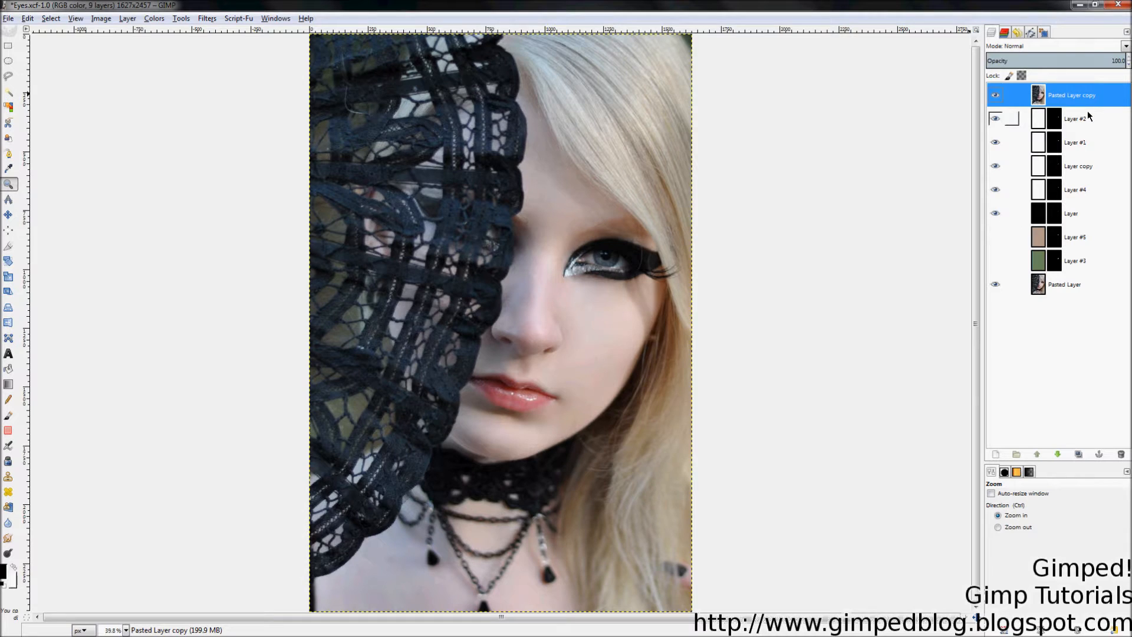
Step: Step down the layer stack to Layer #3, then reselect Pasted Layer copy
{"action": "left_click", "coordinate": [1088, 114]}
{"action": "left_click", "coordinate": [1082, 142]}
{"action": "left_click", "coordinate": [1075, 168]}
{"action": "left_click", "coordinate": [1072, 189]}
{"action": "left_click", "coordinate": [1072, 213]}
{"action": "left_click", "coordinate": [1075, 238]}
{"action": "left_click", "coordinate": [1077, 261]}
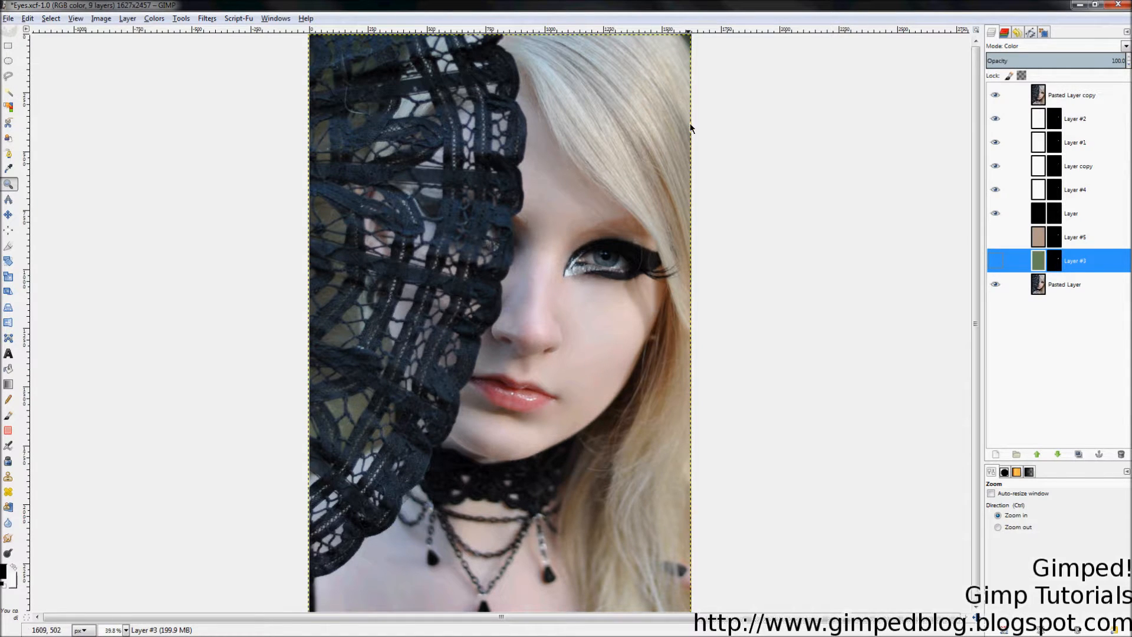
{"action": "left_click", "coordinate": [1074, 95]}
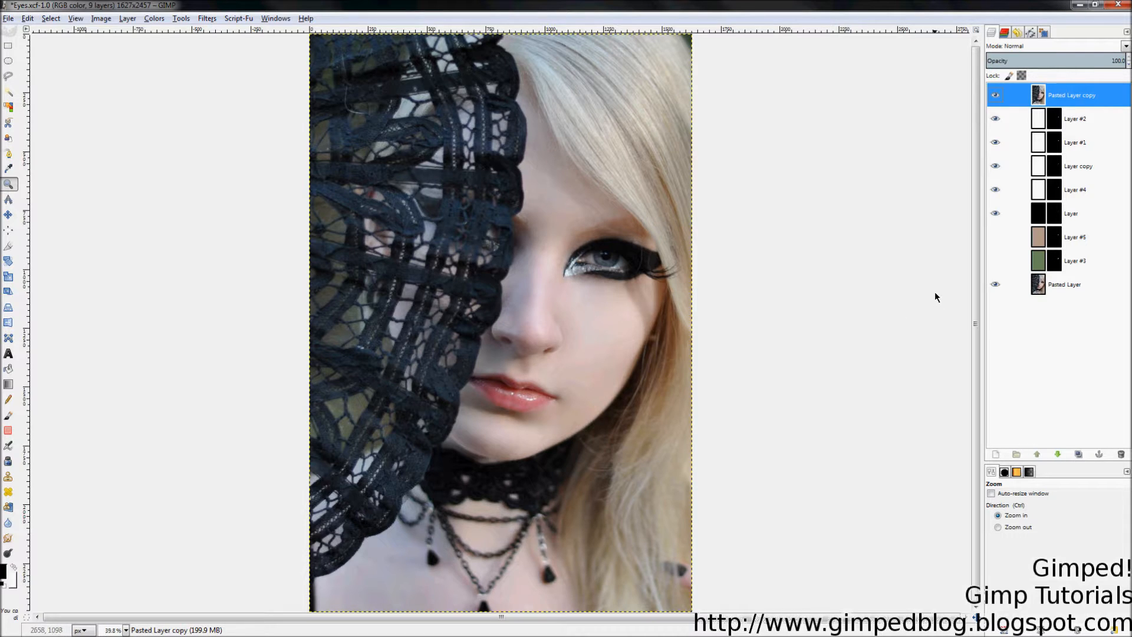
Step: Toggle Pasted Layer copy on and off to compare the eye, leaving it hidden
{"action": "left_click", "coordinate": [996, 95]}
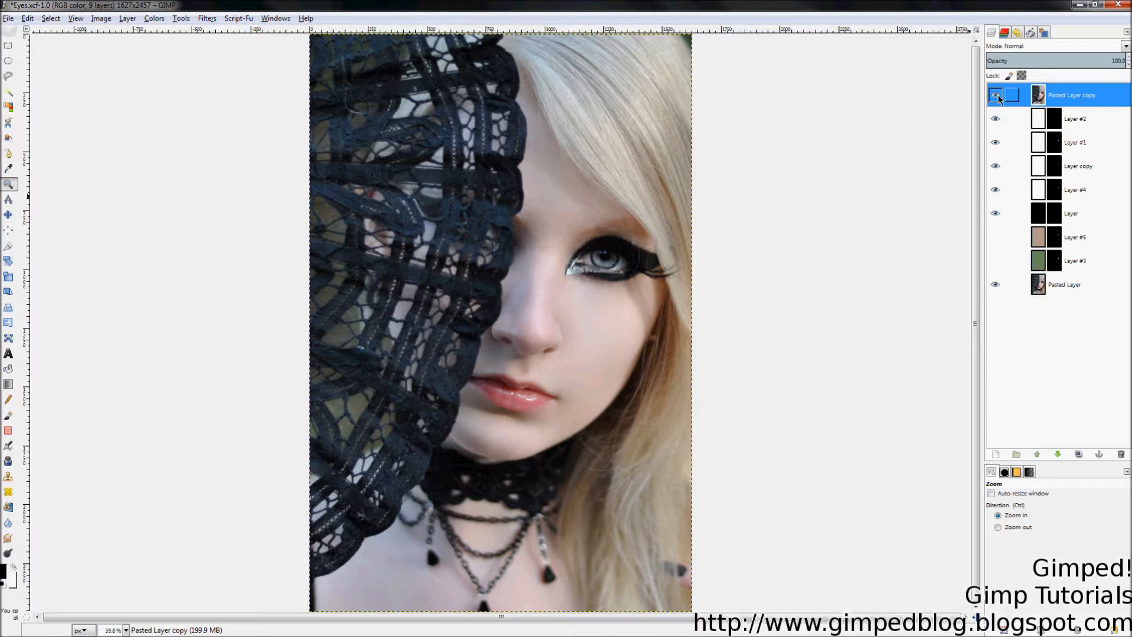
{"action": "left_click", "coordinate": [998, 96]}
{"action": "left_click", "coordinate": [998, 95]}
{"action": "left_click", "coordinate": [998, 96]}
{"action": "left_click", "coordinate": [998, 96]}
{"action": "left_click", "coordinate": [997, 96]}
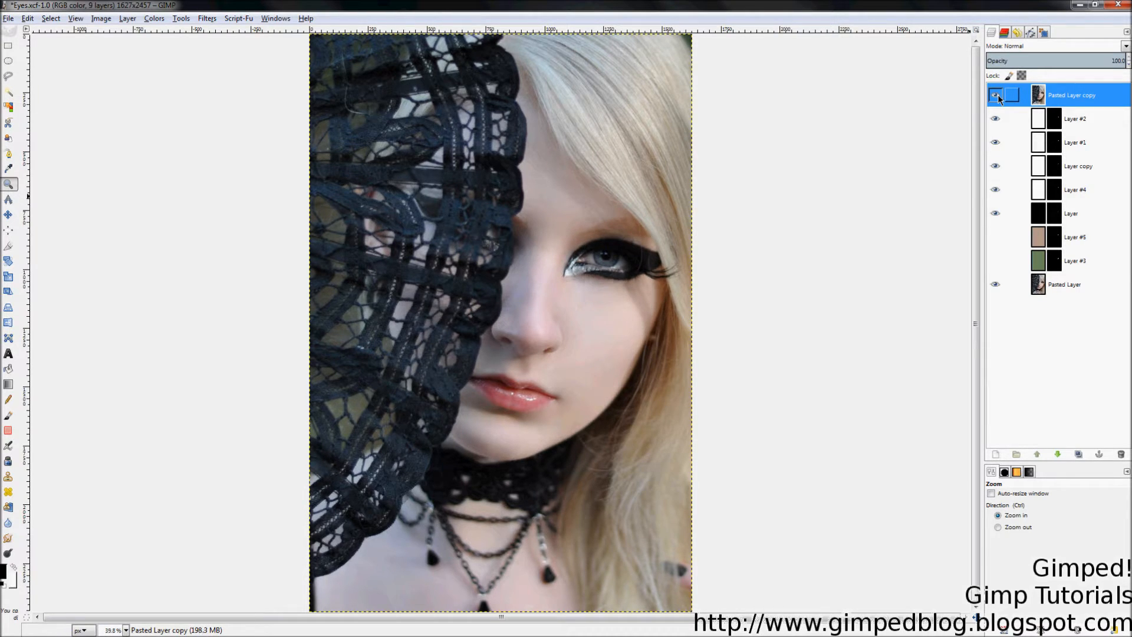
{"action": "left_click", "coordinate": [998, 95]}
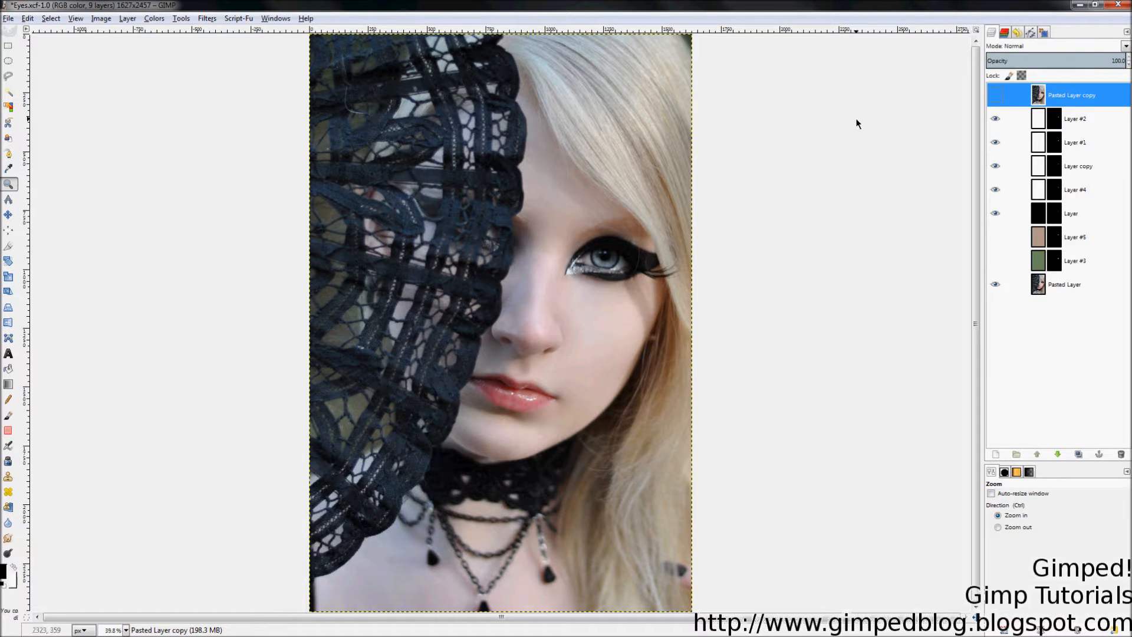
Step: Zoom in on the eye and toggle Pasted Layer copy for a before/after comparison
{"action": "left_click_drag", "start_coordinate": [456, 152], "coordinate": [762, 357]}
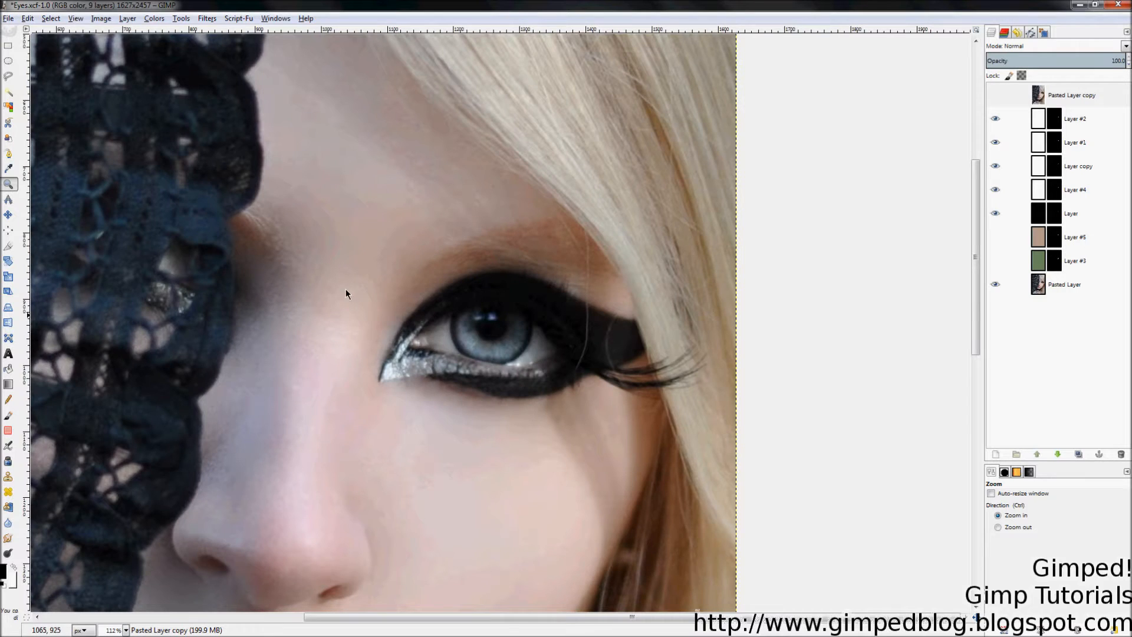
{"action": "left_click_drag", "start_coordinate": [287, 175], "coordinate": [761, 487]}
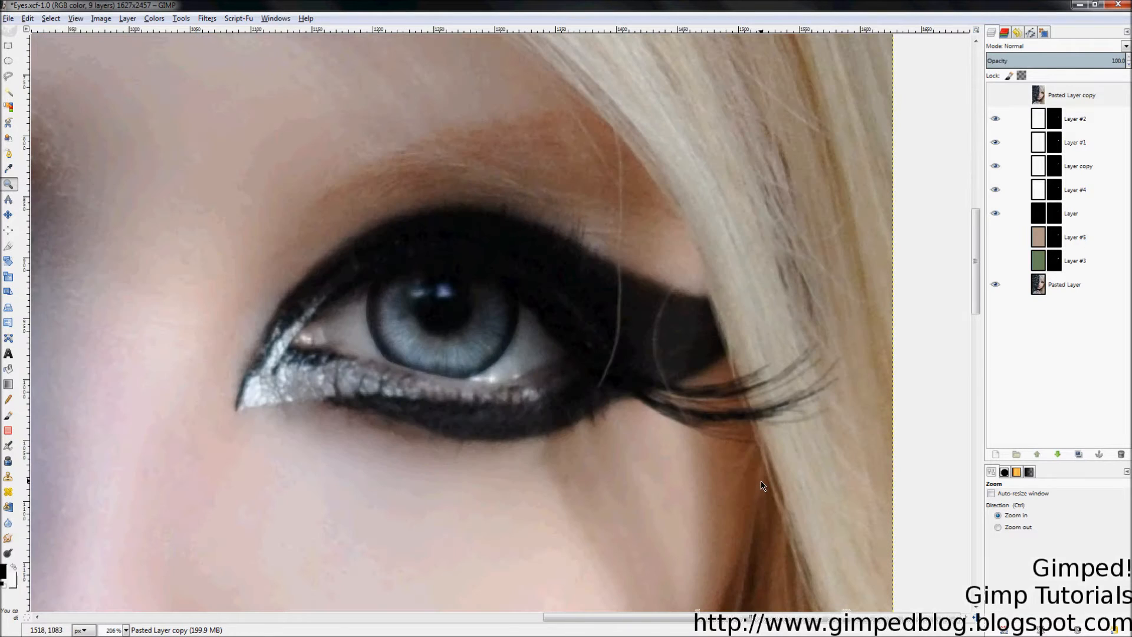
{"action": "left_click", "coordinate": [996, 95]}
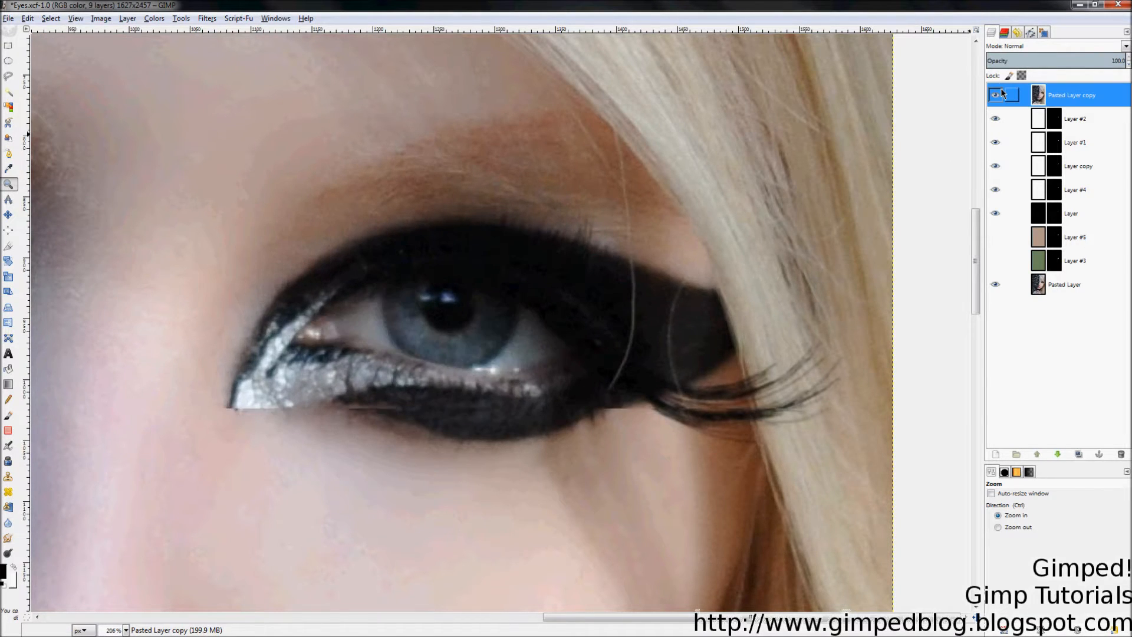
{"action": "left_click", "coordinate": [996, 95]}
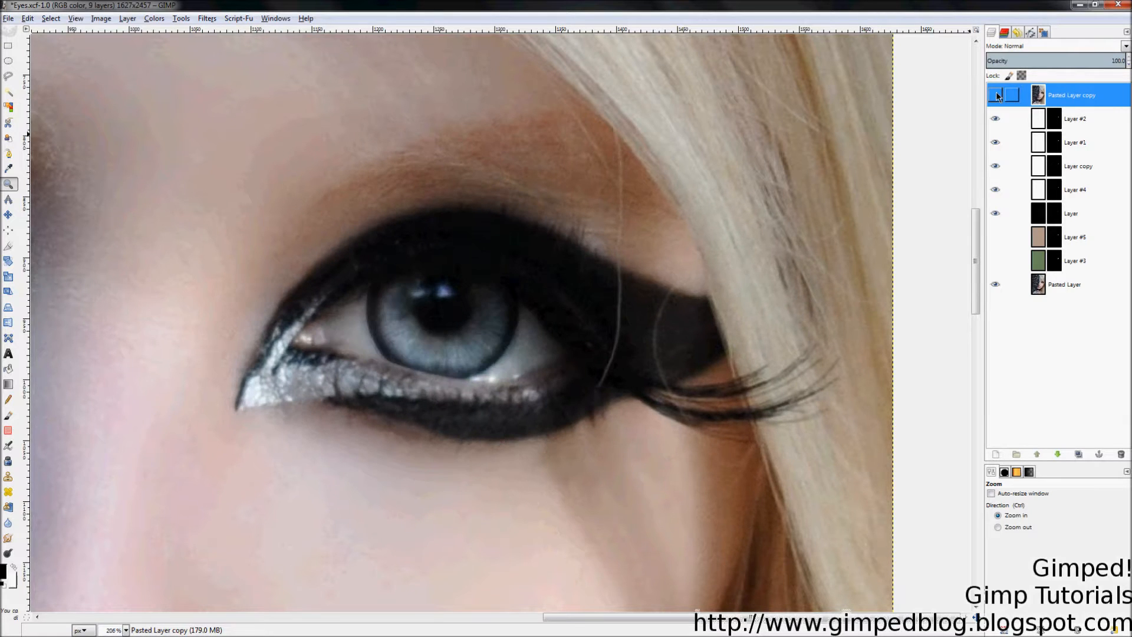
{"action": "left_click", "coordinate": [997, 96]}
{"action": "left_click", "coordinate": [996, 95]}
{"action": "left_click", "coordinate": [997, 95]}
{"action": "left_click", "coordinate": [996, 96]}
{"action": "left_click", "coordinate": [996, 96]}
{"action": "left_click", "coordinate": [996, 95]}
Step: Show Layer #5 for a green iris, then check Pasted Layer copy and Layer #3
{"action": "left_click", "coordinate": [996, 237]}
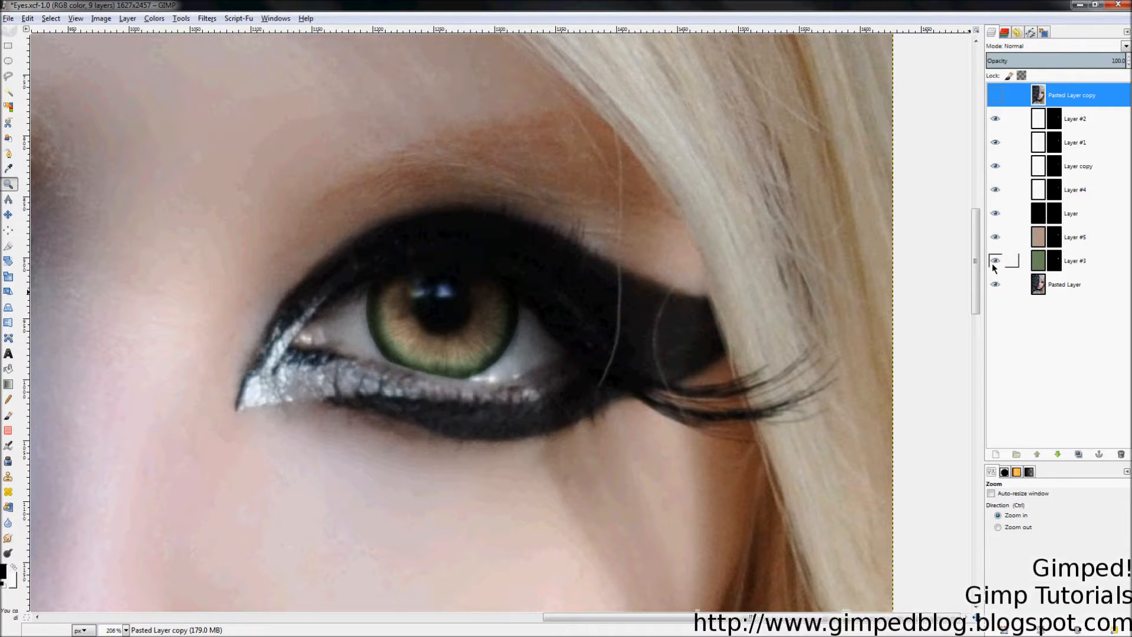
{"action": "left_click", "coordinate": [996, 95]}
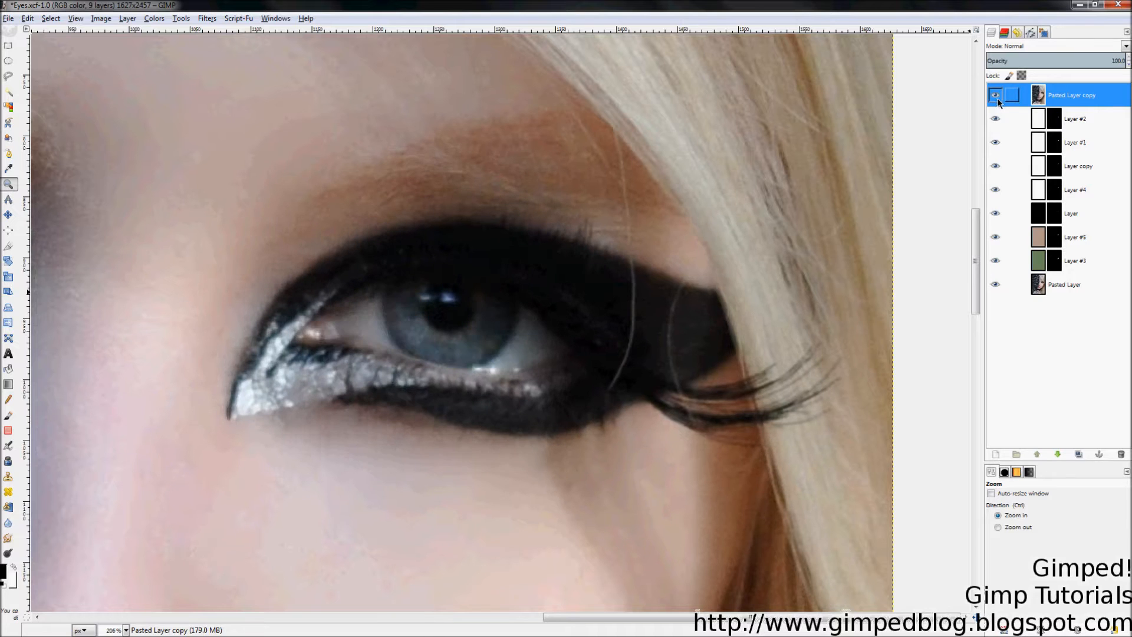
{"action": "left_click", "coordinate": [995, 95]}
{"action": "left_click", "coordinate": [996, 261]}
{"action": "left_click", "coordinate": [995, 259]}
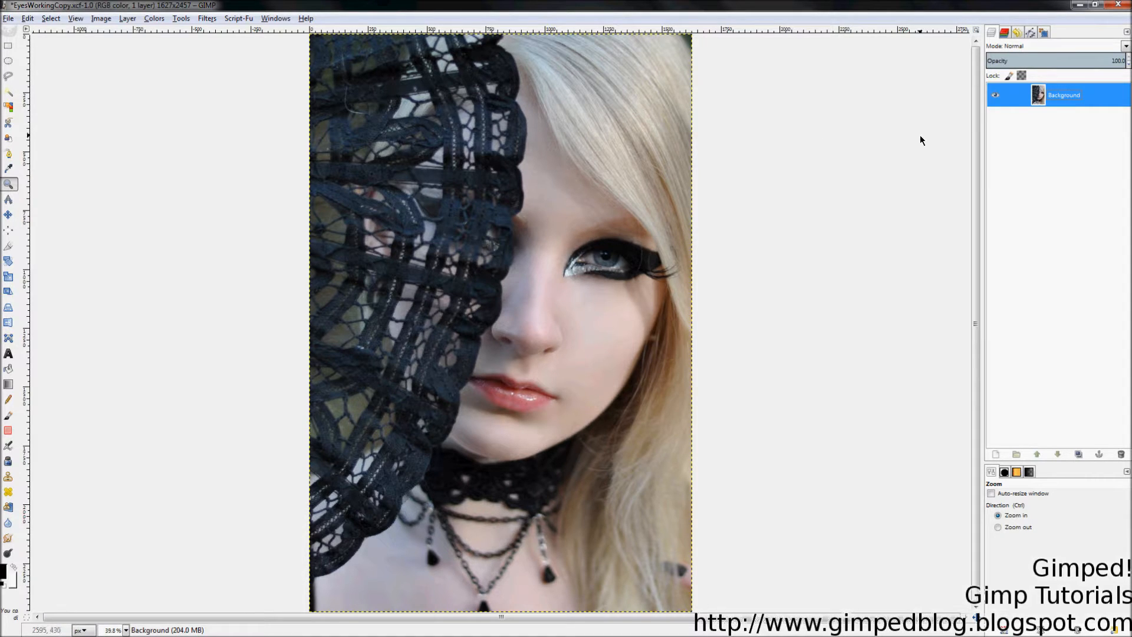
Step: Duplicate the Background layer to create Background copy
{"action": "right_click", "coordinate": [1050, 98]}
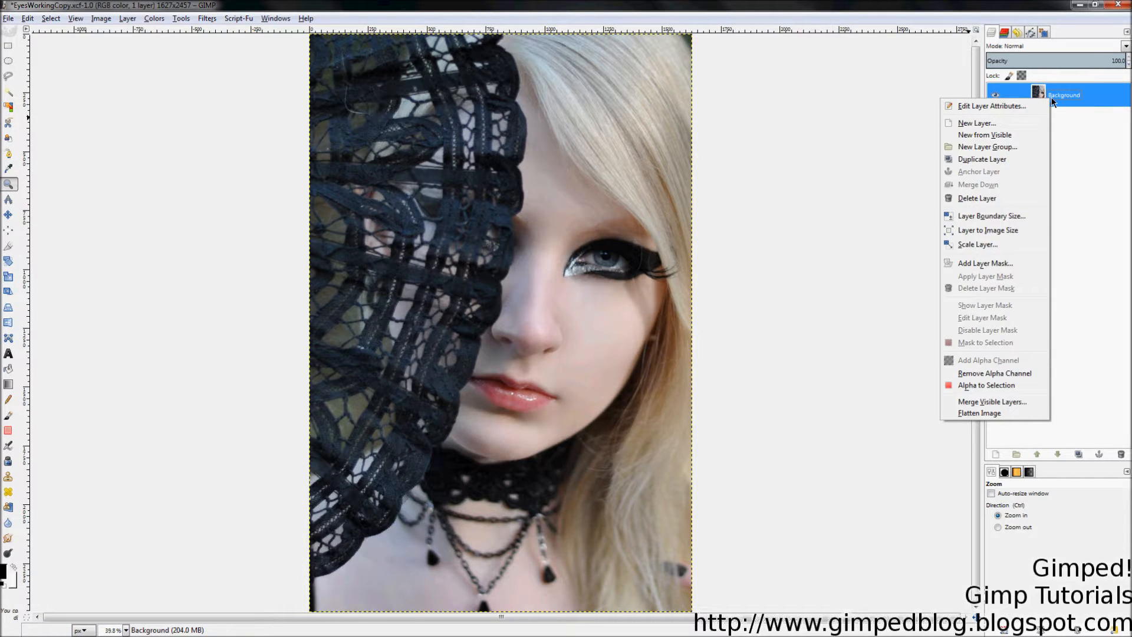
{"action": "left_click", "coordinate": [989, 164]}
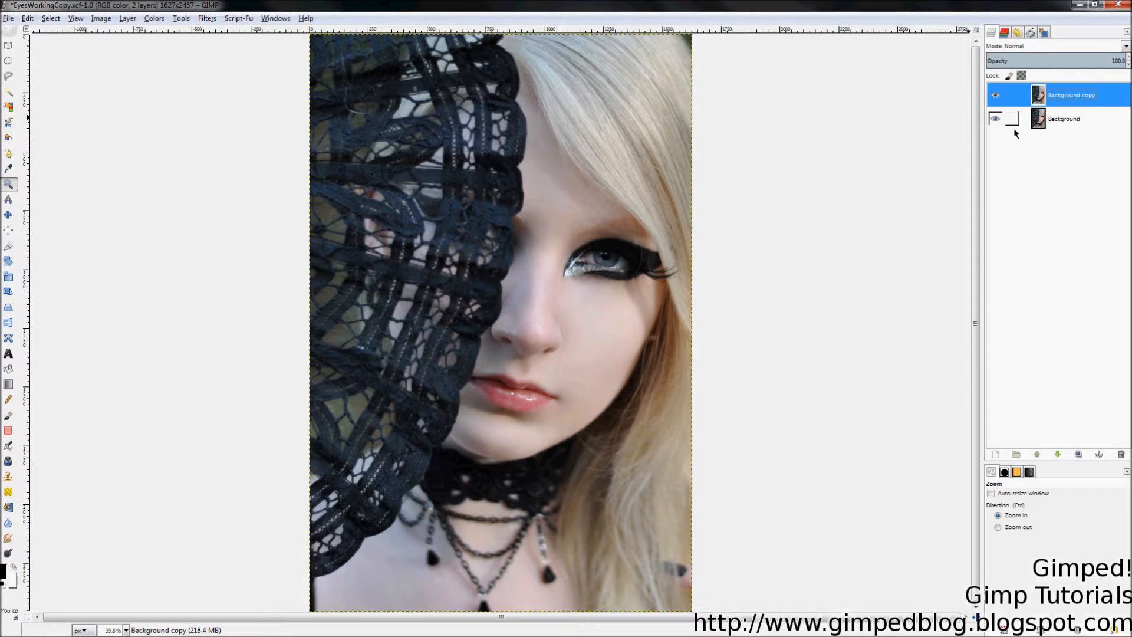
{"action": "left_click", "coordinate": [1039, 121]}
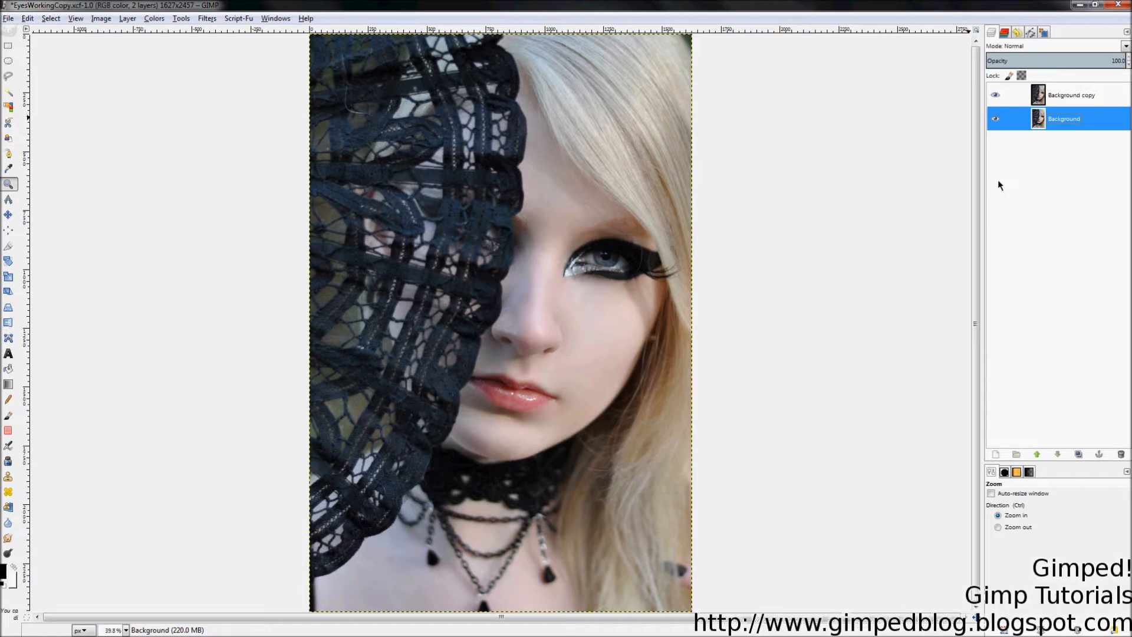
{"action": "left_click", "coordinate": [1036, 97]}
{"action": "left_click", "coordinate": [1012, 119]}
Step: Hide the original Background and make the visible Background copy the active layer
{"action": "left_click", "coordinate": [995, 120]}
{"action": "left_click", "coordinate": [996, 96]}
{"action": "left_click", "coordinate": [996, 96]}
{"action": "left_click", "coordinate": [1061, 100]}
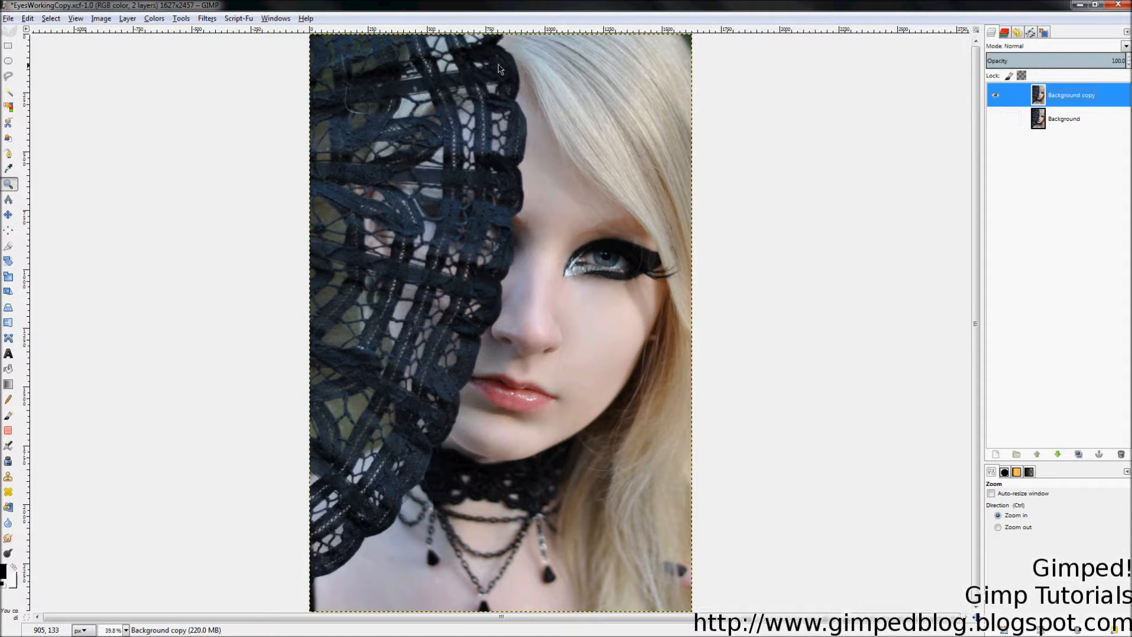
Step: Launch Filters > Distorts > IWarp and enlarge its dialog for a bigger preview
{"action": "left_click", "coordinate": [206, 18]}
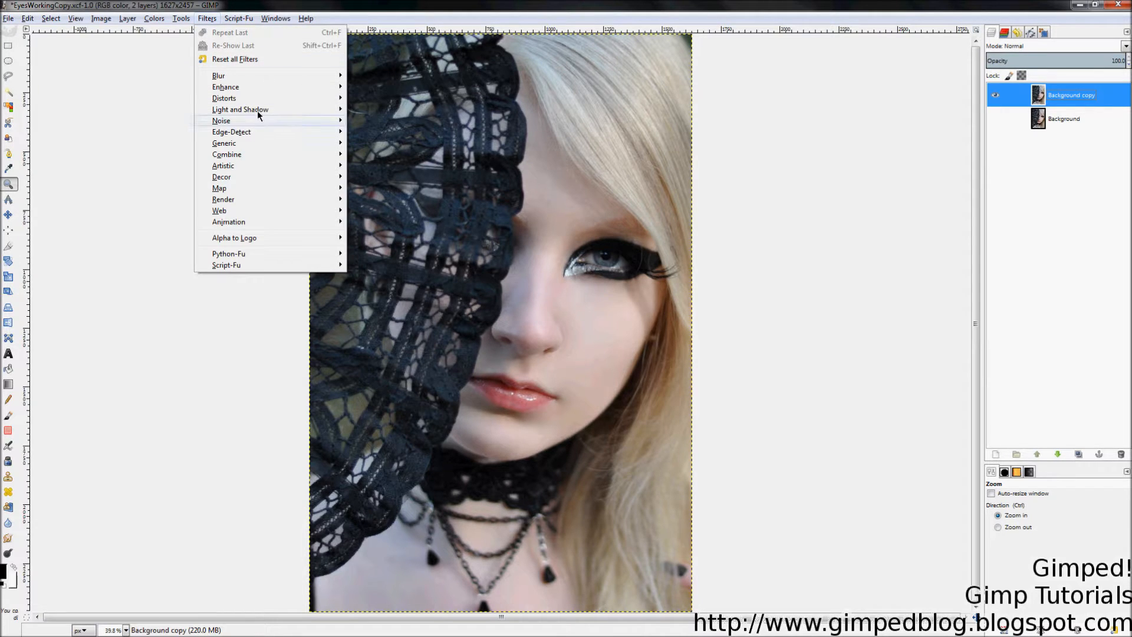
{"action": "mouse_move", "coordinate": [267, 87]}
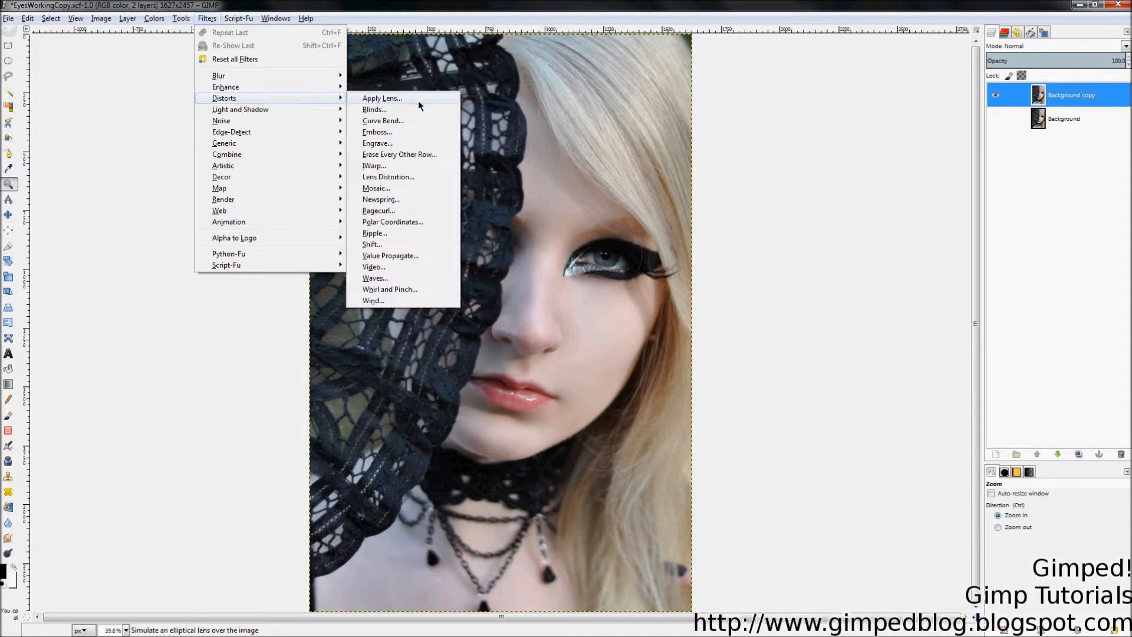
{"action": "left_click", "coordinate": [429, 168]}
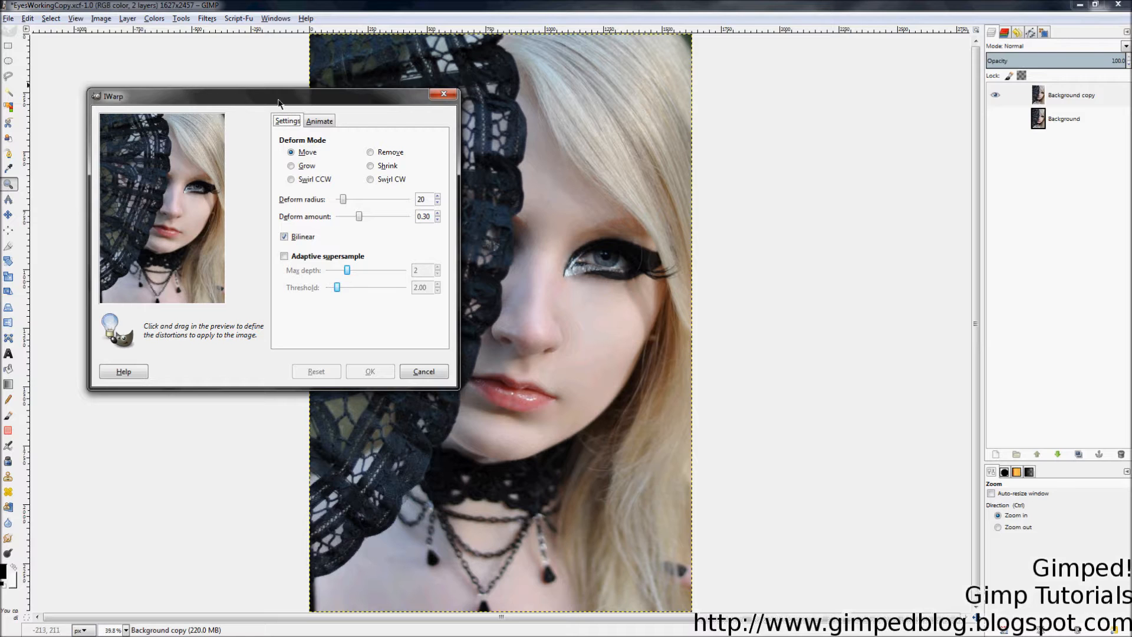
{"action": "left_click_drag", "start_coordinate": [327, 98], "coordinate": [396, 99]}
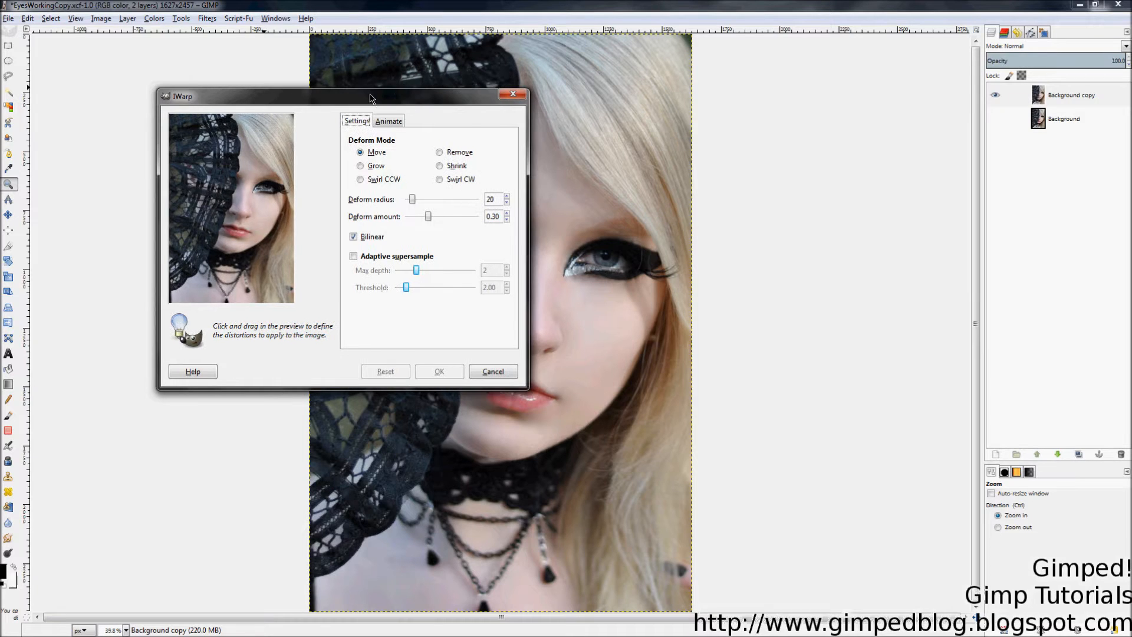
{"action": "left_click_drag", "start_coordinate": [360, 92], "coordinate": [361, 0]}
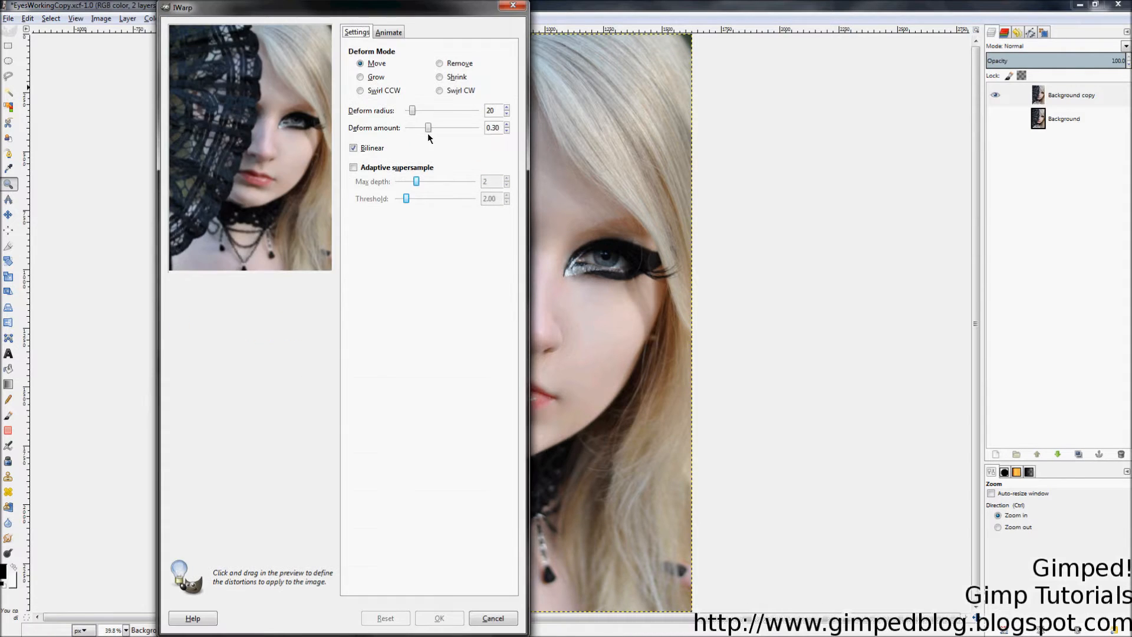
{"action": "left_click_drag", "start_coordinate": [536, 185], "coordinate": [738, 257]}
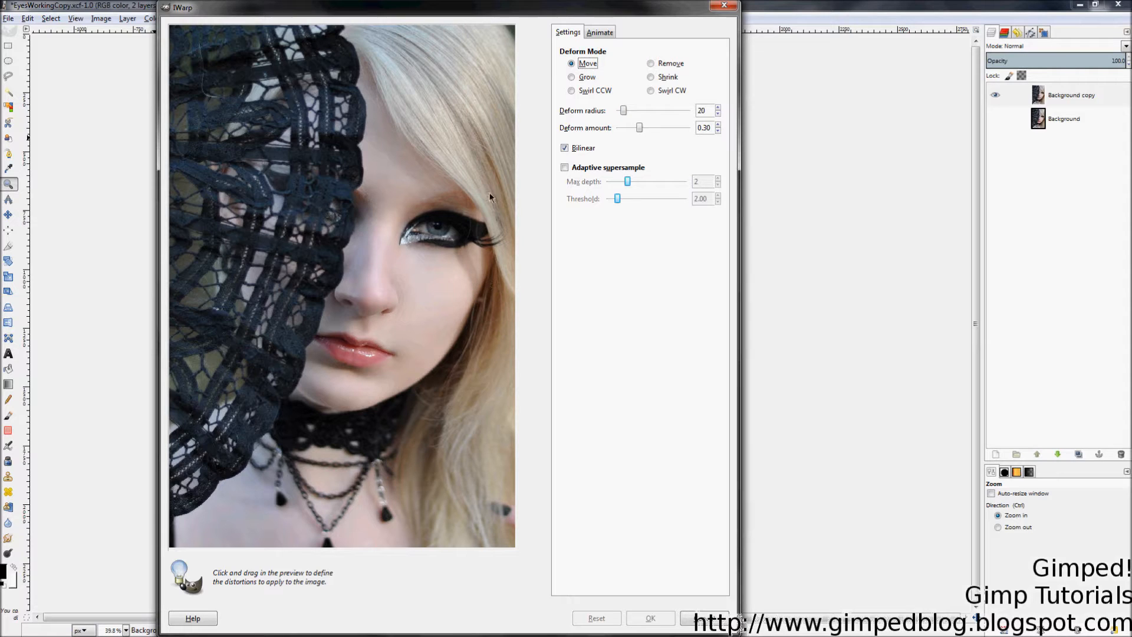
Step: Test Swirl, Remove and Shrink warps on the preview, including radius 182, then reset
{"action": "left_click", "coordinate": [583, 91]}
{"action": "left_click", "coordinate": [670, 63]}
{"action": "left_click", "coordinate": [667, 77]}
{"action": "left_click", "coordinate": [656, 93]}
{"action": "left_click", "coordinate": [665, 81]}
{"action": "left_click", "coordinate": [447, 231]}
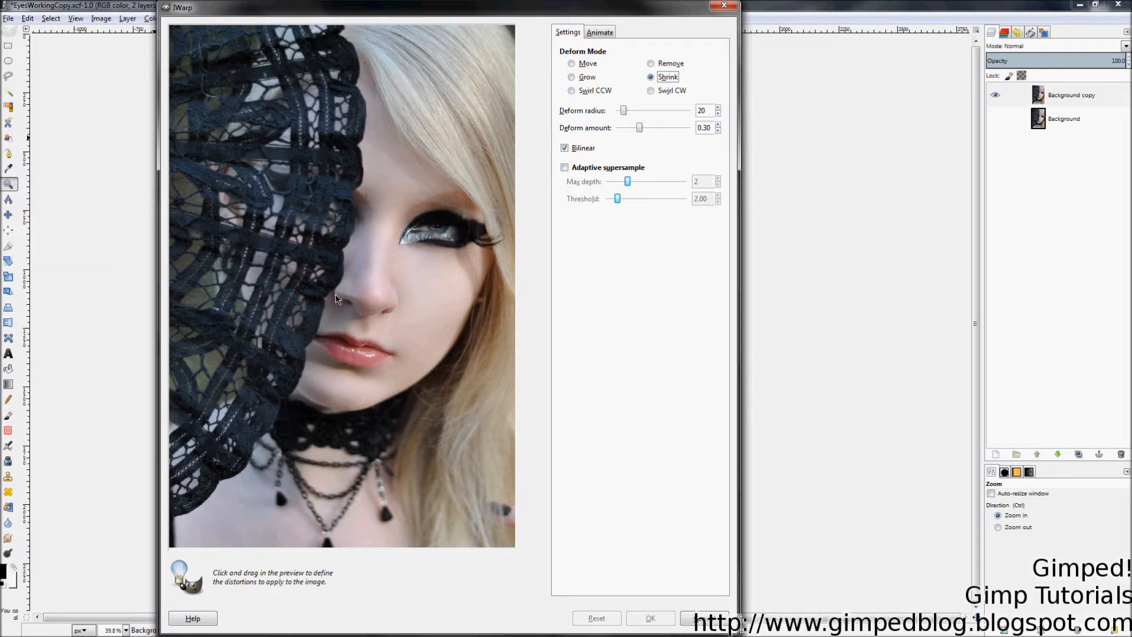
{"action": "left_click", "coordinate": [416, 360]}
{"action": "left_click", "coordinate": [597, 618]}
{"action": "left_click_drag", "start_coordinate": [629, 116], "coordinate": [669, 114]}
{"action": "left_click", "coordinate": [436, 227]}
{"action": "mouse_move", "coordinate": [360, 272]}
{"action": "left_mouse_down"}
{"action": "mouse_move", "coordinate": [426, 261]}
{"action": "mouse_move", "coordinate": [456, 240]}
{"action": "mouse_move", "coordinate": [351, 318]}
{"action": "mouse_move", "coordinate": [356, 361]}
{"action": "mouse_move", "coordinate": [413, 377]}
{"action": "left_mouse_up"}
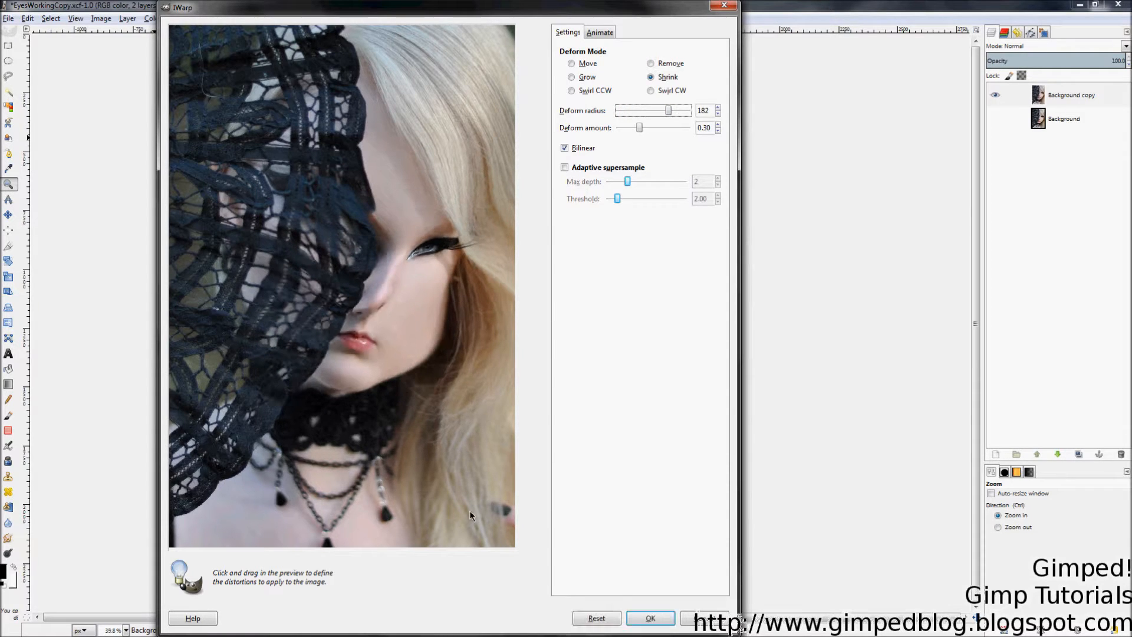
{"action": "left_click", "coordinate": [595, 618]}
Step: Test Grow on the eye, nose and lips in the preview, resetting afterwards
{"action": "left_click", "coordinate": [580, 78]}
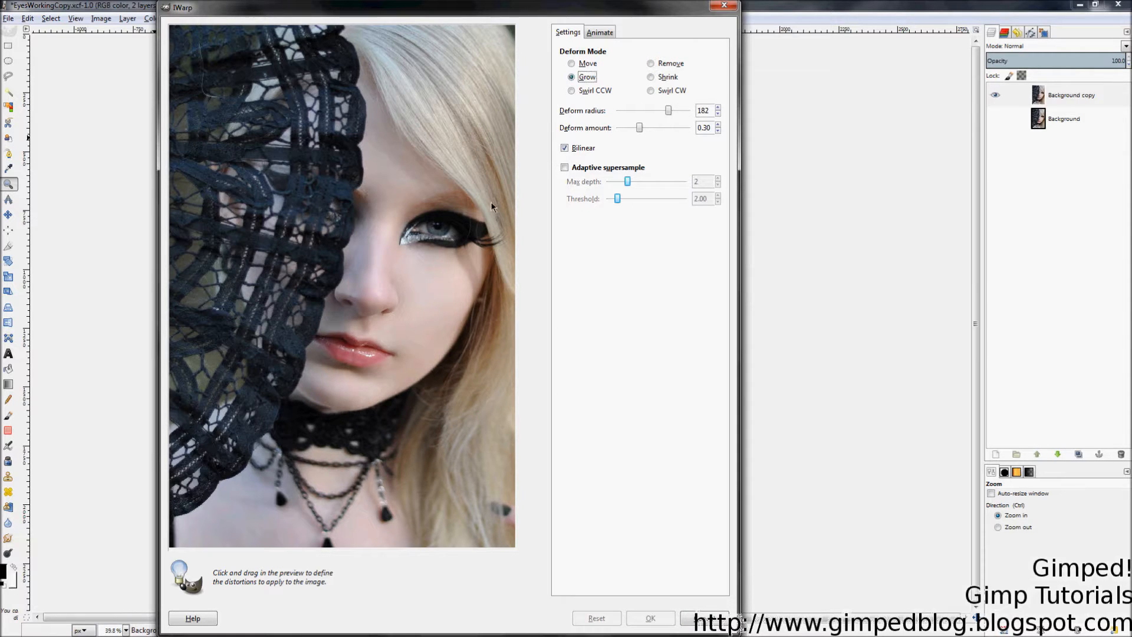
{"action": "left_click_drag", "start_coordinate": [457, 246], "coordinate": [408, 255]}
{"action": "left_click_drag", "start_coordinate": [339, 323], "coordinate": [341, 342]}
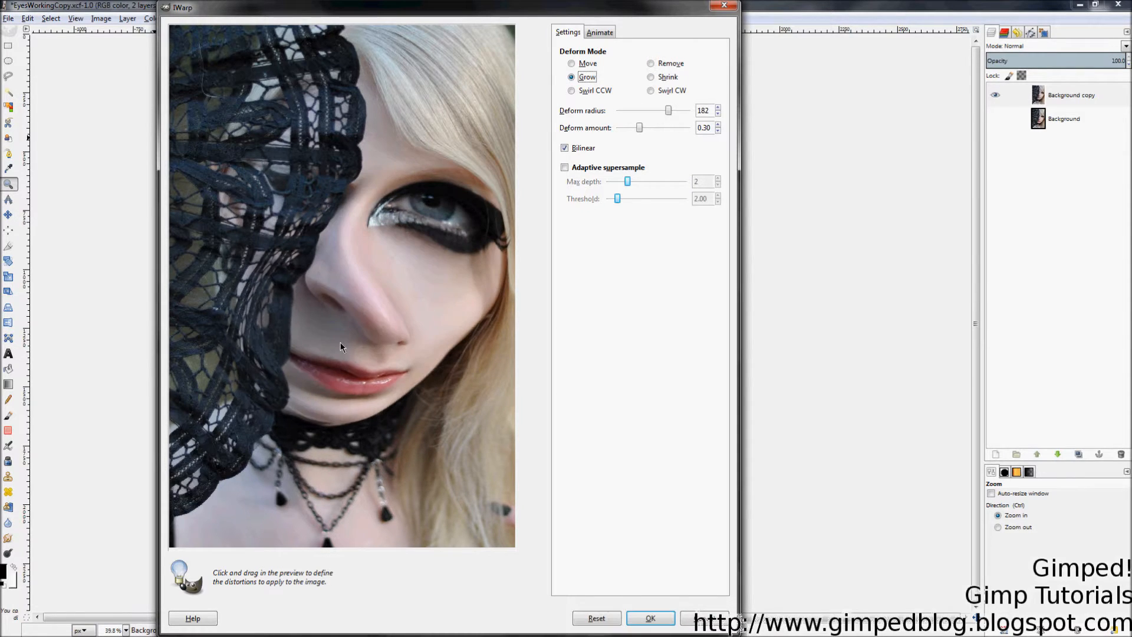
{"action": "left_click", "coordinate": [596, 618]}
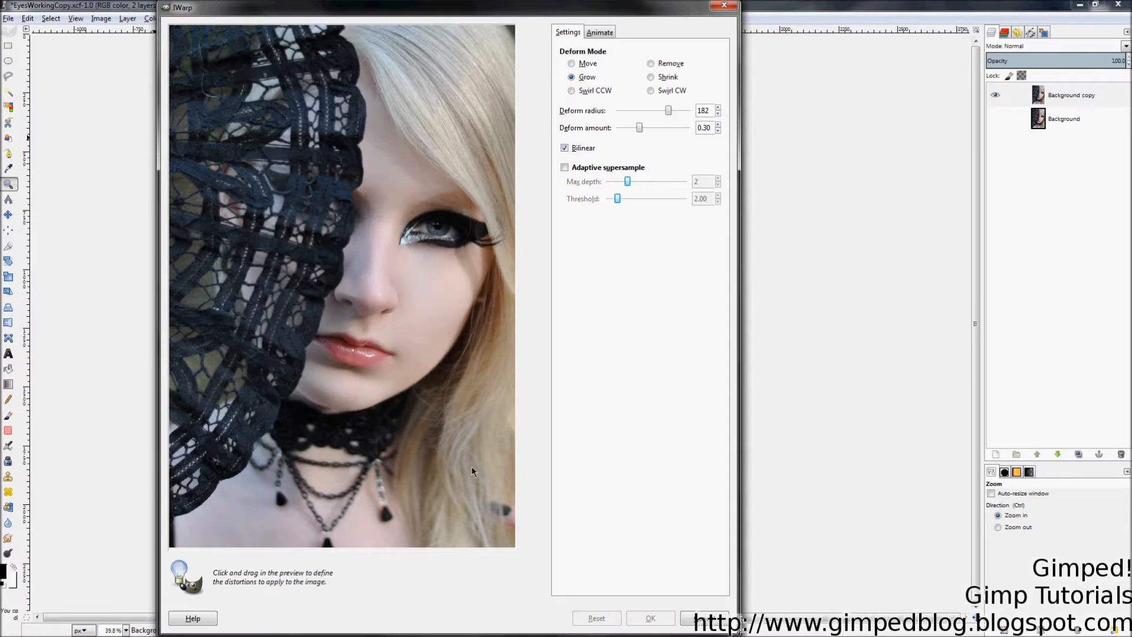
{"action": "left_click_drag", "start_coordinate": [440, 233], "coordinate": [444, 232]}
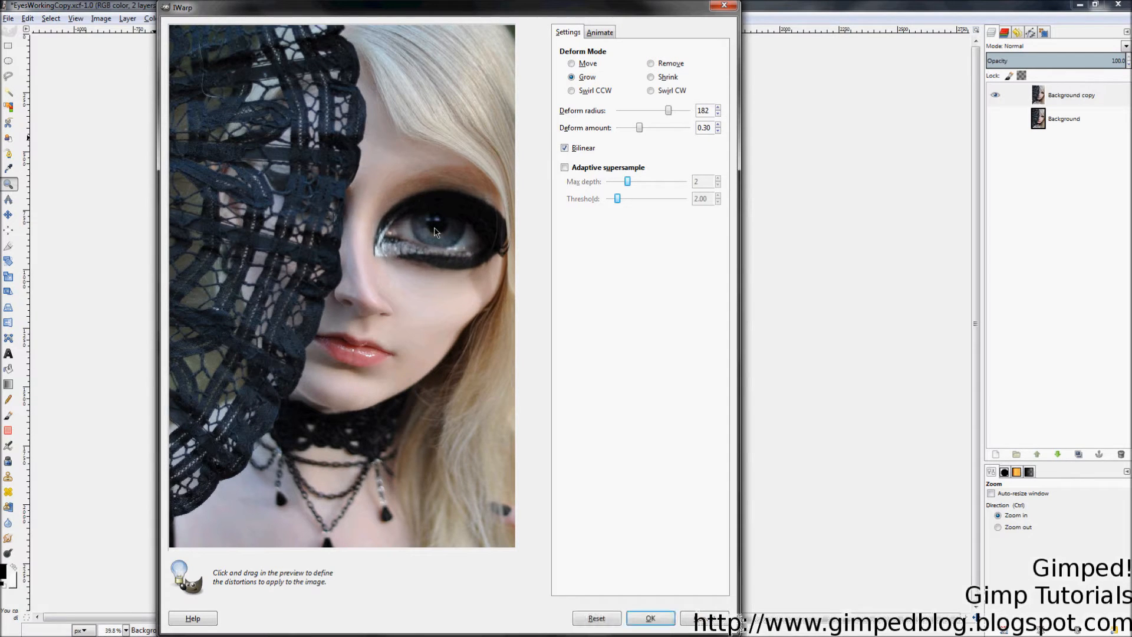
{"action": "left_click", "coordinate": [602, 624]}
Step: Test Swirl and Move warps, then settle on Grow with radius 28, amount 0.19
{"action": "left_click", "coordinate": [572, 91]}
{"action": "mouse_move", "coordinate": [438, 243]}
{"action": "left_mouse_down"}
{"action": "mouse_move", "coordinate": [432, 204]}
{"action": "mouse_move", "coordinate": [401, 227]}
{"action": "mouse_move", "coordinate": [417, 236]}
{"action": "mouse_move", "coordinate": [388, 237]}
{"action": "mouse_move", "coordinate": [415, 233]}
{"action": "mouse_move", "coordinate": [385, 275]}
{"action": "mouse_move", "coordinate": [321, 262]}
{"action": "mouse_move", "coordinate": [399, 231]}
{"action": "left_mouse_up"}
{"action": "left_click", "coordinate": [597, 618]}
{"action": "left_click", "coordinate": [572, 63]}
{"action": "left_click_drag", "start_coordinate": [463, 216], "coordinate": [399, 207]}
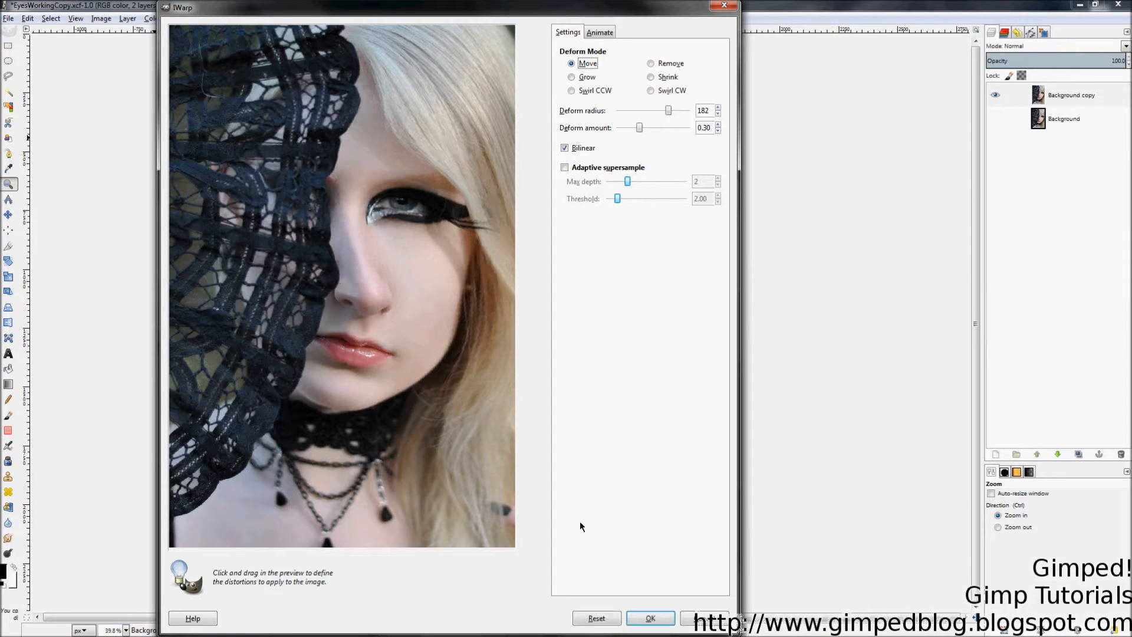
{"action": "left_click", "coordinate": [593, 618]}
{"action": "left_click", "coordinate": [578, 79]}
{"action": "left_click_drag", "start_coordinate": [668, 111], "coordinate": [633, 135]}
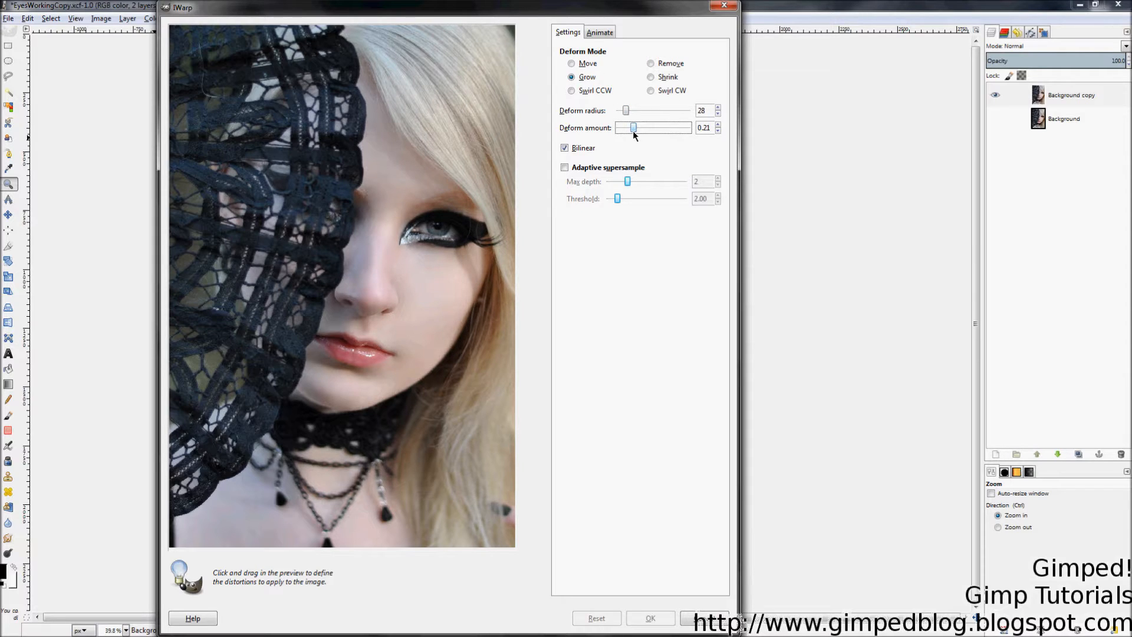
Step: Grow the iris several times in the preview at radius 28, then reset
{"action": "left_click", "coordinate": [441, 233]}
{"action": "left_click", "coordinate": [441, 229]}
{"action": "left_click", "coordinate": [432, 231]}
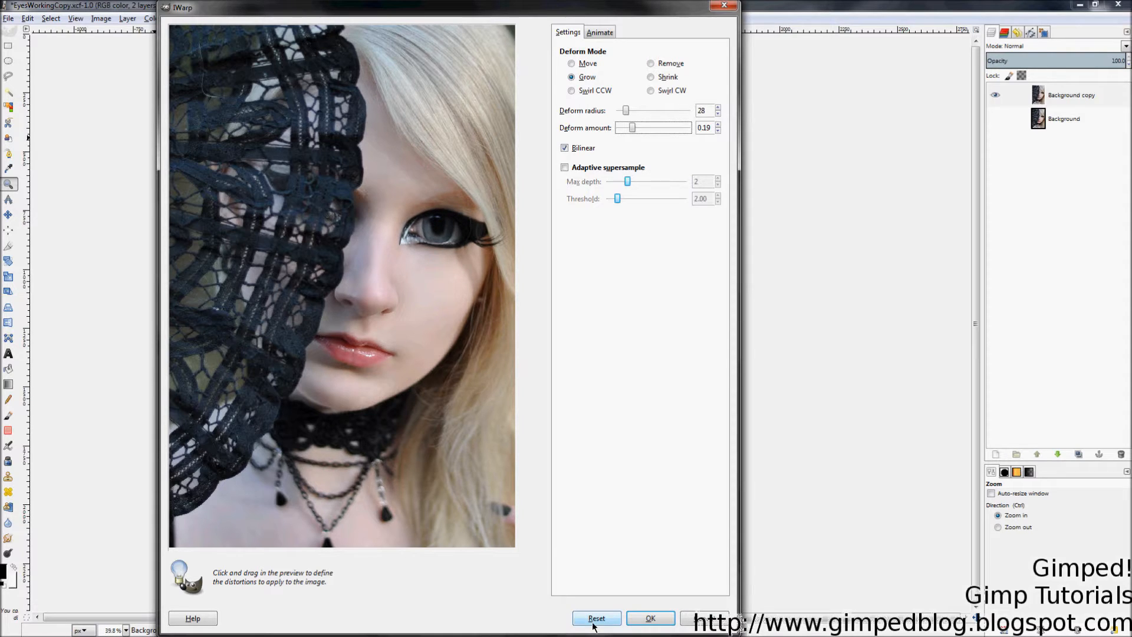
{"action": "left_click", "coordinate": [593, 619]}
Step: Raise the deform radius to 43 and grow the eye, then switch the mode to Move
{"action": "left_click_drag", "start_coordinate": [627, 112], "coordinate": [631, 112]}
{"action": "left_click", "coordinate": [439, 227]}
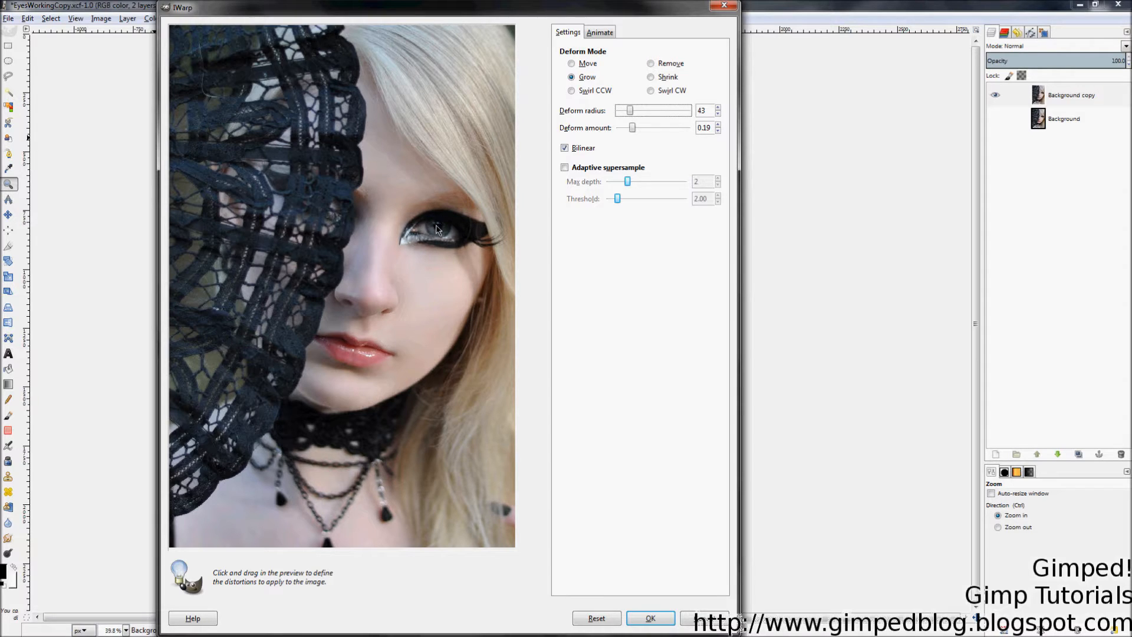
{"action": "left_click", "coordinate": [567, 63]}
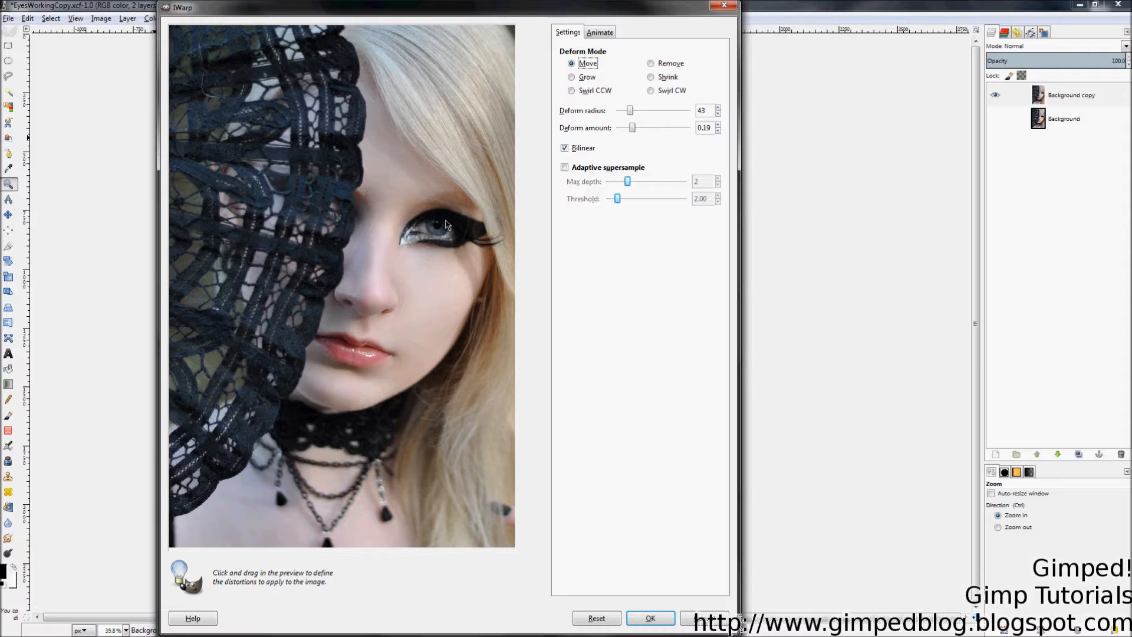
{"action": "key", "text": "alt+g"}
{"action": "left_click", "coordinate": [572, 63]}
Step: Apply the IWarp warp and toggle Background copy to compare against the original eye
{"action": "left_click", "coordinate": [649, 619]}
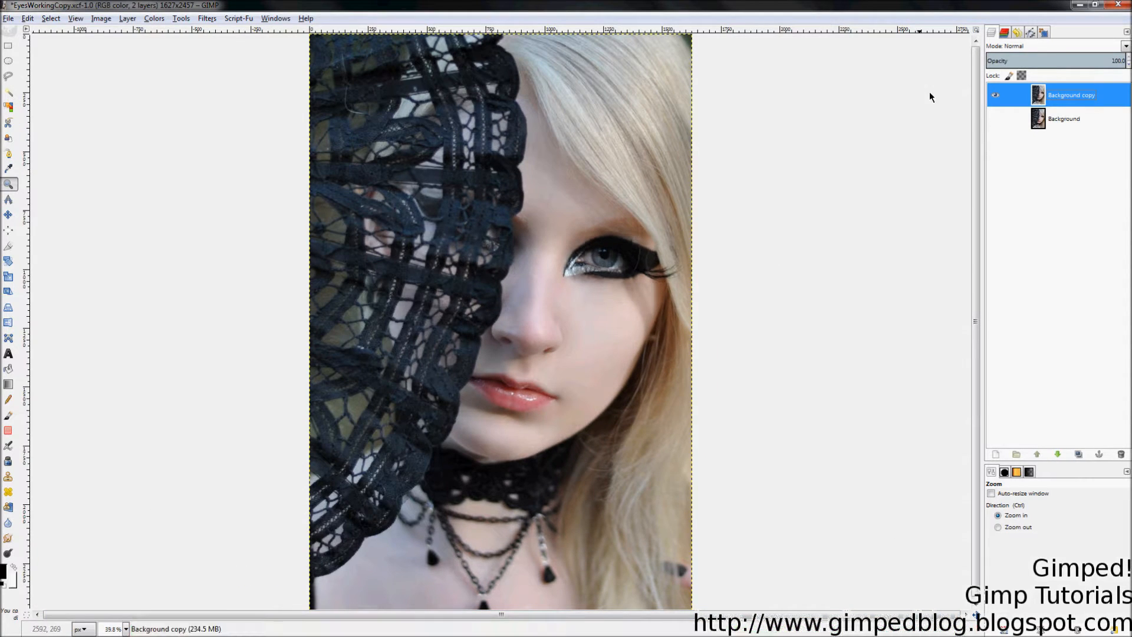
{"action": "left_click", "coordinate": [995, 119]}
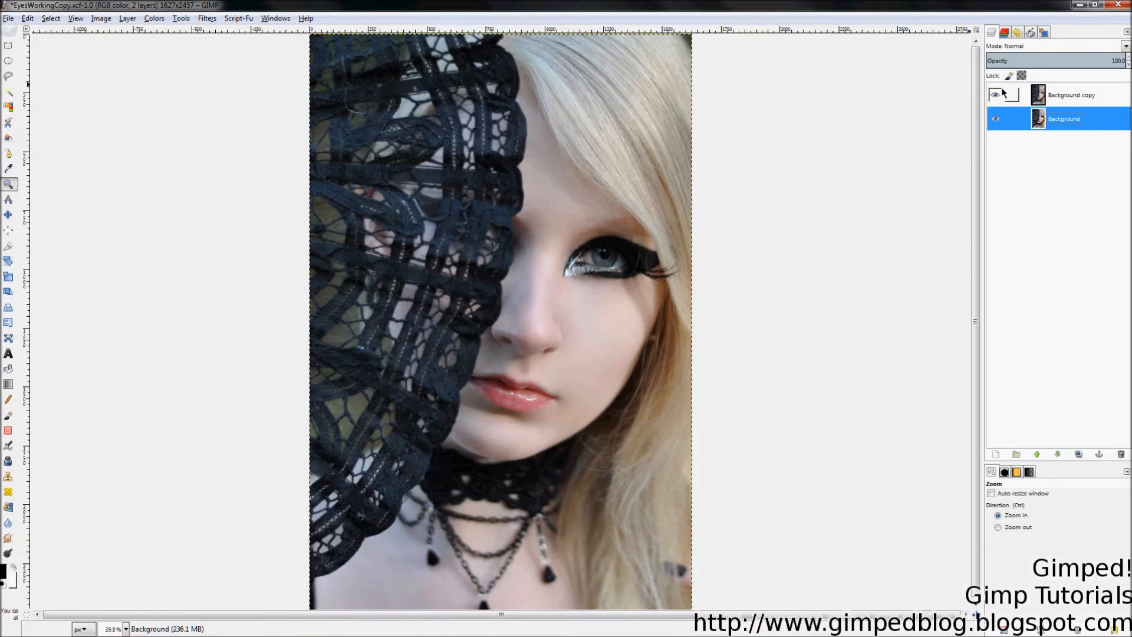
{"action": "left_click", "coordinate": [996, 94]}
{"action": "left_click", "coordinate": [996, 95]}
{"action": "left_click", "coordinate": [996, 96]}
{"action": "left_click", "coordinate": [996, 96]}
{"action": "left_click", "coordinate": [995, 96]}
{"action": "left_click", "coordinate": [995, 96]}
{"action": "left_click", "coordinate": [995, 96]}
{"action": "left_click", "coordinate": [996, 96]}
{"action": "left_click", "coordinate": [995, 95]}
{"action": "left_click", "coordinate": [995, 96]}
{"action": "left_click", "coordinate": [995, 96]}
Step: Undo the last operation, recheck Background copy against the original, and zoom in on the eye
{"action": "left_click", "coordinate": [27, 19]}
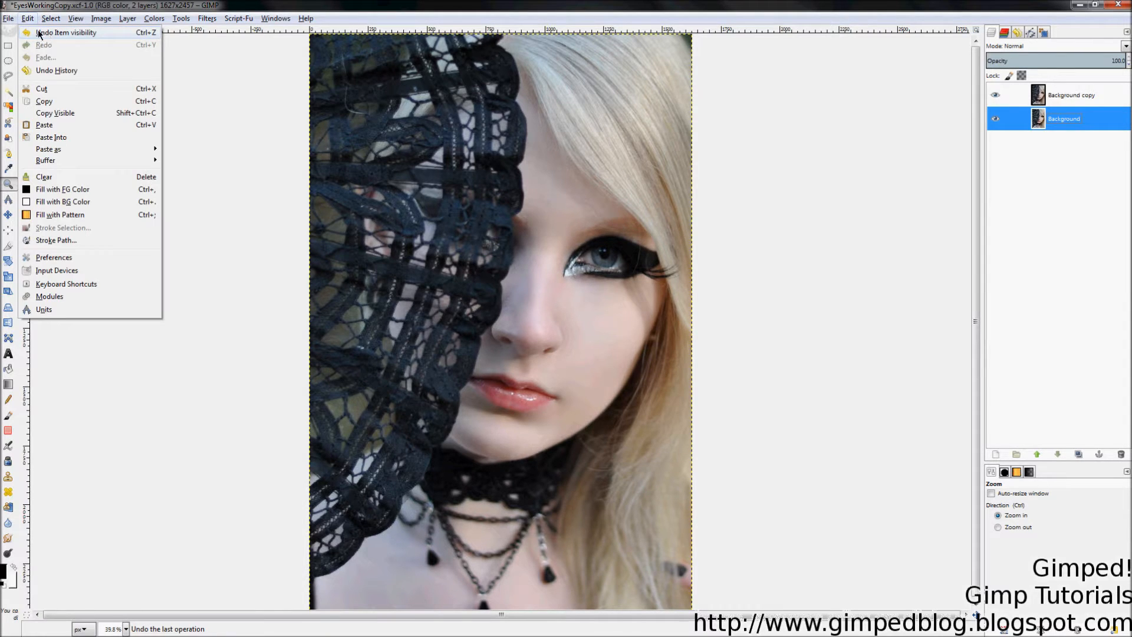
{"action": "left_click", "coordinate": [28, 20]}
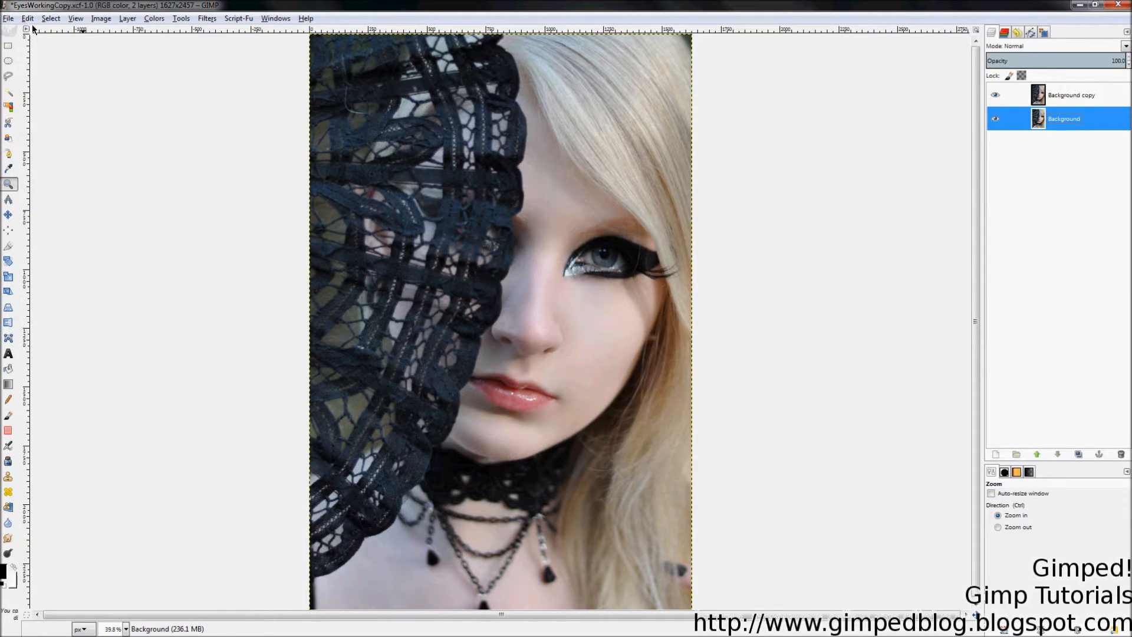
{"action": "key", "text": "ctrl+z"}
{"action": "key", "text": "ctrl+z"}
{"action": "key", "text": "ctrl+z"}
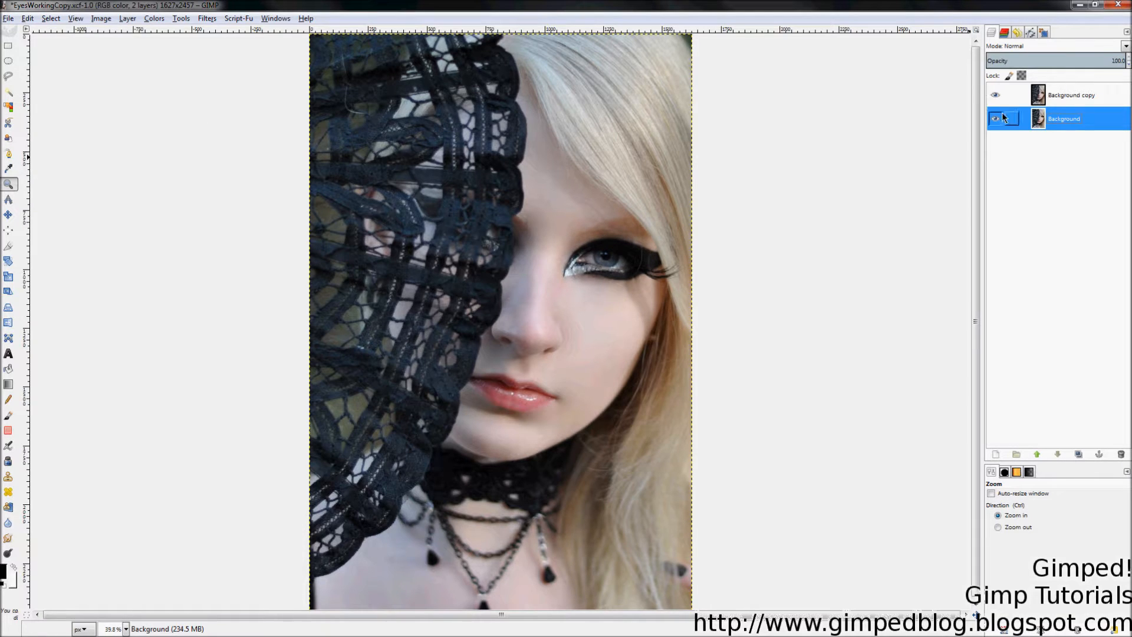
{"action": "left_click", "coordinate": [998, 104]}
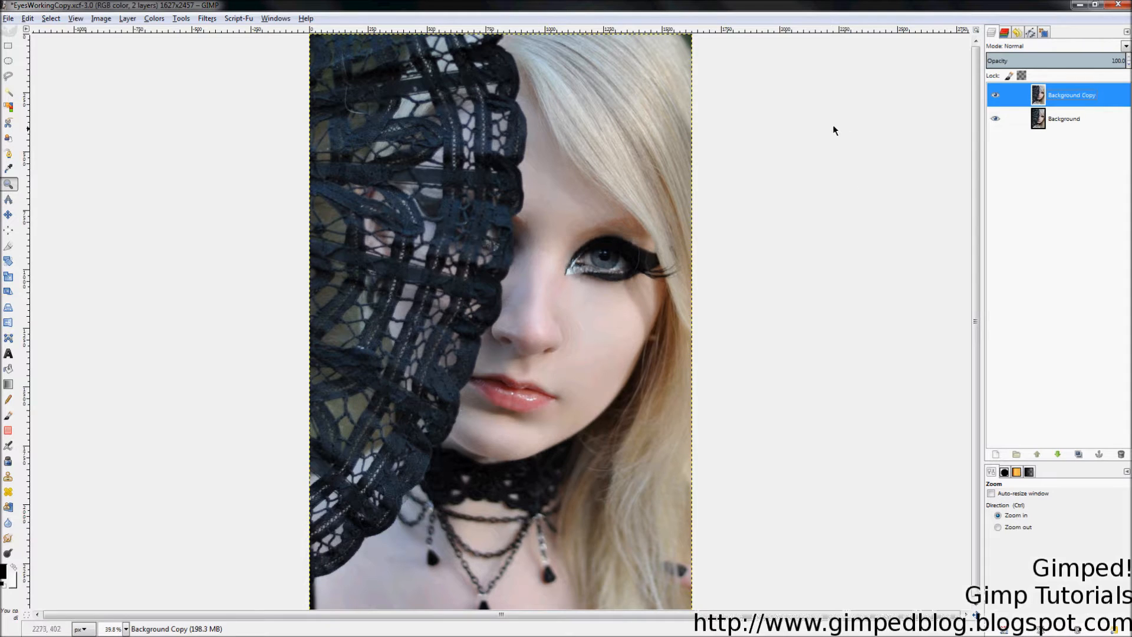
{"action": "left_click", "coordinate": [996, 95]}
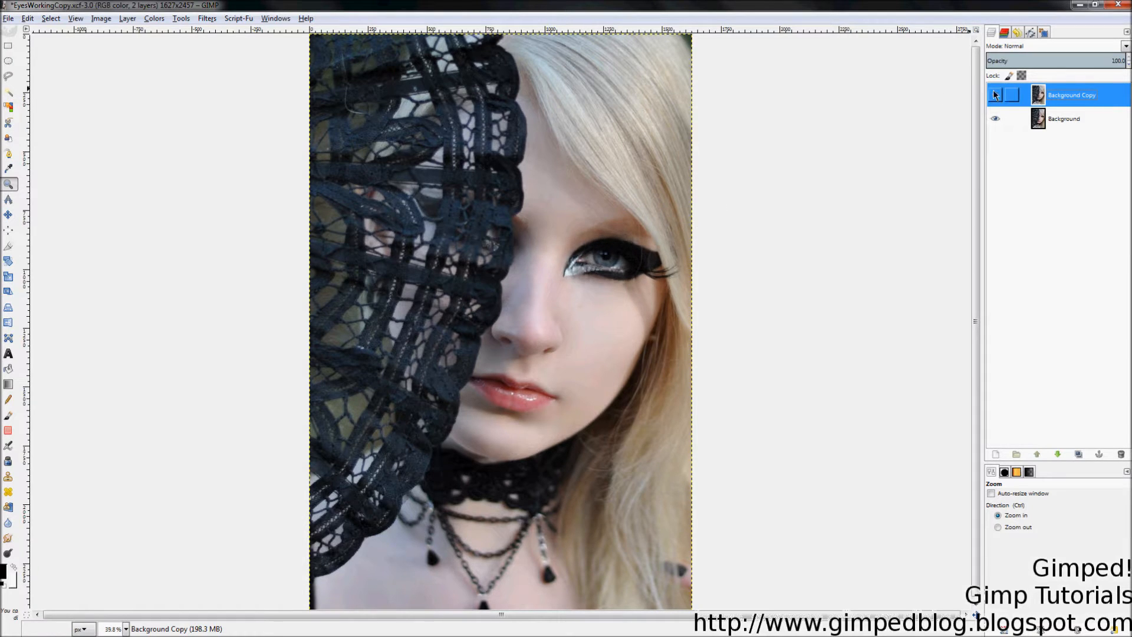
{"action": "left_click", "coordinate": [995, 95]}
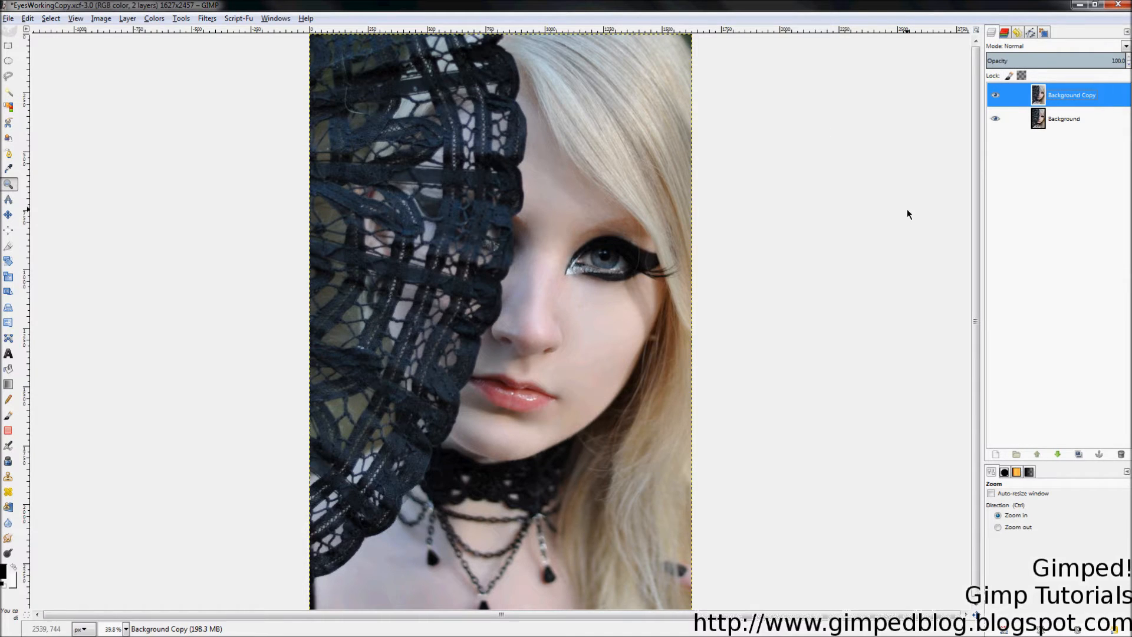
{"action": "left_click_drag", "start_coordinate": [513, 190], "coordinate": [702, 322]}
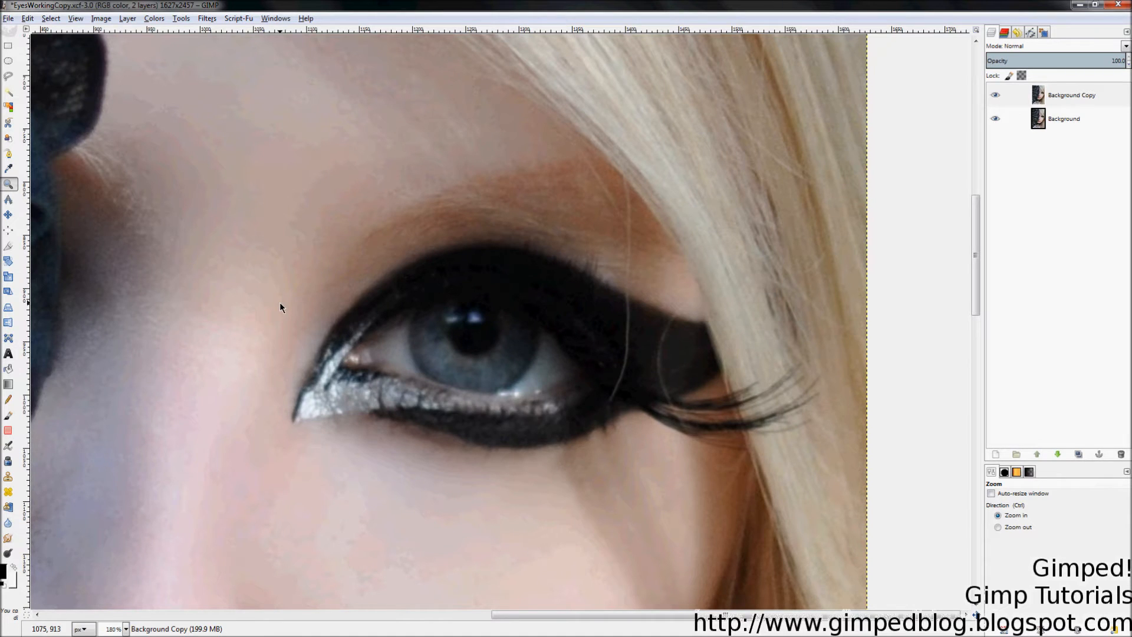
{"action": "left_click", "coordinate": [1070, 96]}
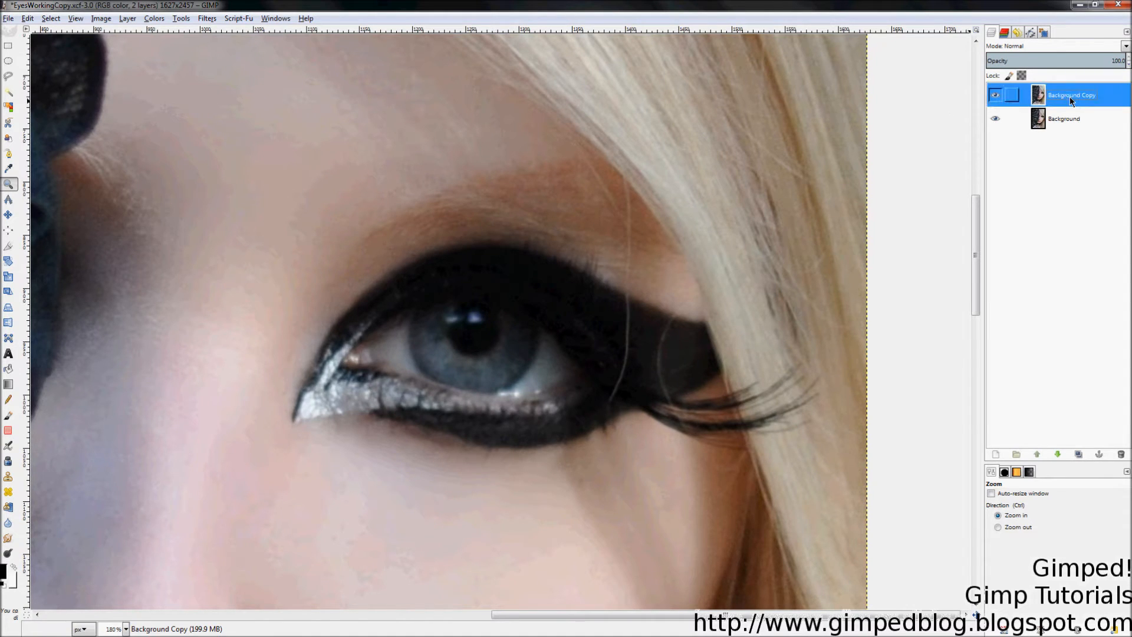
Step: Add a new transparent layer named Layer above Background copy
{"action": "right_click", "coordinate": [1070, 96]}
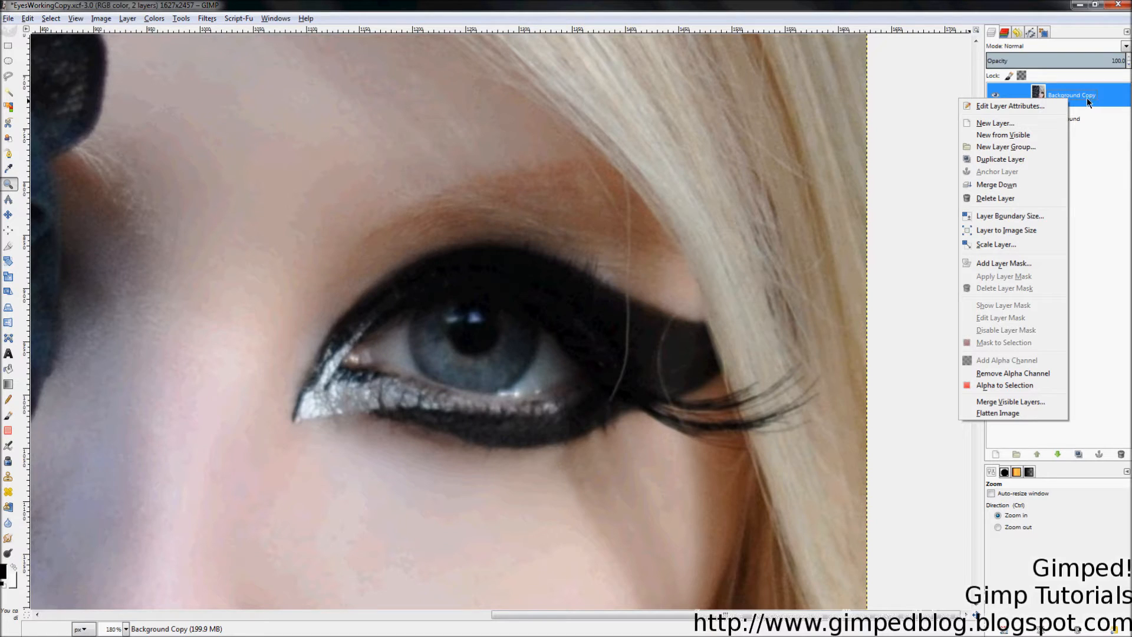
{"action": "left_click", "coordinate": [1010, 128]}
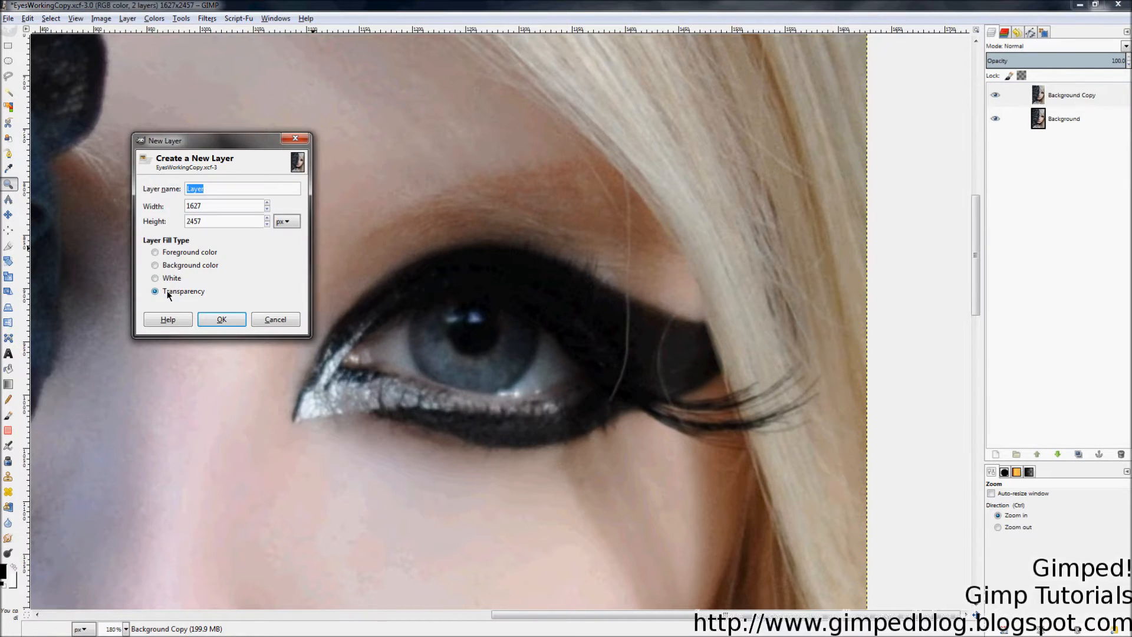
{"action": "left_click", "coordinate": [215, 319]}
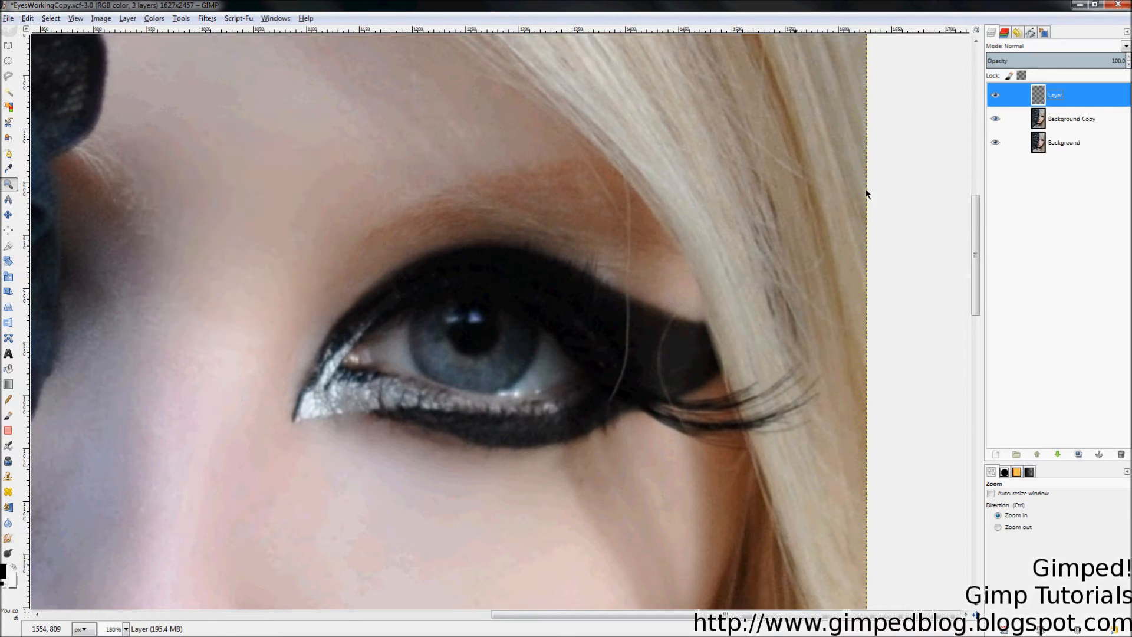
Step: Bucket-fill the new layer entirely with white
{"action": "left_click", "coordinate": [8, 368]}
{"action": "key", "text": "x"}
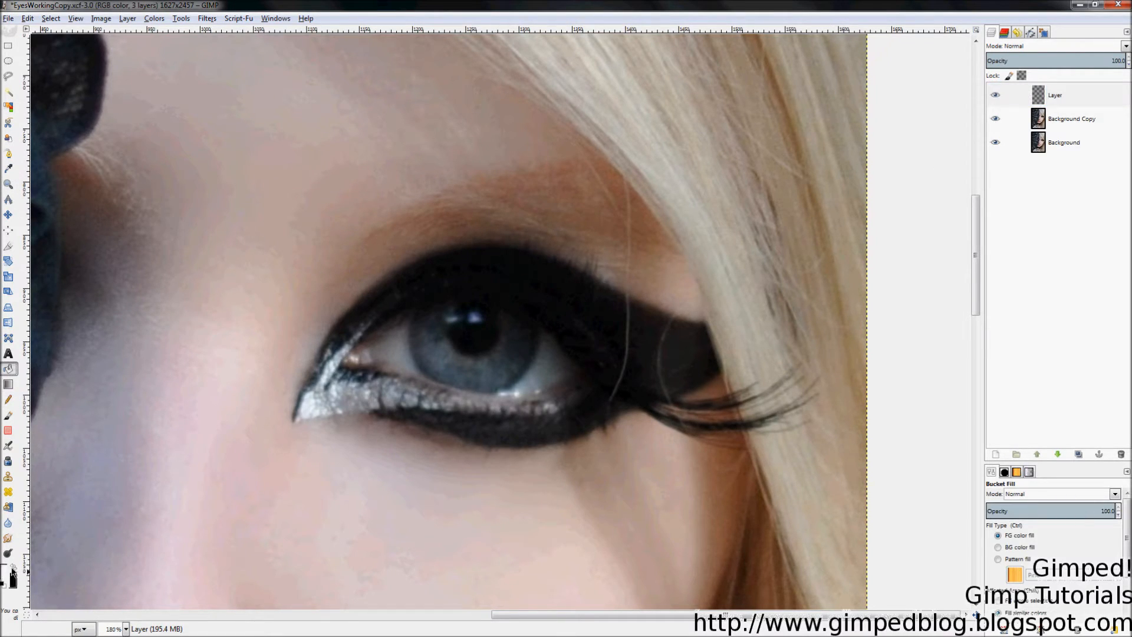
{"action": "left_click", "coordinate": [362, 354]}
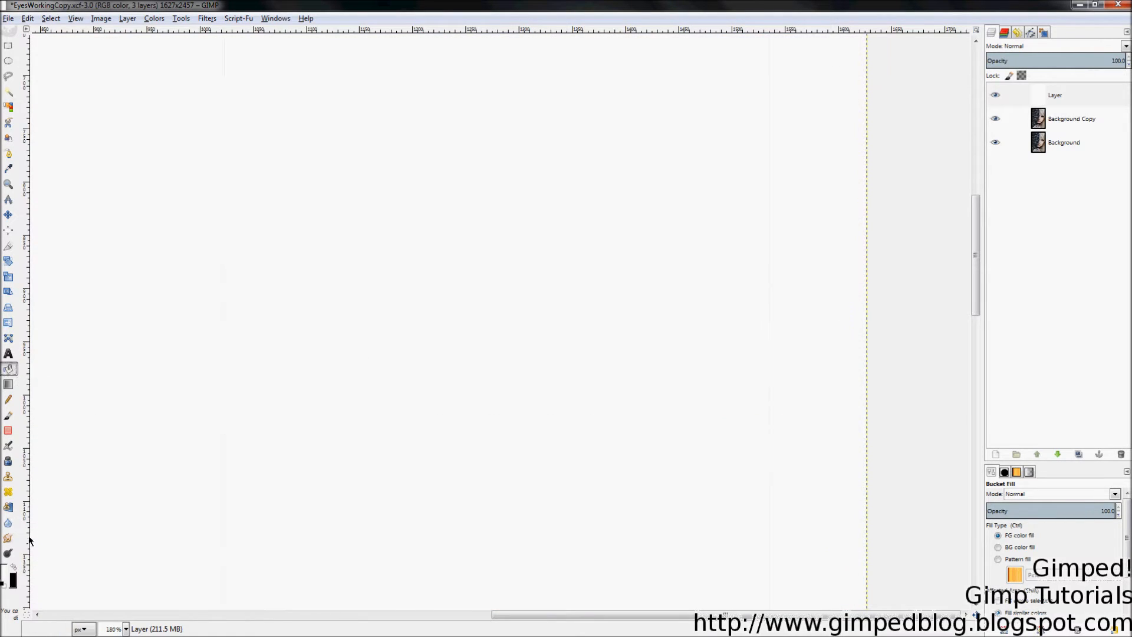
Step: Reset the colours and set the foreground colour to white (ffffff)
{"action": "left_click", "coordinate": [14, 569]}
{"action": "left_click", "coordinate": [15, 567]}
{"action": "left_click", "coordinate": [14, 567]}
{"action": "left_click", "coordinate": [14, 569]}
{"action": "left_click", "coordinate": [15, 569]}
{"action": "left_click", "coordinate": [14, 568]}
{"action": "left_click", "coordinate": [3, 585]}
{"action": "left_click", "coordinate": [3, 578]}
{"action": "left_click_drag", "start_coordinate": [171, 241], "coordinate": [265, 291]}
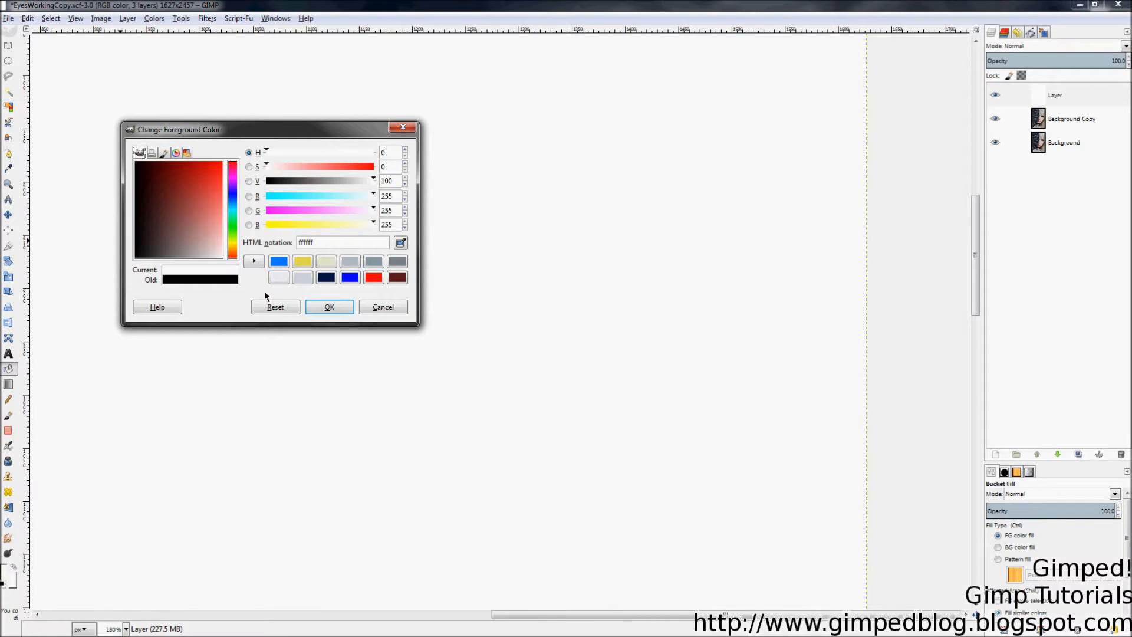
{"action": "left_click", "coordinate": [329, 306]}
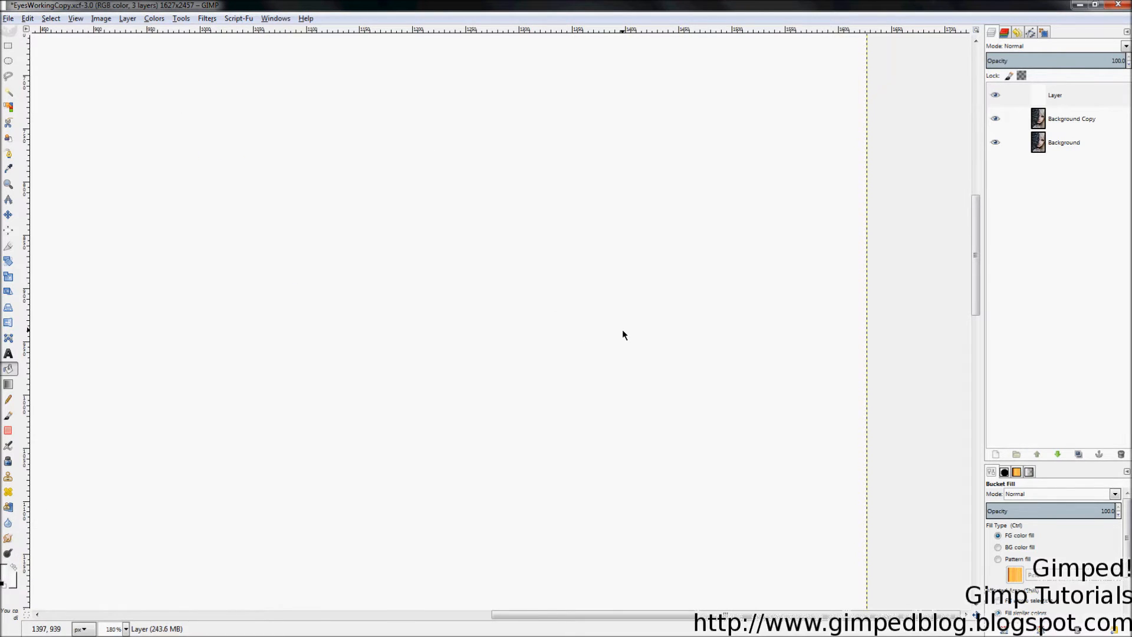
Step: Fit the whole image in the window and open the layer Mode dropdown
{"action": "key", "text": "z"}
{"action": "key", "text": "shift+ctrl+j"}
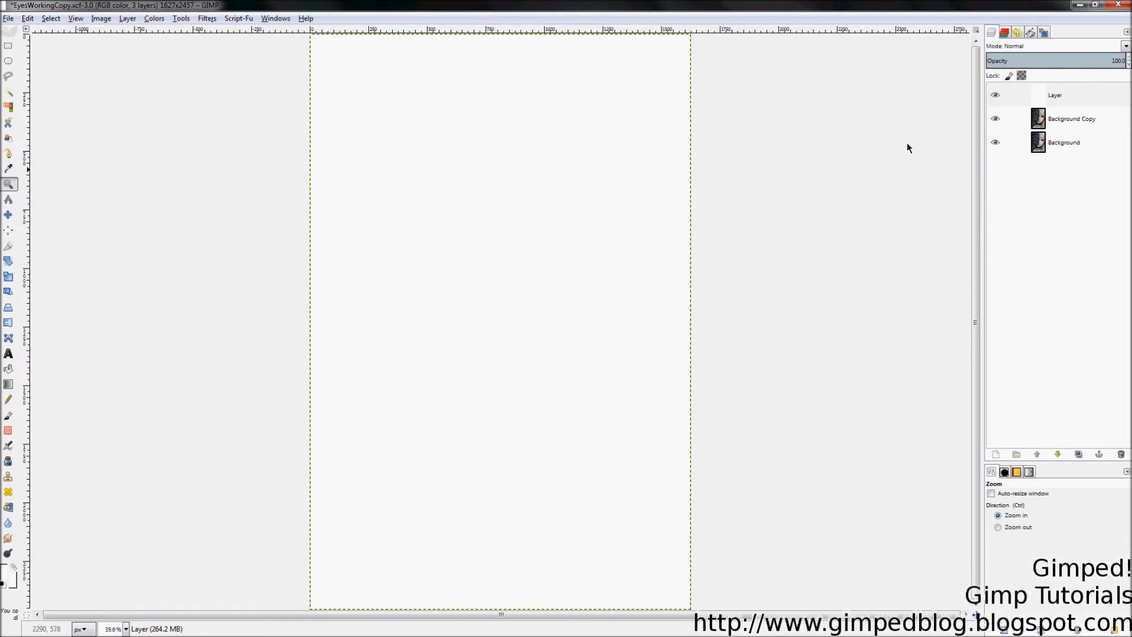
{"action": "left_click", "coordinate": [1051, 47]}
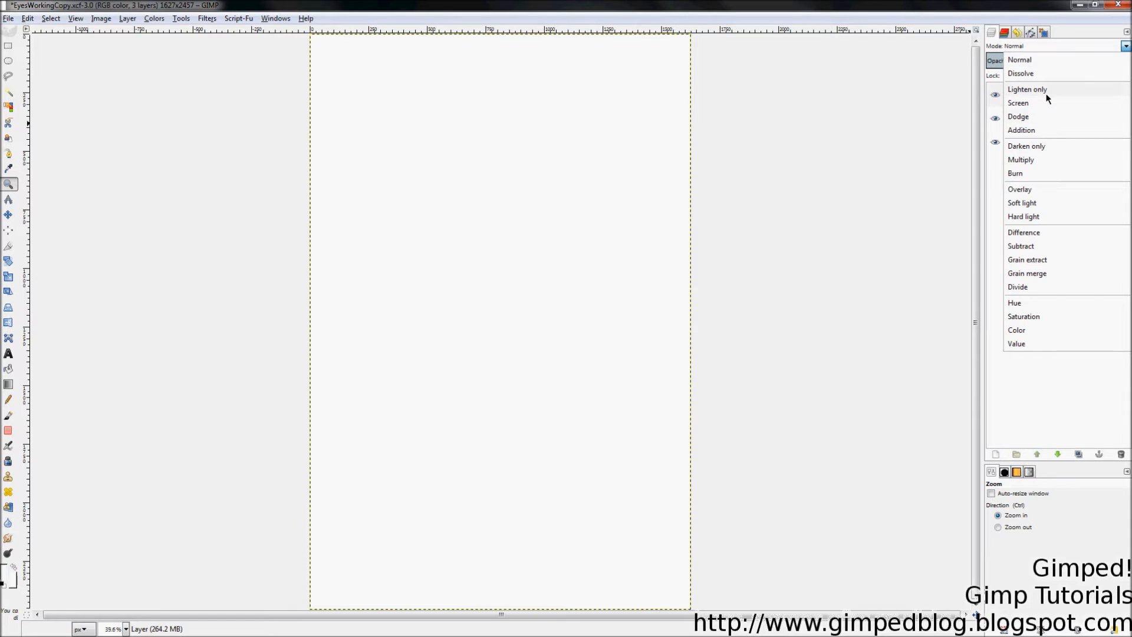
Step: Set the white Layer to Overlay mode, toggle it to compare, and zoom in on the eye
{"action": "left_click", "coordinate": [1031, 196]}
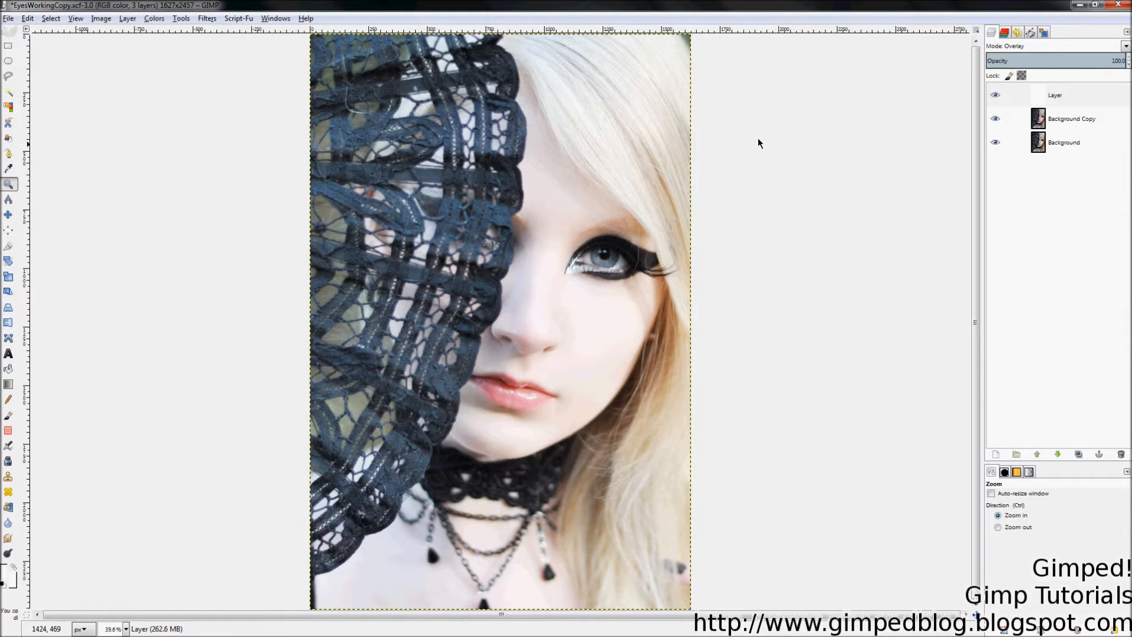
{"action": "left_click", "coordinate": [995, 96]}
{"action": "left_click", "coordinate": [995, 96]}
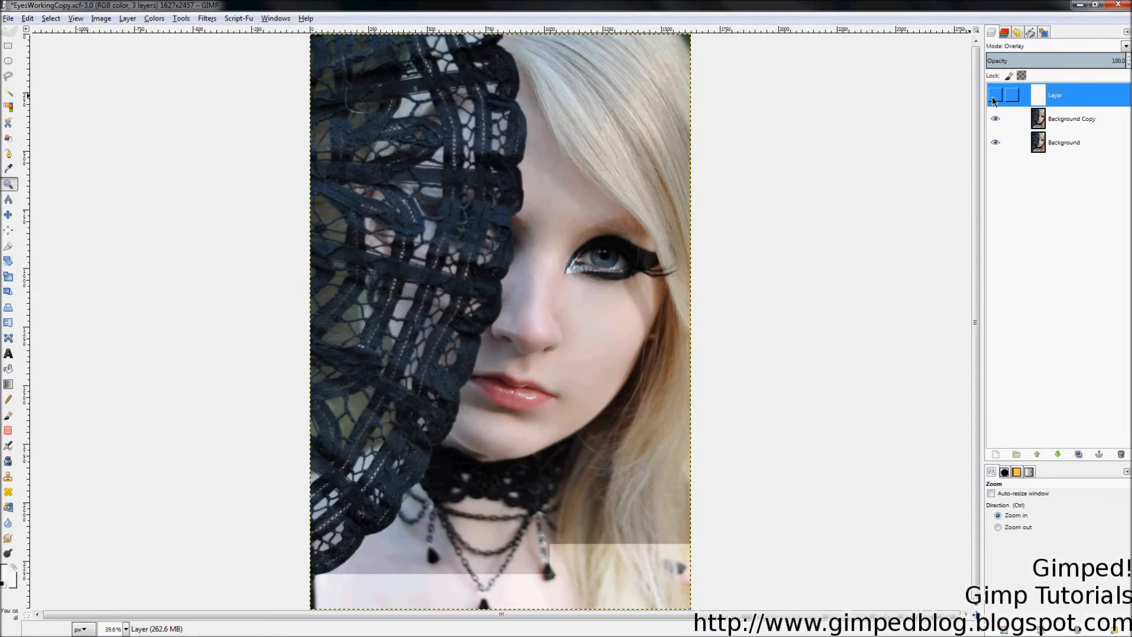
{"action": "left_click", "coordinate": [995, 97]}
{"action": "left_click", "coordinate": [995, 96]}
{"action": "left_click", "coordinate": [995, 96]}
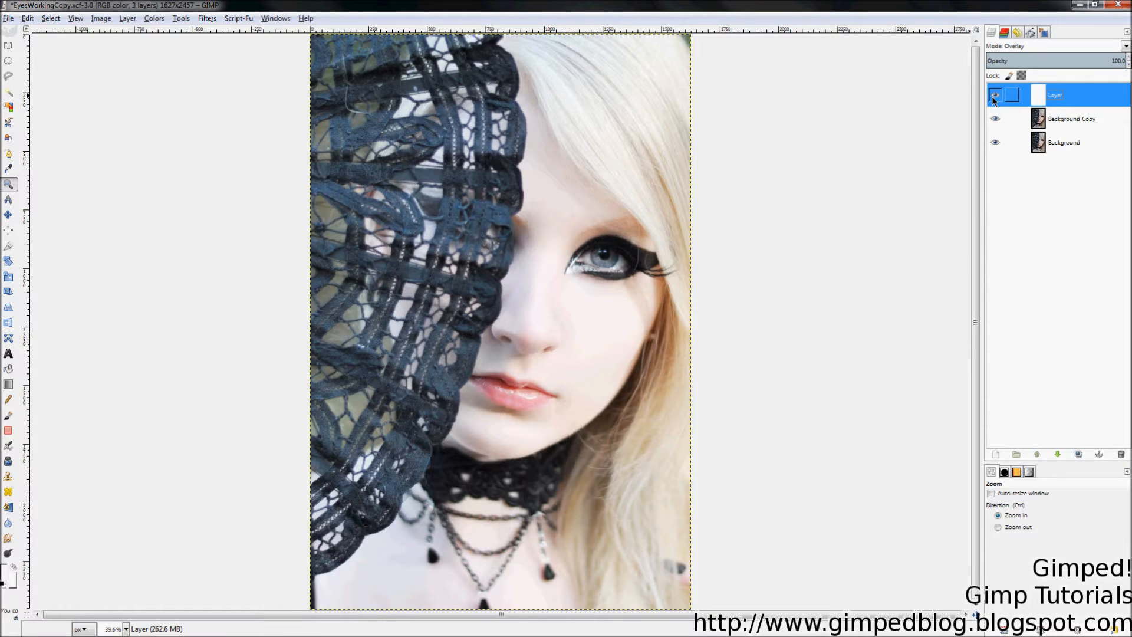
{"action": "left_click_drag", "start_coordinate": [488, 173], "coordinate": [730, 328]}
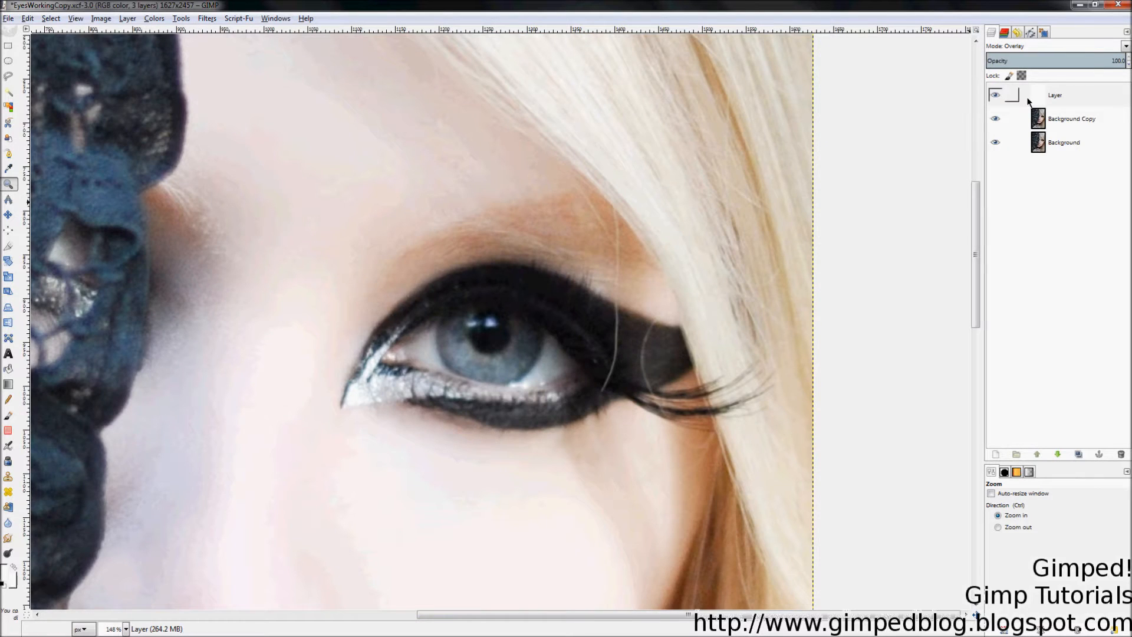
Step: Add a Black (full transparency) layer mask to the Overlay layer 'Layer'
{"action": "right_click", "coordinate": [1060, 90]}
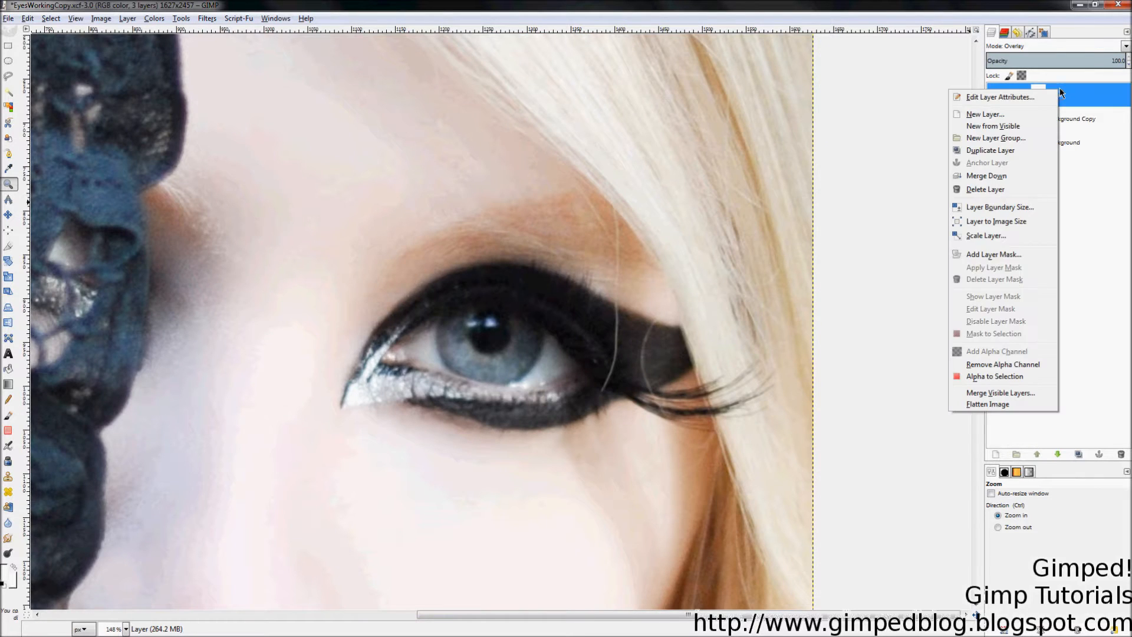
{"action": "left_click", "coordinate": [1001, 255]}
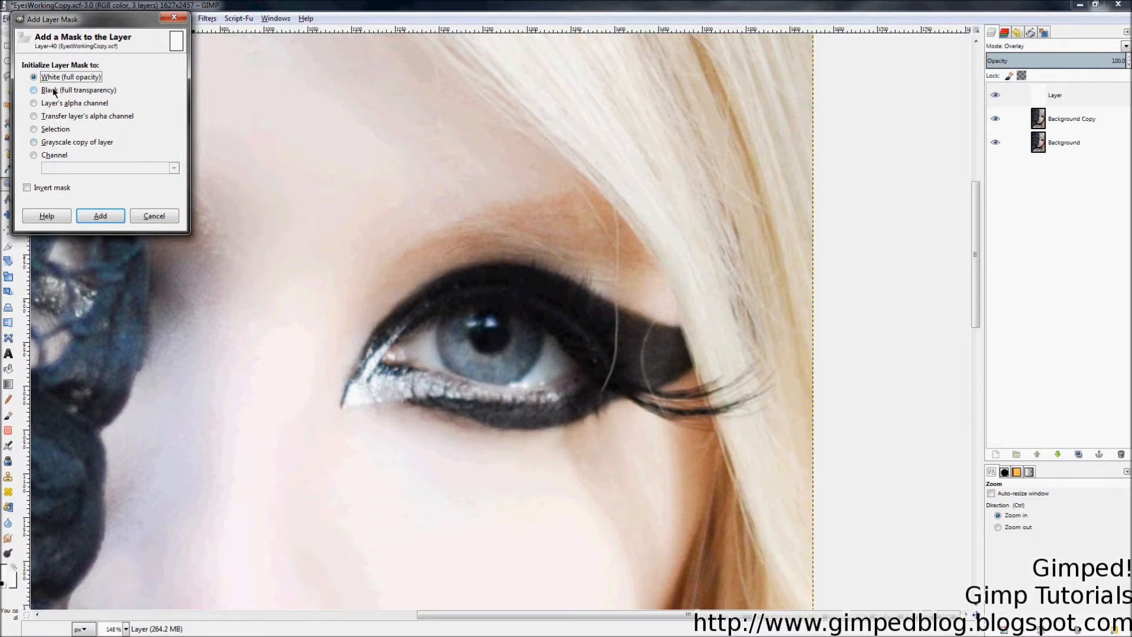
{"action": "left_click", "coordinate": [82, 91]}
{"action": "left_click", "coordinate": [97, 218]}
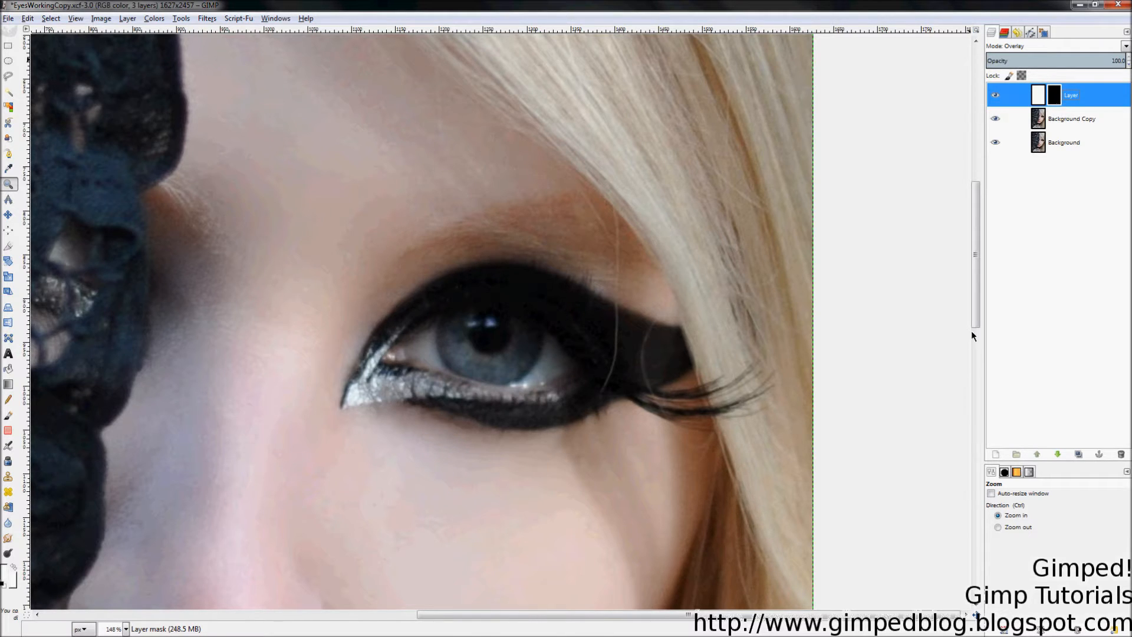
Step: Reset colours and set the Paintbrush to Round middle soft 010 at size 40 with white foreground
{"action": "left_click", "coordinate": [4, 584]}
{"action": "left_click", "coordinate": [8, 415]}
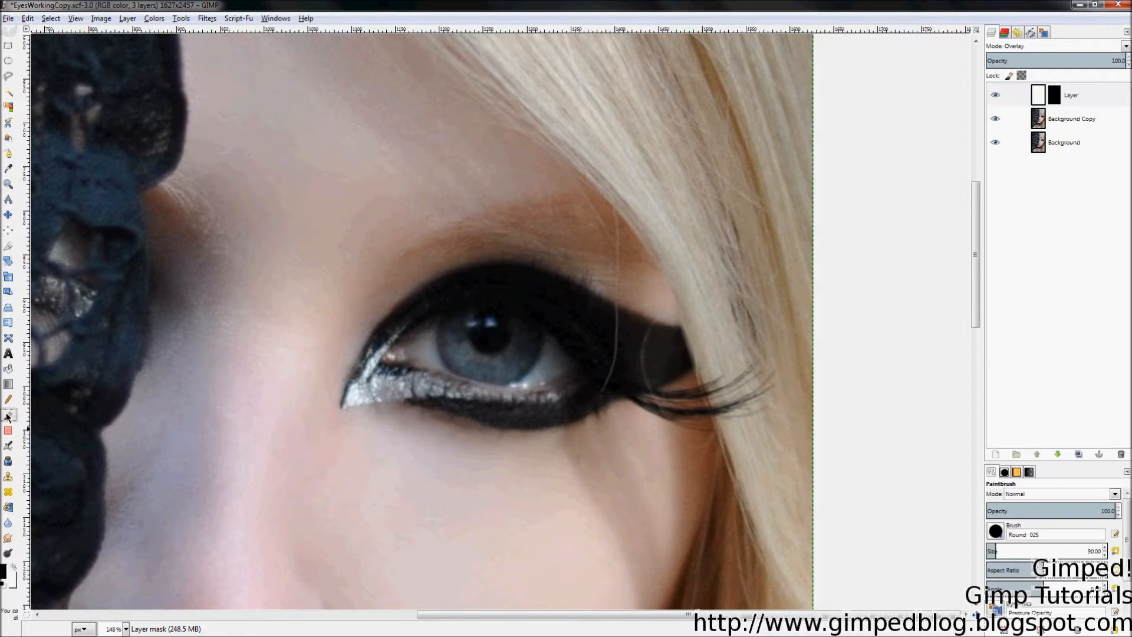
{"action": "left_click", "coordinate": [996, 531]}
{"action": "scroll", "coordinate": [1022, 445], "scroll_direction": "down", "scroll_amount": 5}
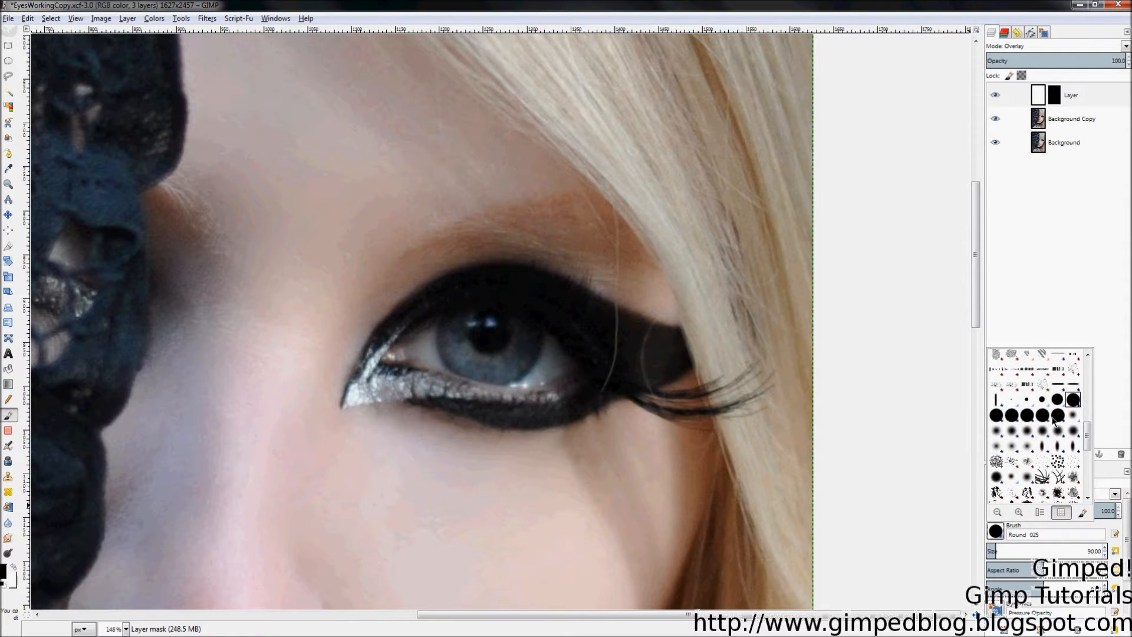
{"action": "left_click", "coordinate": [1073, 416]}
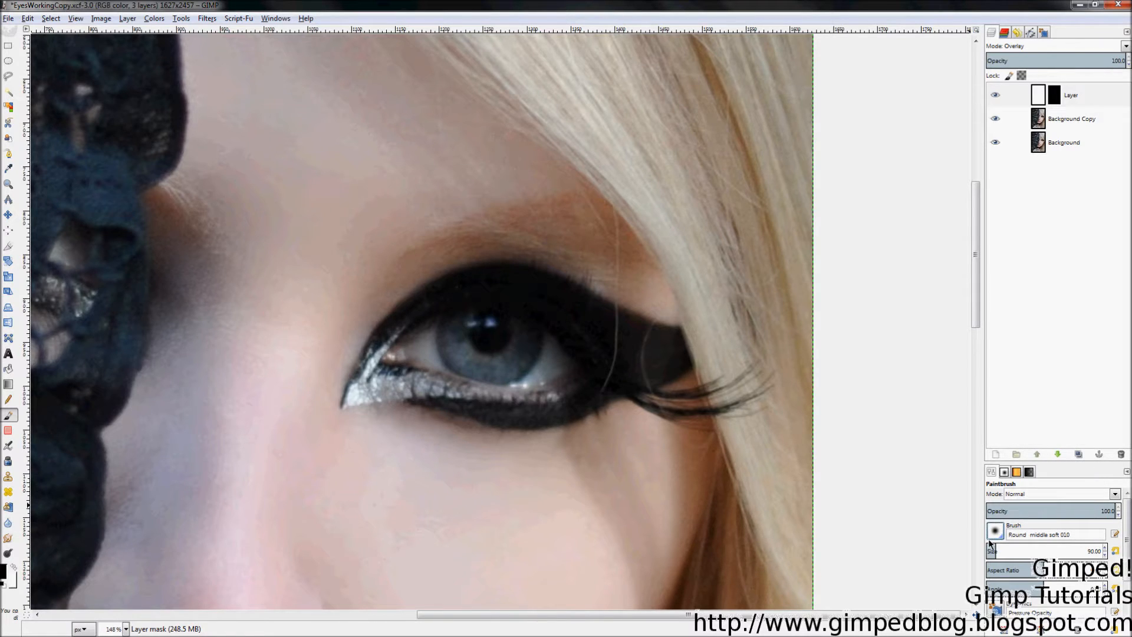
{"action": "key", "text": "shift+bracketleft"}
{"action": "key", "text": "shift+bracketleft"}
{"action": "key", "text": "shift+bracketleft"}
{"action": "key", "text": "shift+bracketleft"}
{"action": "key", "text": "shift+bracketleft"}
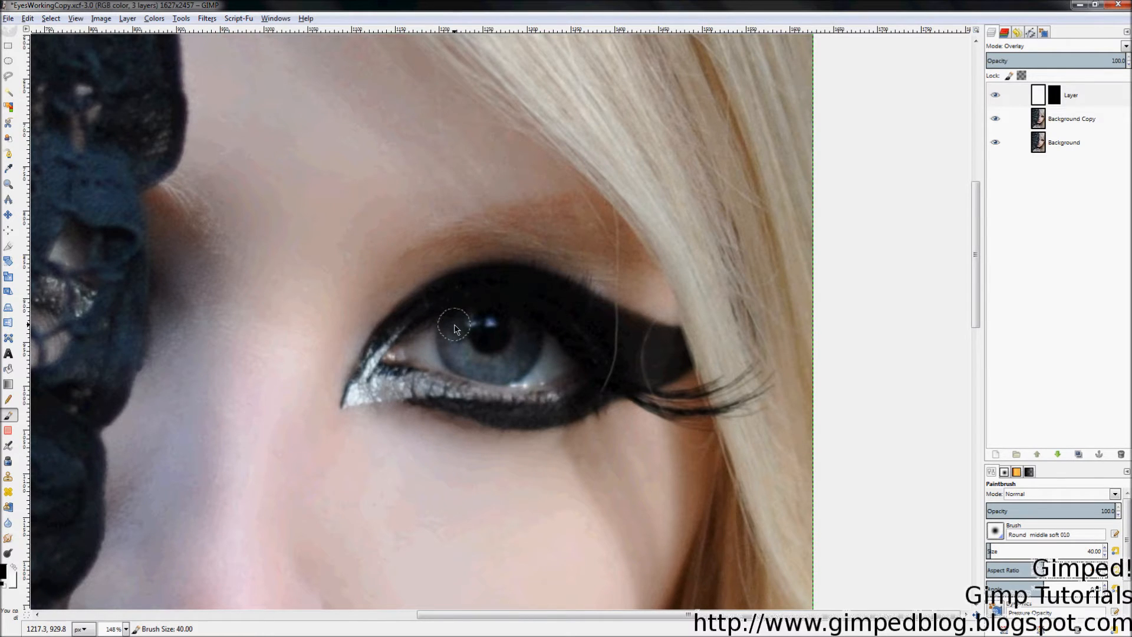
{"action": "left_click", "coordinate": [13, 567]}
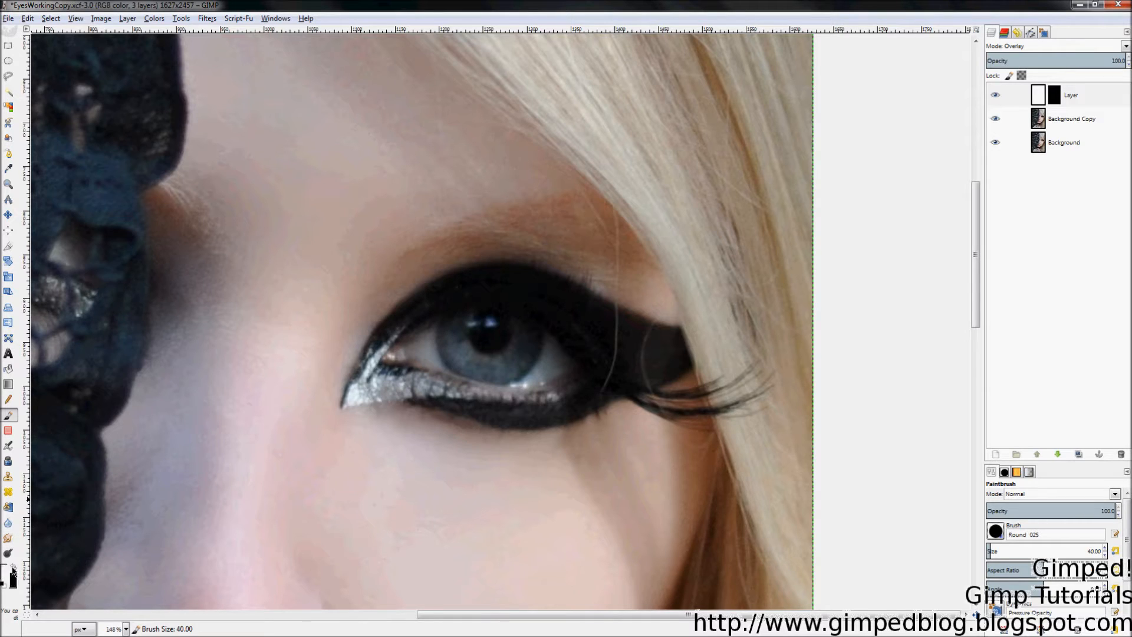
{"action": "left_click", "coordinate": [995, 532]}
{"action": "left_click_drag", "start_coordinate": [1086, 423], "coordinate": [1088, 439]}
{"action": "left_click", "coordinate": [1075, 417]}
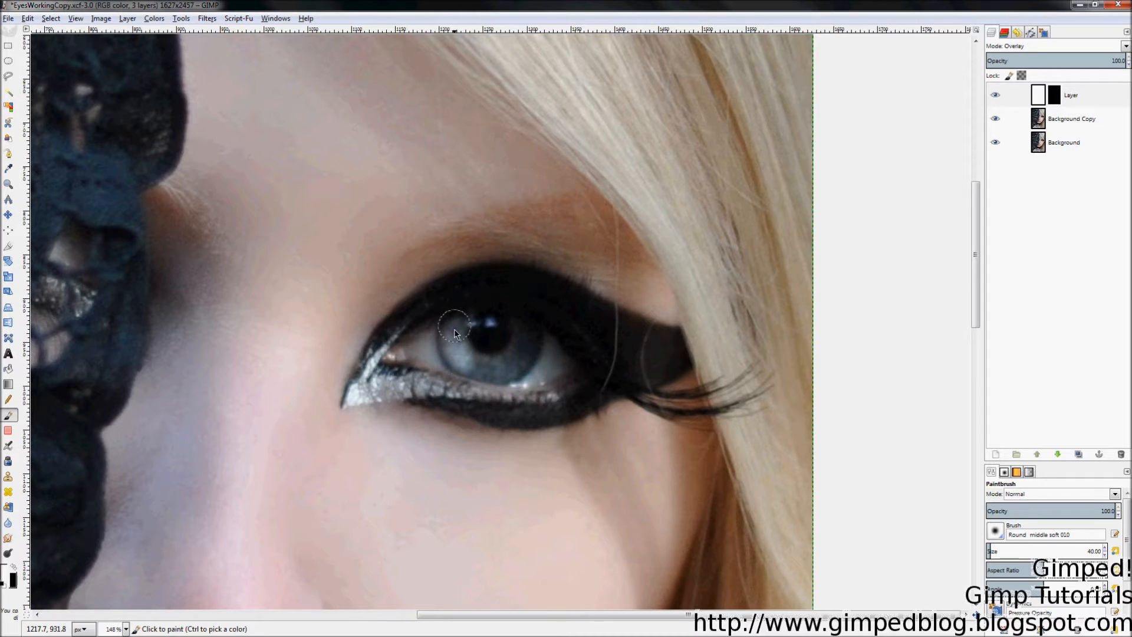
Step: Paint white over the upper-left iris on the mask, then zoom in closely on the eye
{"action": "mouse_move", "coordinate": [455, 333]}
{"action": "left_mouse_down"}
{"action": "mouse_move", "coordinate": [462, 361]}
{"action": "mouse_move", "coordinate": [506, 375]}
{"action": "mouse_move", "coordinate": [516, 354]}
{"action": "left_mouse_up"}
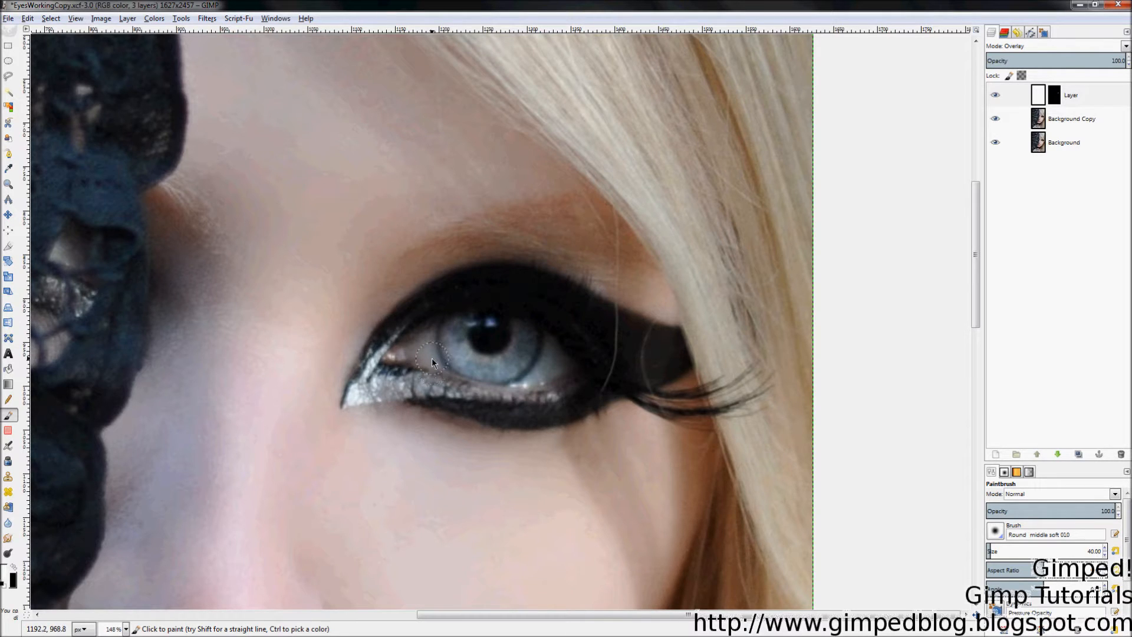
{"action": "key", "text": "z"}
{"action": "key", "text": "shift+ctrl+j"}
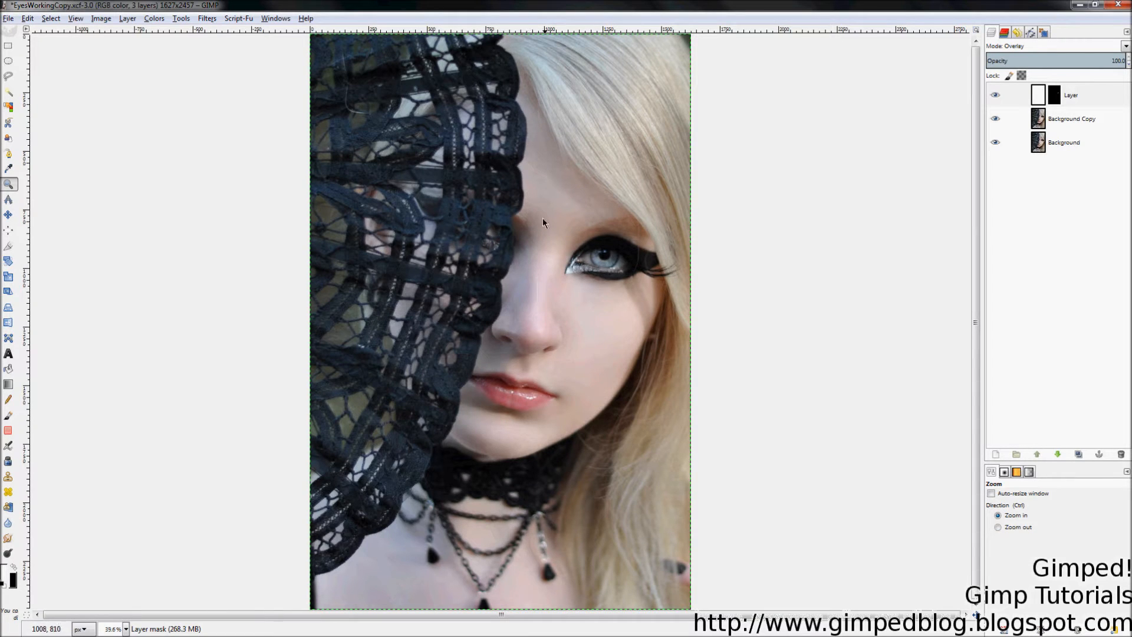
{"action": "left_click_drag", "start_coordinate": [504, 198], "coordinate": [711, 312]}
{"action": "key", "text": "p"}
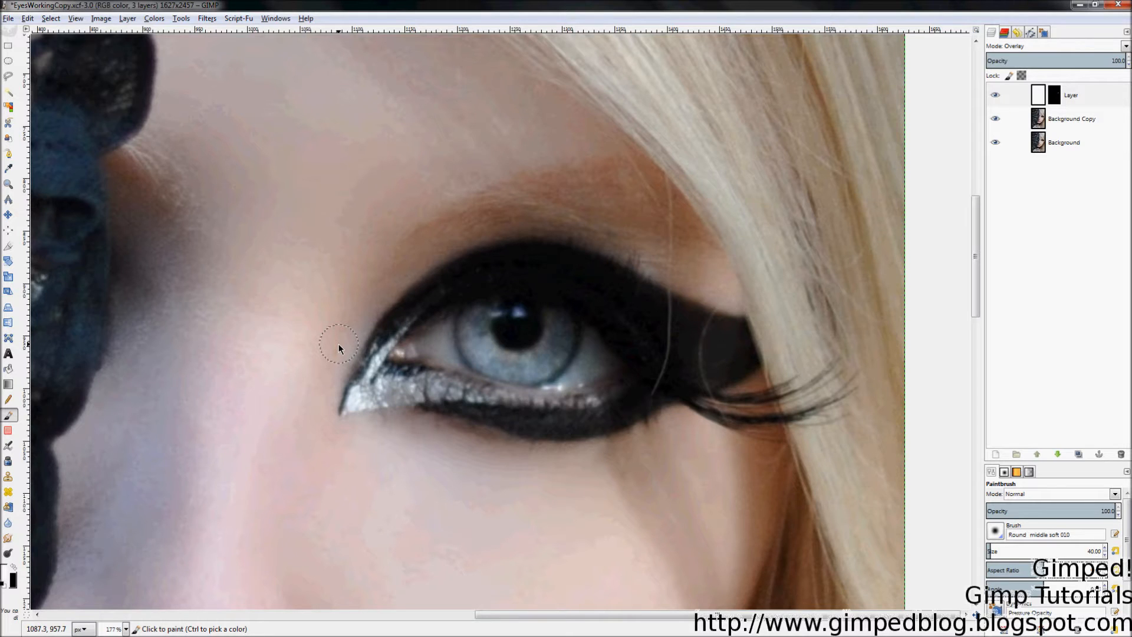
Step: Select the Background layer and raise it to the top of the layer stack
{"action": "left_click", "coordinate": [1067, 152]}
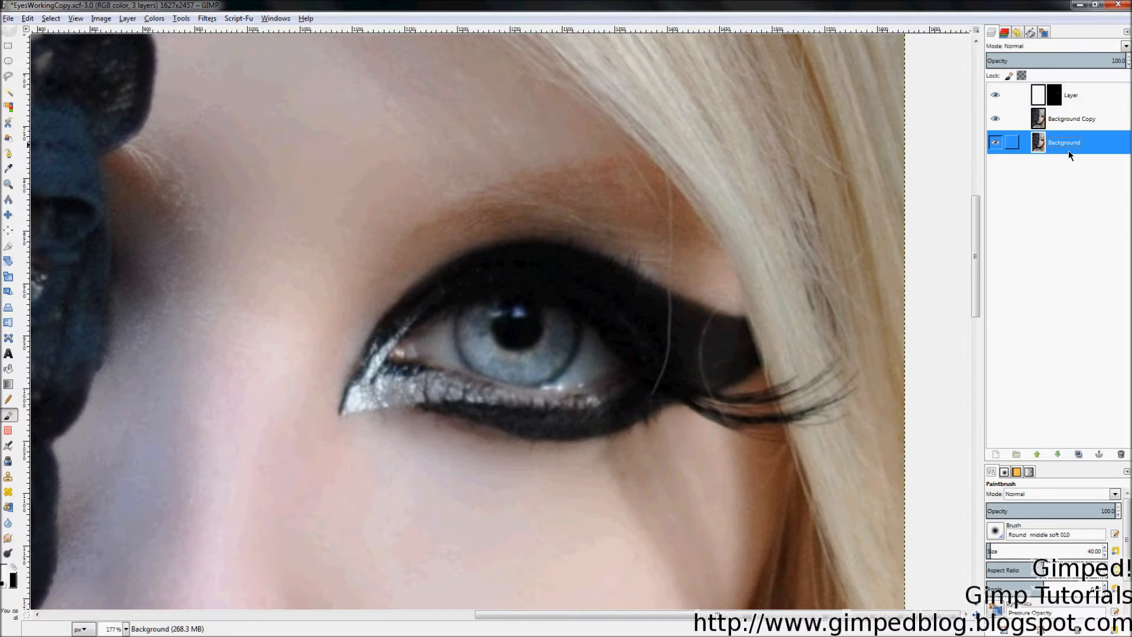
{"action": "left_click_drag", "start_coordinate": [1060, 141], "coordinate": [1029, 101]}
{"action": "left_click", "coordinate": [1037, 454]}
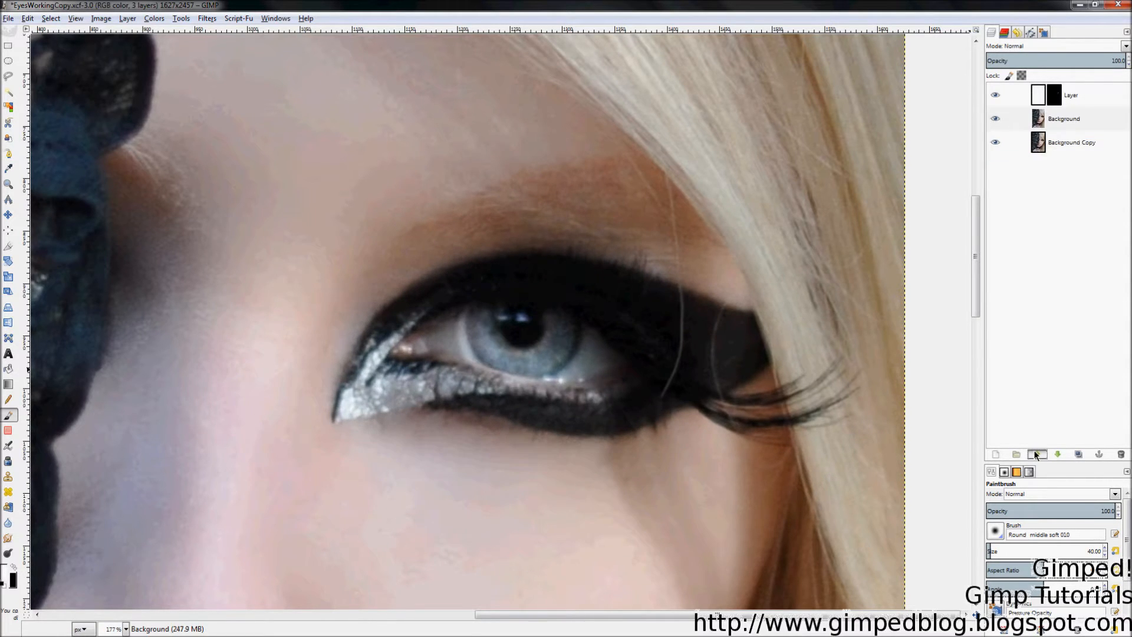
{"action": "left_click", "coordinate": [1037, 454]}
Step: Hide the top Background layer after toggling it to compare, and fit the portrait in the window
{"action": "left_click", "coordinate": [995, 96]}
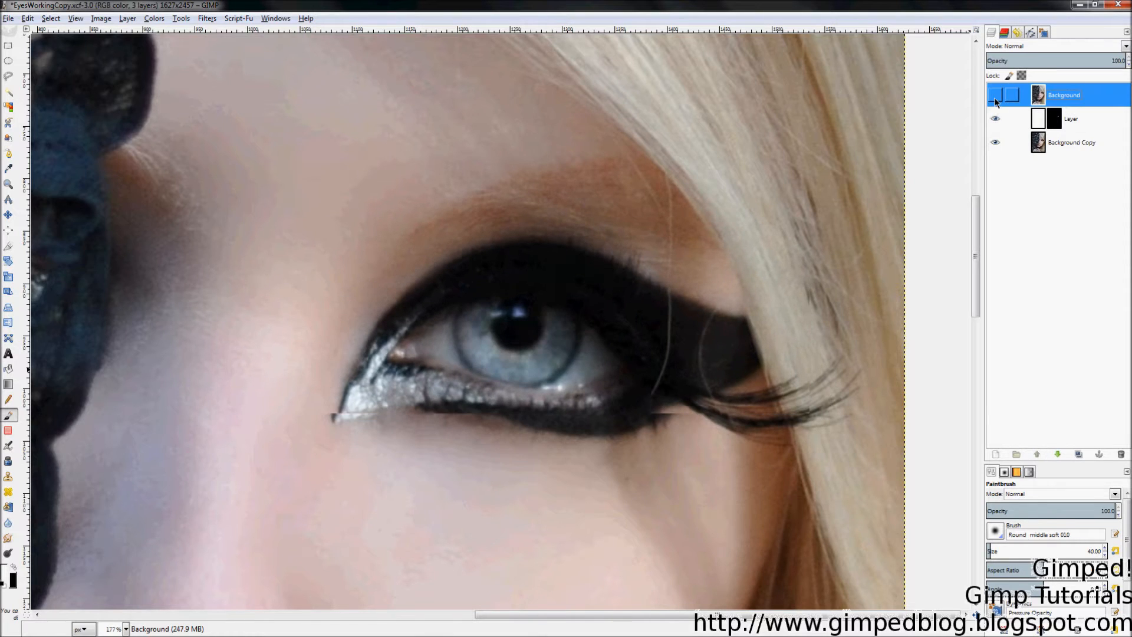
{"action": "left_click", "coordinate": [996, 97]}
{"action": "left_click", "coordinate": [996, 97]}
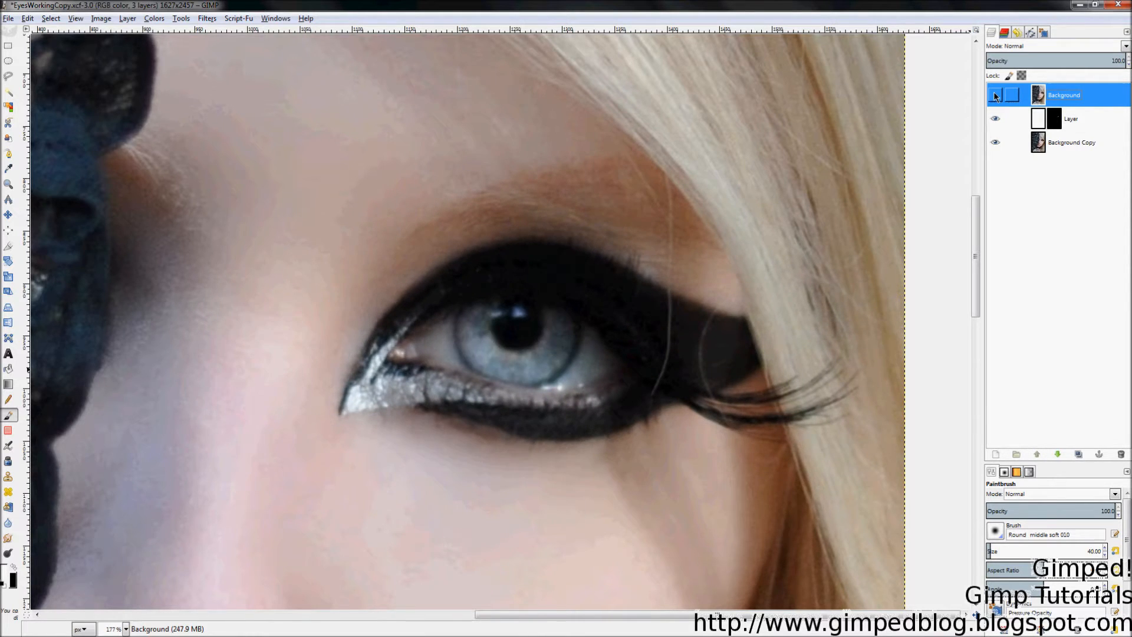
{"action": "left_click", "coordinate": [996, 96]}
{"action": "left_click", "coordinate": [996, 101]}
{"action": "left_click", "coordinate": [996, 99]}
{"action": "left_click", "coordinate": [996, 98]}
{"action": "left_click", "coordinate": [997, 96]}
{"action": "left_click", "coordinate": [998, 94]}
{"action": "key", "text": "z"}
{"action": "key", "text": "shift+ctrl+j"}
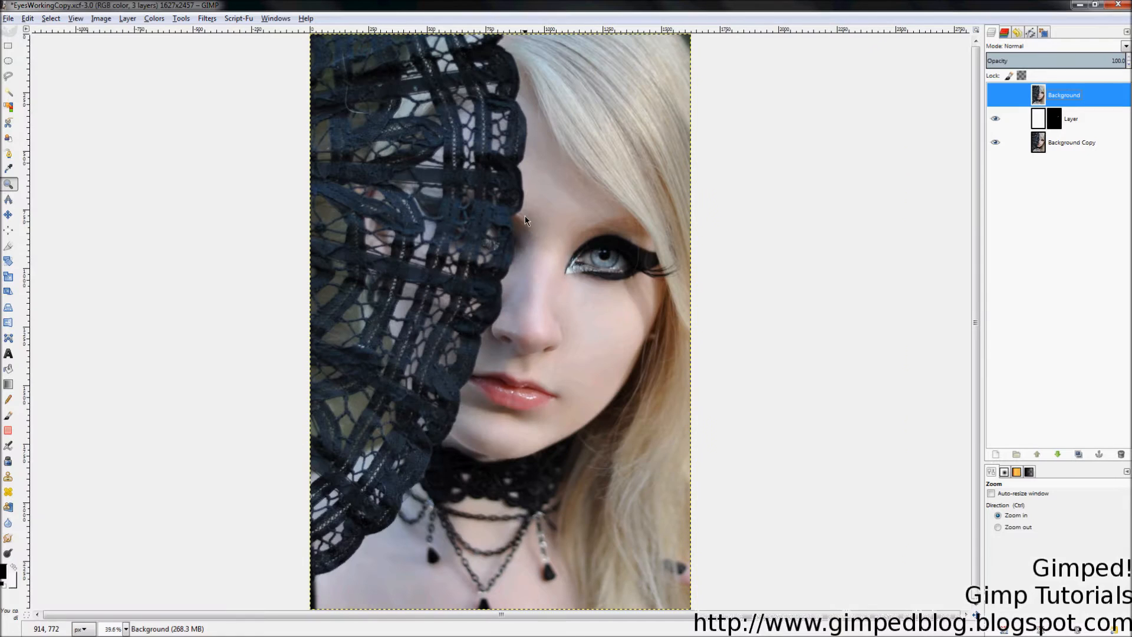
Step: Toggle the top Background layer on and off to compare the unedited eye, leaving it visible
{"action": "left_click", "coordinate": [995, 95]}
{"action": "left_click", "coordinate": [995, 96]}
{"action": "left_click", "coordinate": [995, 97]}
{"action": "left_click", "coordinate": [994, 97]}
{"action": "left_click", "coordinate": [994, 96]}
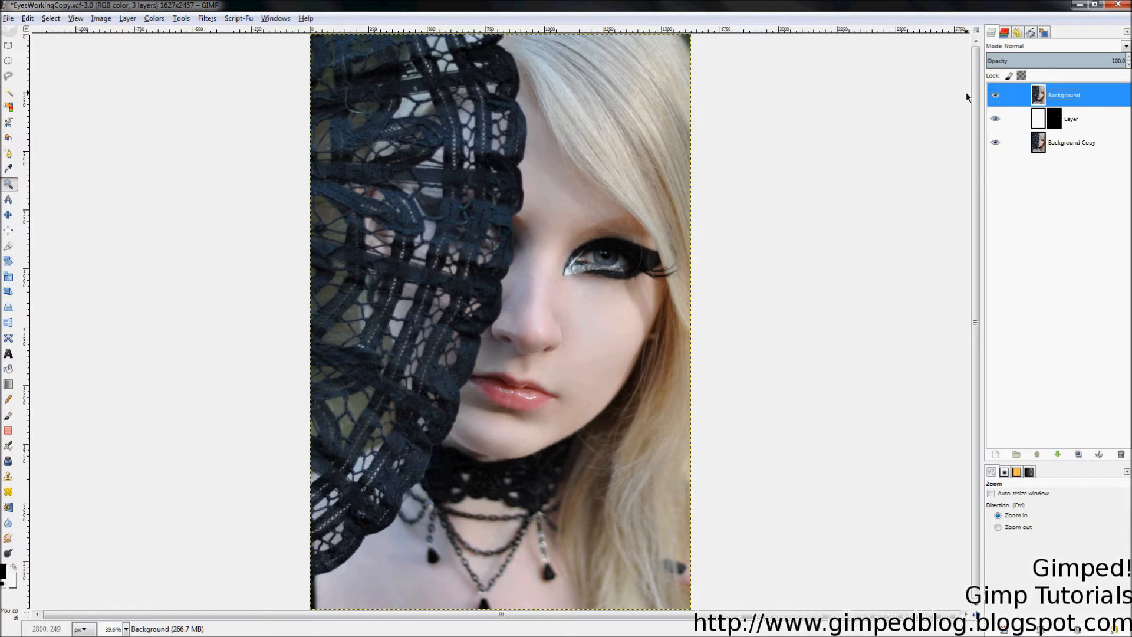
{"action": "left_click", "coordinate": [994, 102]}
{"action": "left_click", "coordinate": [994, 101]}
{"action": "left_click", "coordinate": [994, 102]}
{"action": "left_click", "coordinate": [994, 101]}
Step: Hide the Background layer, set a black Paintbrush at size about 143, and paint across the eye
{"action": "left_click_drag", "start_coordinate": [530, 203], "coordinate": [697, 317]}
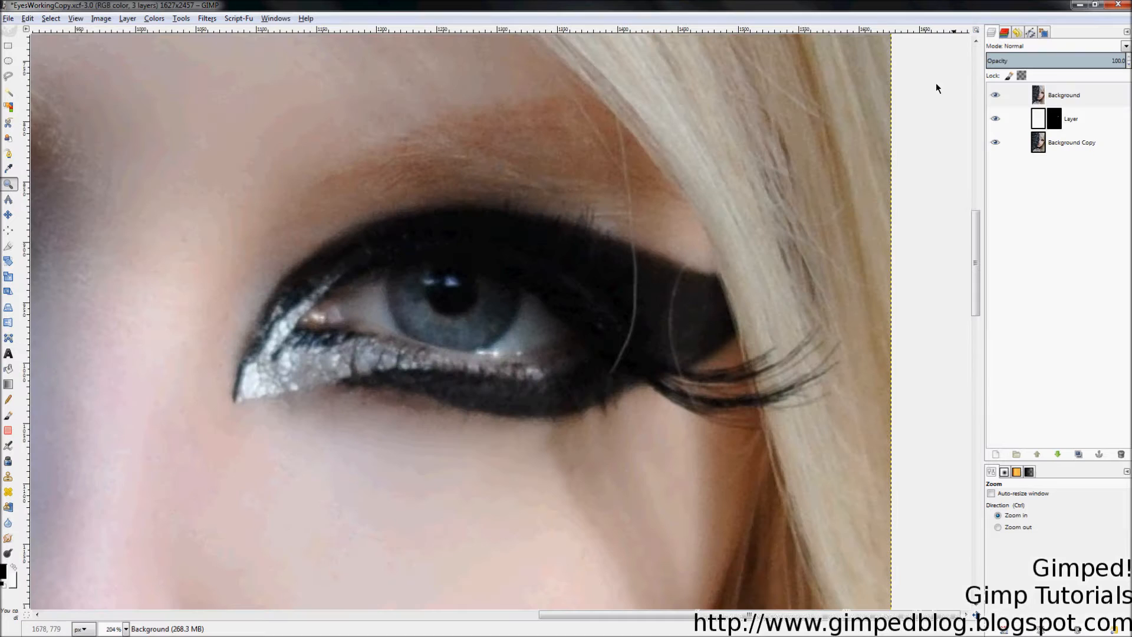
{"action": "left_click", "coordinate": [995, 96]}
{"action": "key", "text": "x"}
{"action": "key", "text": "p"}
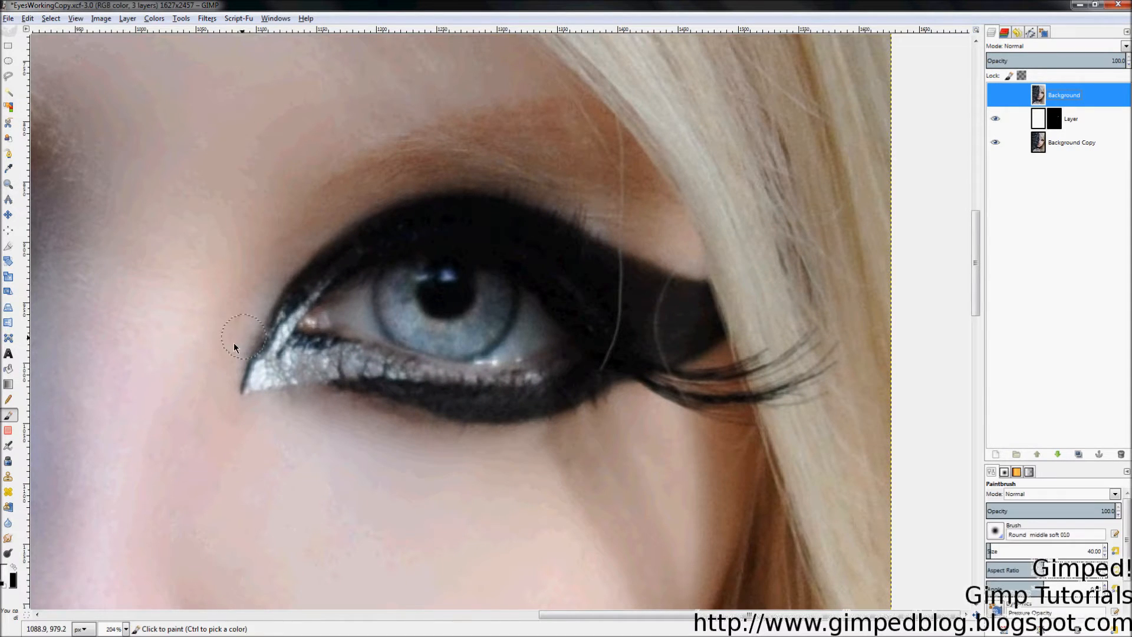
{"action": "key", "text": "x"}
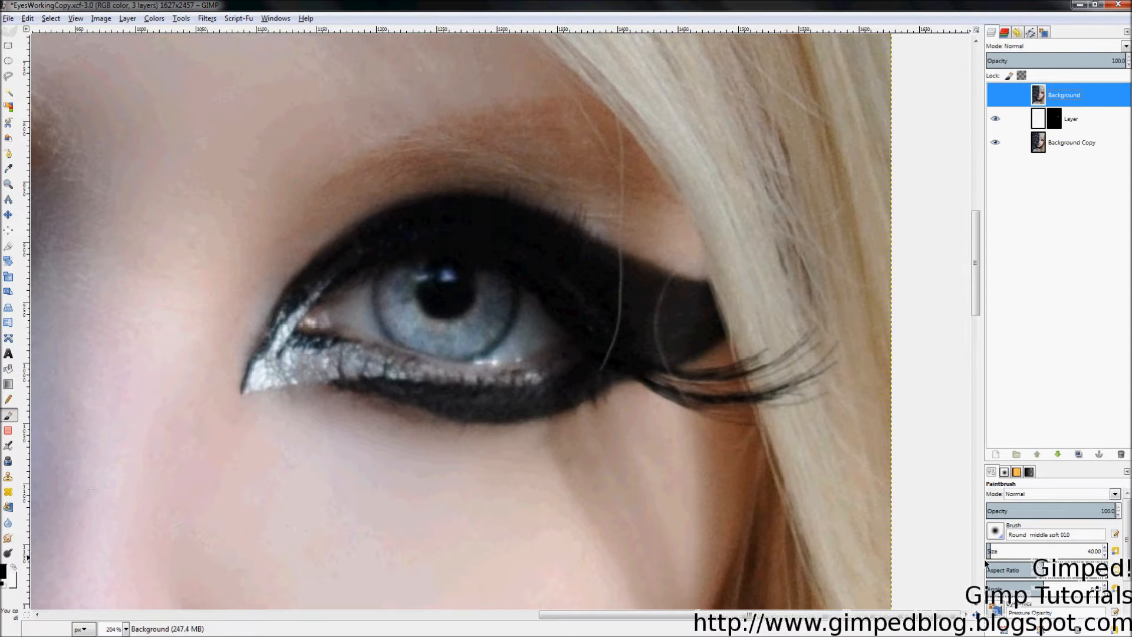
{"action": "left_click_drag", "start_coordinate": [997, 559], "coordinate": [1102, 546]}
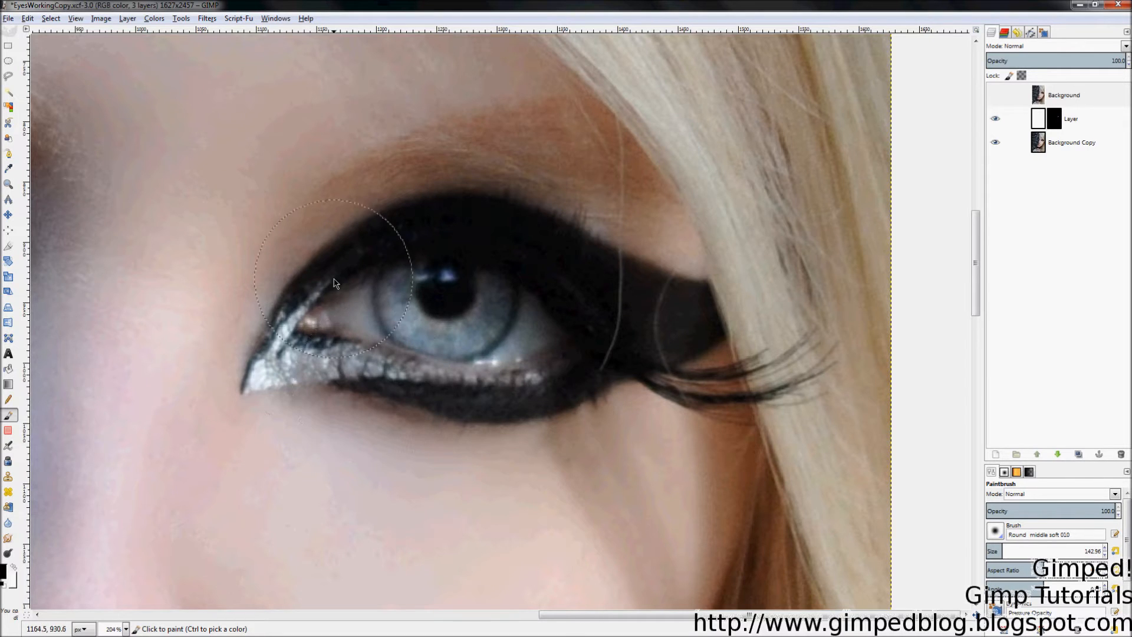
{"action": "left_click_drag", "start_coordinate": [357, 362], "coordinate": [317, 352]}
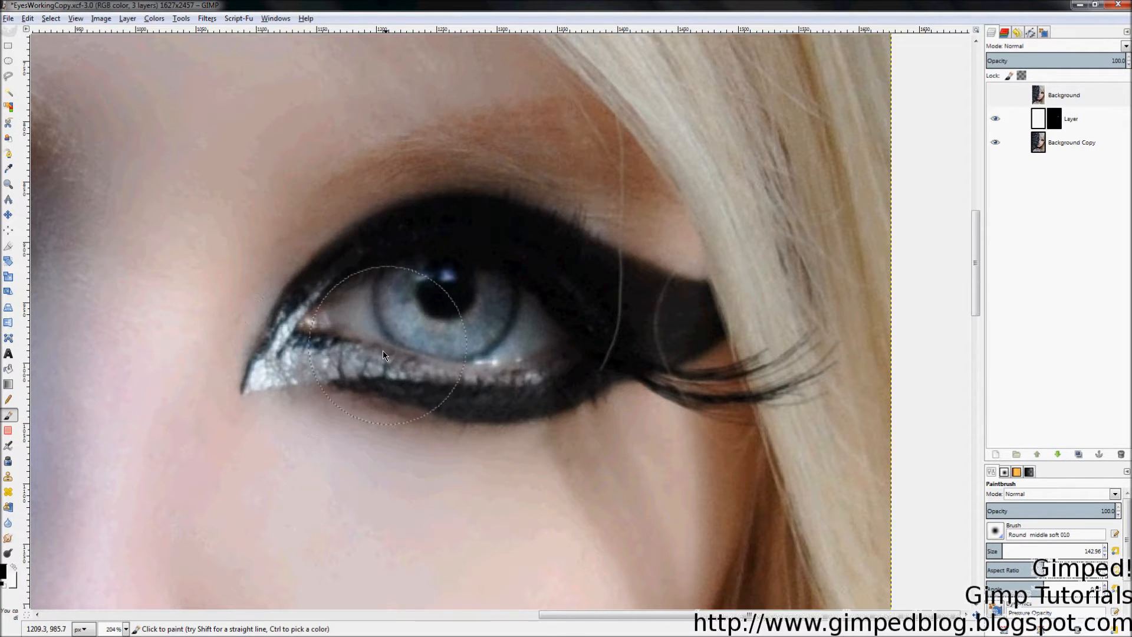
{"action": "key", "text": "ctrl"}
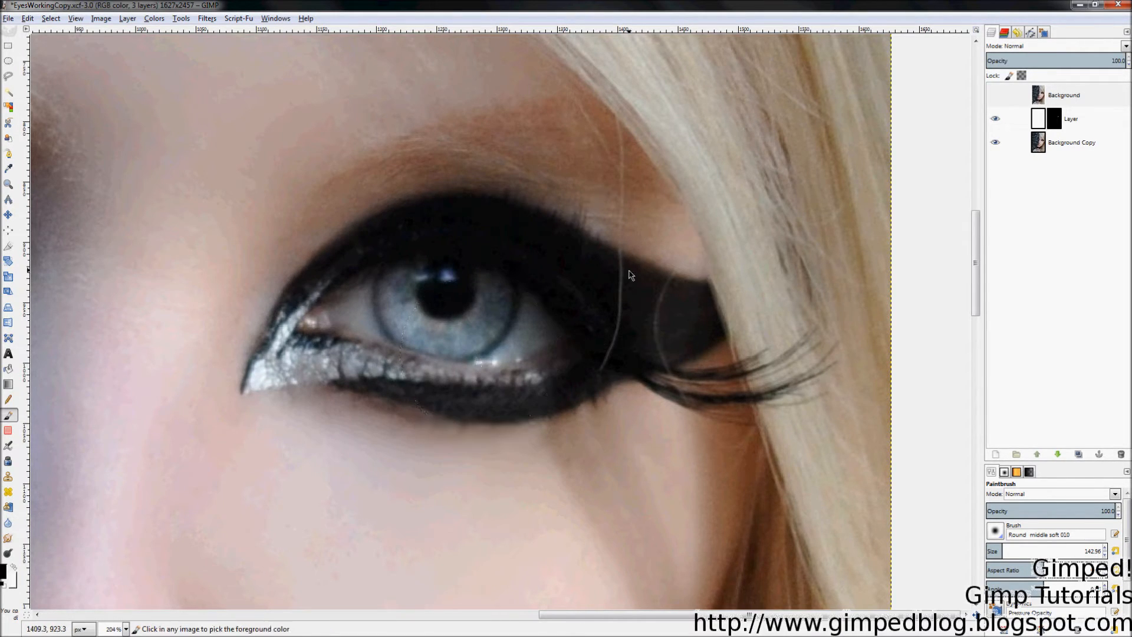
Step: Select the Overlay layer, paint its mask around the eye's inner corner, and toggle it to compare
{"action": "left_click", "coordinate": [1059, 123]}
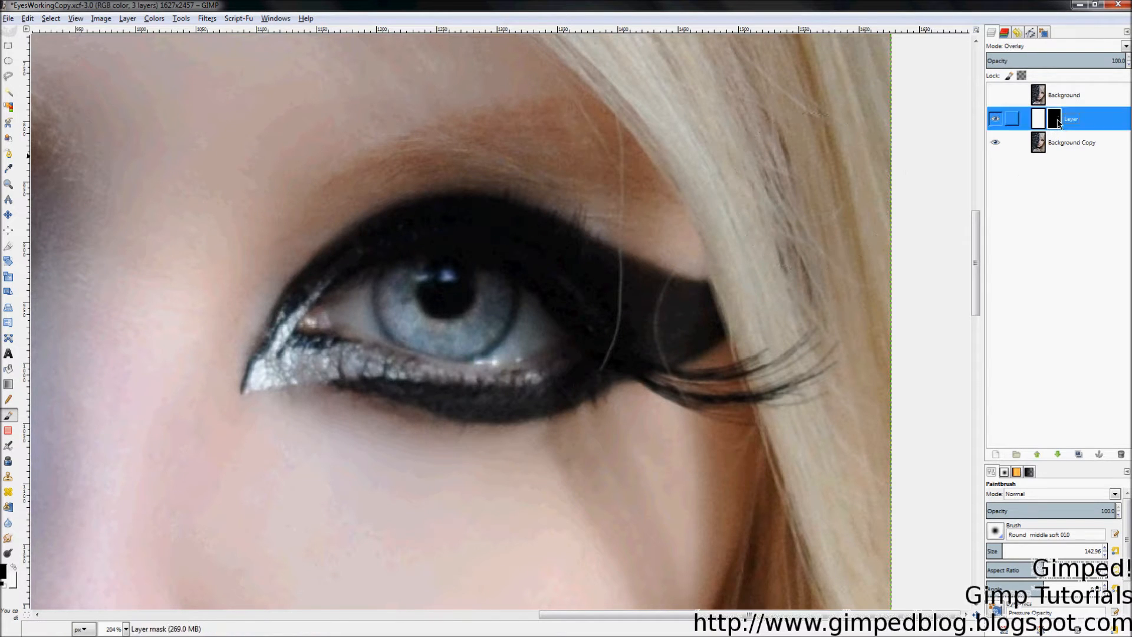
{"action": "mouse_move", "coordinate": [314, 299]}
{"action": "left_mouse_down"}
{"action": "mouse_move", "coordinate": [313, 331]}
{"action": "mouse_move", "coordinate": [321, 286]}
{"action": "mouse_move", "coordinate": [330, 330]}
{"action": "mouse_move", "coordinate": [379, 394]}
{"action": "mouse_move", "coordinate": [466, 414]}
{"action": "mouse_move", "coordinate": [502, 408]}
{"action": "mouse_move", "coordinate": [560, 327]}
{"action": "mouse_move", "coordinate": [498, 416]}
{"action": "mouse_move", "coordinate": [535, 403]}
{"action": "left_mouse_up"}
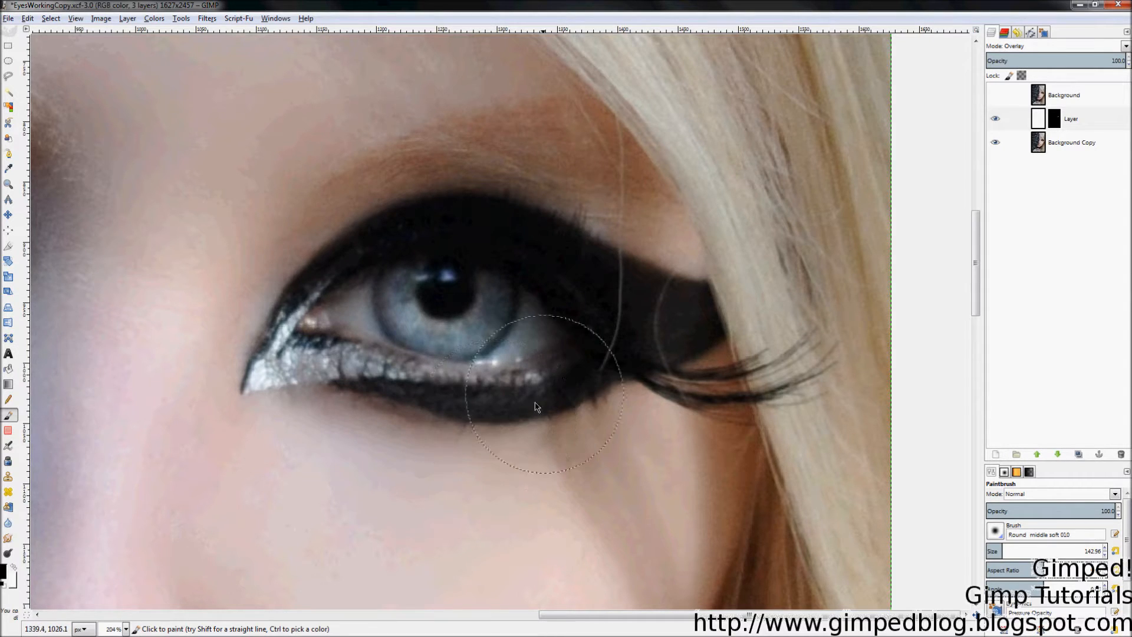
{"action": "left_click", "coordinate": [993, 123]}
{"action": "left_click", "coordinate": [993, 121]}
{"action": "left_click", "coordinate": [996, 120]}
{"action": "left_click", "coordinate": [996, 117]}
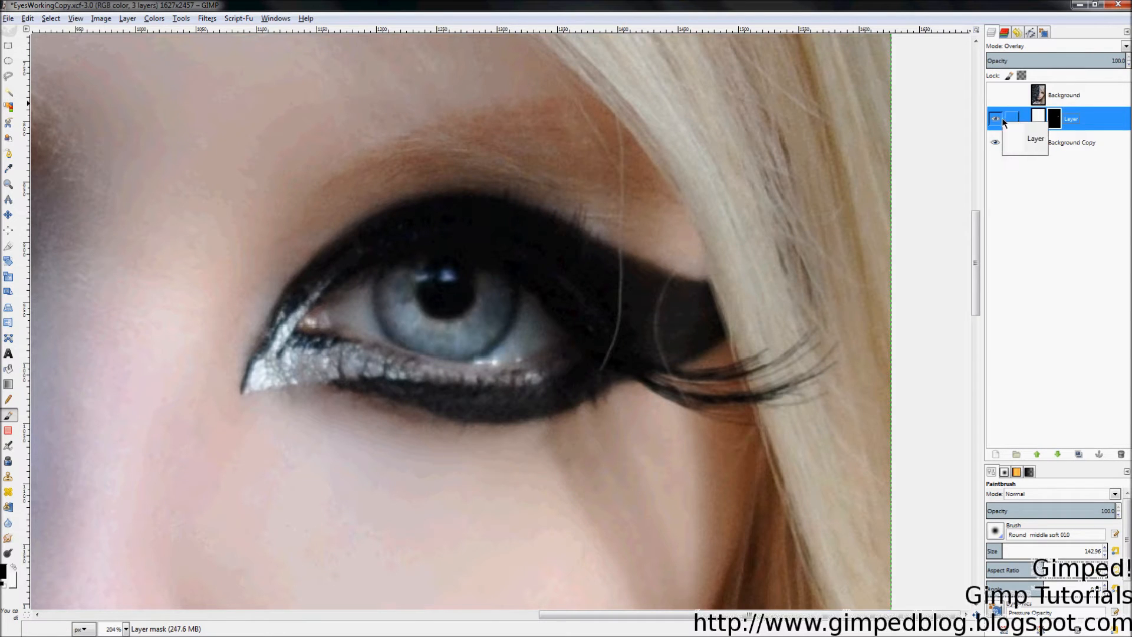
Step: Lower the Overlay layer's opacity to 54.4, toggling layers to compare the result
{"action": "mouse_move", "coordinate": [1101, 63]}
{"action": "left_mouse_down"}
{"action": "mouse_move", "coordinate": [387, 130]}
{"action": "mouse_move", "coordinate": [465, 133]}
{"action": "left_mouse_up"}
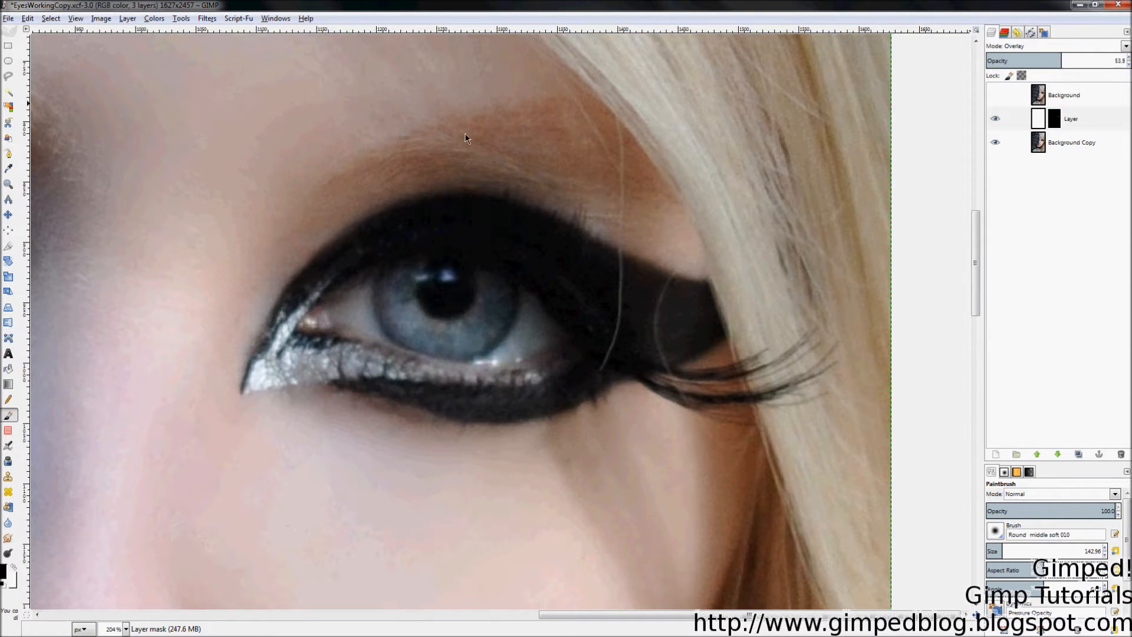
{"action": "left_click", "coordinate": [996, 118]}
{"action": "left_click", "coordinate": [995, 119]}
{"action": "left_click", "coordinate": [991, 99]}
{"action": "left_click", "coordinate": [992, 99]}
{"action": "left_click", "coordinate": [992, 99]}
{"action": "left_click_drag", "start_coordinate": [992, 99], "coordinate": [992, 110]}
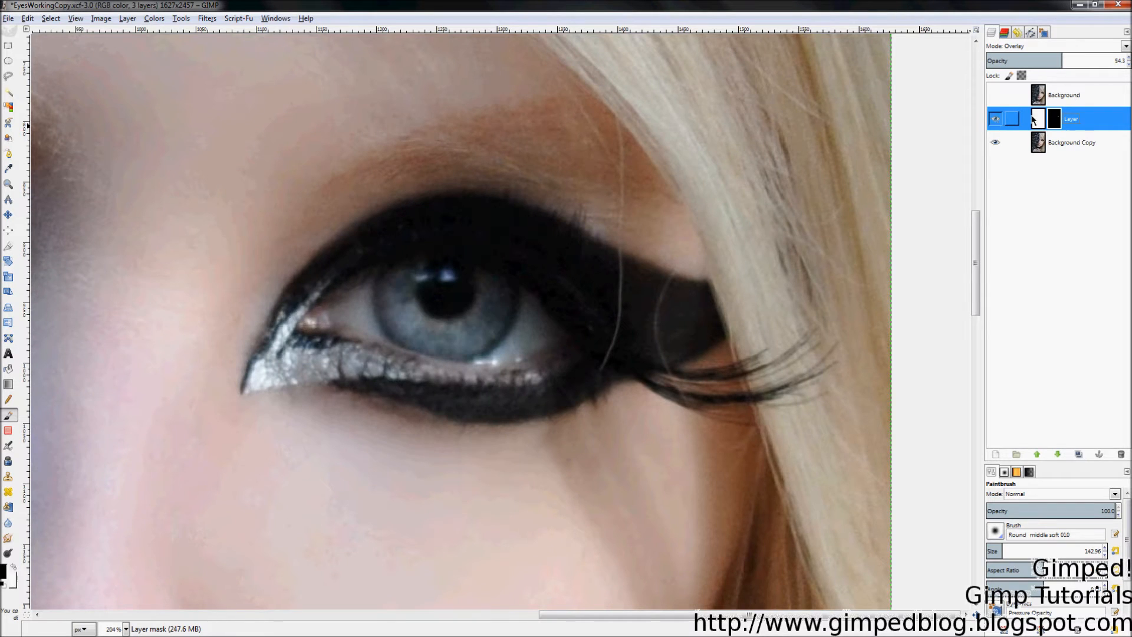
{"action": "scroll", "coordinate": [1053, 68], "scroll_direction": "up", "scroll_amount": 1}
{"action": "left_click_drag", "start_coordinate": [970, 74], "coordinate": [1021, 70]}
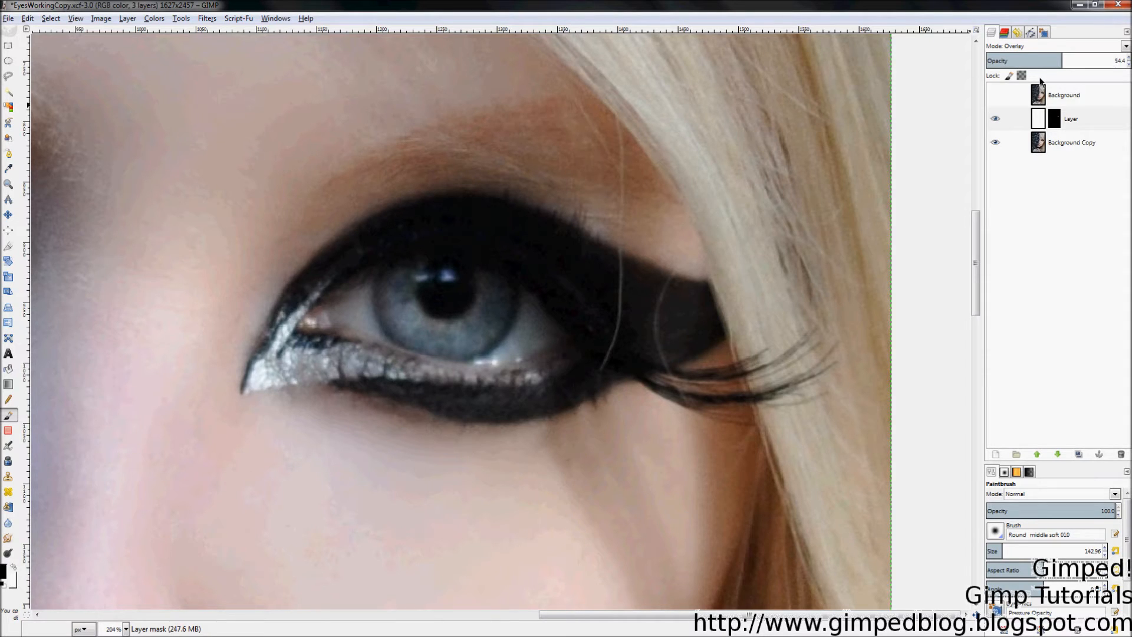
{"action": "left_click", "coordinate": [1091, 124]}
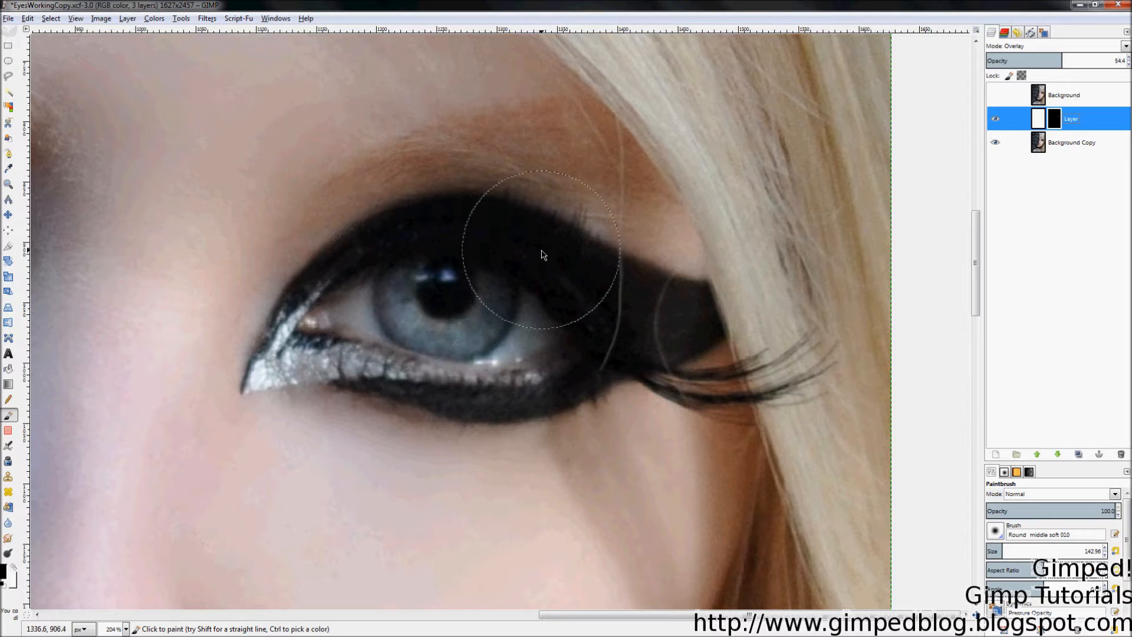
Step: Create a new White-filled layer, Layer #1, and set its mode to Overlay
{"action": "right_click", "coordinate": [1101, 122]}
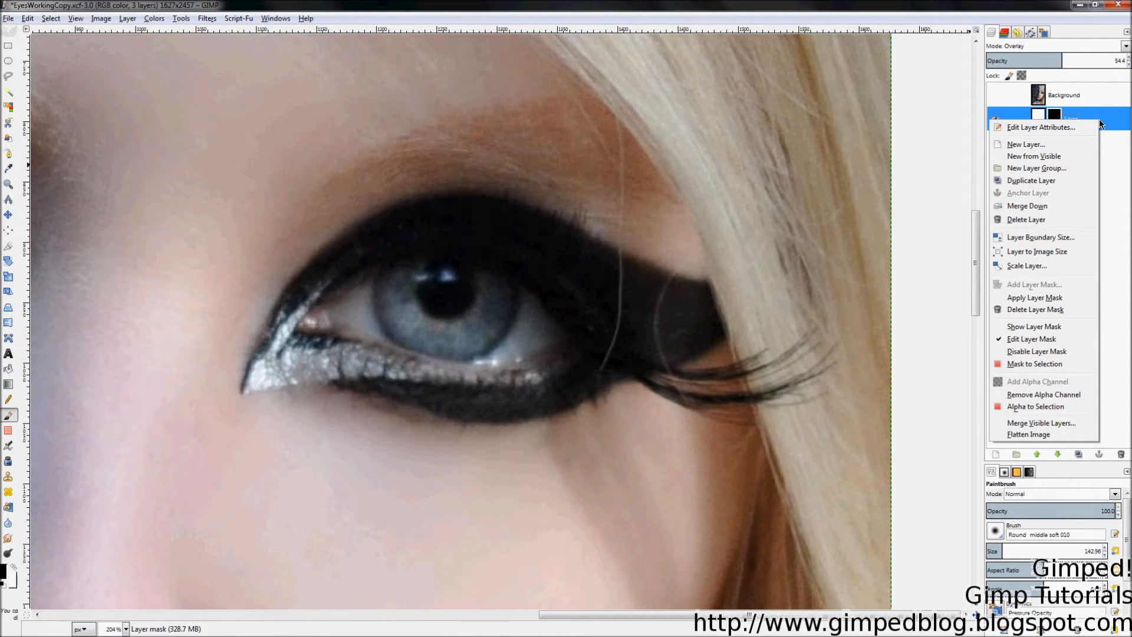
{"action": "left_click", "coordinate": [1078, 149]}
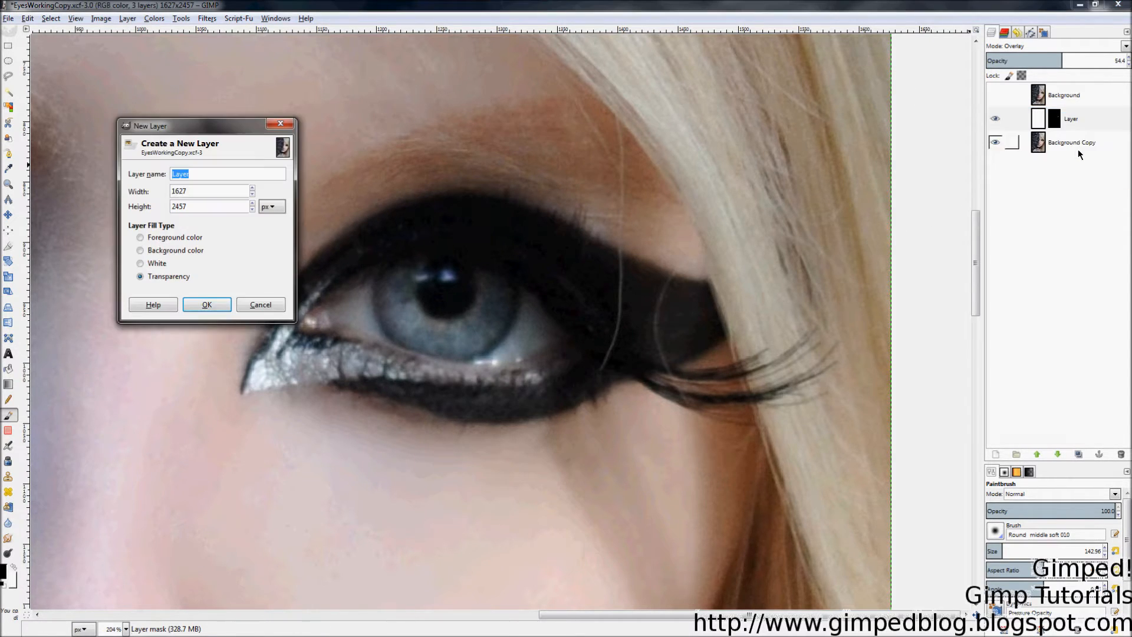
{"action": "left_click", "coordinate": [158, 265]}
{"action": "left_click", "coordinate": [210, 306]}
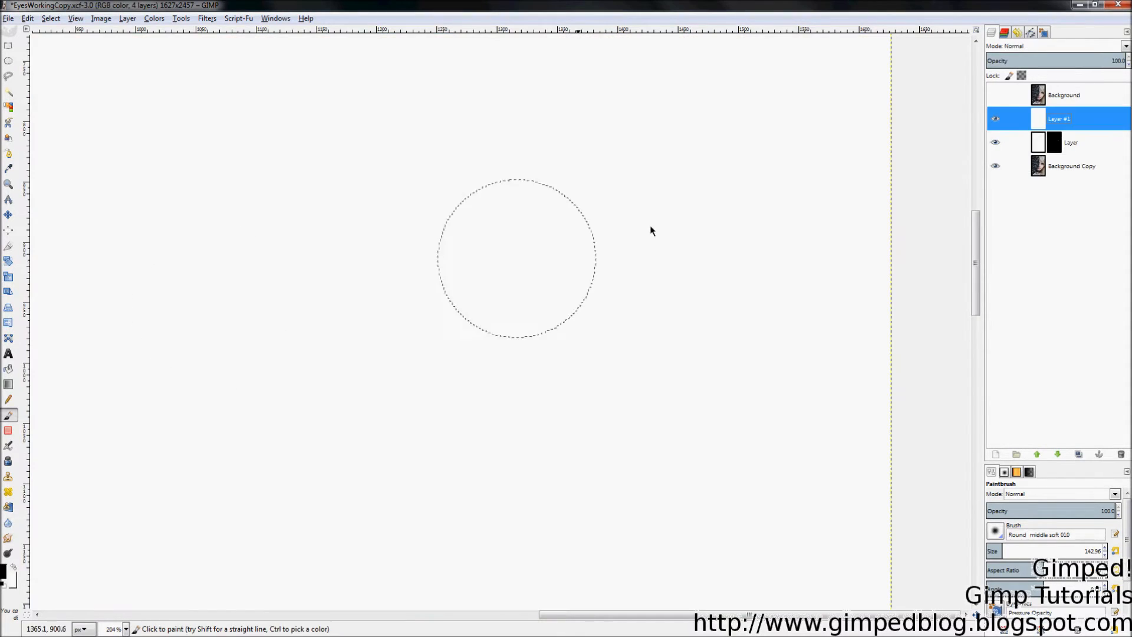
{"action": "left_click", "coordinate": [1040, 49]}
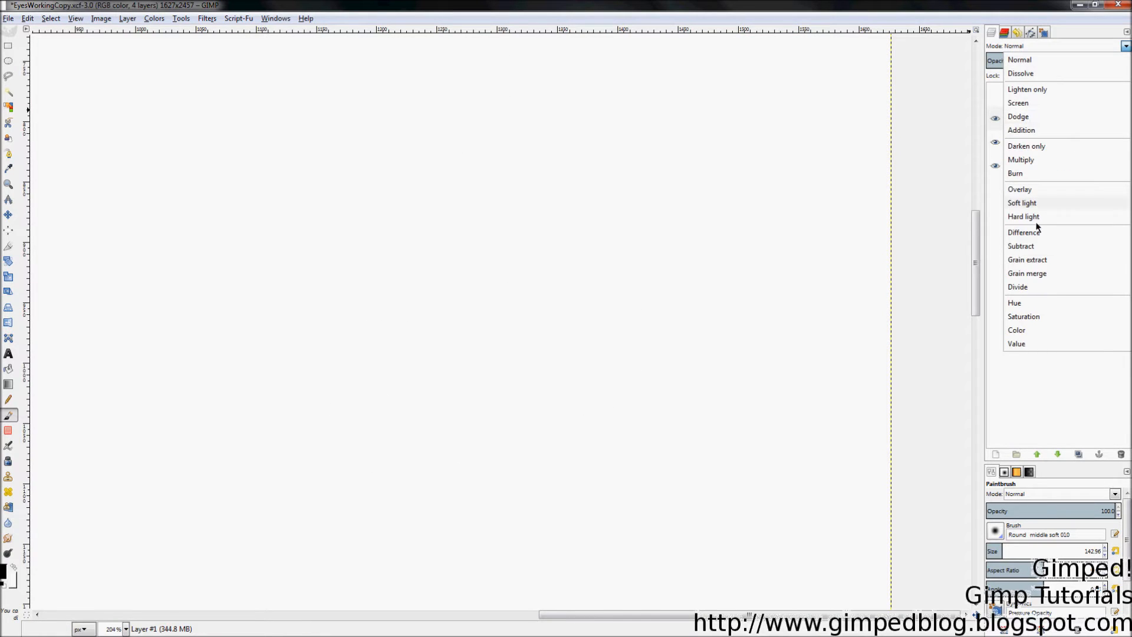
{"action": "left_click", "coordinate": [1063, 194]}
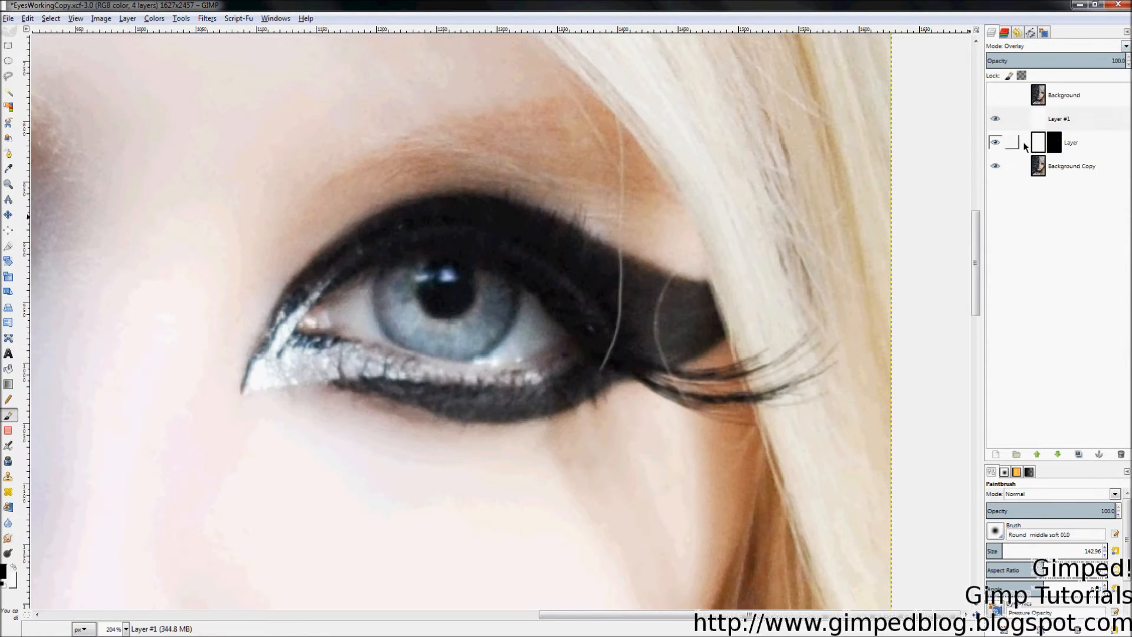
Step: Give Layer #1 a Black (full transparency) mask, trying a white stroke then undoing it
{"action": "right_click", "coordinate": [1066, 125]}
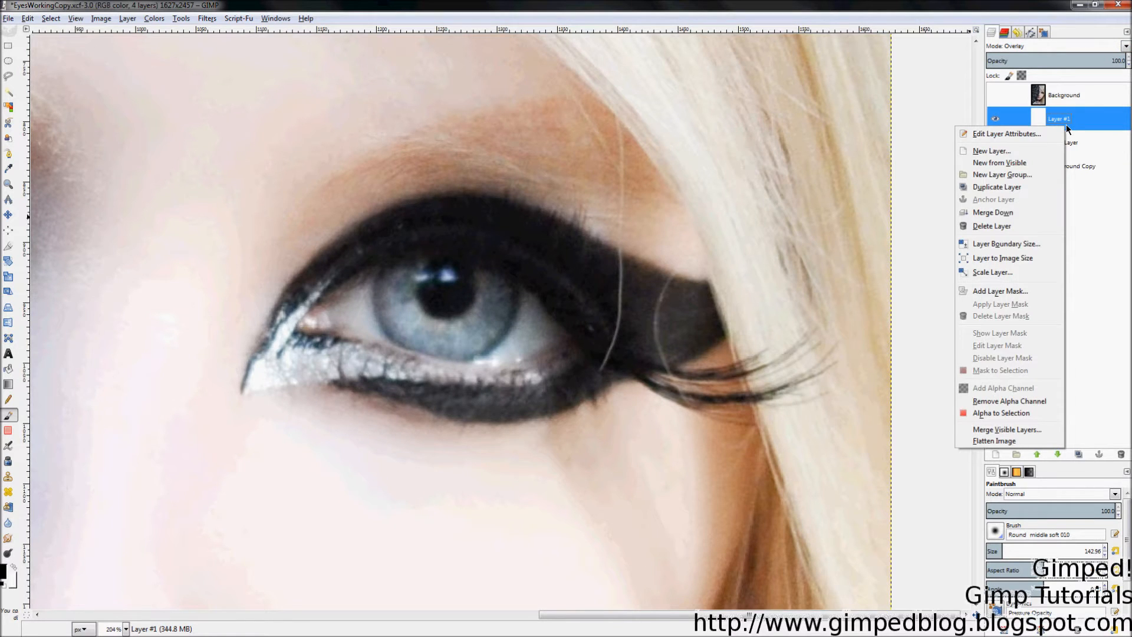
{"action": "left_click", "coordinate": [1037, 291]}
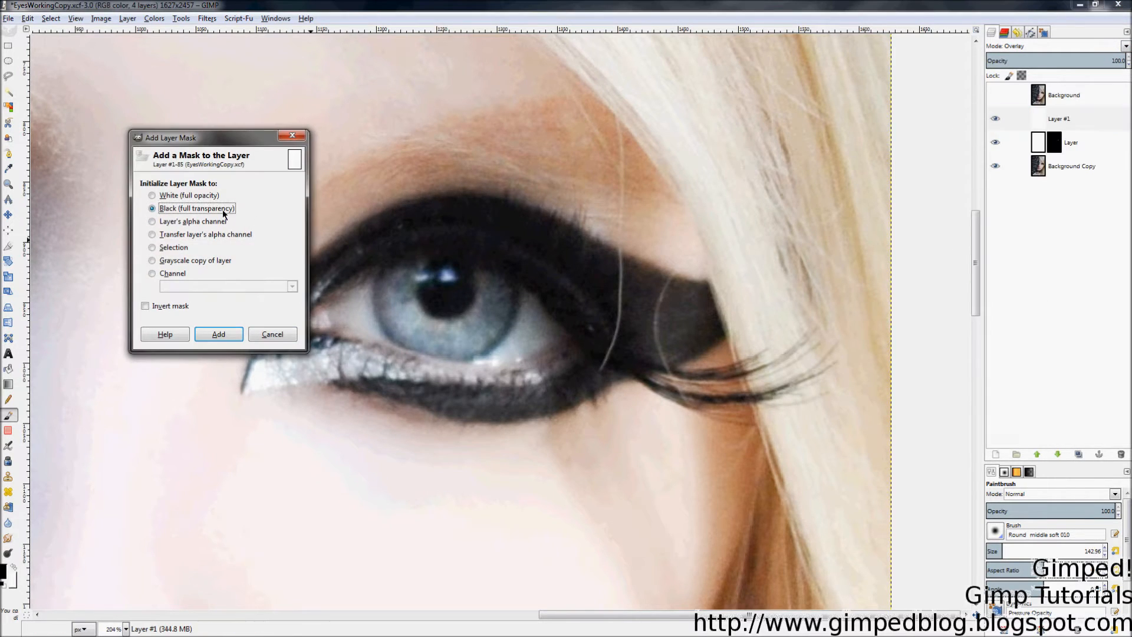
{"action": "left_click", "coordinate": [232, 336]}
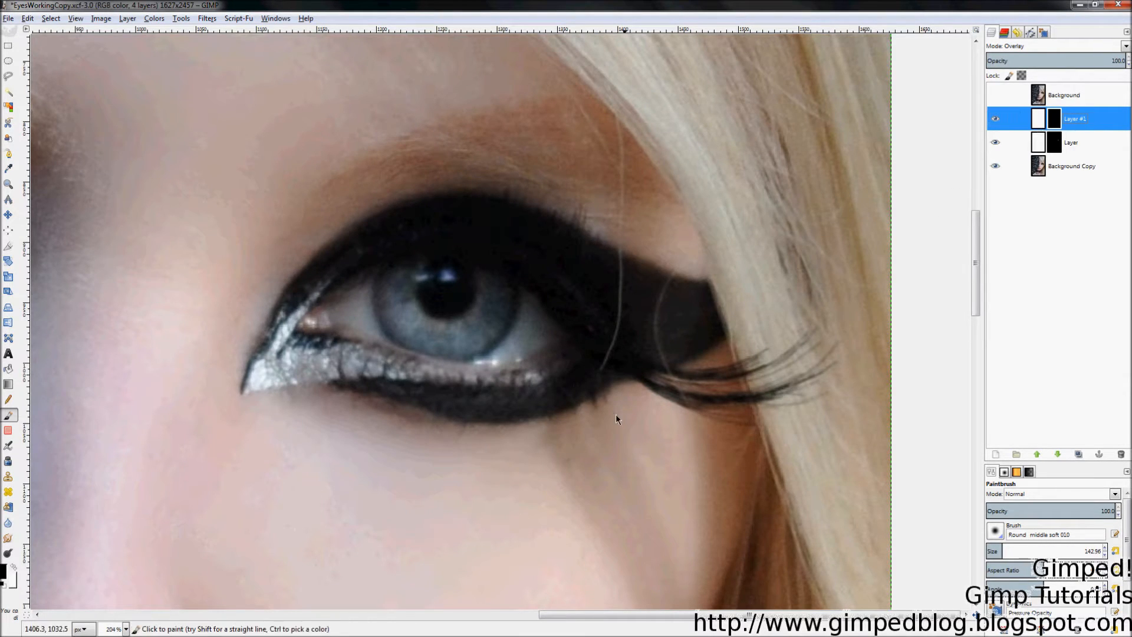
{"action": "left_click", "coordinate": [14, 567]}
{"action": "mouse_move", "coordinate": [559, 270]}
{"action": "left_mouse_down"}
{"action": "mouse_move", "coordinate": [620, 206]}
{"action": "mouse_move", "coordinate": [303, 154]}
{"action": "mouse_move", "coordinate": [408, 462]}
{"action": "mouse_move", "coordinate": [724, 329]}
{"action": "mouse_move", "coordinate": [543, 122]}
{"action": "mouse_move", "coordinate": [505, 346]}
{"action": "left_mouse_up"}
{"action": "key", "text": "ctrl+z"}
{"action": "key", "text": "ctrl+z"}
{"action": "key", "text": "ctrl+z"}
{"action": "key", "text": "ctrl+z"}
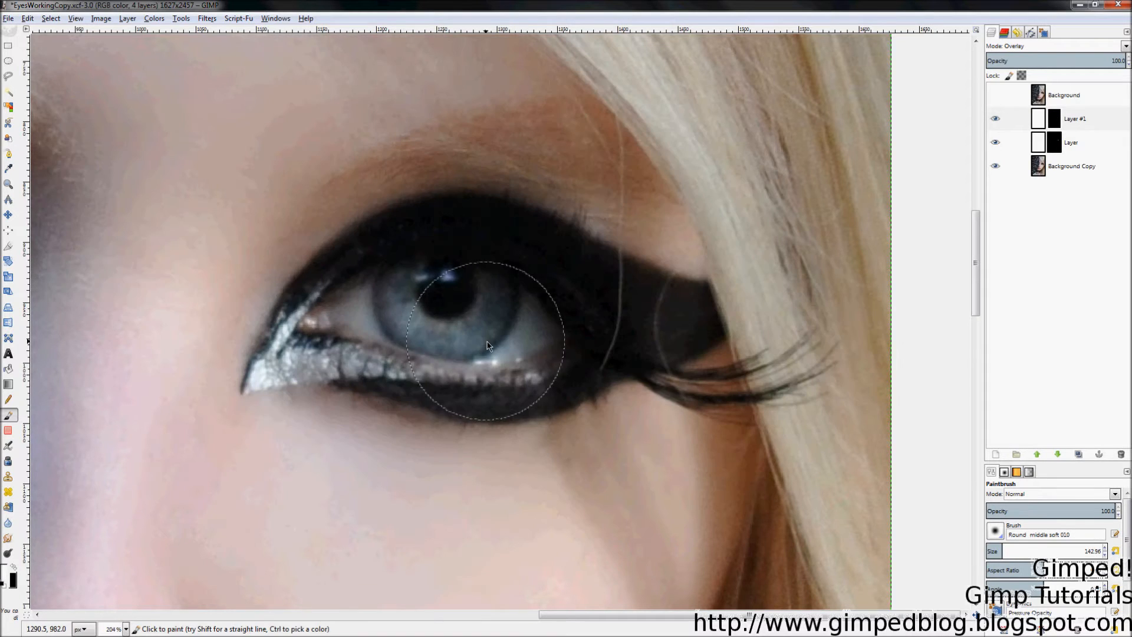
Step: Show Layer #1's mask on the canvas, briefly hiding the layer to compare
{"action": "right_click", "coordinate": [1063, 122]}
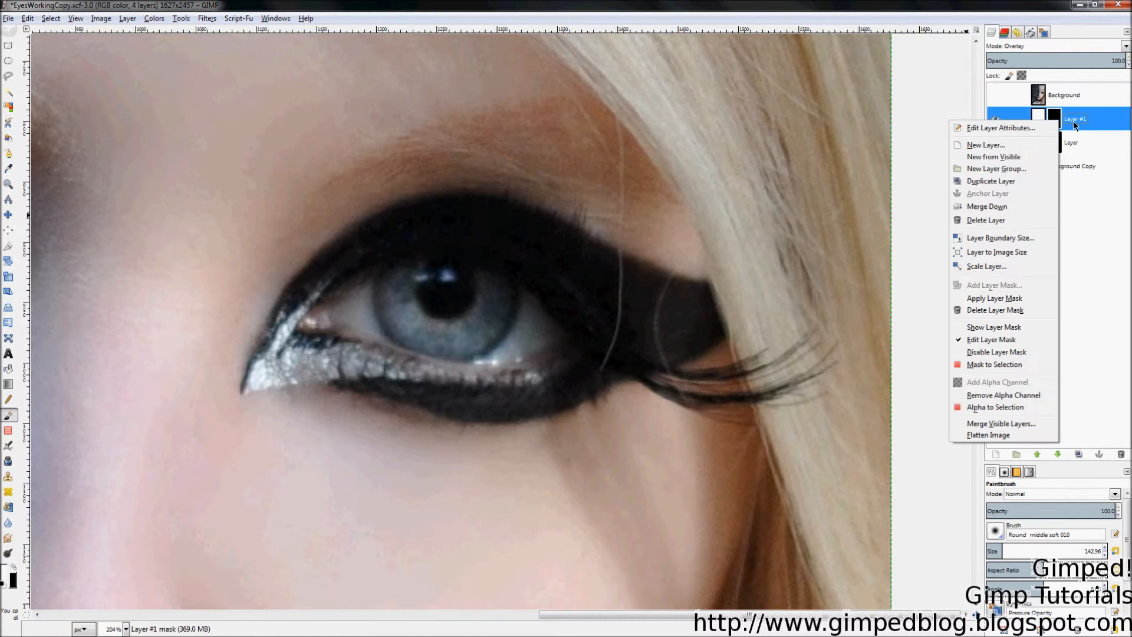
{"action": "left_click", "coordinate": [1095, 254]}
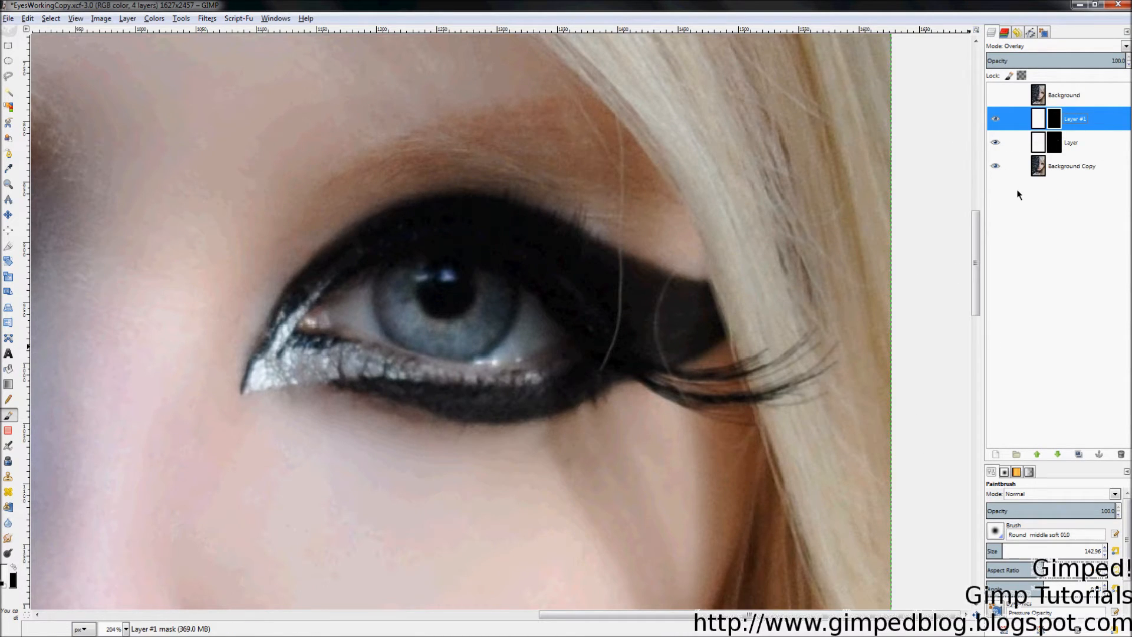
{"action": "right_click", "coordinate": [1062, 125]}
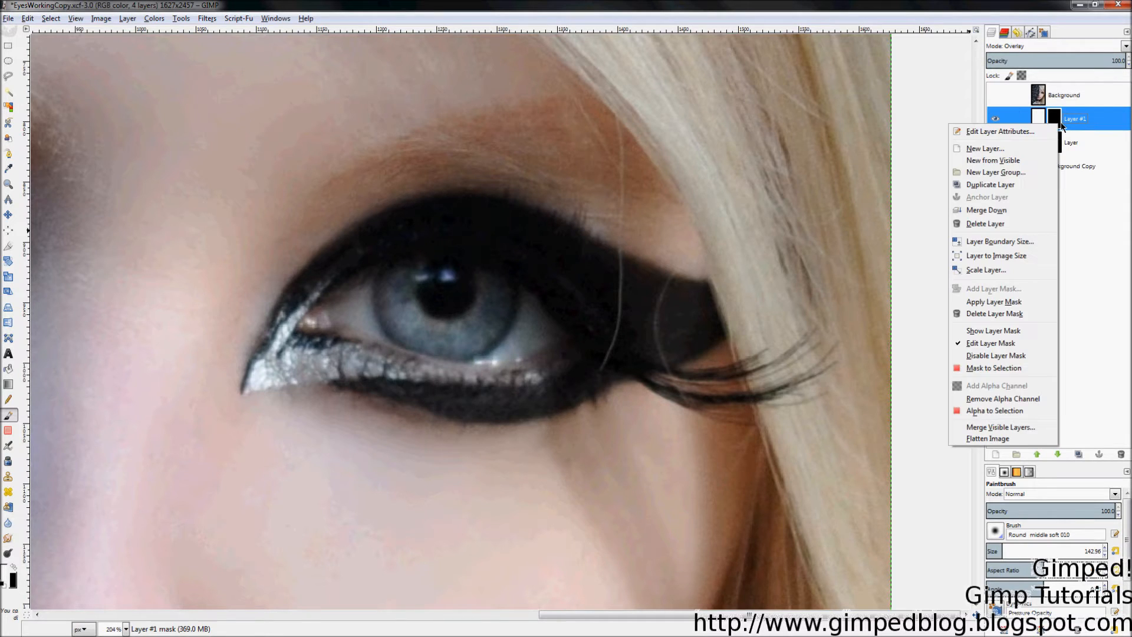
{"action": "left_click", "coordinate": [993, 331]}
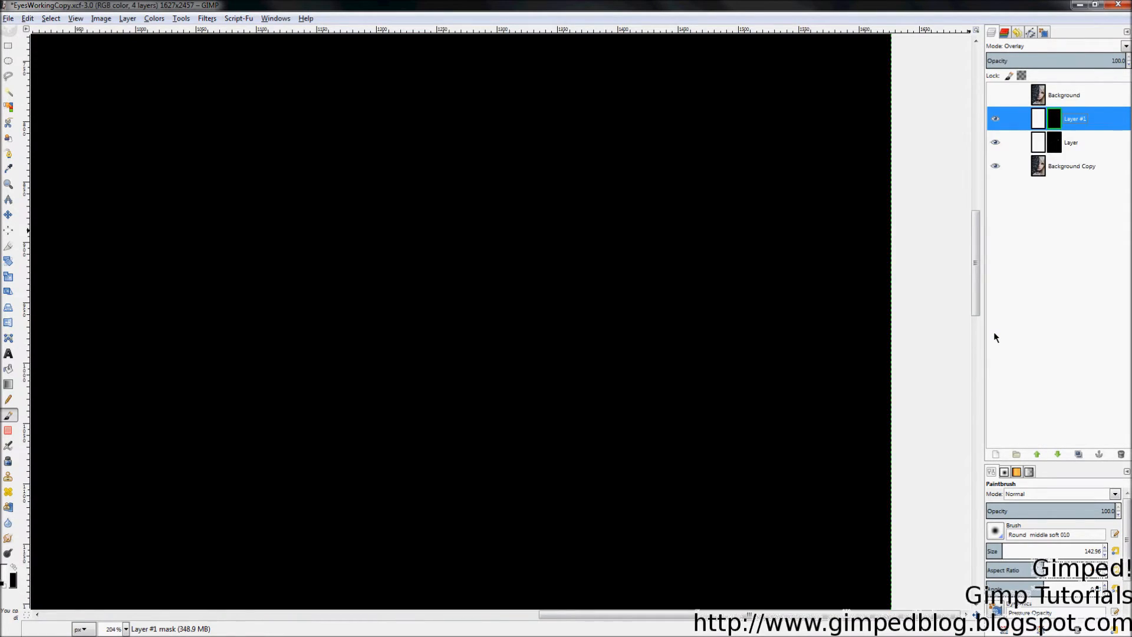
{"action": "left_click", "coordinate": [994, 123]}
{"action": "left_click", "coordinate": [994, 123]}
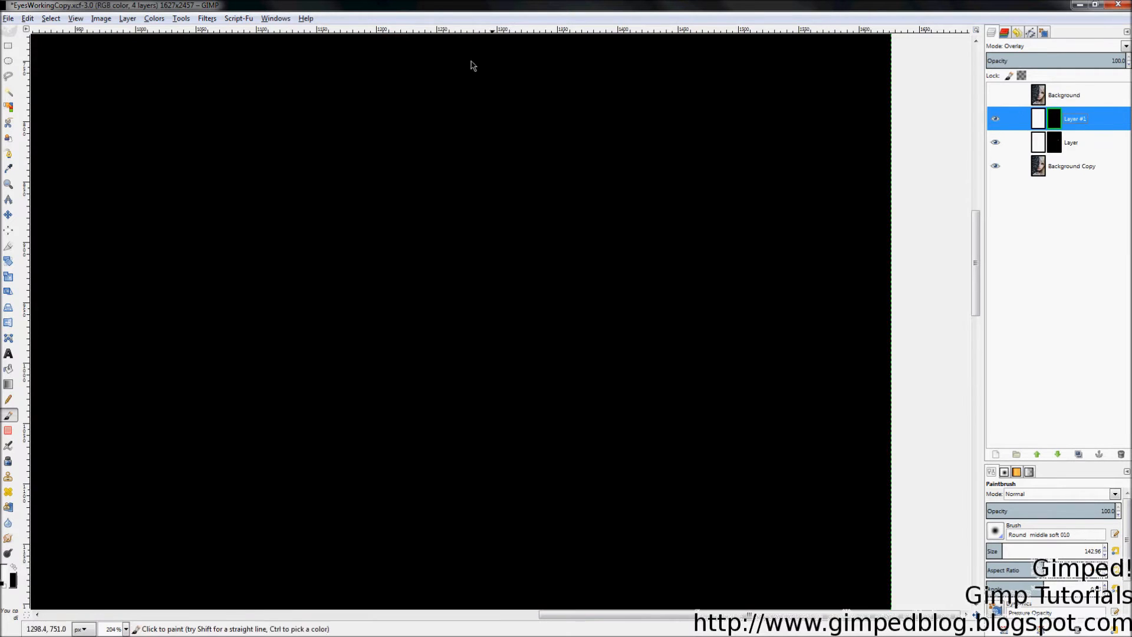
{"action": "left_click", "coordinate": [200, 18]}
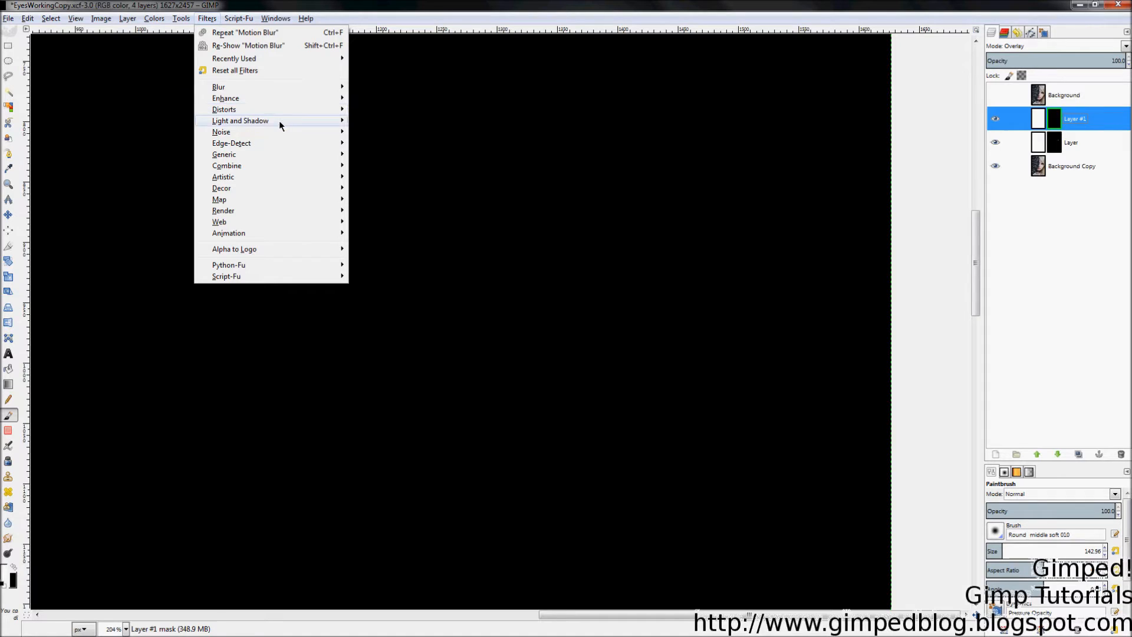
Step: Apply RGB Noise with Correlated noise off to Layer #1's mask, then toggle the layer to check
{"action": "mouse_move", "coordinate": [277, 134]}
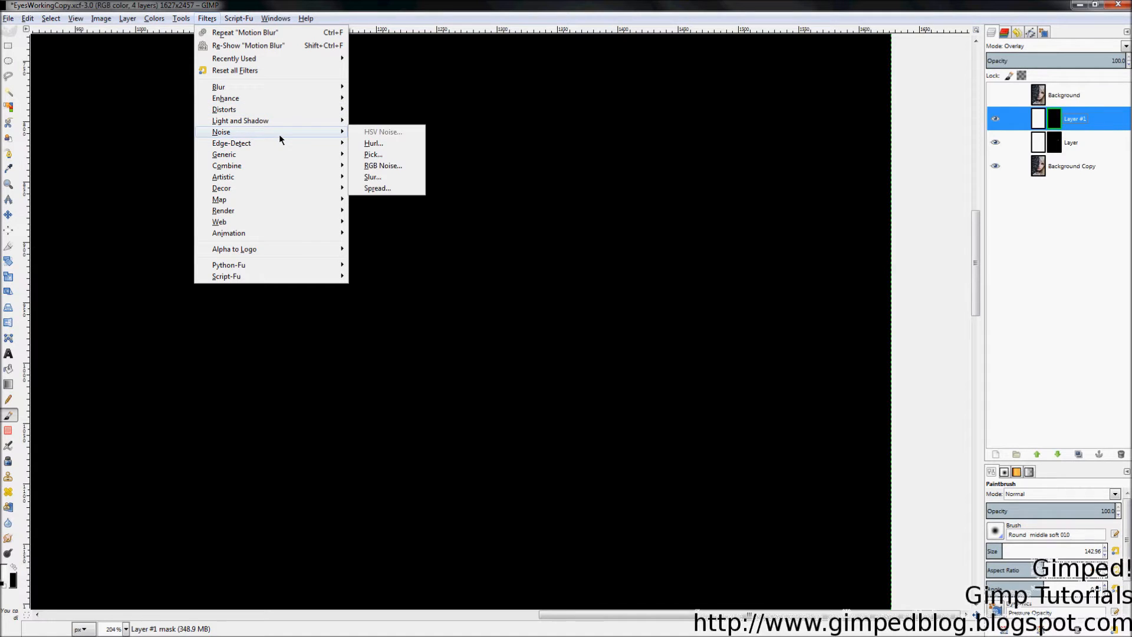
{"action": "left_click", "coordinate": [401, 168]}
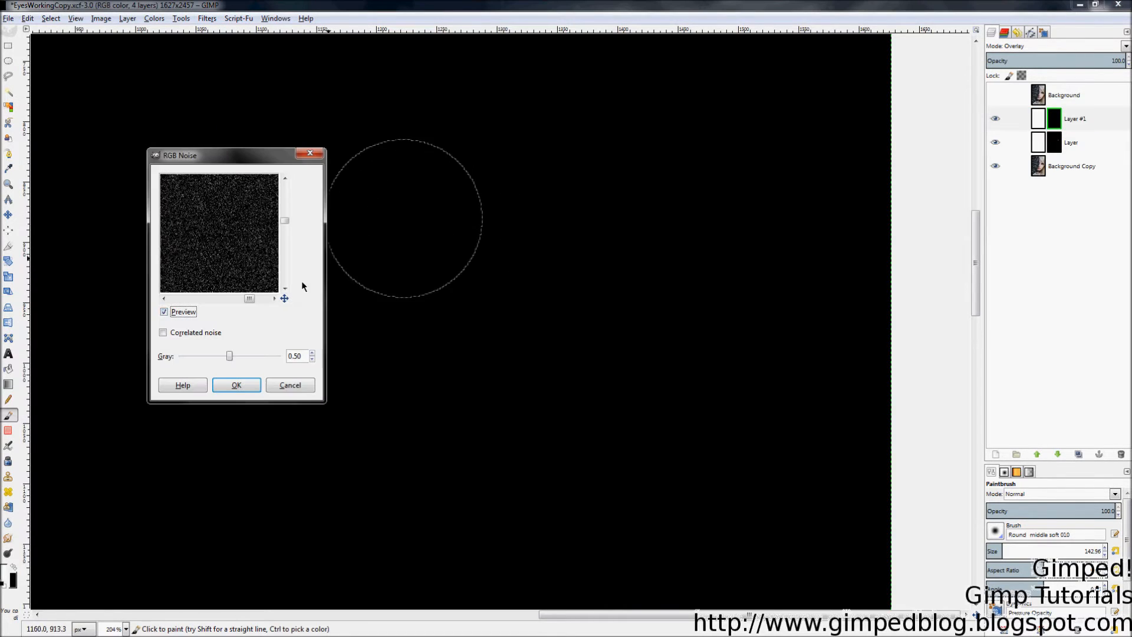
{"action": "left_click_drag", "start_coordinate": [284, 298], "coordinate": [272, 306]}
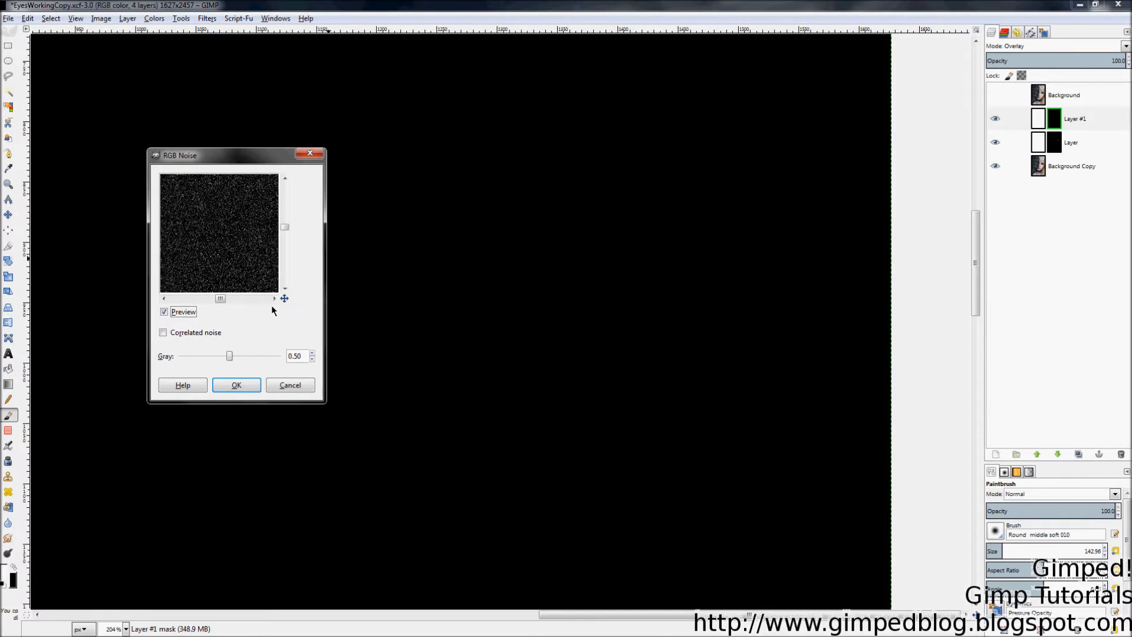
{"action": "left_click", "coordinate": [203, 334]}
{"action": "left_click", "coordinate": [203, 333]}
{"action": "left_click", "coordinate": [237, 387]}
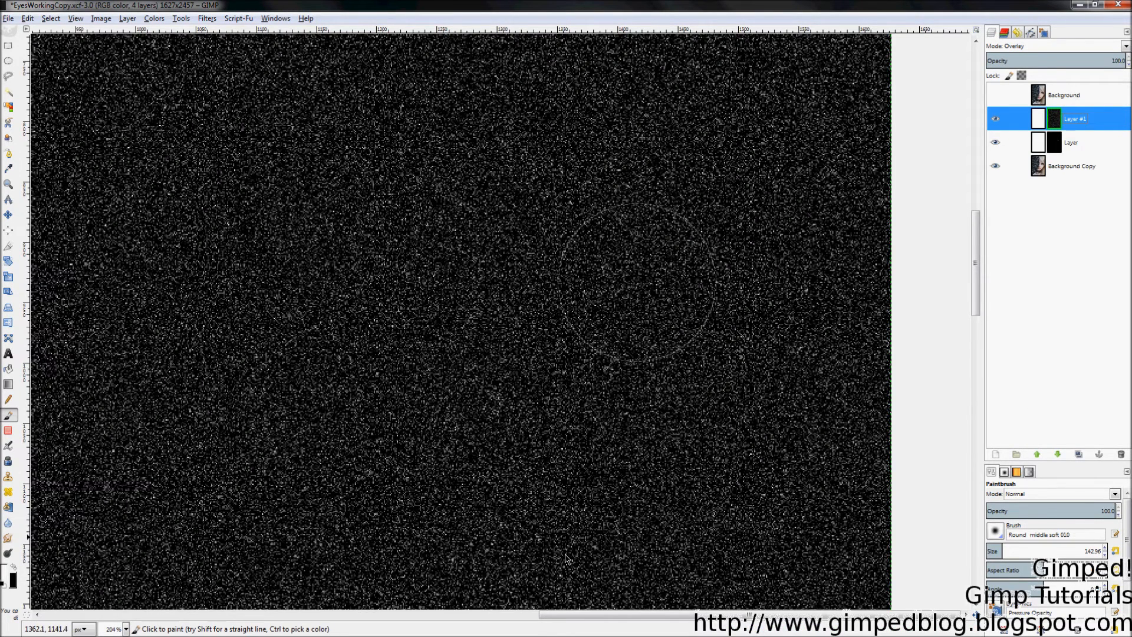
{"action": "left_click", "coordinate": [994, 120]}
{"action": "left_click", "coordinate": [994, 119]}
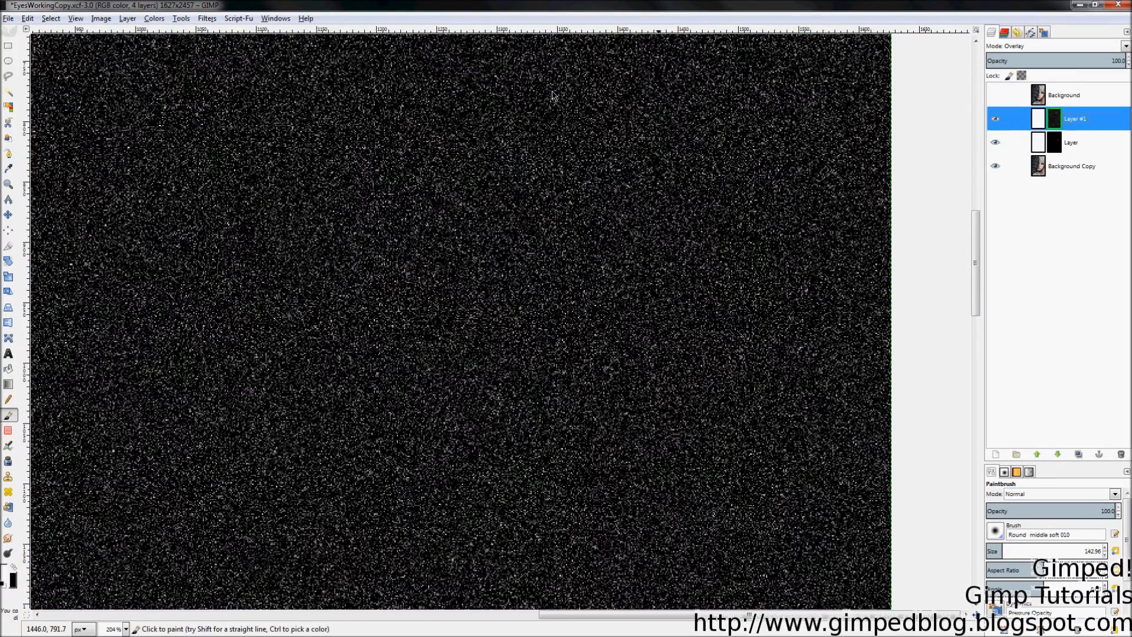
{"action": "left_click", "coordinate": [210, 21]}
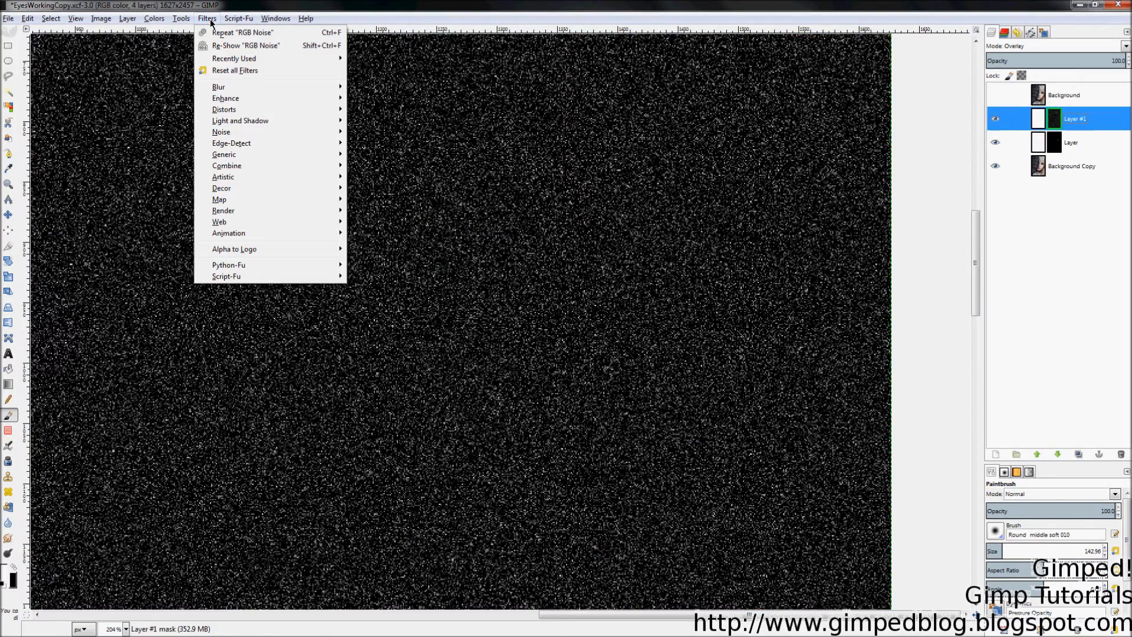
Step: Set up a Zoom-type Motion Blur centred at X 1258, Y 935
{"action": "mouse_move", "coordinate": [272, 92]}
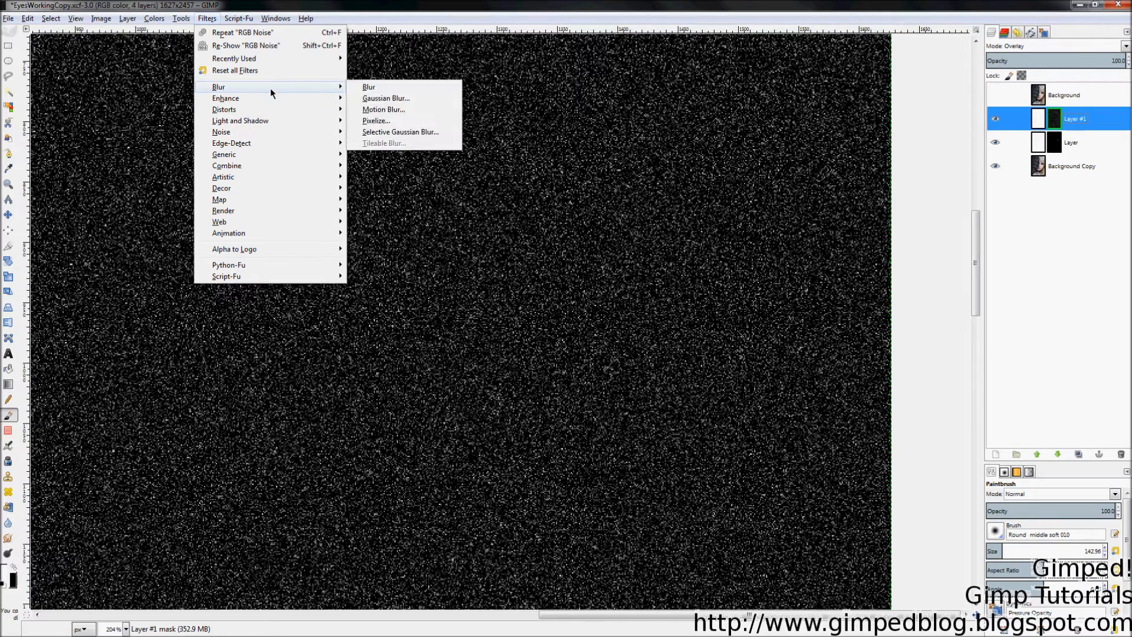
{"action": "left_click", "coordinate": [386, 111]}
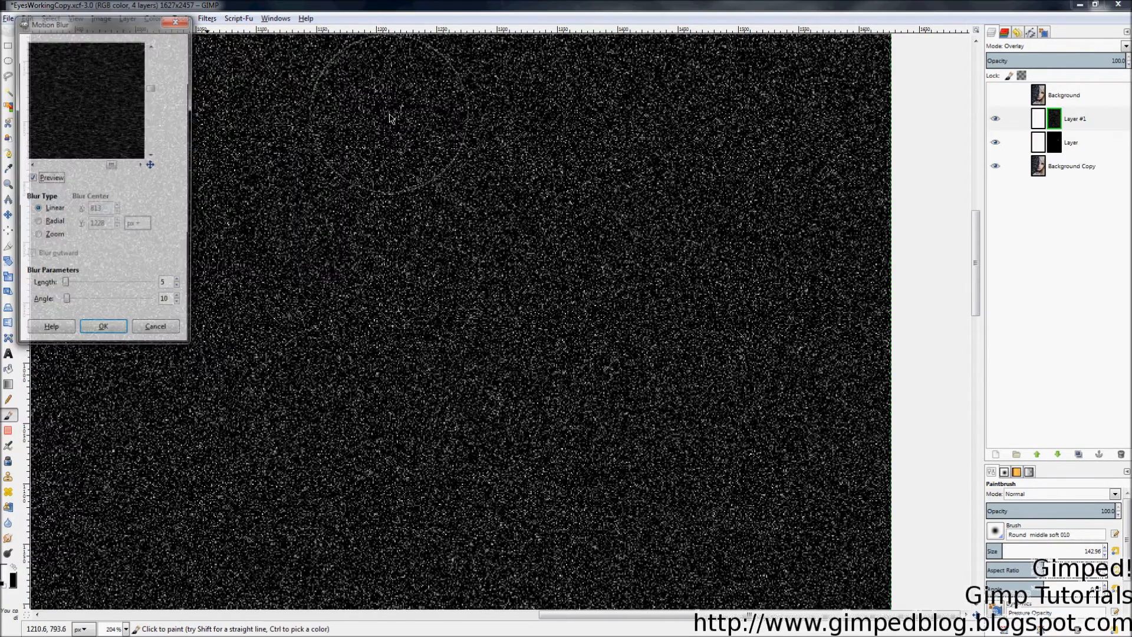
{"action": "left_click", "coordinate": [52, 238]}
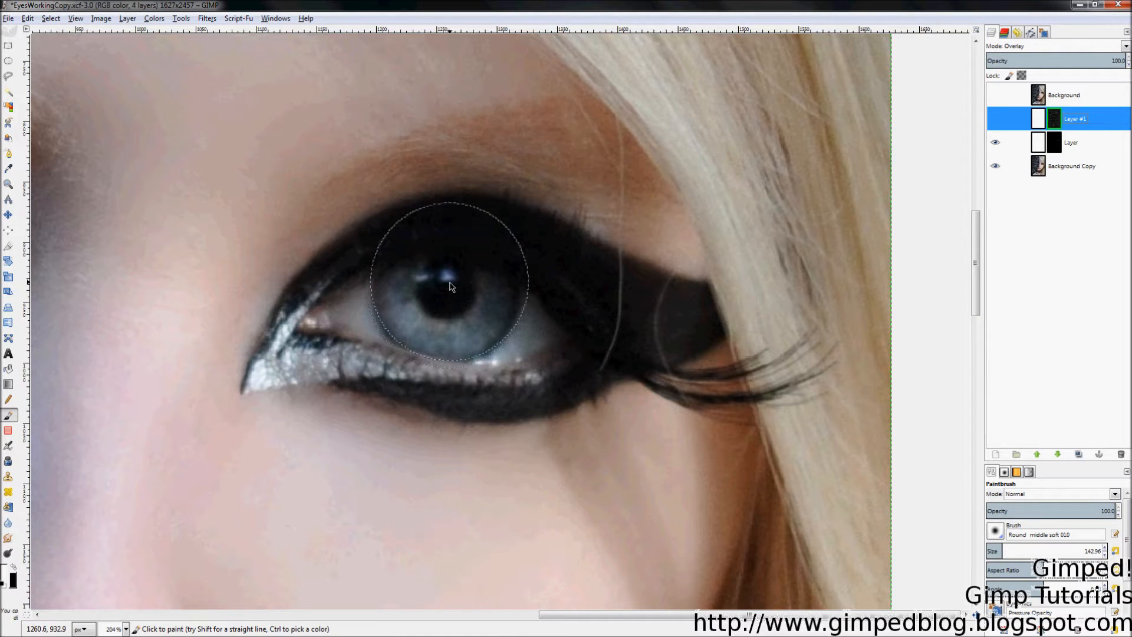
{"action": "key", "text": "alt+Tab"}
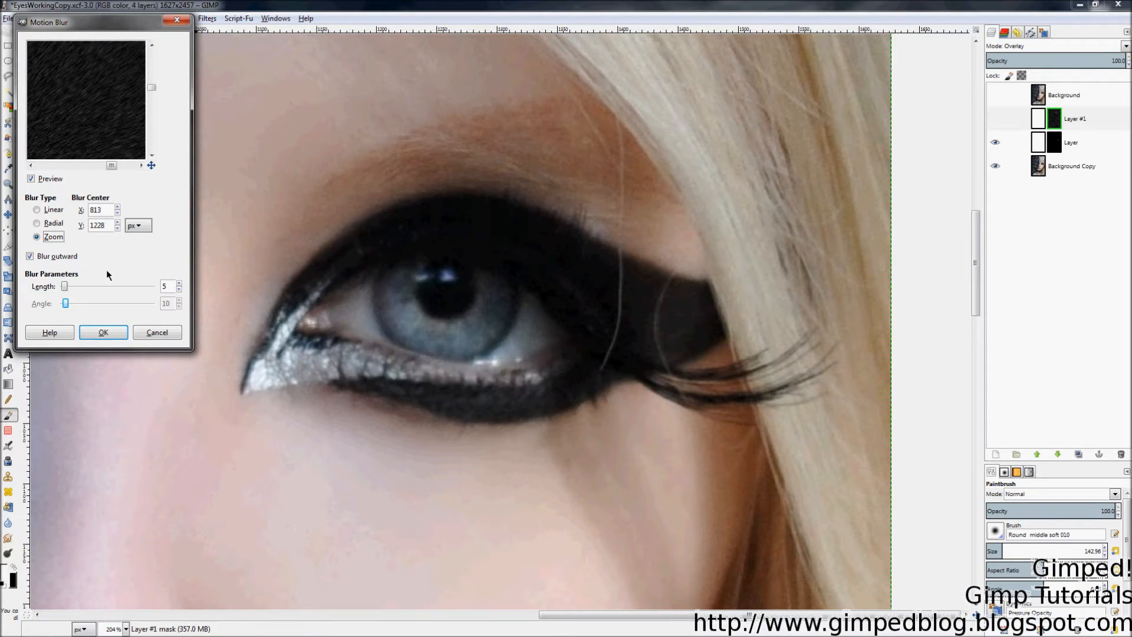
{"action": "left_click", "coordinate": [99, 206]}
{"action": "left_click", "coordinate": [96, 225]}
{"action": "double_click", "coordinate": [101, 210]}
{"action": "type", "text": "1258"}
{"action": "key", "text": "Tab"}
{"action": "type", "text": "935"}
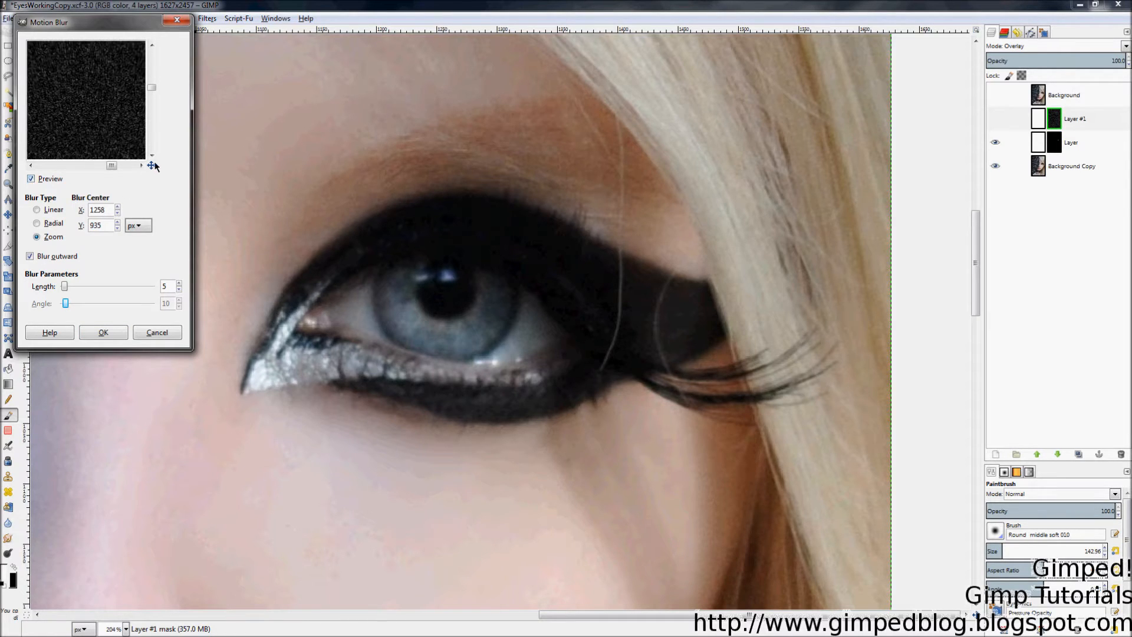
Step: Raise the zoom blur length to 93 and apply it to Layer #1's mask
{"action": "left_click_drag", "start_coordinate": [152, 165], "coordinate": [148, 174]}
{"action": "left_click_drag", "start_coordinate": [65, 287], "coordinate": [93, 281]}
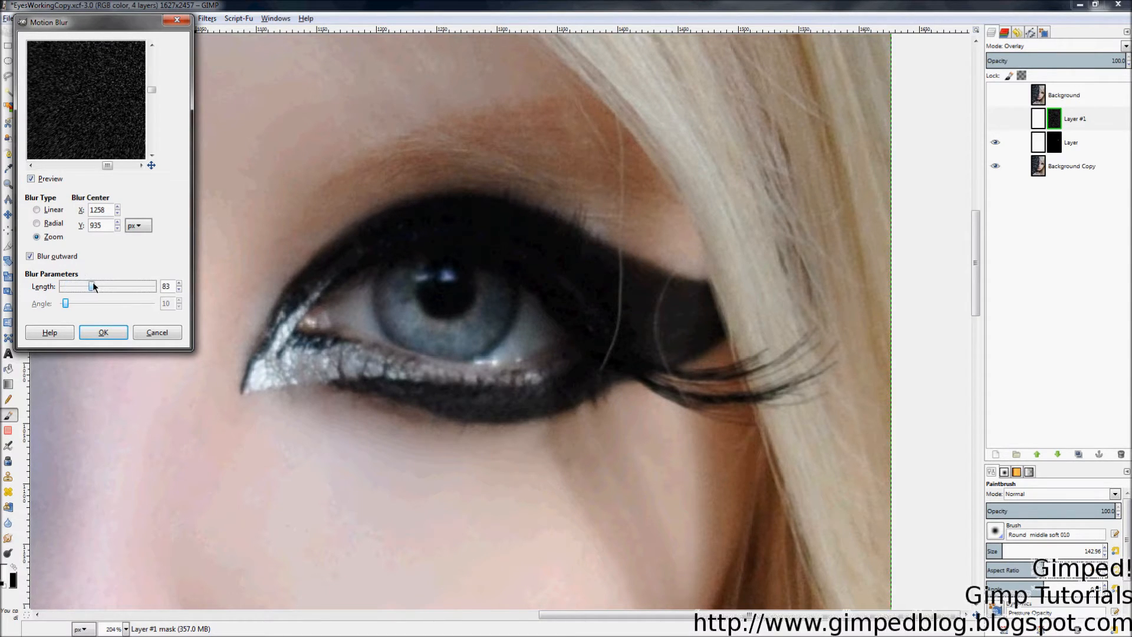
{"action": "left_click_drag", "start_coordinate": [152, 165], "coordinate": [151, 165]}
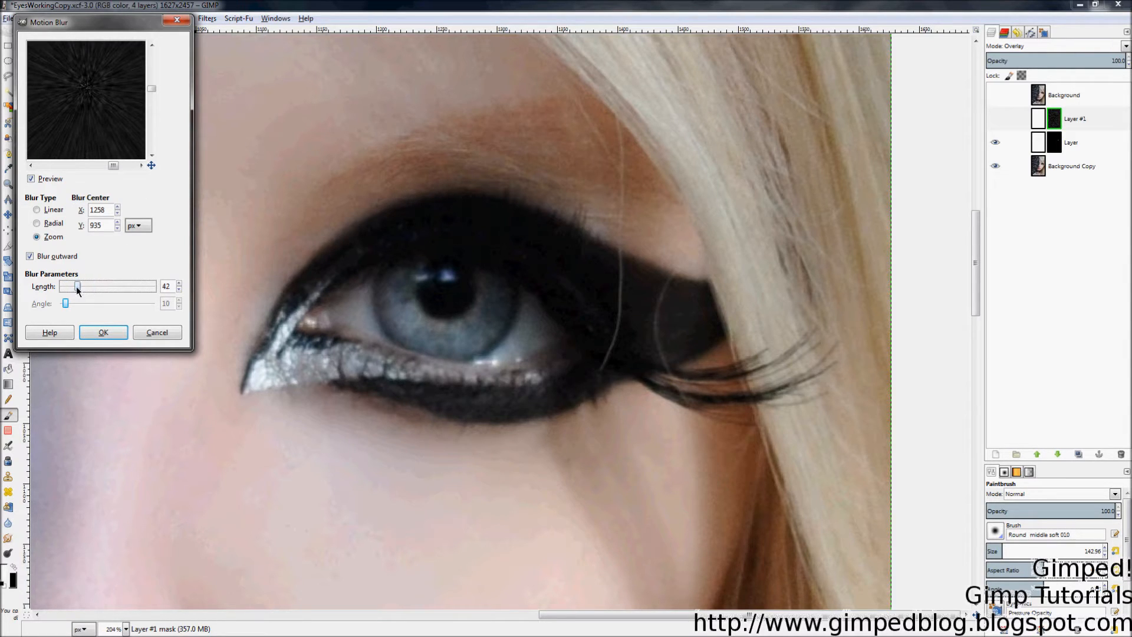
{"action": "mouse_move", "coordinate": [68, 286]}
{"action": "left_mouse_down"}
{"action": "mouse_move", "coordinate": [94, 286]}
{"action": "mouse_move", "coordinate": [78, 287]}
{"action": "left_mouse_up"}
{"action": "left_click", "coordinate": [102, 333]}
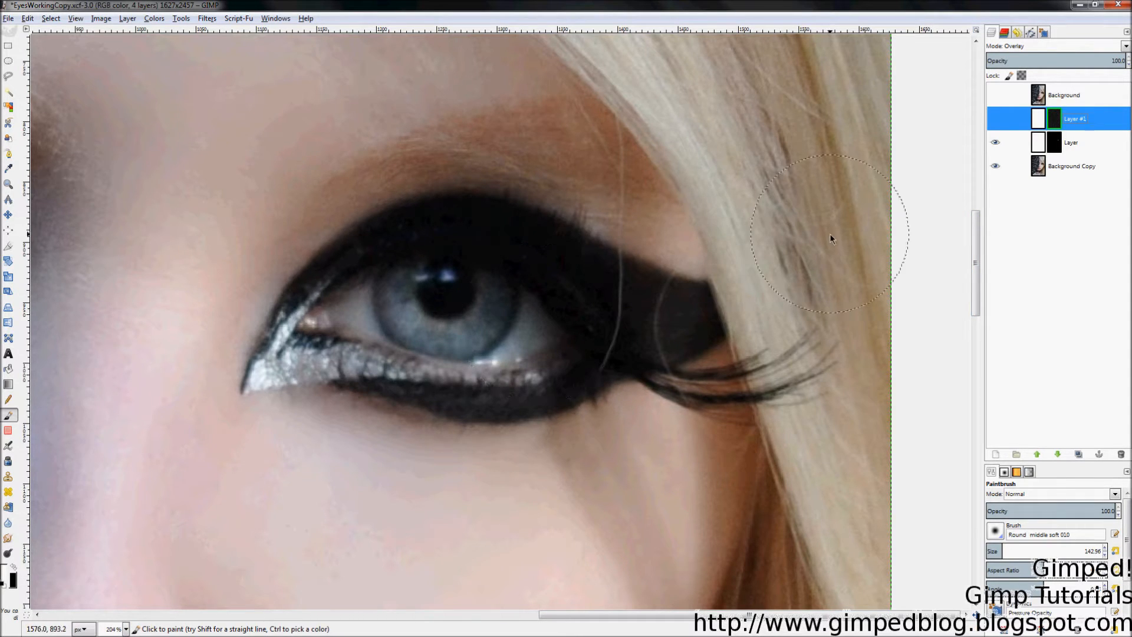
{"action": "left_click", "coordinate": [994, 119]}
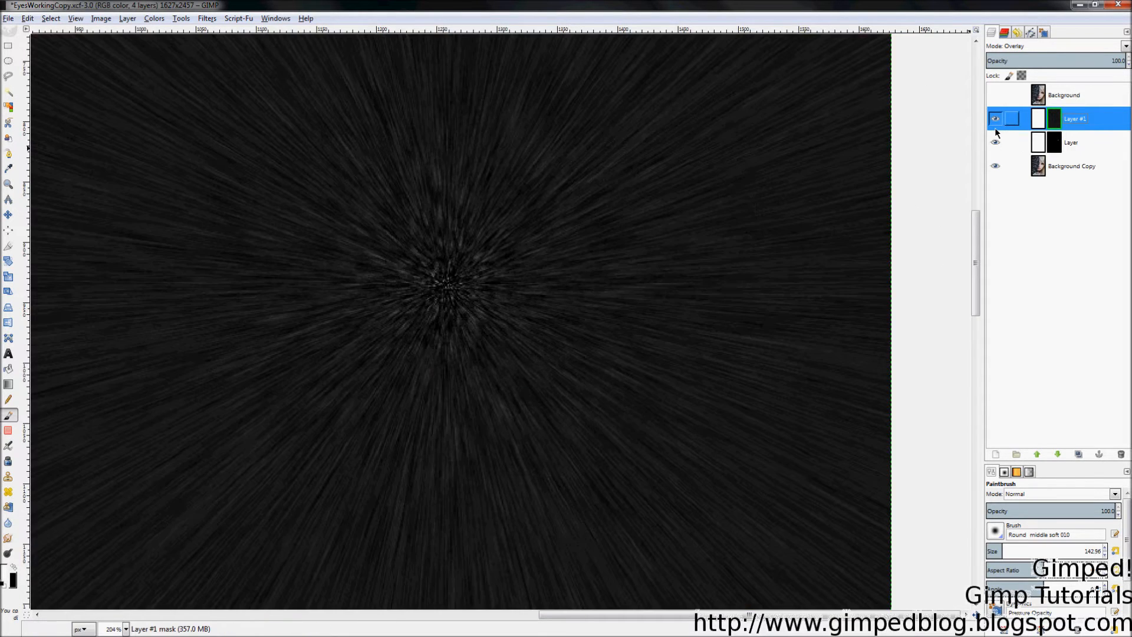
{"action": "left_click", "coordinate": [996, 127]}
{"action": "left_click", "coordinate": [996, 120]}
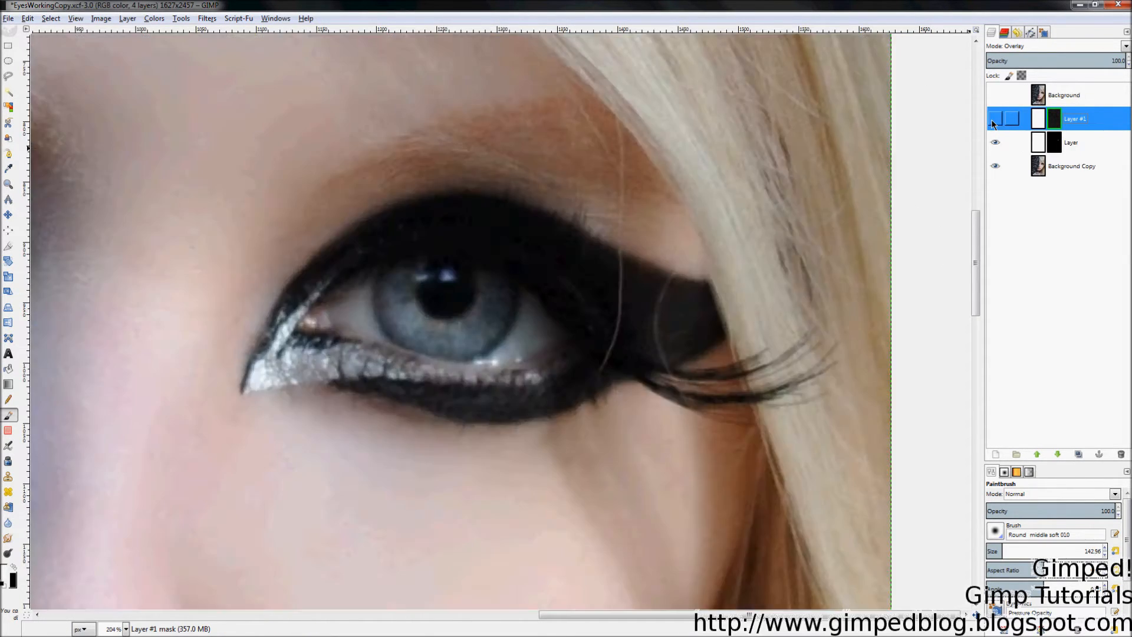
{"action": "left_click", "coordinate": [993, 119]}
{"action": "left_click", "coordinate": [993, 122]}
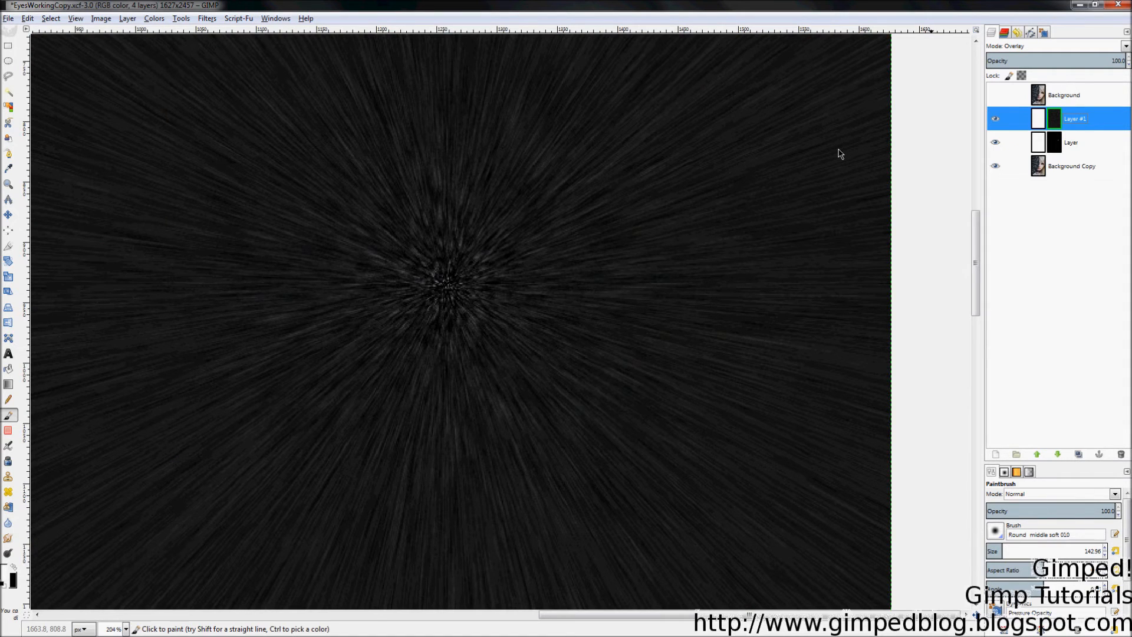
{"action": "left_click", "coordinate": [992, 125]}
{"action": "left_click", "coordinate": [992, 125]}
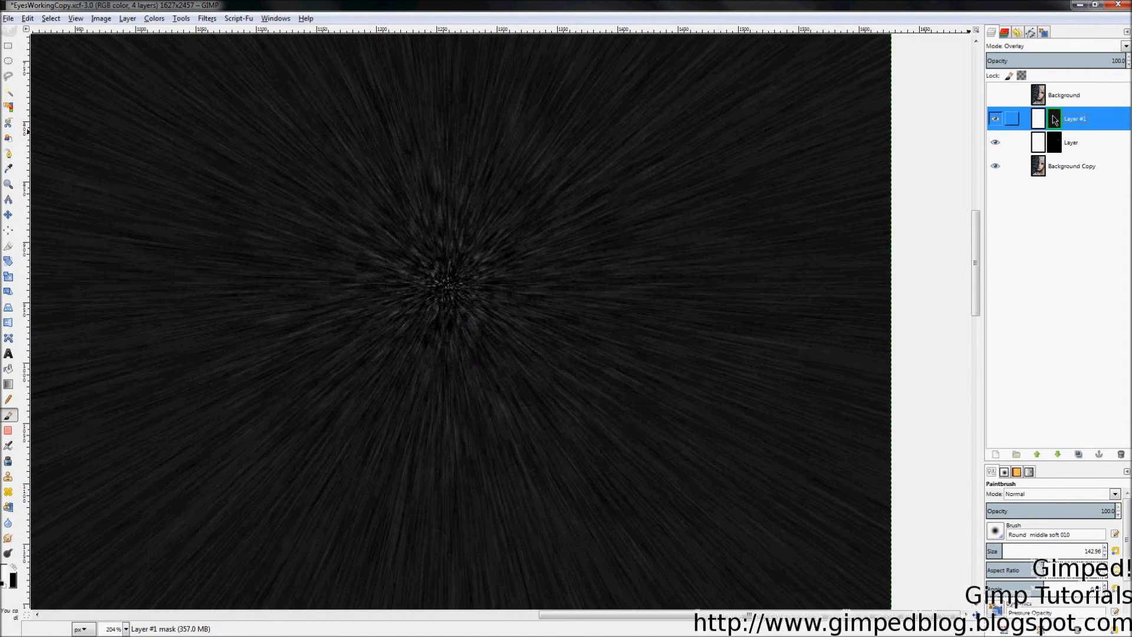
{"action": "right_click", "coordinate": [1055, 120]}
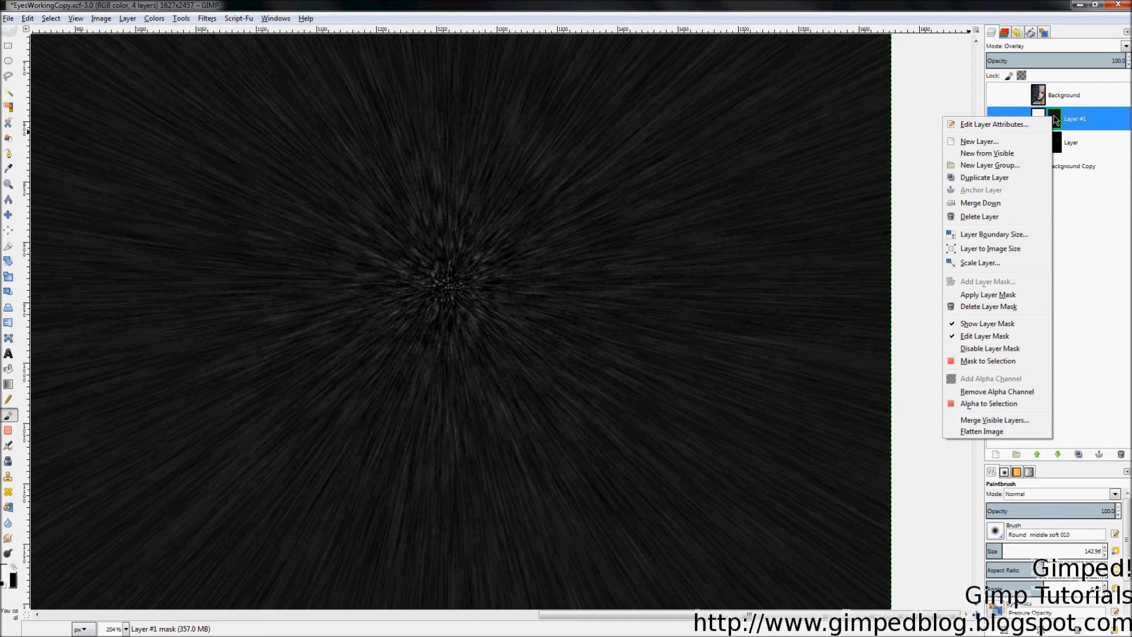
{"action": "left_click", "coordinate": [970, 324]}
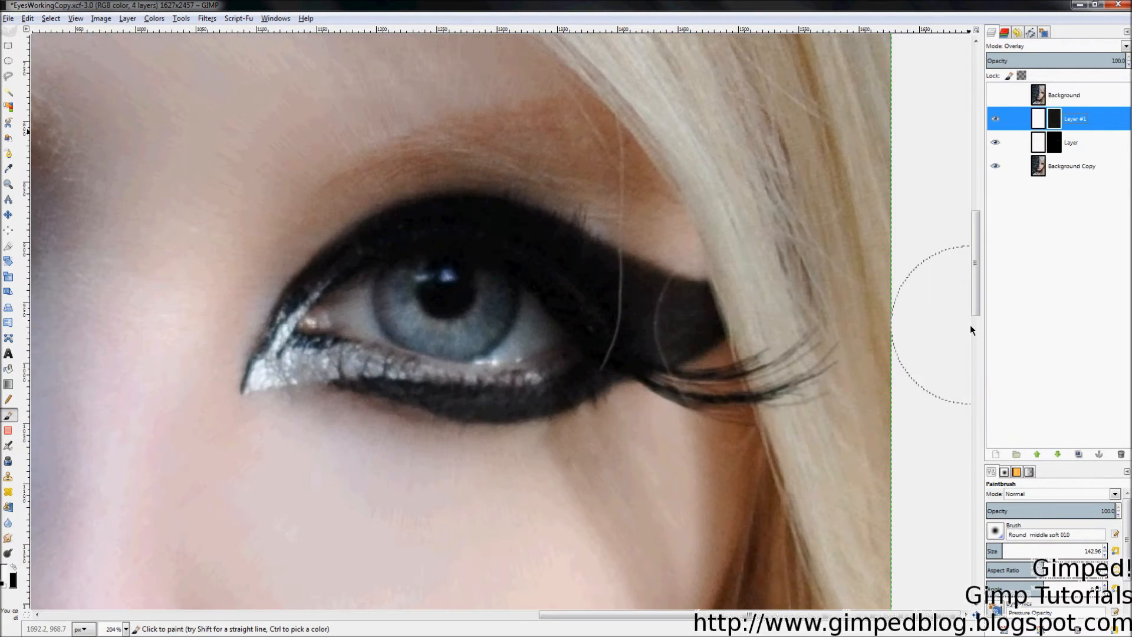
{"action": "scroll", "coordinate": [809, 356], "scroll_direction": "down", "scroll_amount": 3}
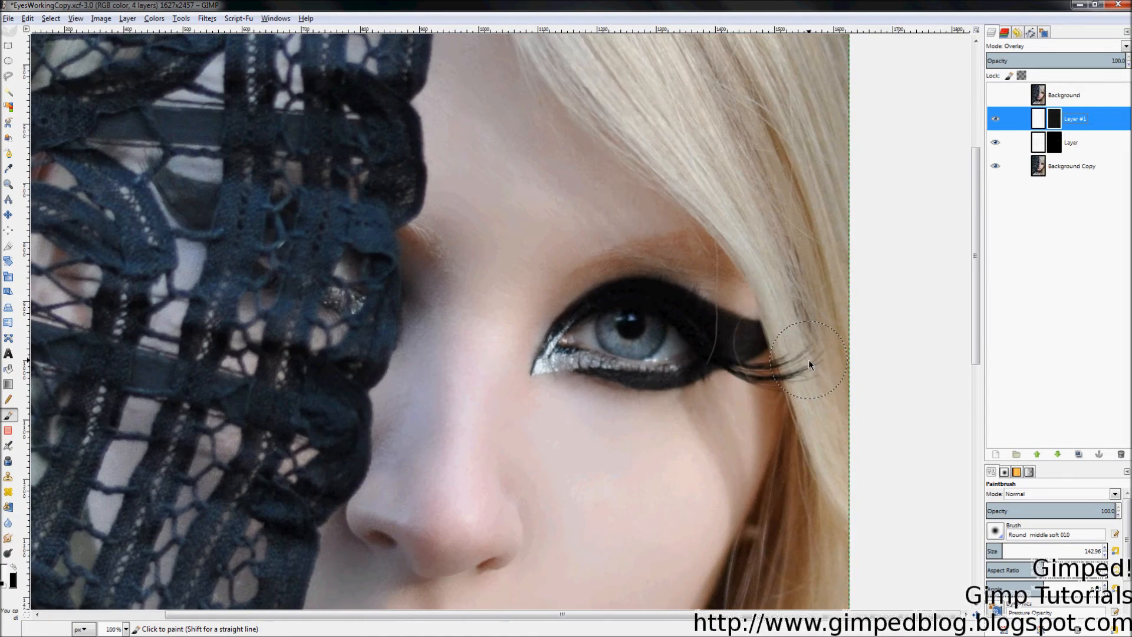
{"action": "scroll", "coordinate": [733, 381], "scroll_direction": "up", "scroll_amount": 3}
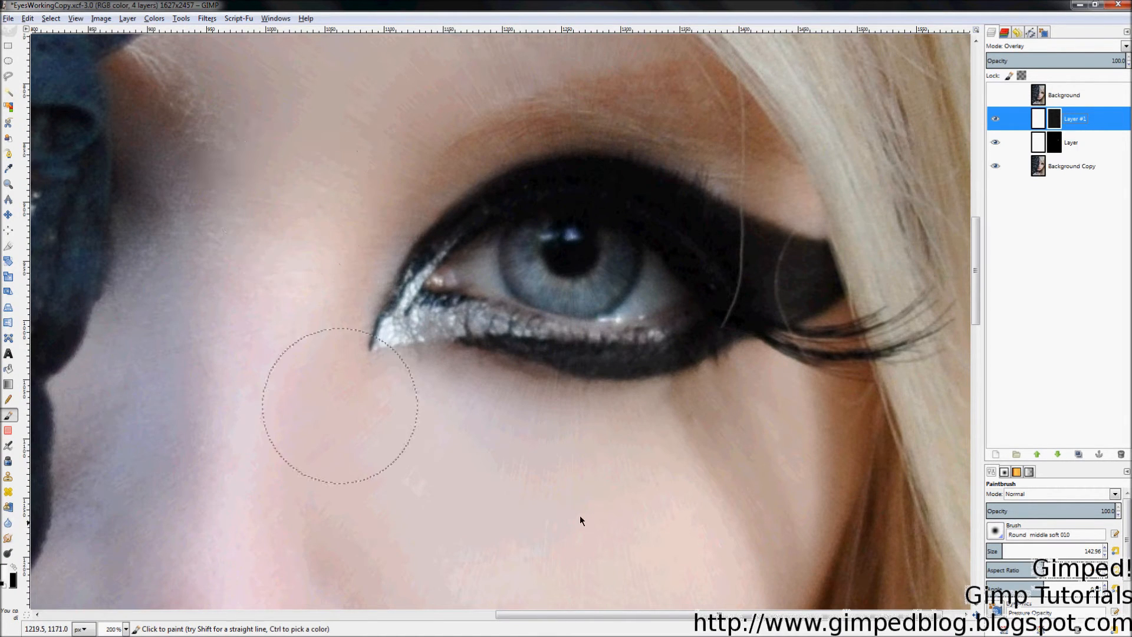
{"action": "right_click", "coordinate": [1073, 120]}
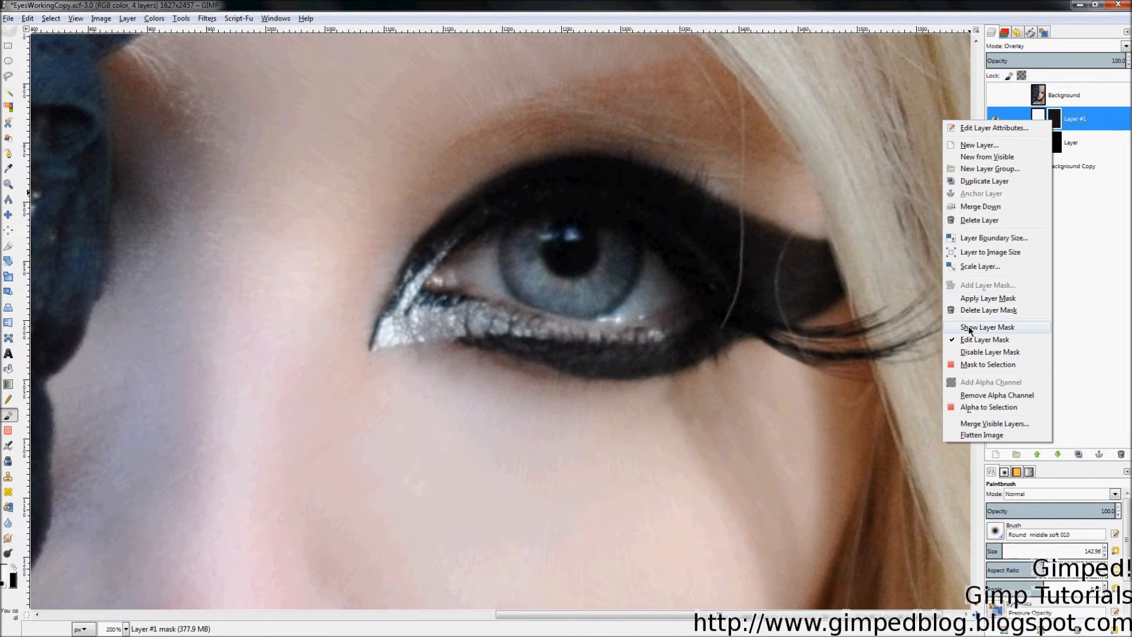
{"action": "left_click", "coordinate": [1002, 323]}
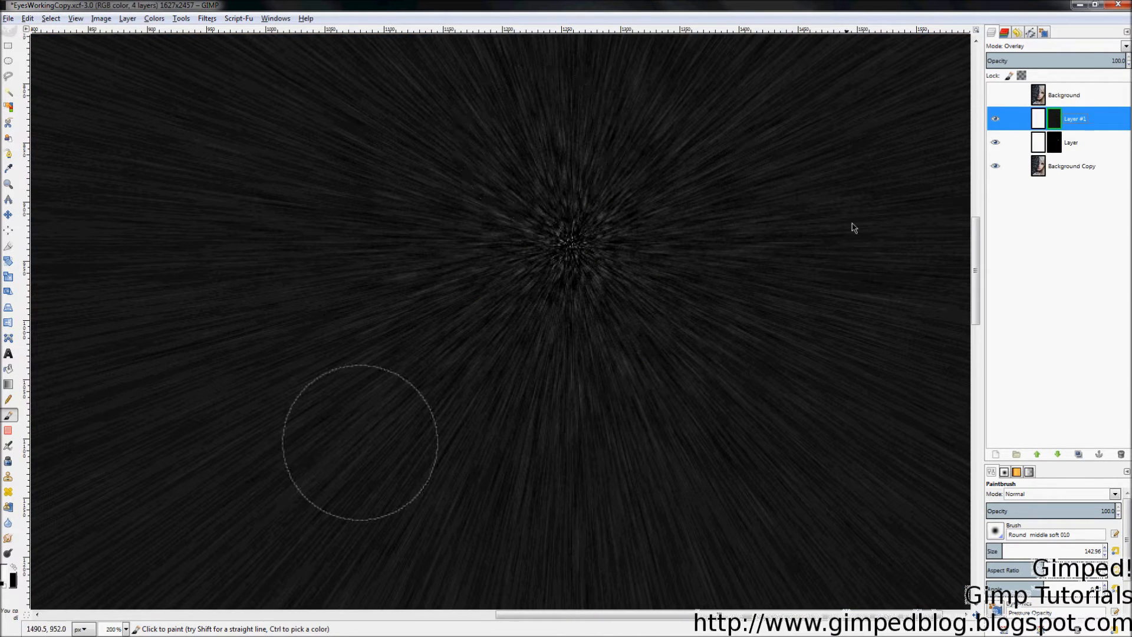
{"action": "right_click", "coordinate": [1054, 124]}
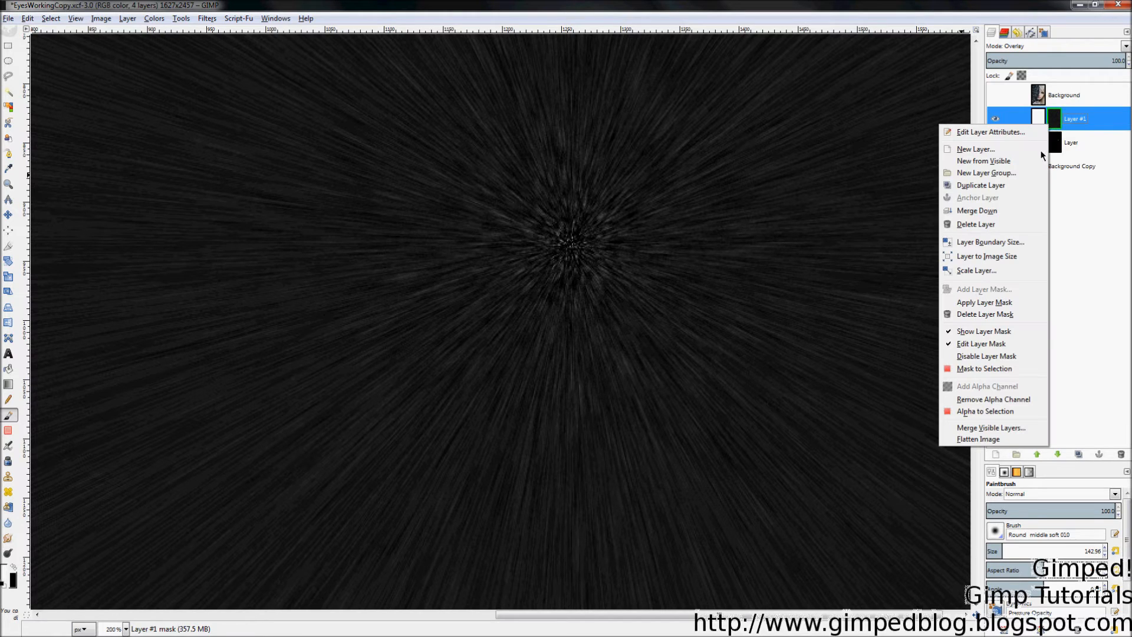
{"action": "left_click", "coordinate": [970, 332]}
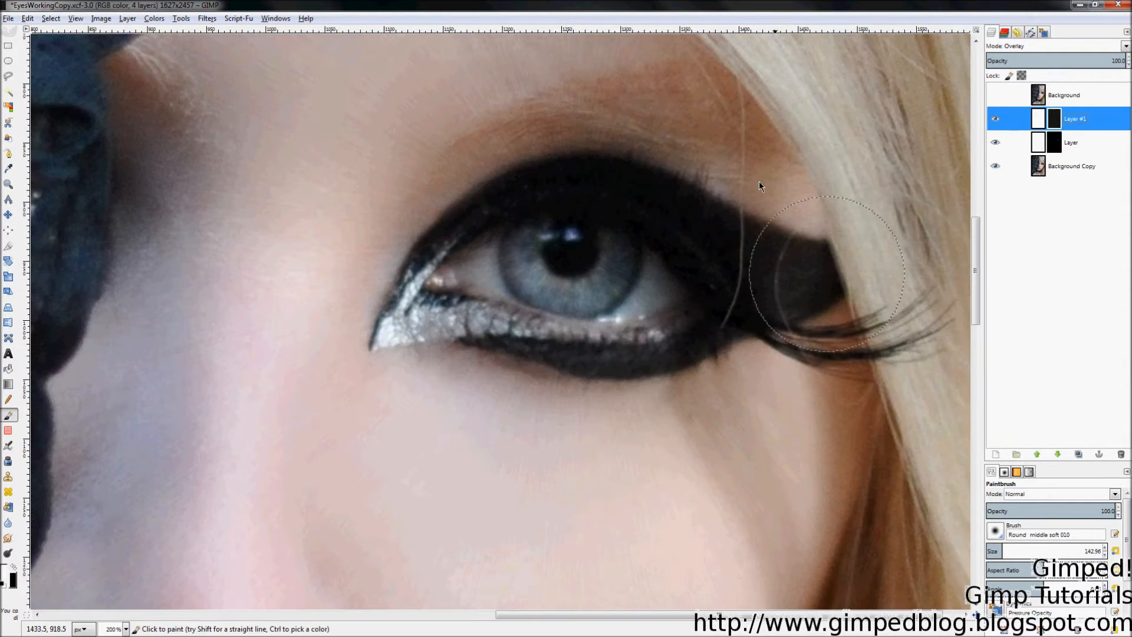
{"action": "scroll", "coordinate": [641, 223], "scroll_direction": "up", "scroll_amount": 1}
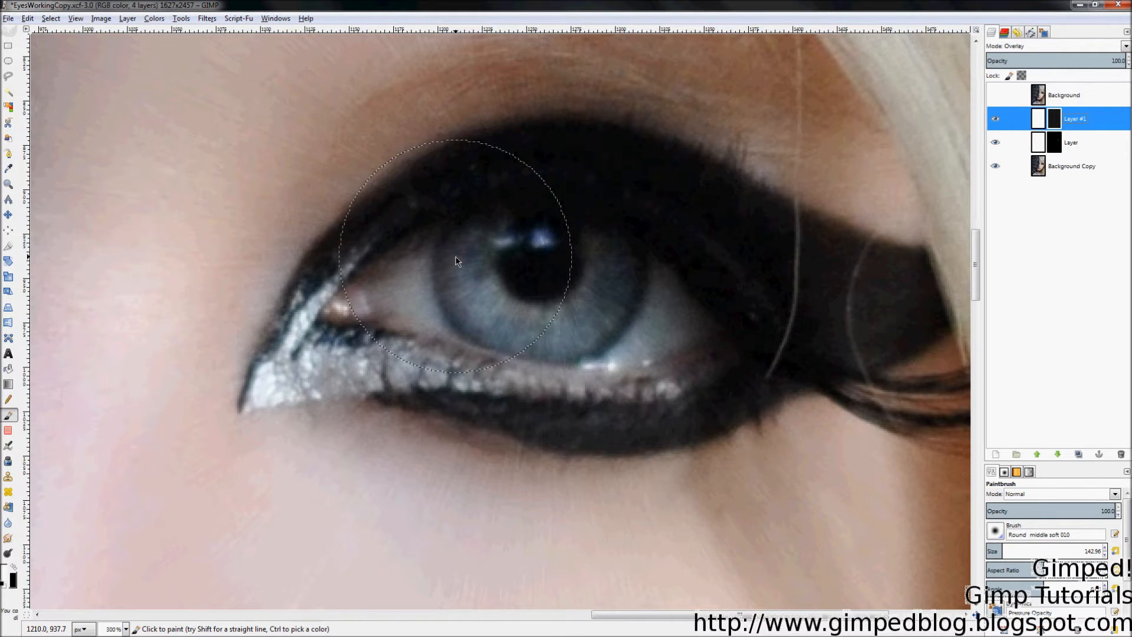
{"action": "right_click", "coordinate": [1051, 123]}
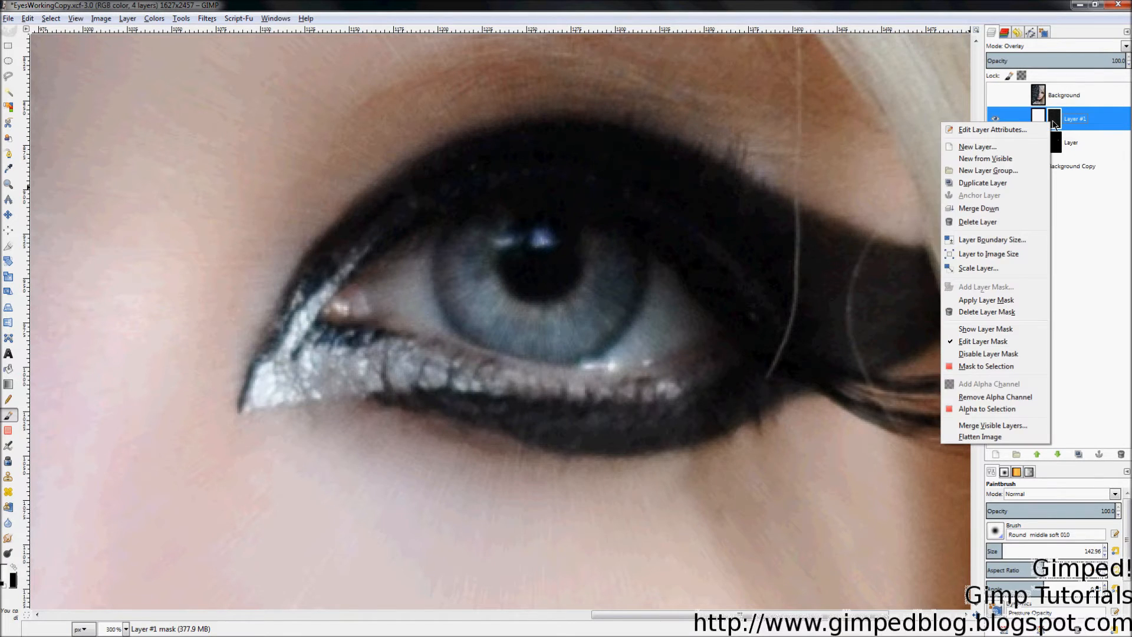
{"action": "left_click", "coordinate": [971, 329]}
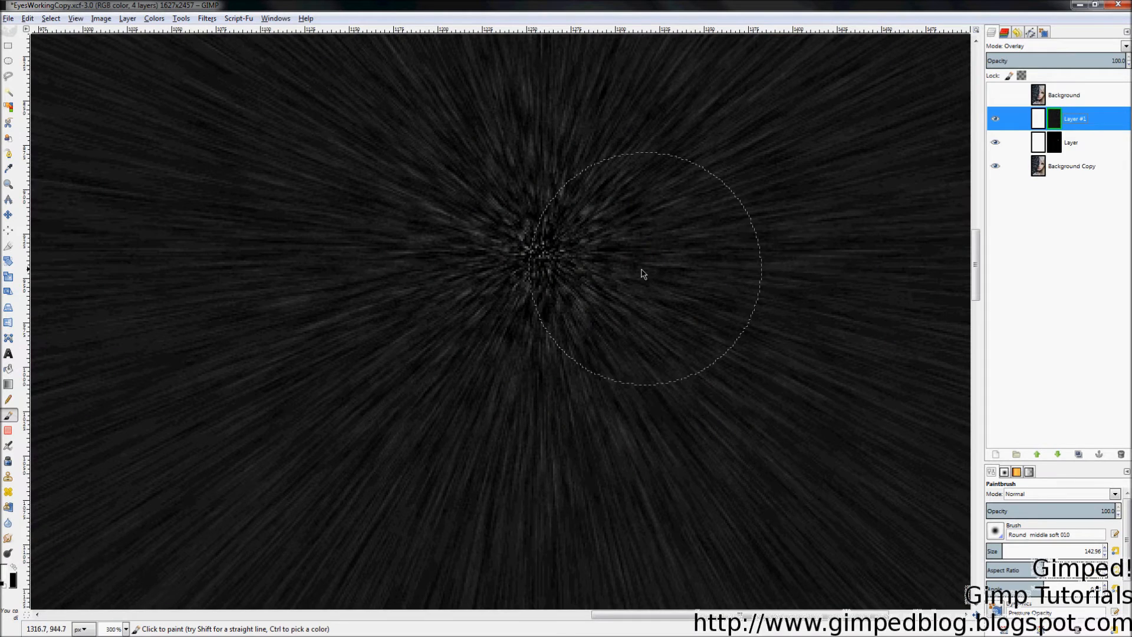
{"action": "scroll", "coordinate": [450, 286], "scroll_direction": "down", "scroll_amount": 1}
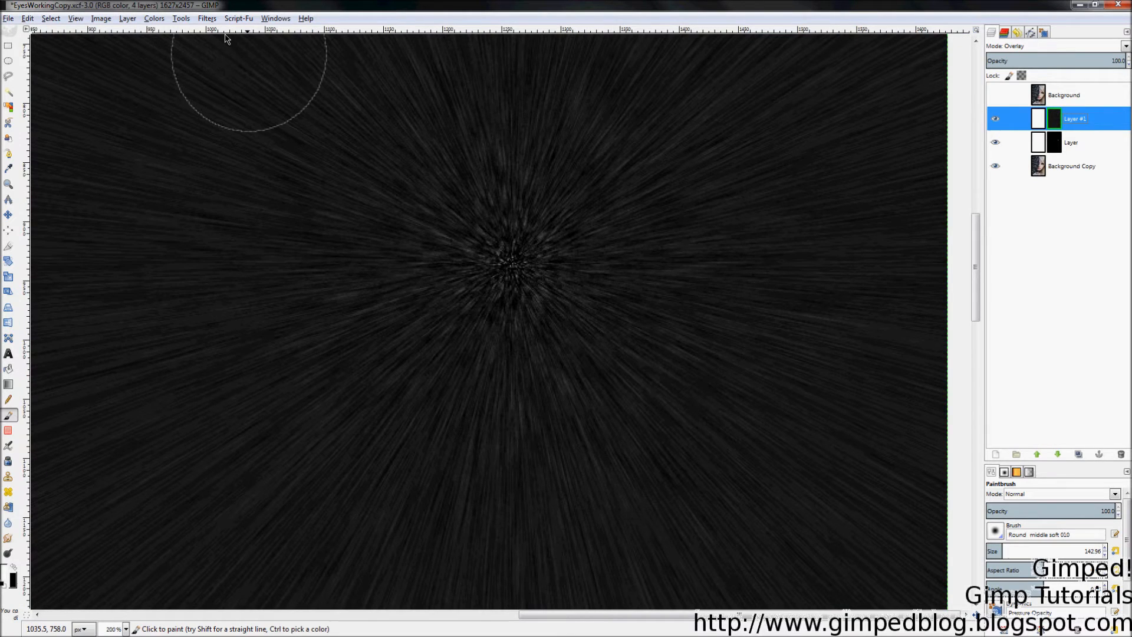
{"action": "left_click", "coordinate": [189, 21]}
{"action": "mouse_move", "coordinate": [158, 23]}
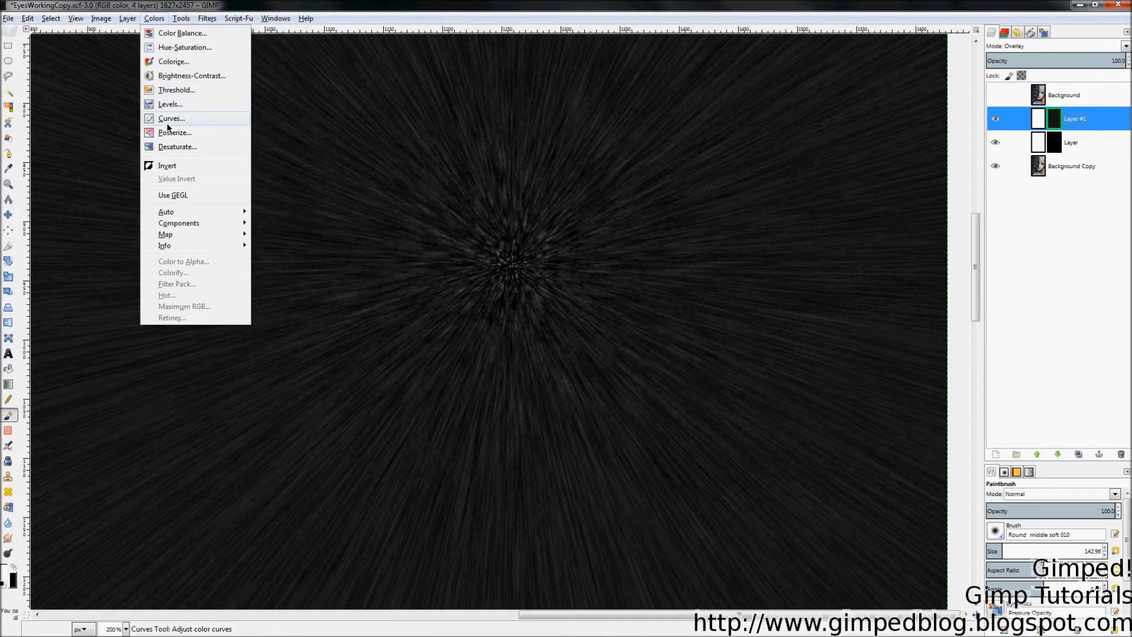
Step: Run Unsharp Mask on Layer #1's mask with a very large radius and amount 6.64
{"action": "mouse_move", "coordinate": [210, 19]}
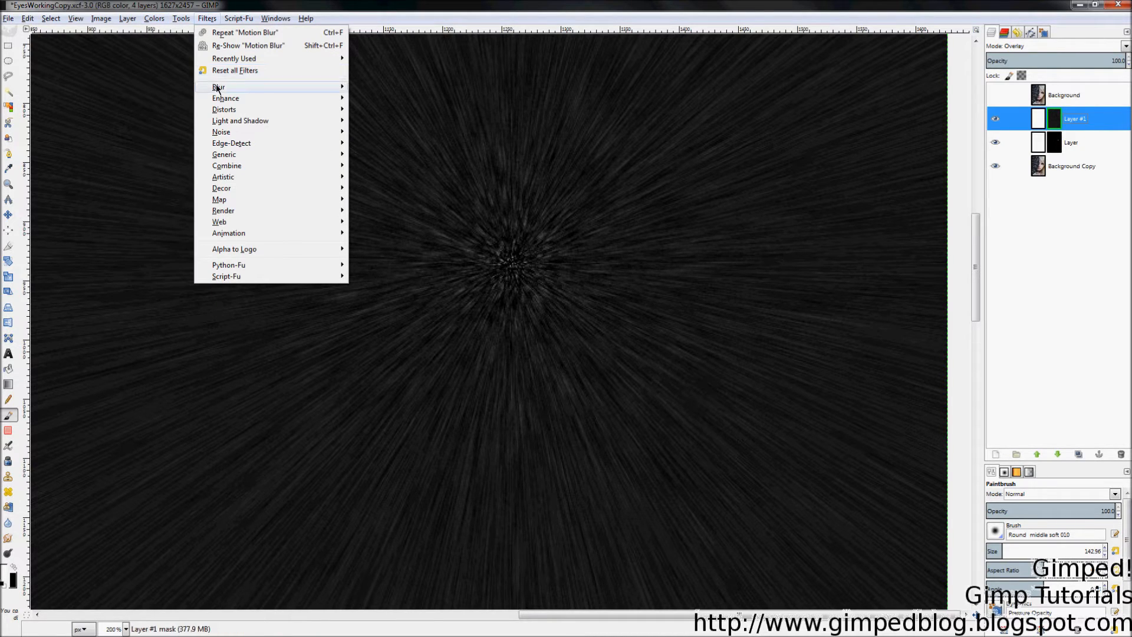
{"action": "mouse_move", "coordinate": [219, 98]}
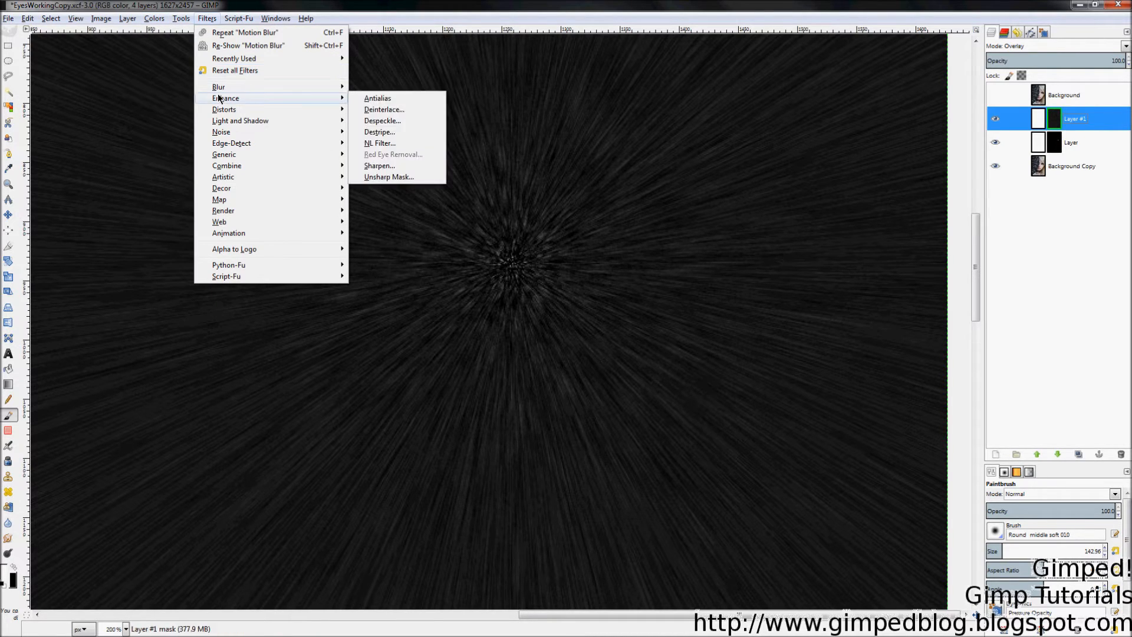
{"action": "left_click", "coordinate": [389, 177]}
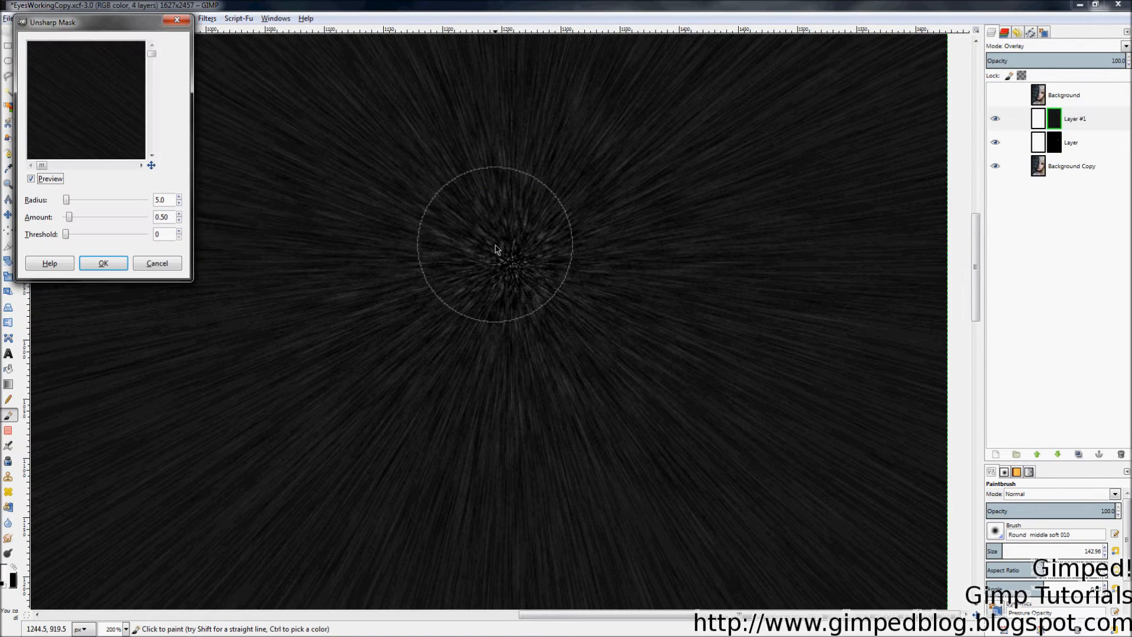
{"action": "left_click_drag", "start_coordinate": [152, 165], "coordinate": [177, 190]}
{"action": "left_click_drag", "start_coordinate": [62, 201], "coordinate": [94, 220]}
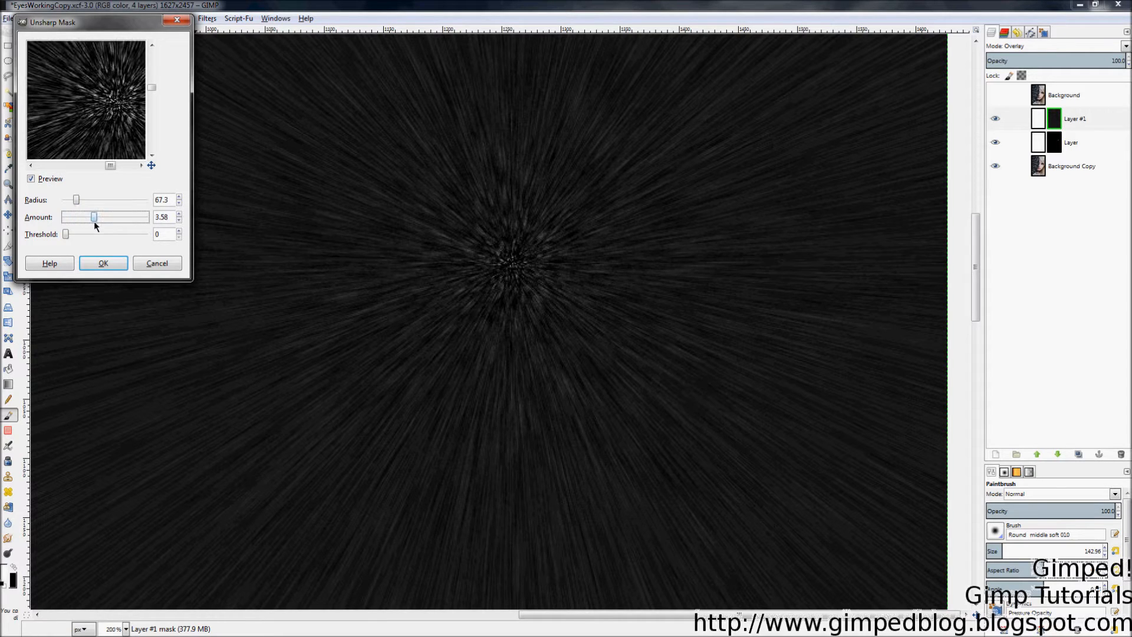
{"action": "left_click_drag", "start_coordinate": [76, 200], "coordinate": [132, 205]}
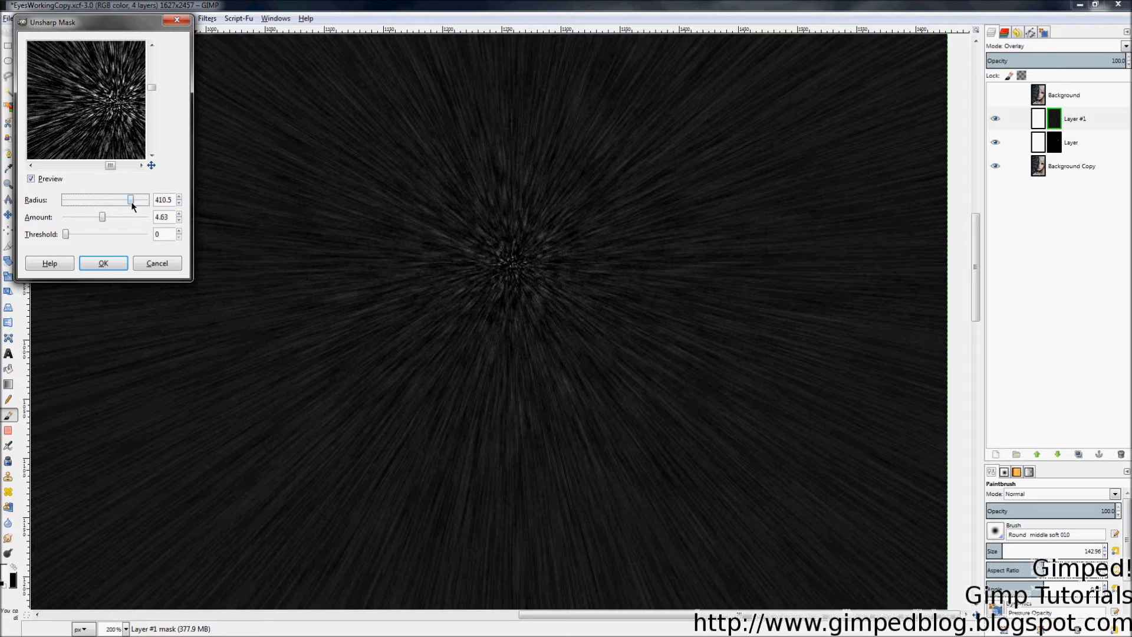
{"action": "left_click_drag", "start_coordinate": [101, 217], "coordinate": [117, 219]}
{"action": "left_click", "coordinate": [104, 264]}
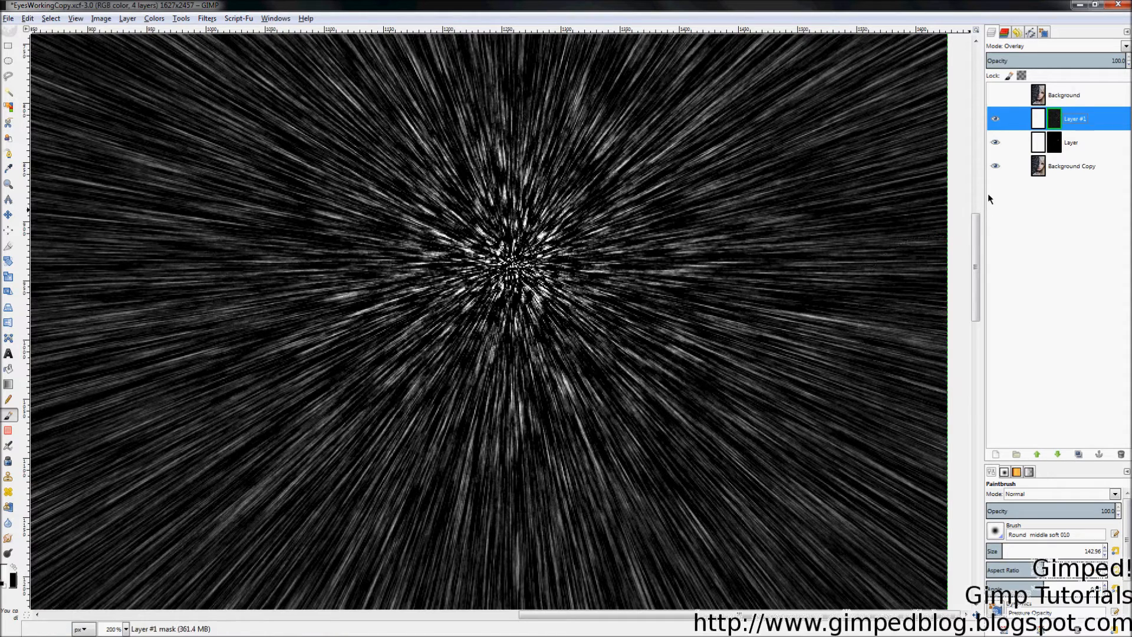
Step: Turn off Show Layer Mask on Layer #1 to see the portrait with its bright radial streaks
{"action": "right_click", "coordinate": [1060, 122]}
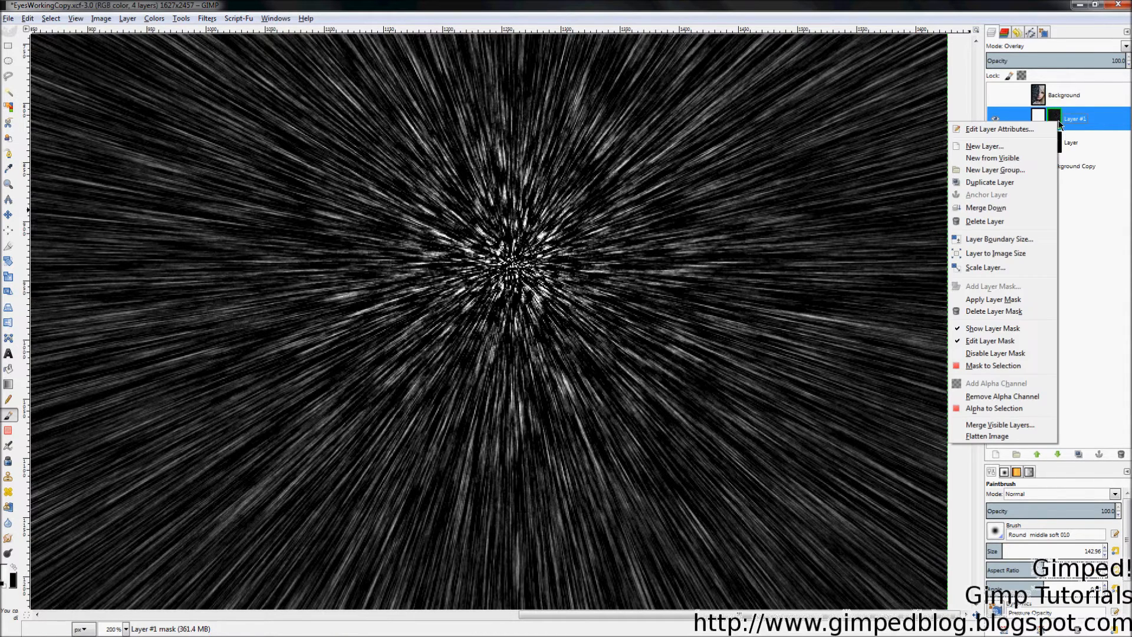
{"action": "left_click", "coordinate": [991, 328]}
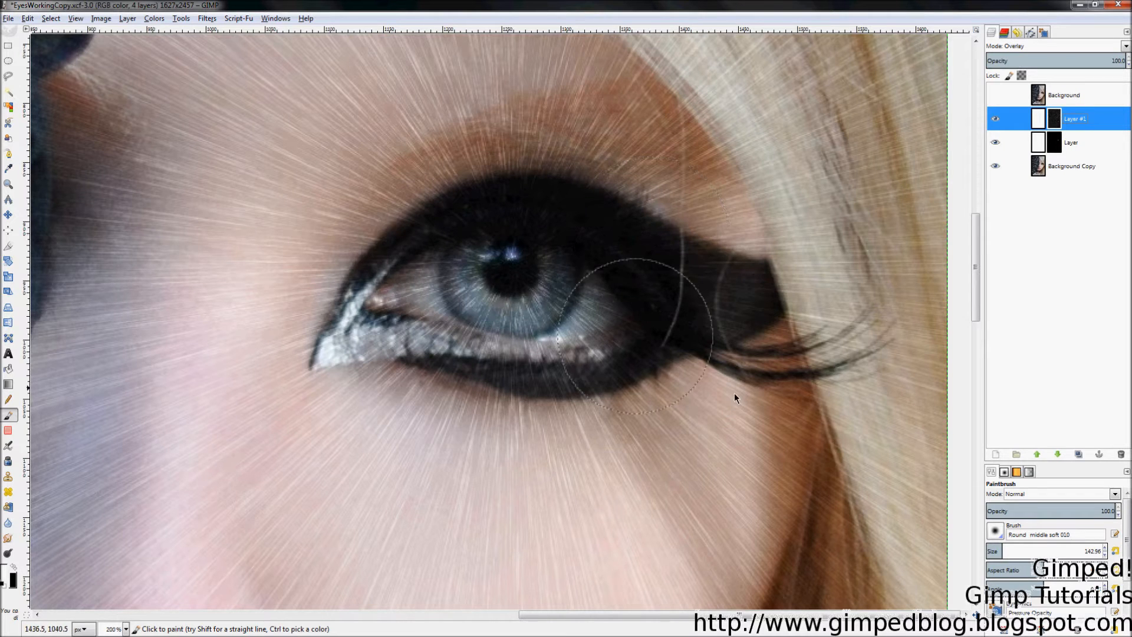
{"action": "scroll", "coordinate": [770, 388], "scroll_direction": "down", "scroll_amount": 1, "text": "ctrl"}
{"action": "scroll", "coordinate": [712, 339], "scroll_direction": "up", "scroll_amount": 1, "text": "ctrl"}
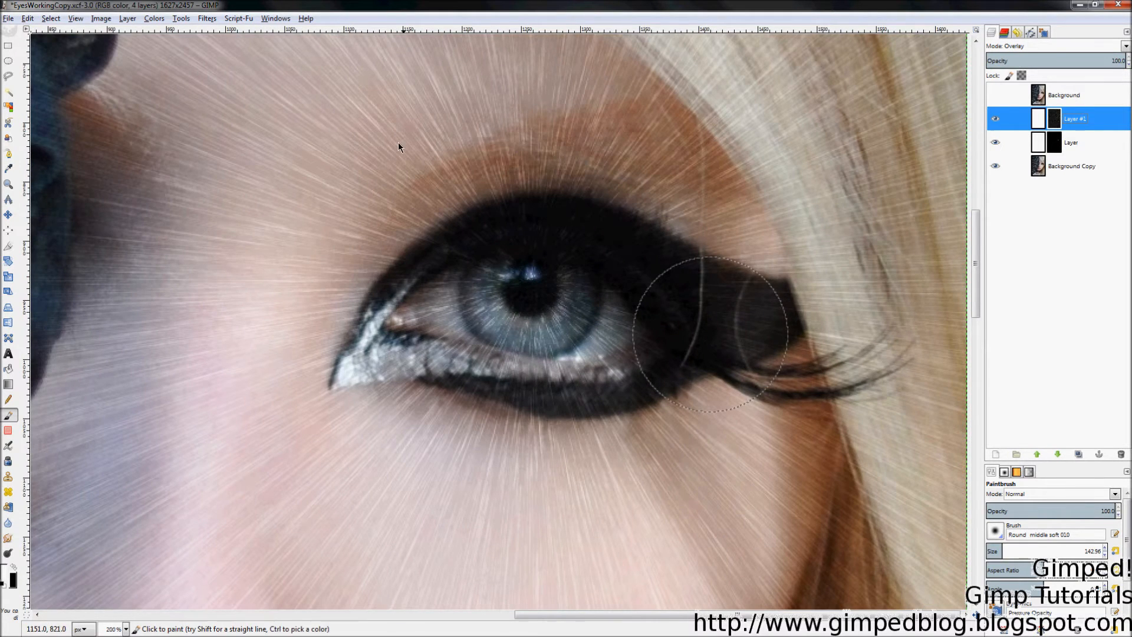
Step: Trace a freehand selection around the iris of the eye
{"action": "left_click", "coordinate": [9, 76]}
{"action": "mouse_move", "coordinate": [488, 217]}
{"action": "left_mouse_down"}
{"action": "mouse_move", "coordinate": [446, 248]}
{"action": "mouse_move", "coordinate": [437, 310]}
{"action": "left_mouse_up"}
{"action": "mouse_move", "coordinate": [495, 387]}
{"action": "left_mouse_down"}
{"action": "mouse_move", "coordinate": [561, 388]}
{"action": "mouse_move", "coordinate": [611, 350]}
{"action": "mouse_move", "coordinate": [628, 304]}
{"action": "mouse_move", "coordinate": [606, 244]}
{"action": "mouse_move", "coordinate": [554, 211]}
{"action": "mouse_move", "coordinate": [508, 208]}
{"action": "left_mouse_up"}
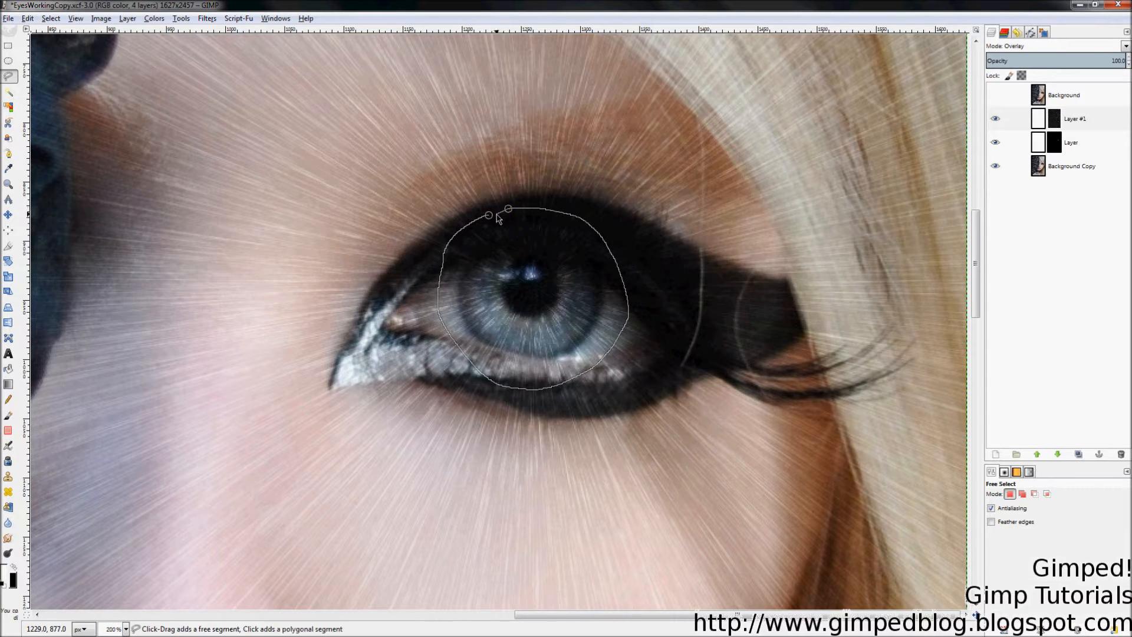
{"action": "left_click", "coordinate": [489, 215]}
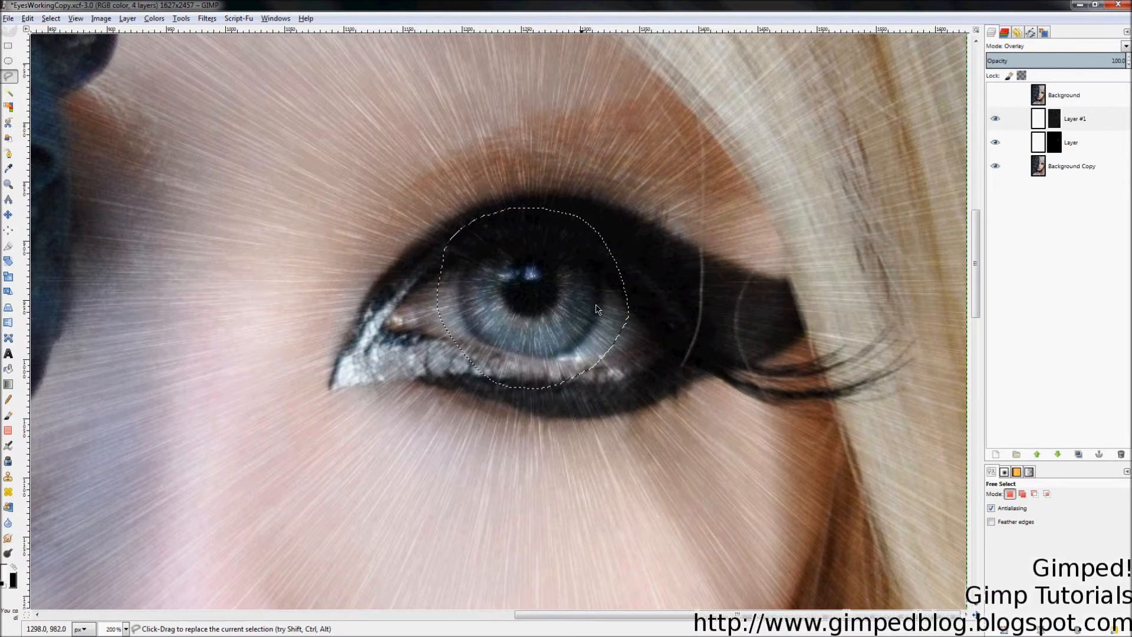
Step: Invert the selection so everything except the iris is selected
{"action": "left_click", "coordinate": [46, 19]}
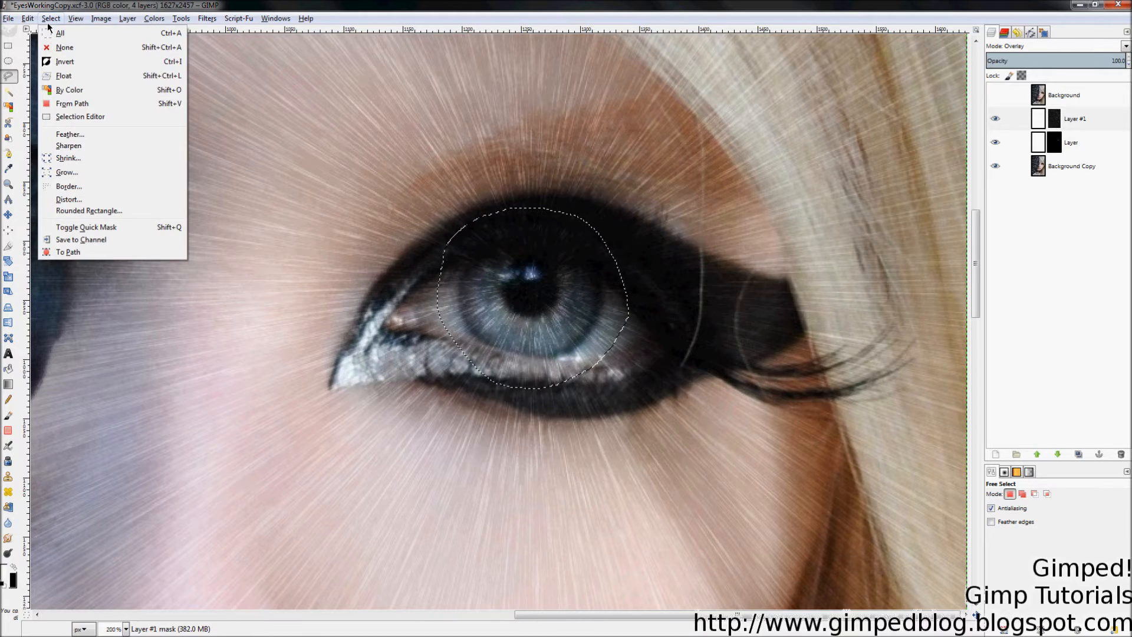
{"action": "left_click", "coordinate": [92, 65]}
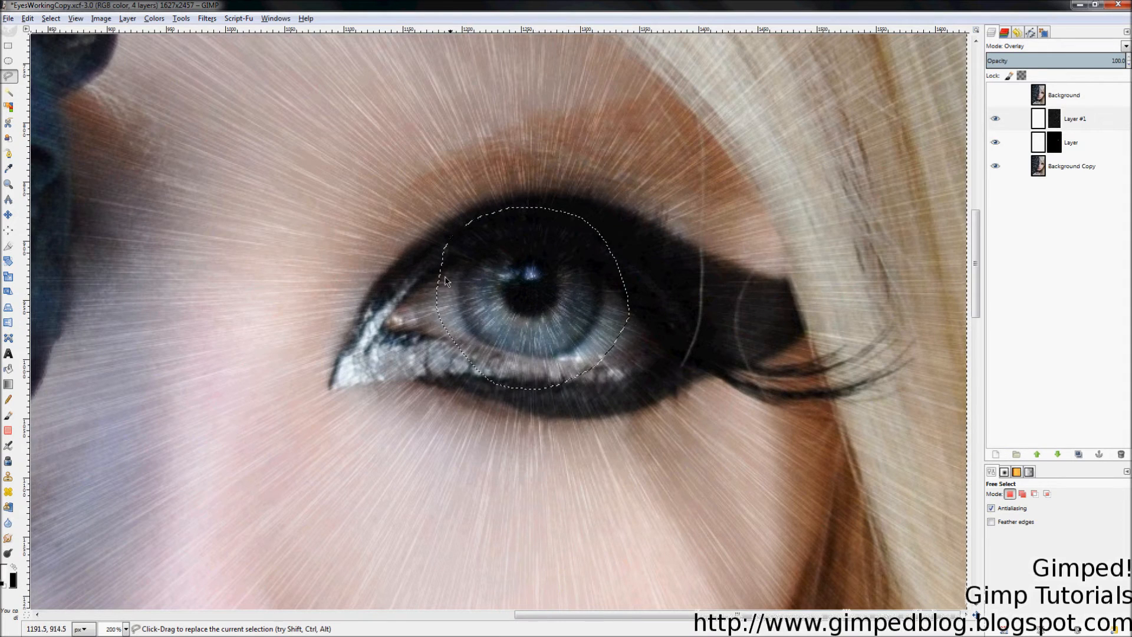
{"action": "key", "text": "ctrl"}
{"action": "scroll", "coordinate": [736, 301], "scroll_direction": "down", "scroll_amount": 5}
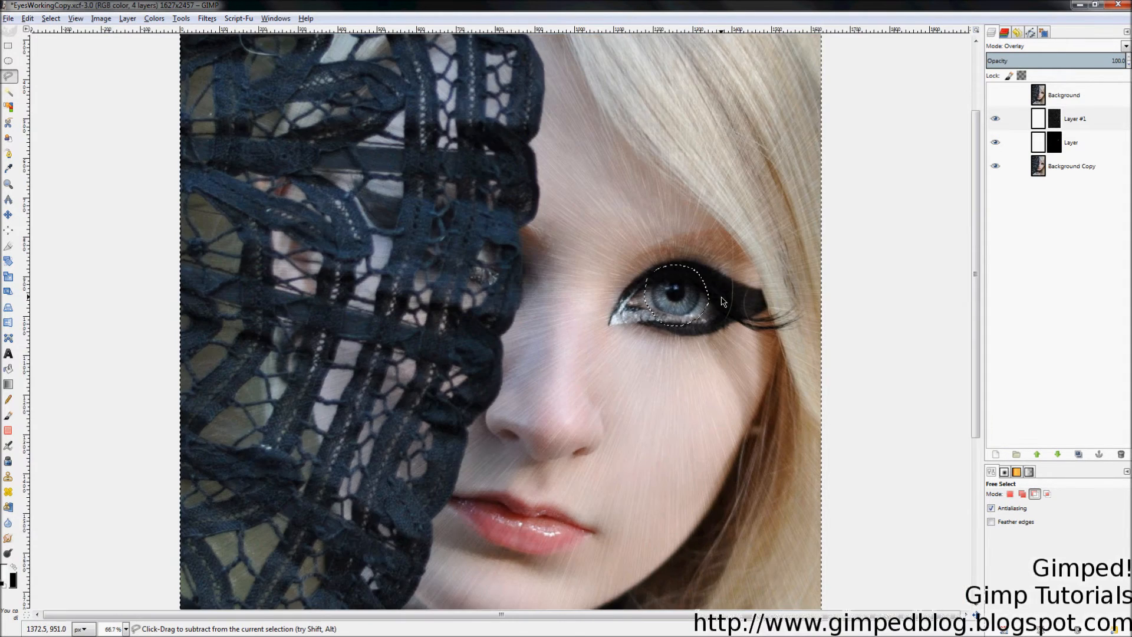
{"action": "key", "text": "ctrl"}
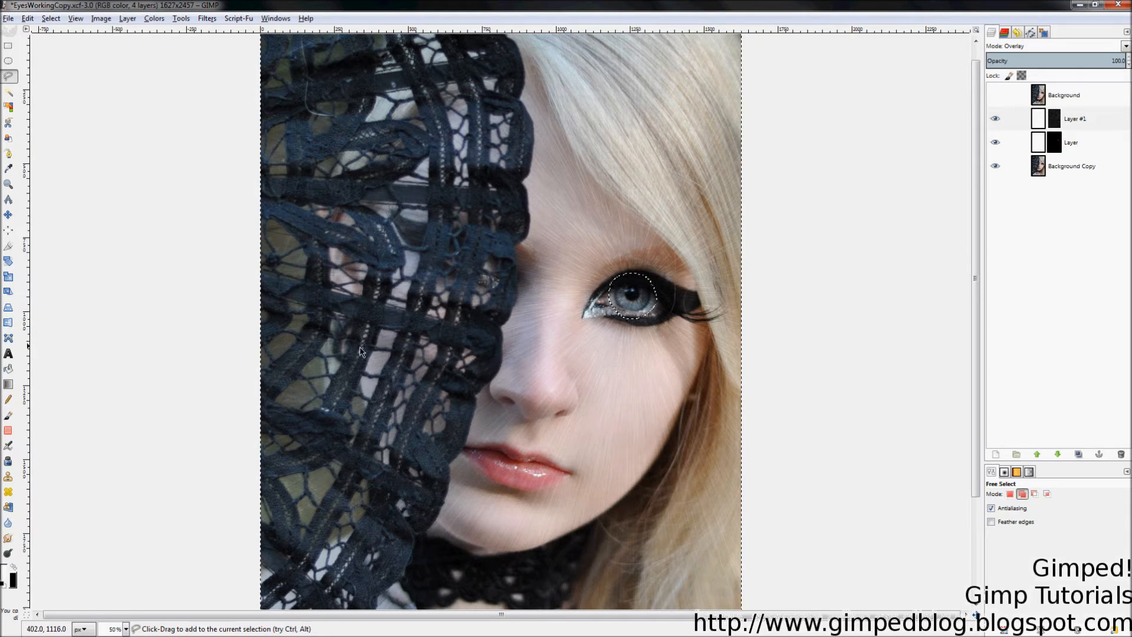
Step: Bucket-fill Layer #1's mask black outside the iris selection, then remove the selection
{"action": "left_click", "coordinate": [8, 368]}
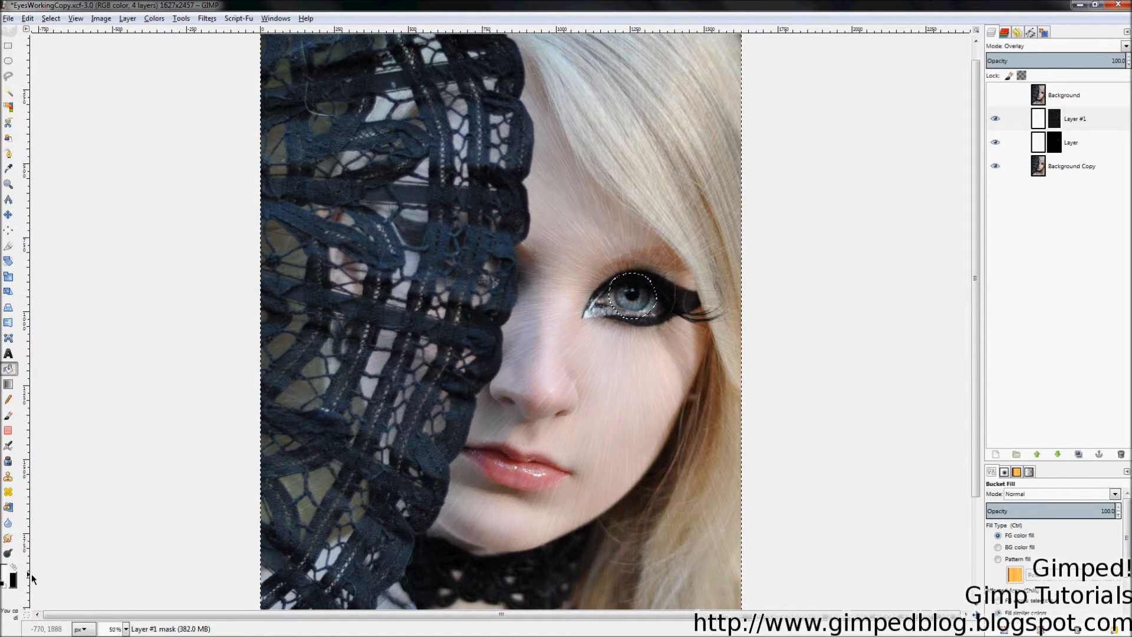
{"action": "left_click", "coordinate": [13, 567]}
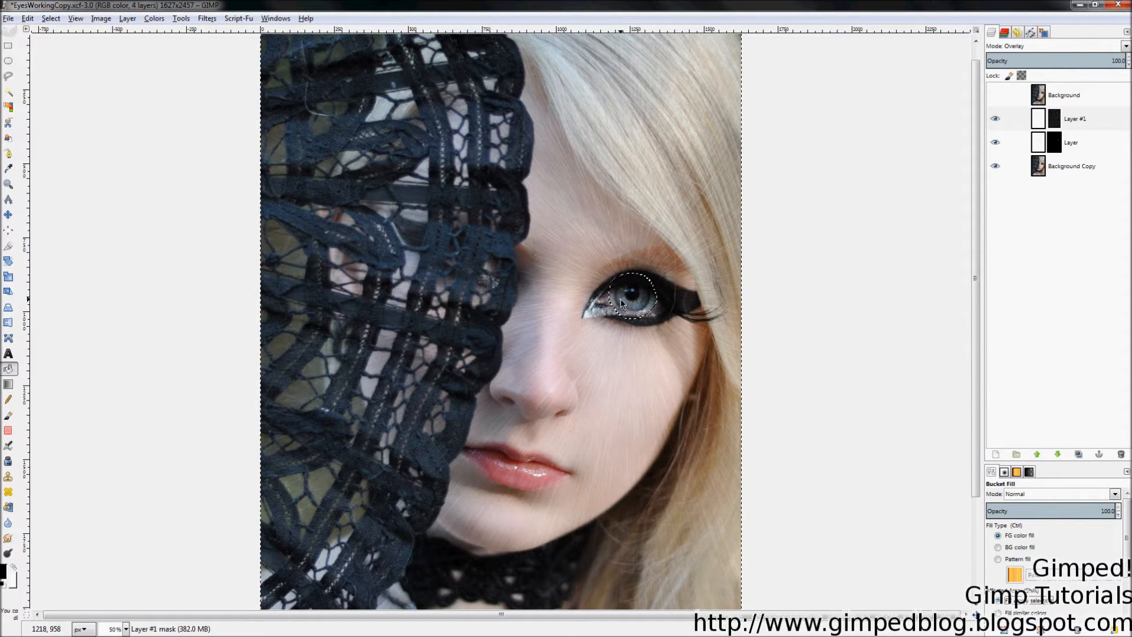
{"action": "left_click", "coordinate": [518, 296]}
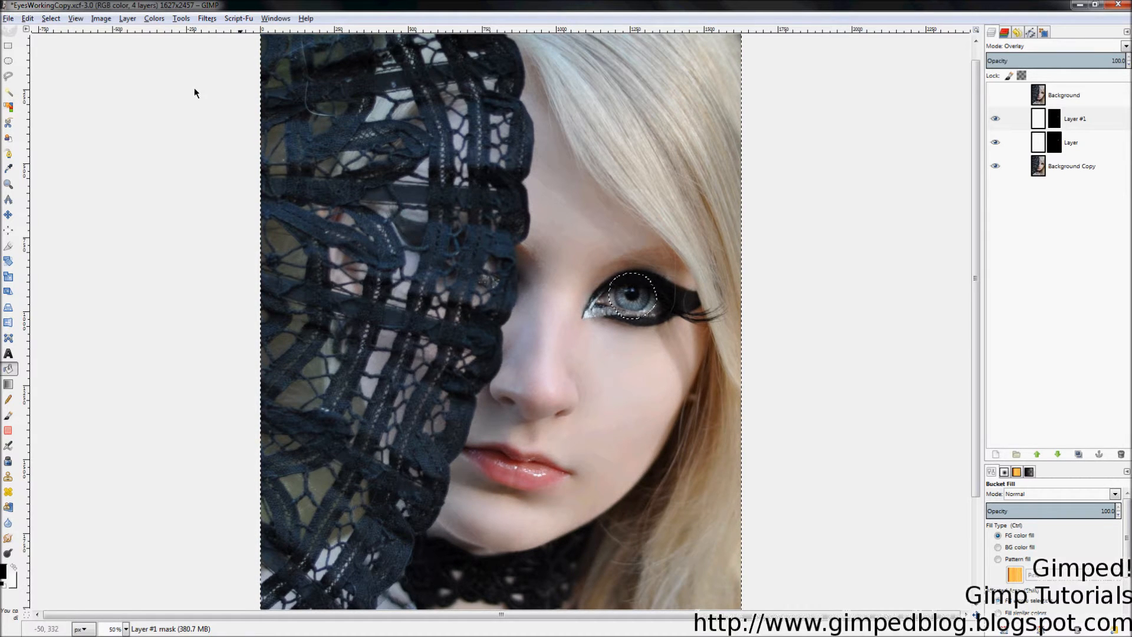
{"action": "left_click", "coordinate": [51, 18]}
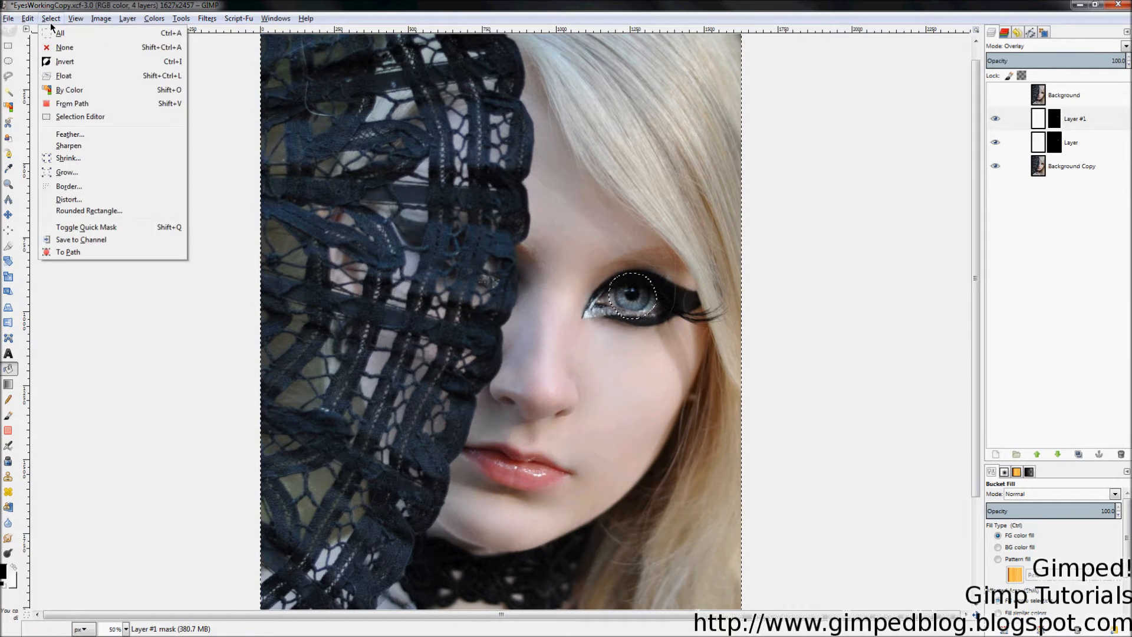
{"action": "left_click", "coordinate": [83, 48]}
Step: Paint black over the eye white (brush ~91) and pupil (smaller brush), then set Layer #1's opacity to 61.4
{"action": "key", "text": "z"}
{"action": "left_click_drag", "start_coordinate": [538, 234], "coordinate": [750, 356]}
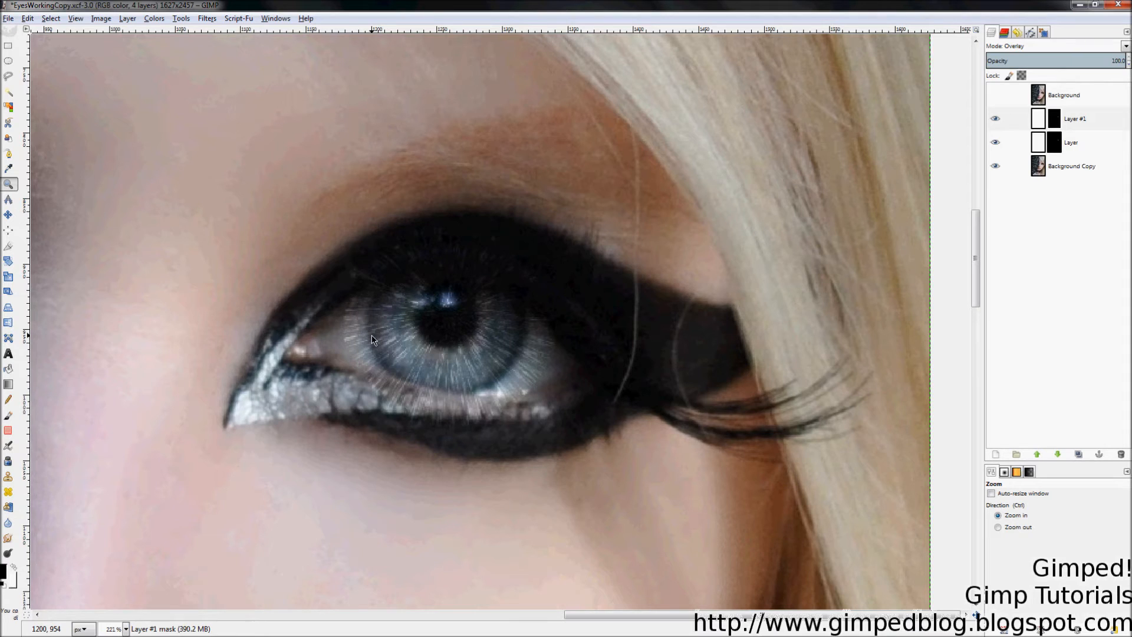
{"action": "key", "text": "p"}
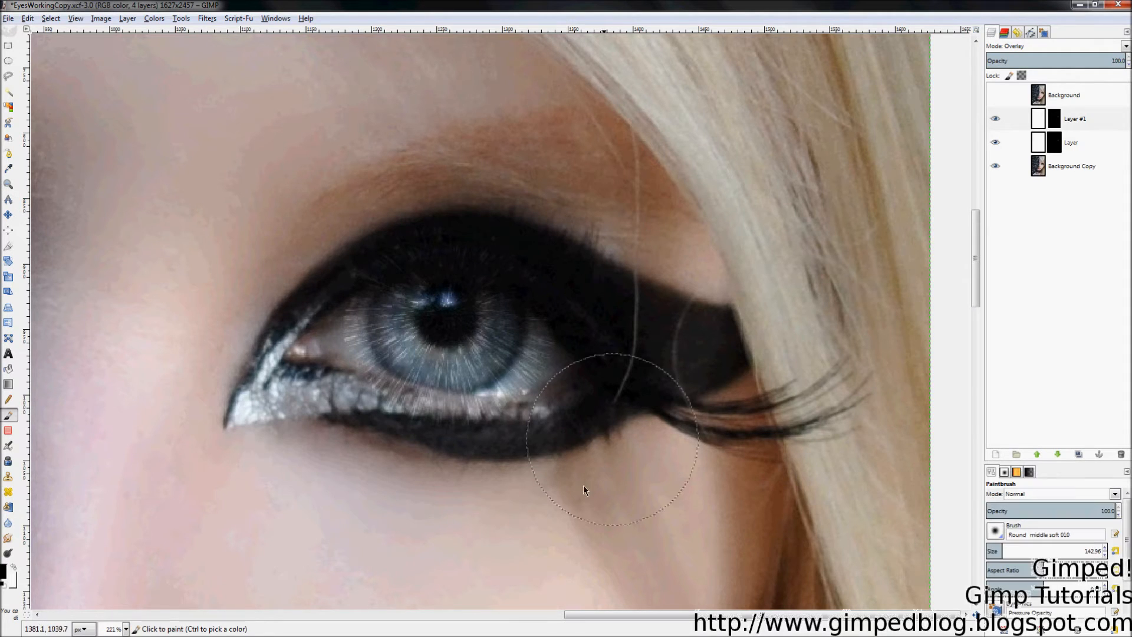
{"action": "left_click_drag", "start_coordinate": [1053, 557], "coordinate": [965, 546]}
{"action": "mouse_move", "coordinate": [580, 384]}
{"action": "left_mouse_down"}
{"action": "mouse_move", "coordinate": [552, 401]}
{"action": "mouse_move", "coordinate": [568, 370]}
{"action": "mouse_move", "coordinate": [558, 310]}
{"action": "mouse_move", "coordinate": [531, 401]}
{"action": "mouse_move", "coordinate": [481, 431]}
{"action": "mouse_move", "coordinate": [399, 423]}
{"action": "mouse_move", "coordinate": [345, 387]}
{"action": "mouse_move", "coordinate": [339, 364]}
{"action": "mouse_move", "coordinate": [334, 377]}
{"action": "mouse_move", "coordinate": [323, 331]}
{"action": "mouse_move", "coordinate": [386, 244]}
{"action": "mouse_move", "coordinate": [449, 229]}
{"action": "mouse_move", "coordinate": [435, 230]}
{"action": "mouse_move", "coordinate": [500, 238]}
{"action": "mouse_move", "coordinate": [455, 310]}
{"action": "left_mouse_up"}
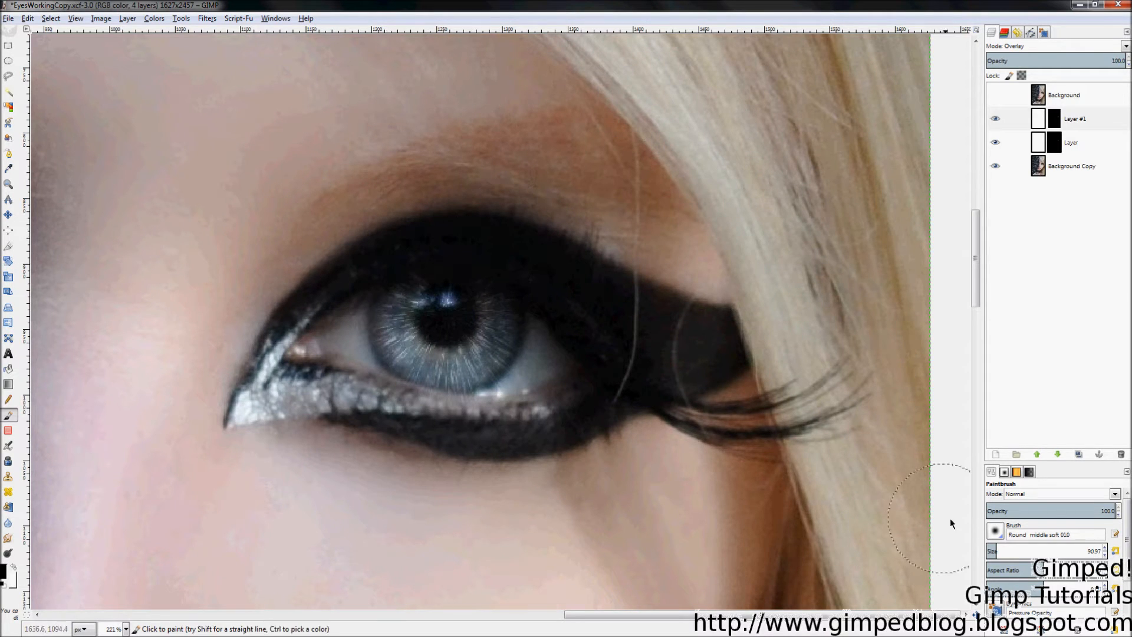
{"action": "left_click_drag", "start_coordinate": [995, 554], "coordinate": [960, 551]}
{"action": "mouse_move", "coordinate": [451, 313]}
{"action": "left_mouse_down"}
{"action": "mouse_move", "coordinate": [448, 298]}
{"action": "mouse_move", "coordinate": [462, 312]}
{"action": "mouse_move", "coordinate": [452, 319]}
{"action": "mouse_move", "coordinate": [437, 305]}
{"action": "mouse_move", "coordinate": [466, 307]}
{"action": "left_mouse_up"}
{"action": "left_click_drag", "start_coordinate": [1063, 66], "coordinate": [567, 113]}
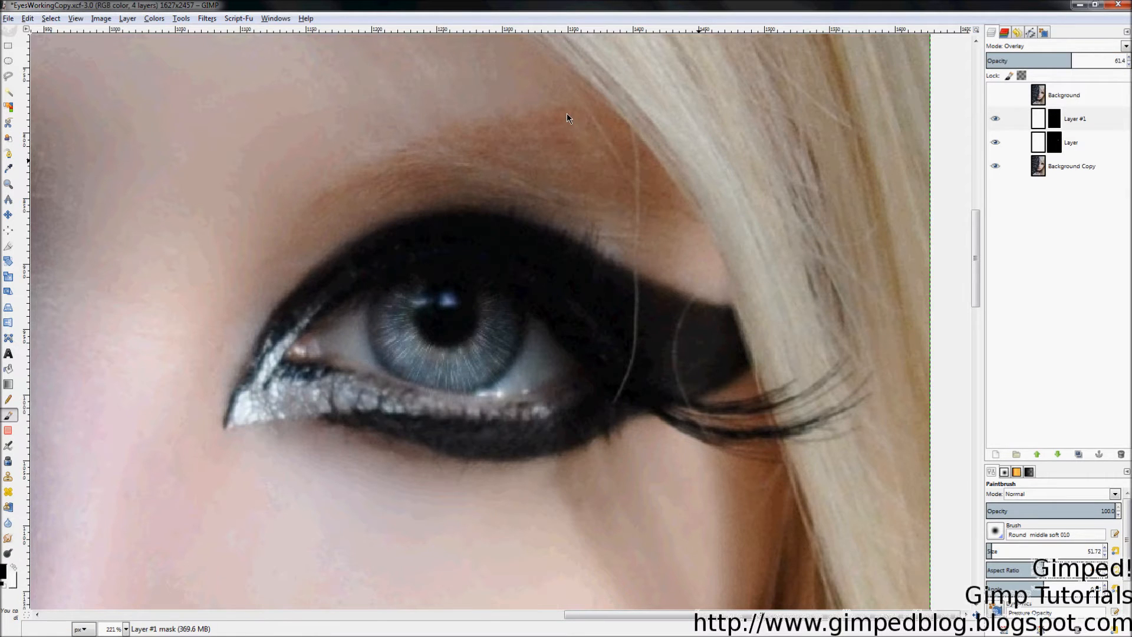
Step: Try Layer #1 opacities of about 43, 21 and 27, settling at about 55.5
{"action": "key", "text": "z"}
{"action": "left_click", "coordinate": [995, 121]}
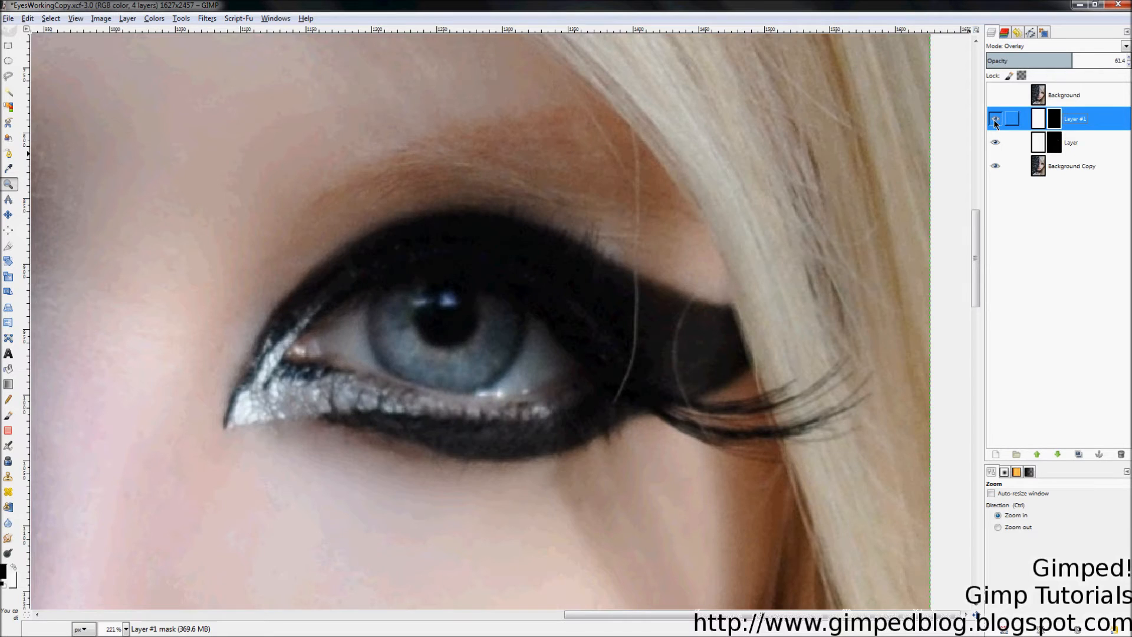
{"action": "scroll", "coordinate": [863, 321], "scroll_direction": "down", "scroll_amount": 3}
{"action": "scroll", "coordinate": [826, 335], "scroll_direction": "down", "scroll_amount": 1}
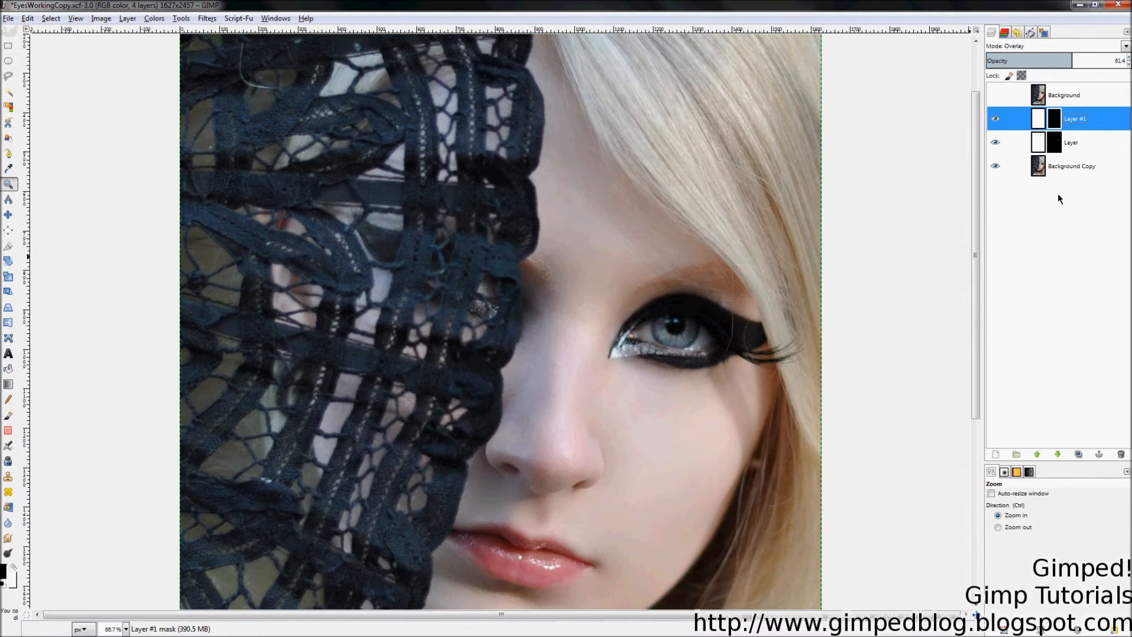
{"action": "left_click_drag", "start_coordinate": [1091, 63], "coordinate": [830, 81]}
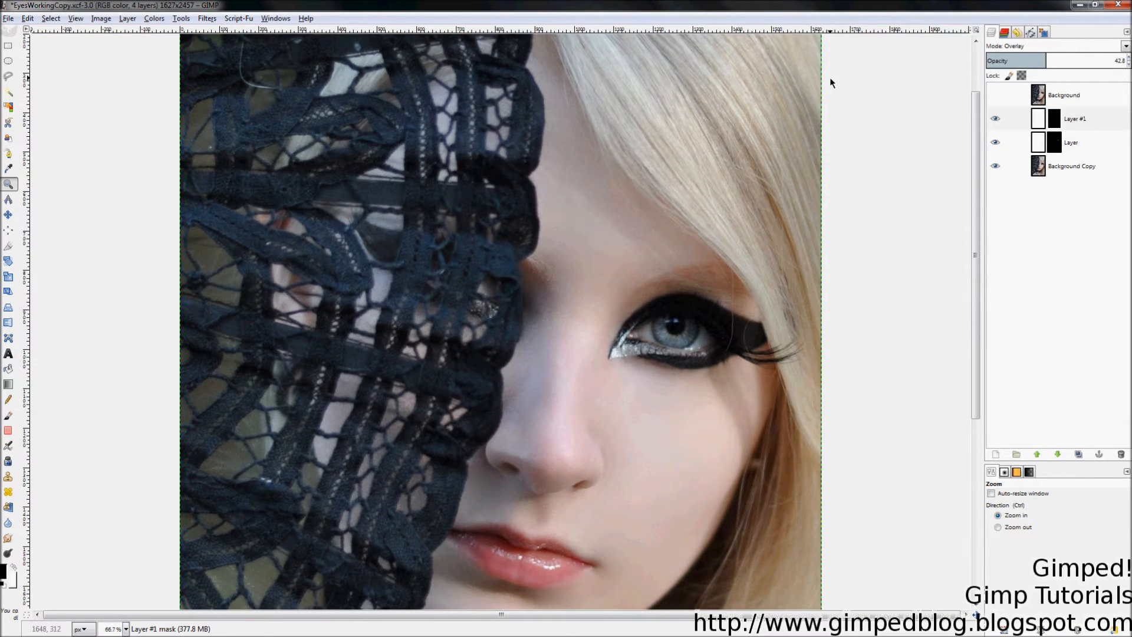
{"action": "scroll", "coordinate": [792, 334], "scroll_direction": "up", "scroll_amount": 3}
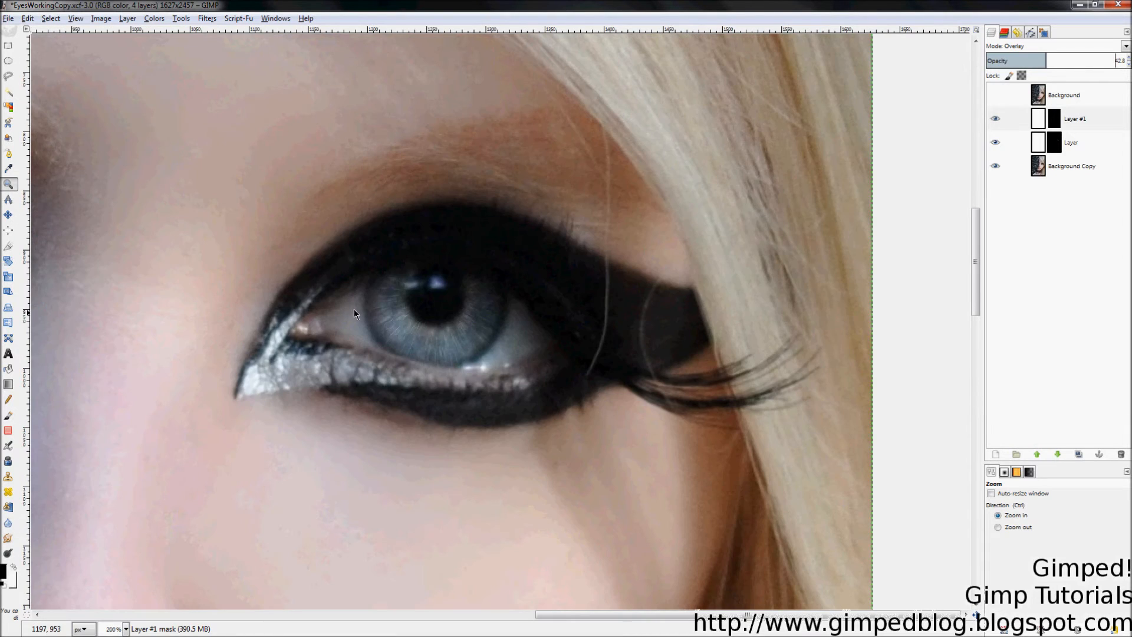
{"action": "left_click_drag", "start_coordinate": [1045, 63], "coordinate": [740, 90]}
{"action": "left_click_drag", "start_coordinate": [995, 66], "coordinate": [1103, 79]}
{"action": "scroll", "coordinate": [990, 62], "scroll_direction": "up", "scroll_amount": 10}
{"action": "left_click_drag", "start_coordinate": [993, 56], "coordinate": [1063, 66]}
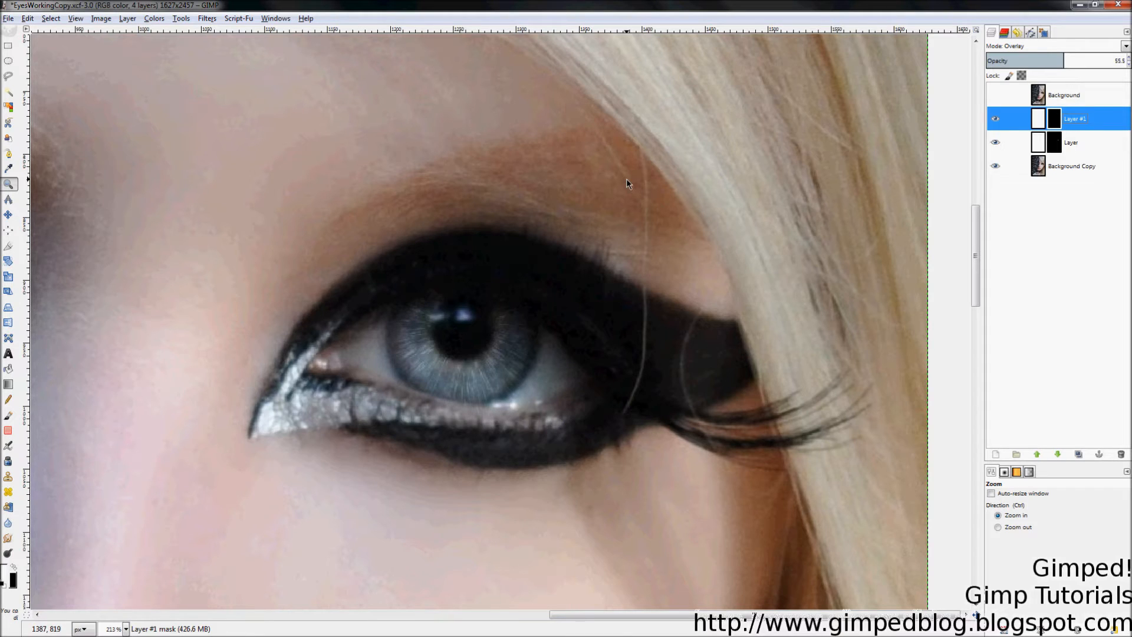
Step: Add a new transparent layer, Layer #2, above Layer #1
{"action": "right_click", "coordinate": [1072, 112]}
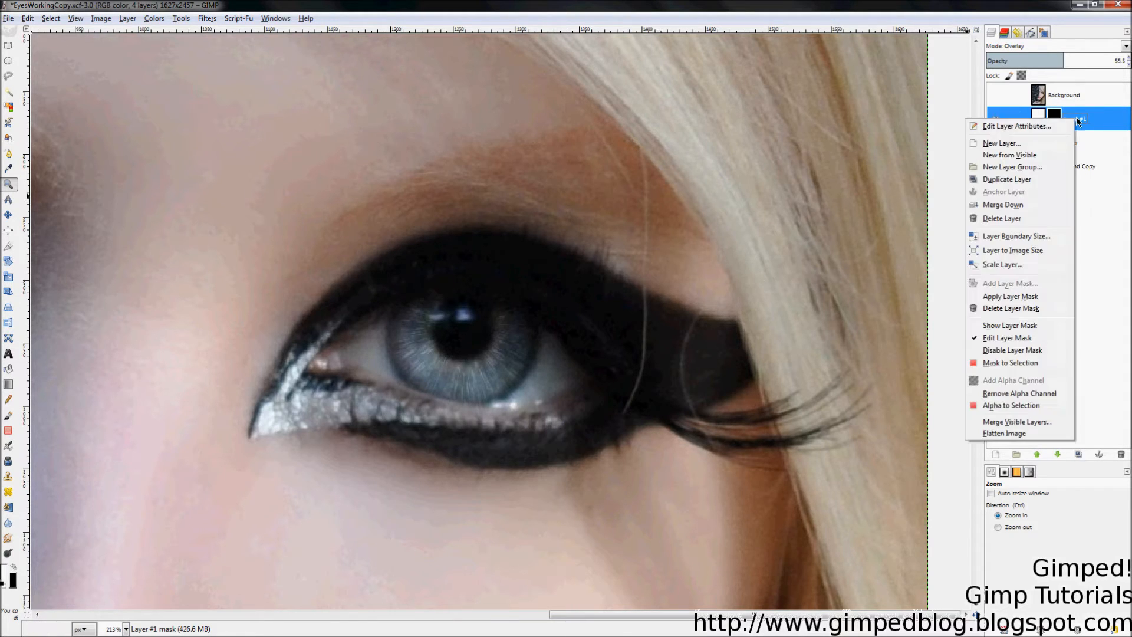
{"action": "left_click", "coordinate": [1040, 148]}
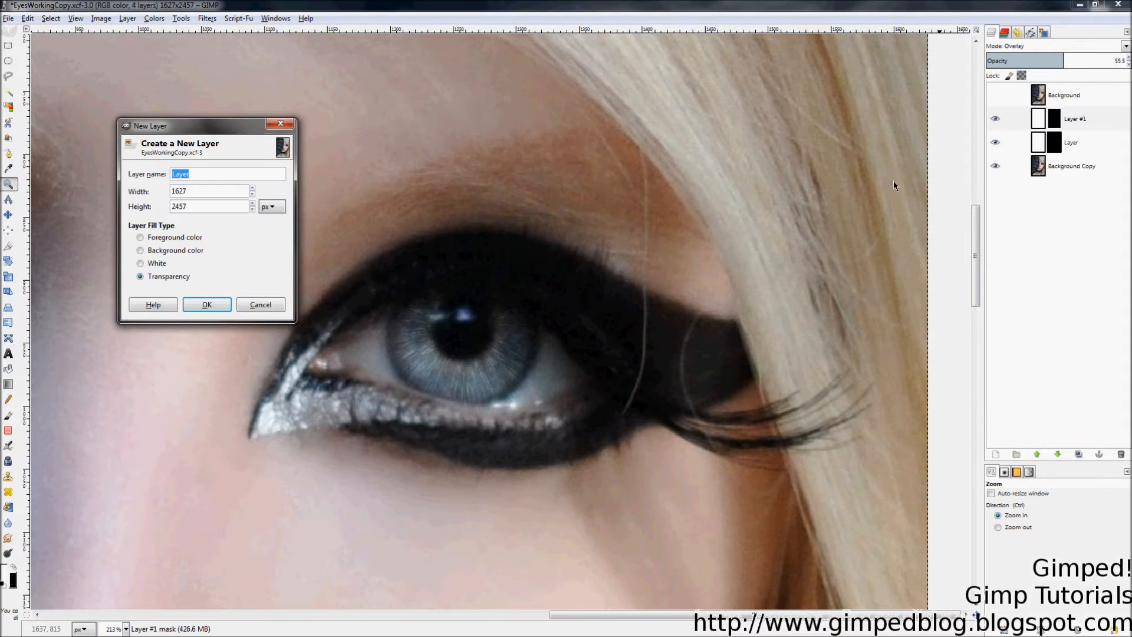
{"action": "left_click", "coordinate": [205, 305]}
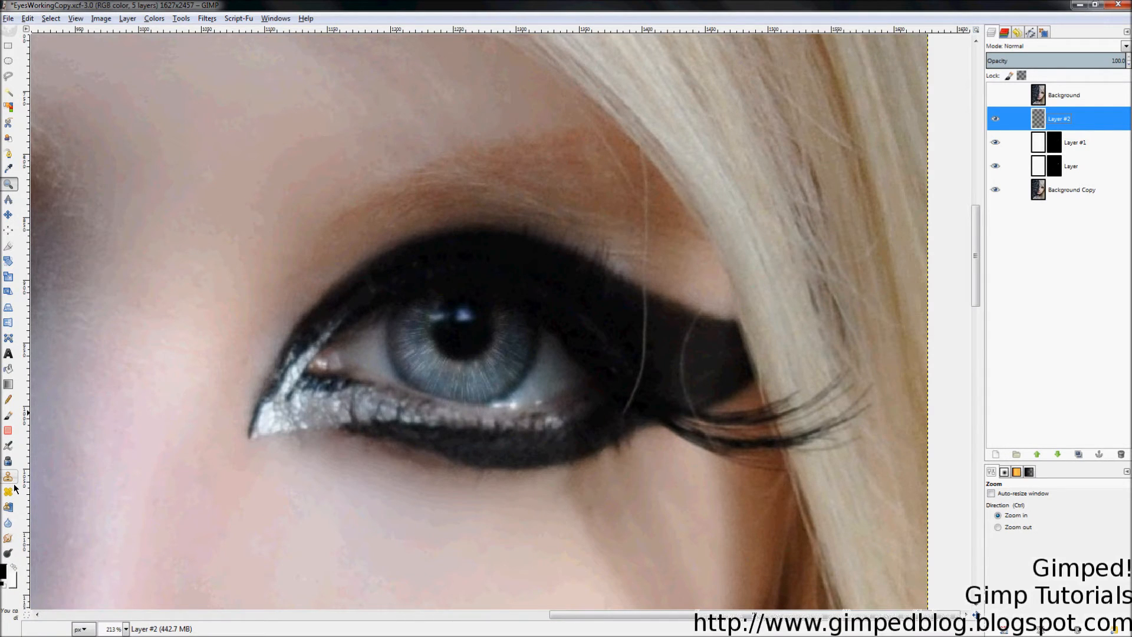
Step: Fill Layer #2 solid black and set its blend mode to Overlay
{"action": "left_click", "coordinate": [8, 369]}
{"action": "left_click", "coordinate": [586, 281]}
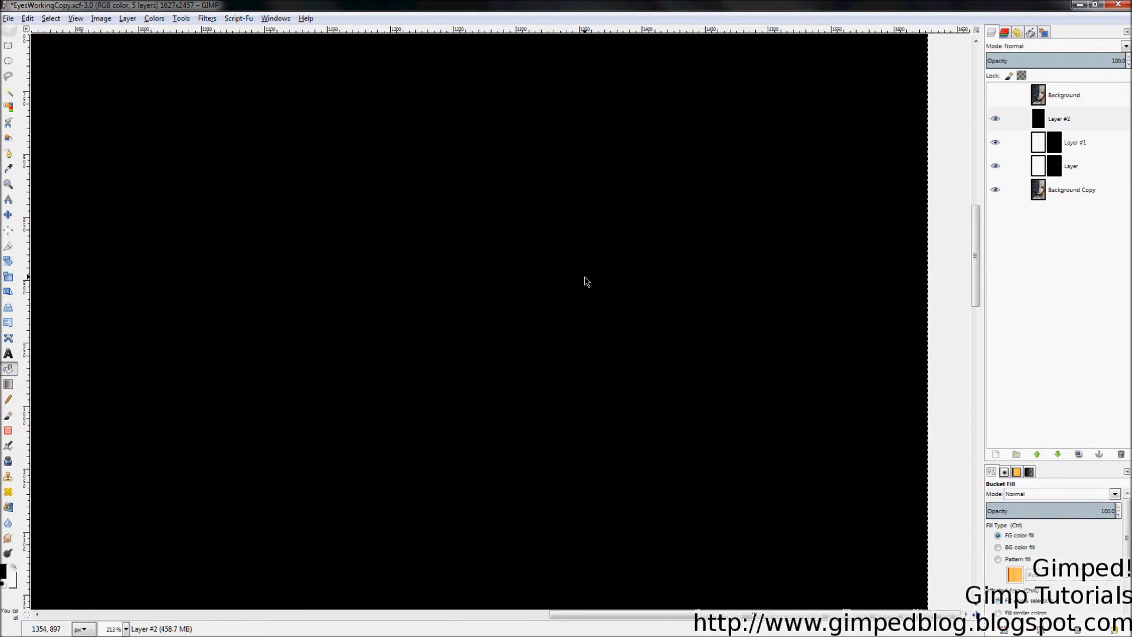
{"action": "left_click", "coordinate": [1010, 46]}
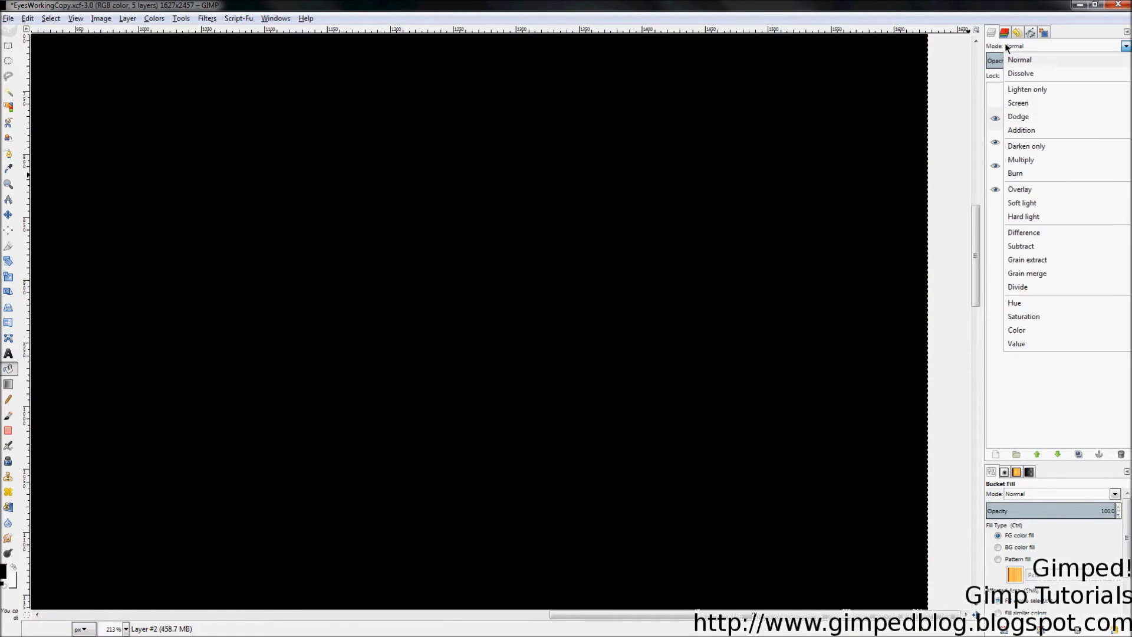
{"action": "left_click", "coordinate": [1019, 175]}
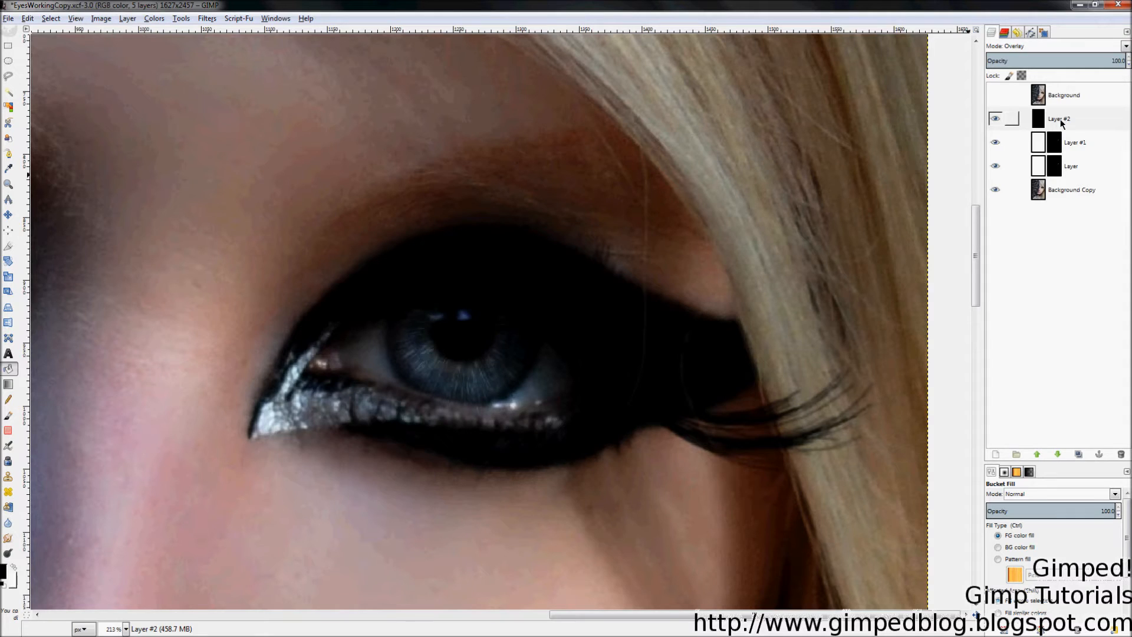
Step: Give Layer #2 a Black (full transparency) mask and make white the foreground colour
{"action": "right_click", "coordinate": [1061, 122]}
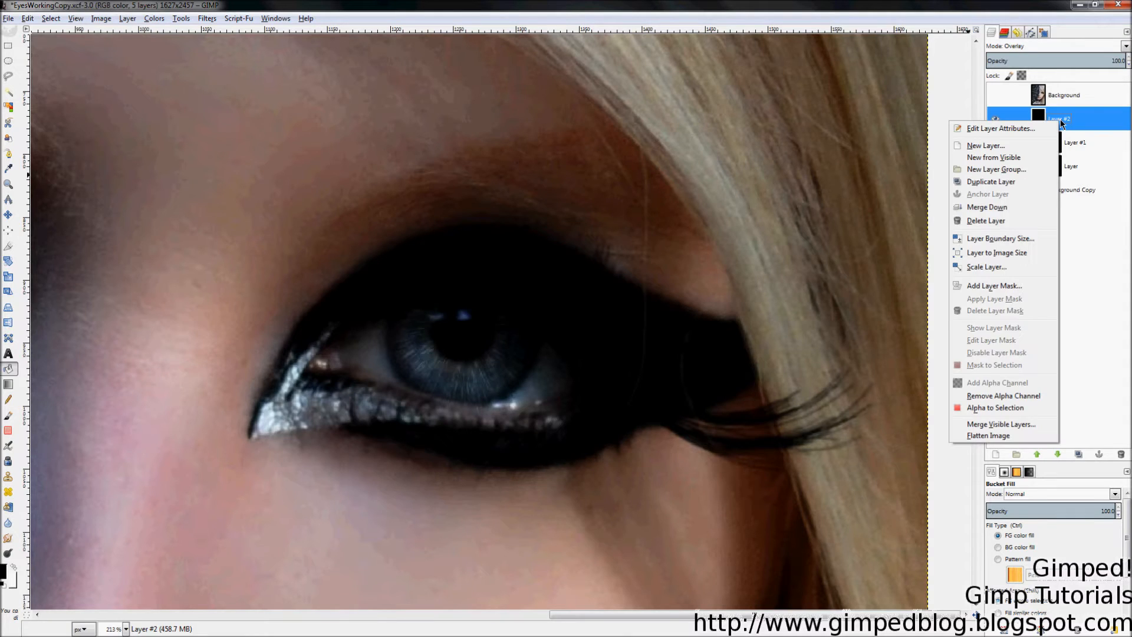
{"action": "left_click", "coordinate": [990, 287]}
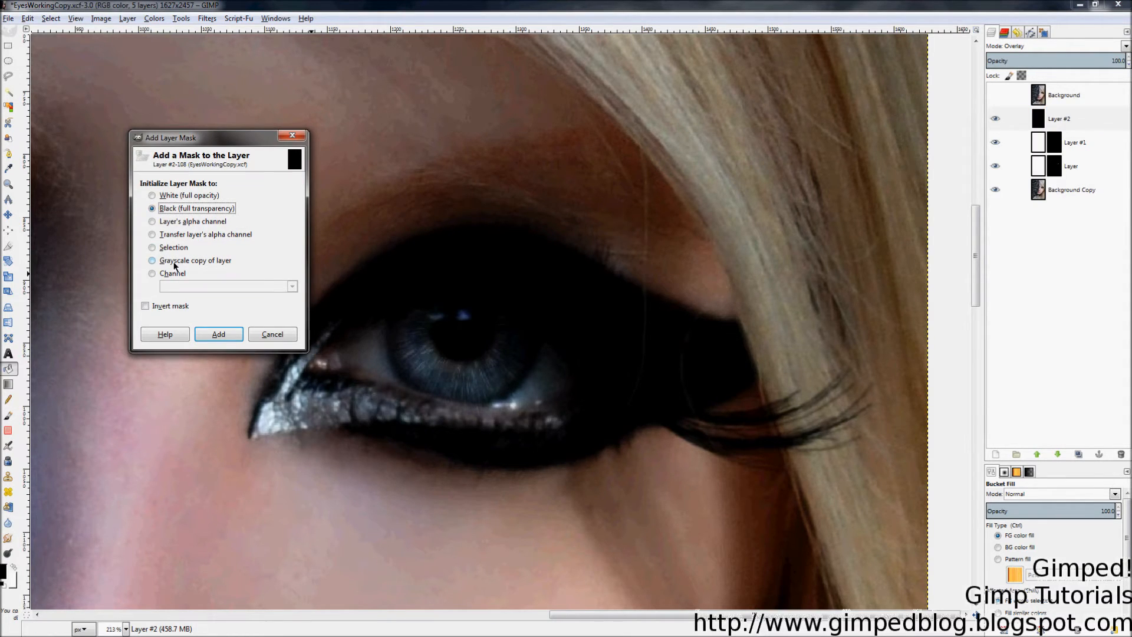
{"action": "left_click", "coordinate": [218, 334]}
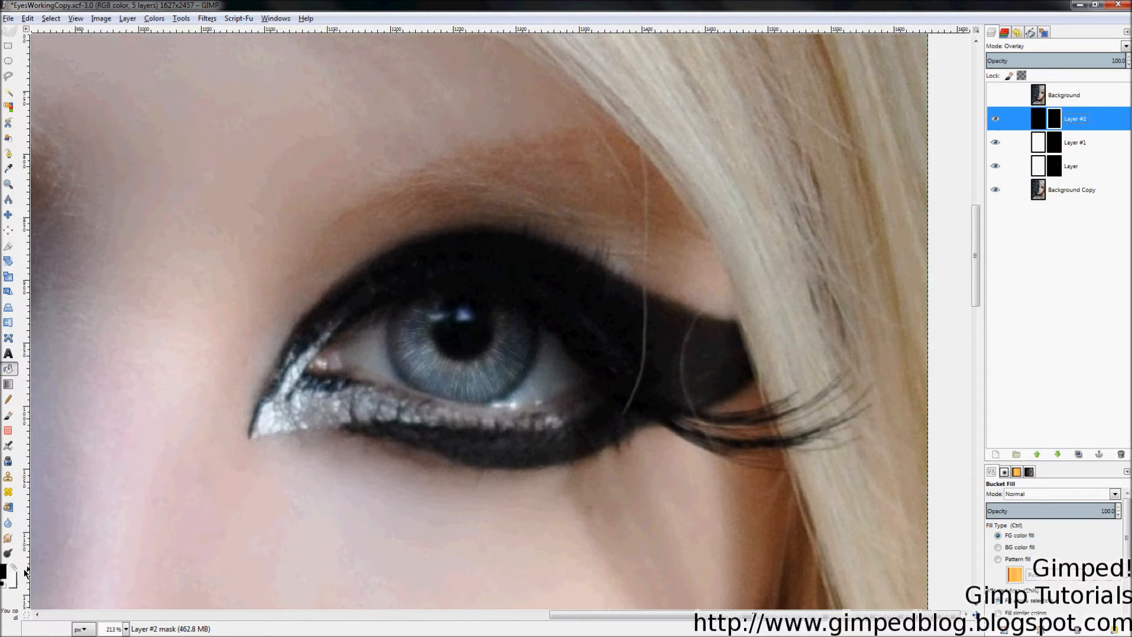
{"action": "key", "text": "p"}
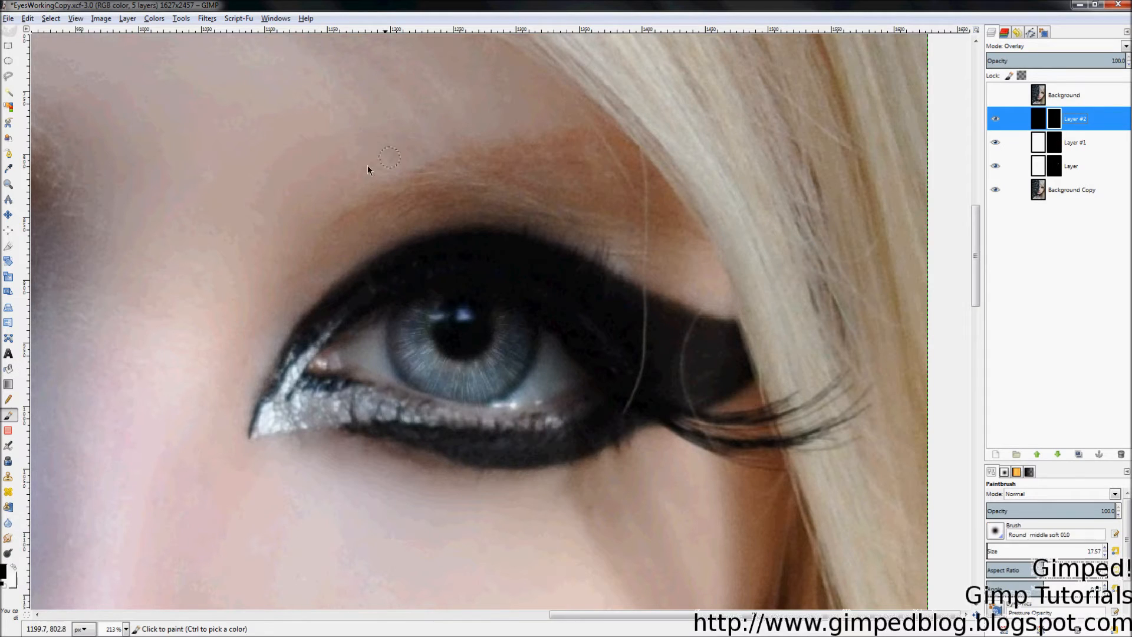
{"action": "left_click", "coordinate": [13, 566]}
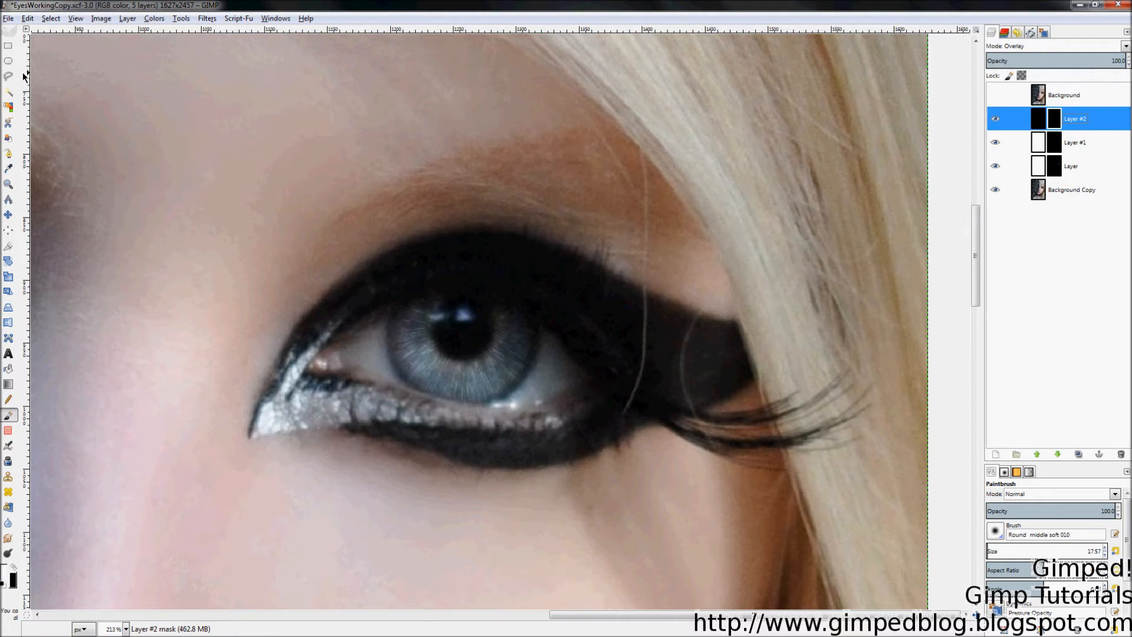
{"action": "key", "text": "shift+b"}
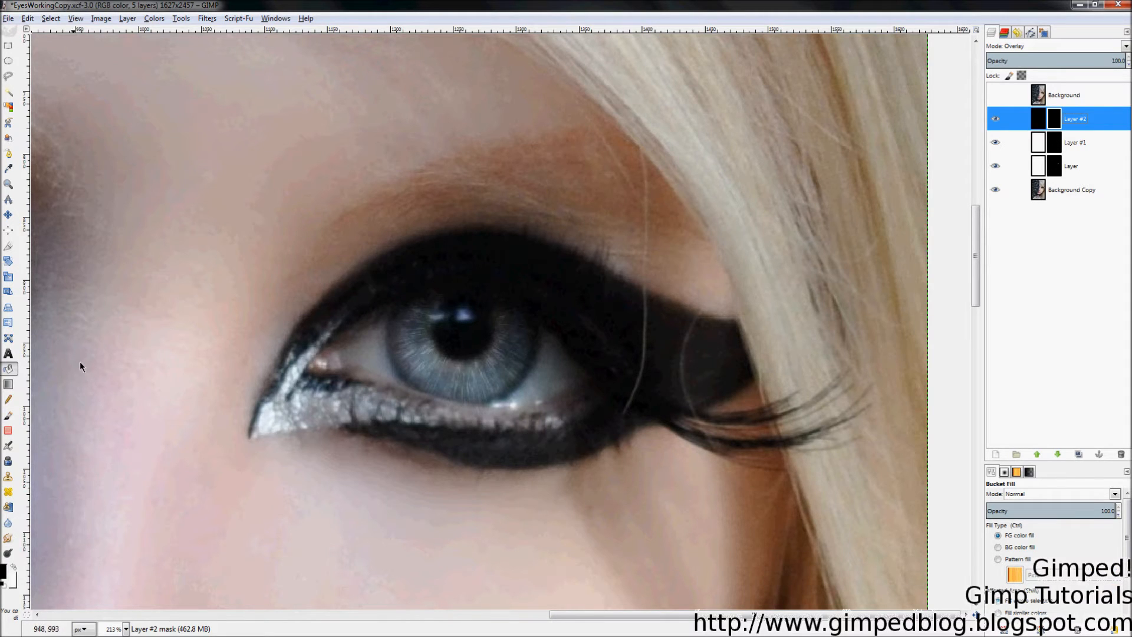
Step: Draw an elliptical selection around the eye and pull its edges in toward the iris
{"action": "left_click", "coordinate": [14, 63]}
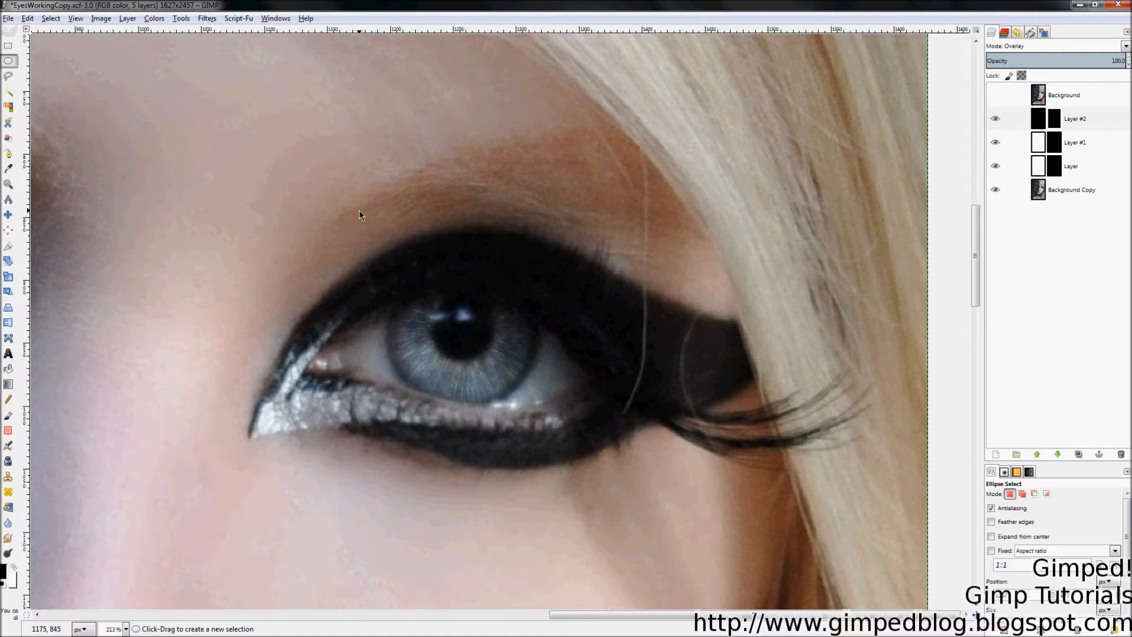
{"action": "left_click_drag", "start_coordinate": [358, 202], "coordinate": [559, 420]}
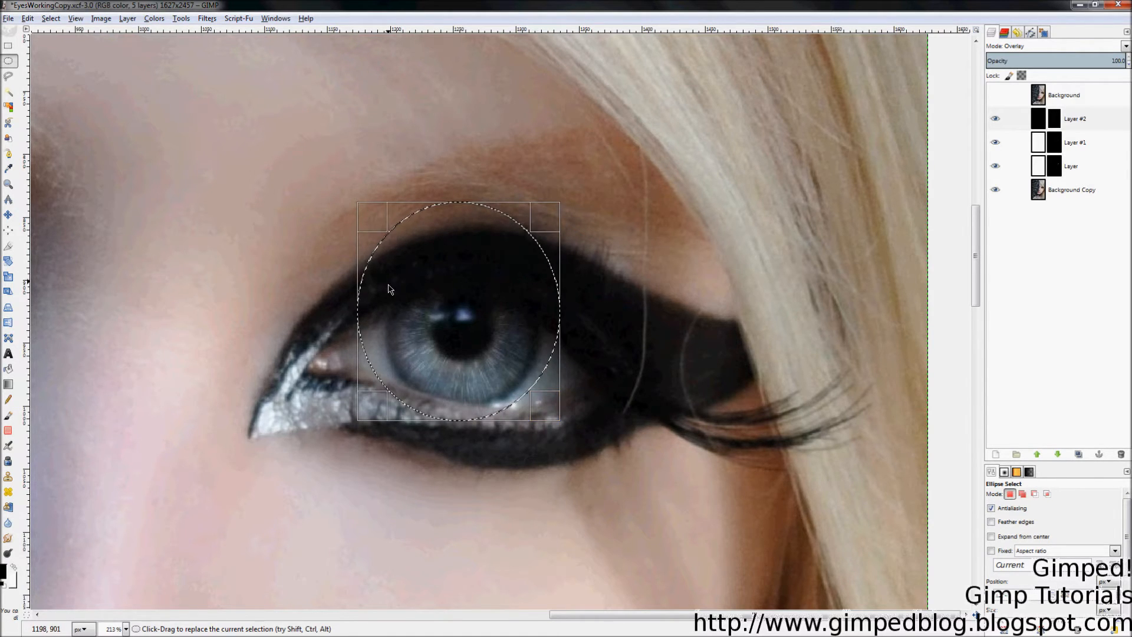
{"action": "left_click_drag", "start_coordinate": [383, 322], "coordinate": [410, 322]}
{"action": "left_click_drag", "start_coordinate": [484, 233], "coordinate": [479, 258]}
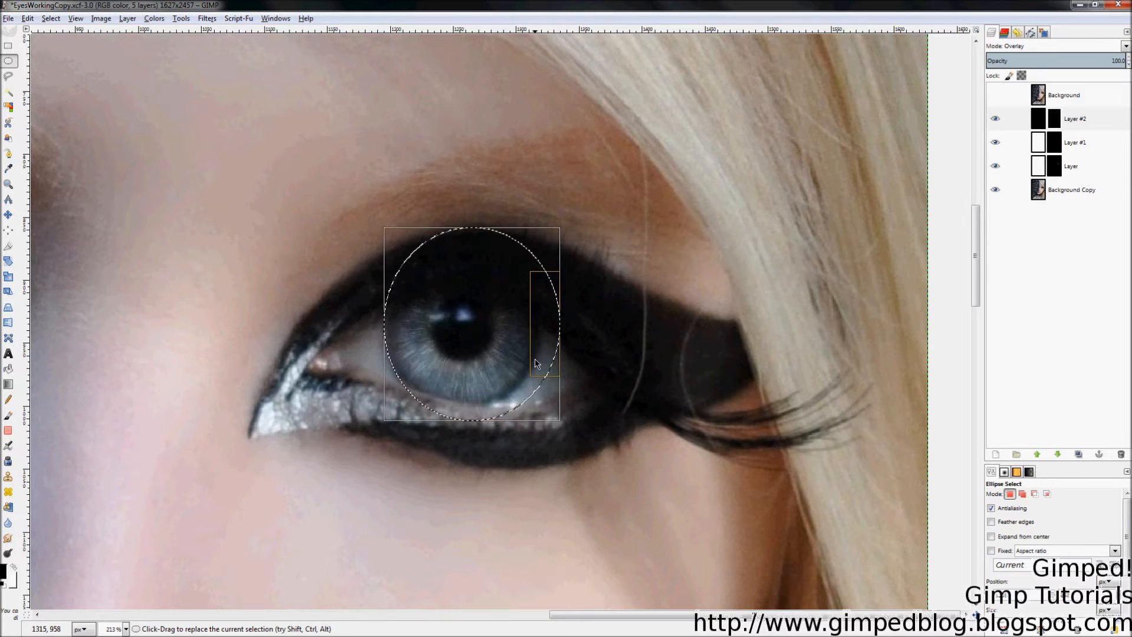
{"action": "left_click_drag", "start_coordinate": [472, 417], "coordinate": [472, 404]}
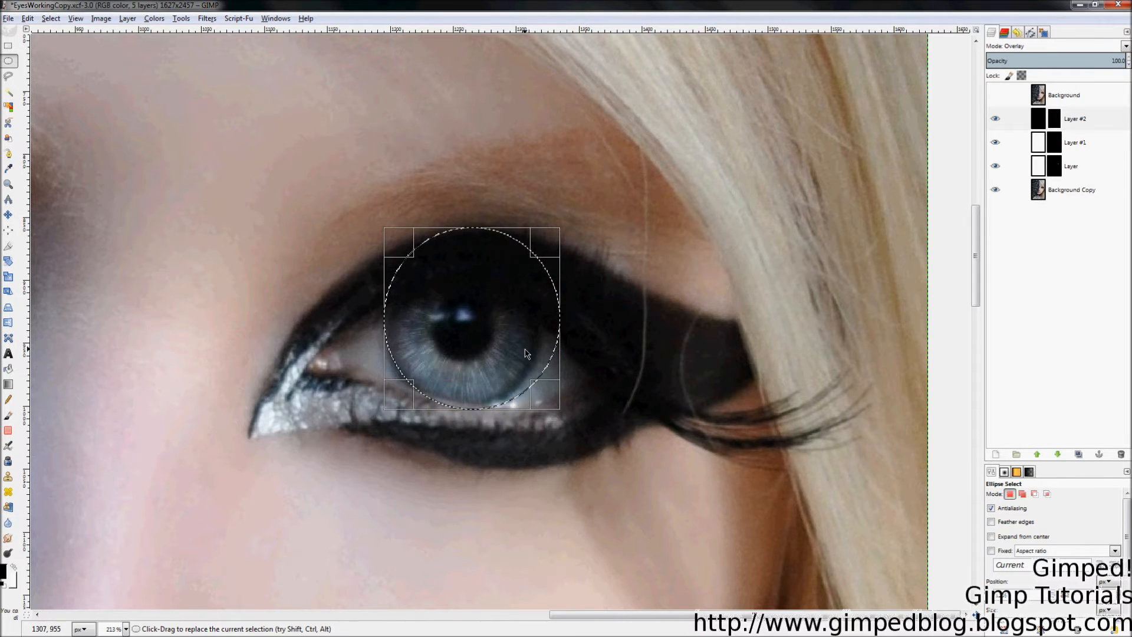
{"action": "left_click_drag", "start_coordinate": [527, 352], "coordinate": [510, 353]}
Step: Fine-tune the ellipse's edges to hug the iris and commit the selection
{"action": "left_click_drag", "start_coordinate": [390, 334], "coordinate": [391, 335]}
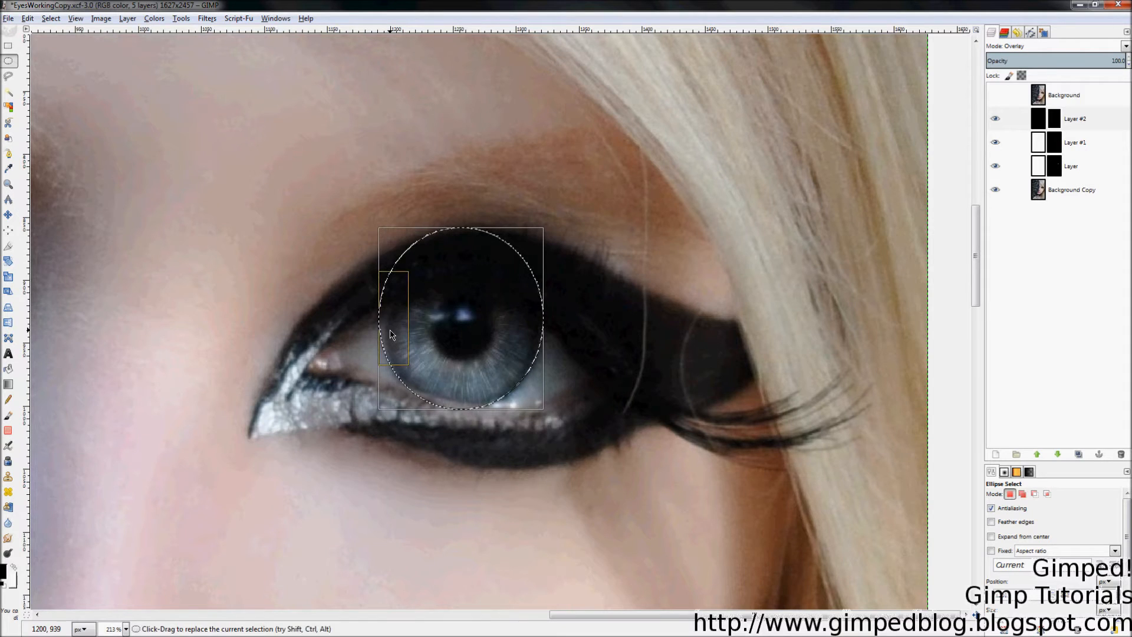
{"action": "left_click_drag", "start_coordinate": [457, 249], "coordinate": [457, 254]}
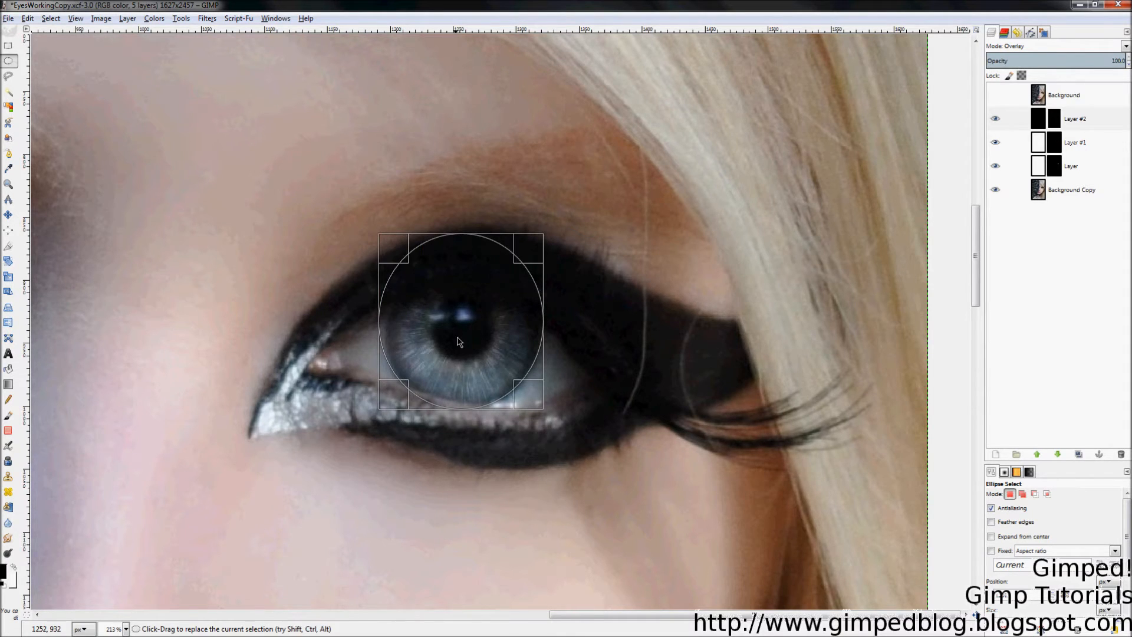
{"action": "left_click_drag", "start_coordinate": [459, 393], "coordinate": [459, 398]}
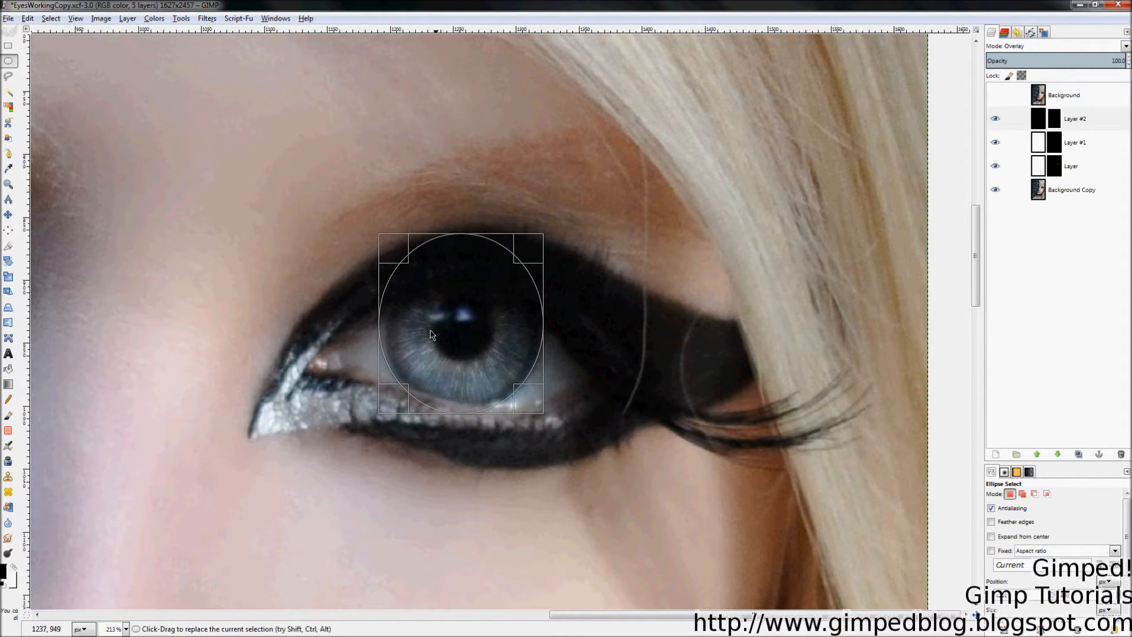
{"action": "left_click_drag", "start_coordinate": [387, 341], "coordinate": [394, 341]}
{"action": "left_click_drag", "start_coordinate": [453, 260], "coordinate": [453, 271]}
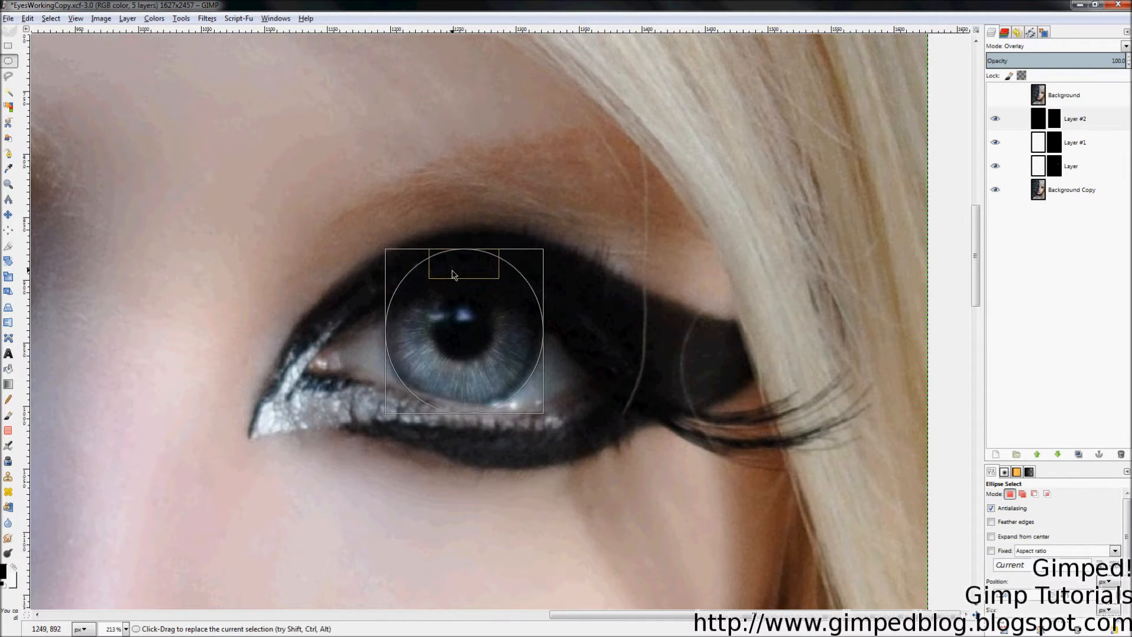
{"action": "left_click_drag", "start_coordinate": [474, 396], "coordinate": [474, 393]}
{"action": "left_click_drag", "start_coordinate": [523, 337], "coordinate": [521, 337]}
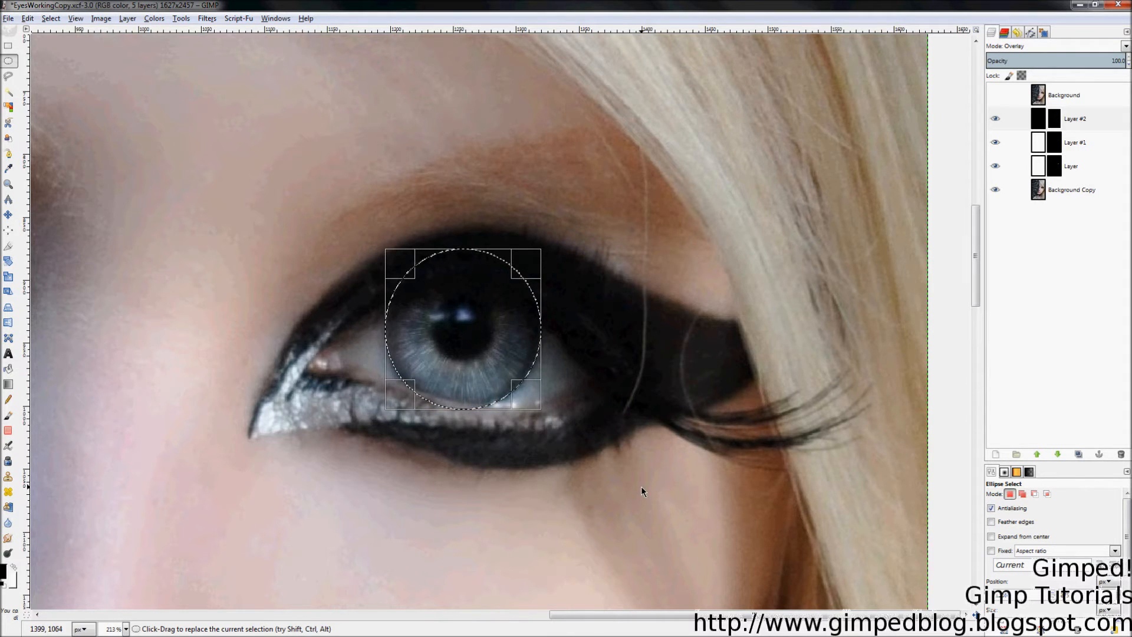
{"action": "key", "text": "Return"}
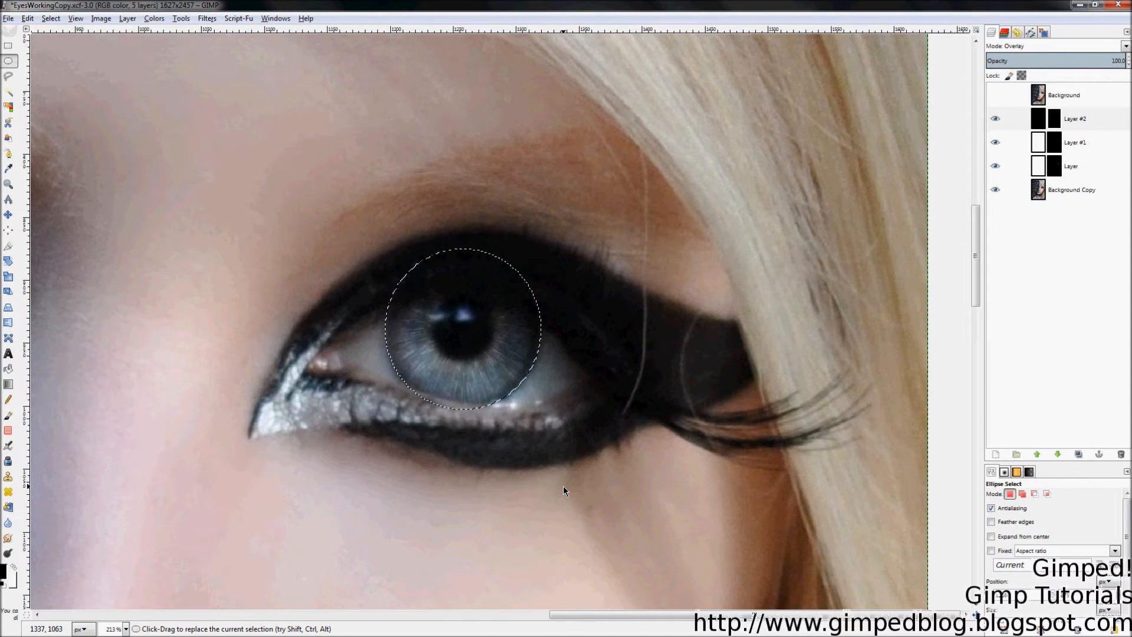
Step: Paint white on Layer #2's mask around the iris edge with a size-32 brush
{"action": "key", "text": "p"}
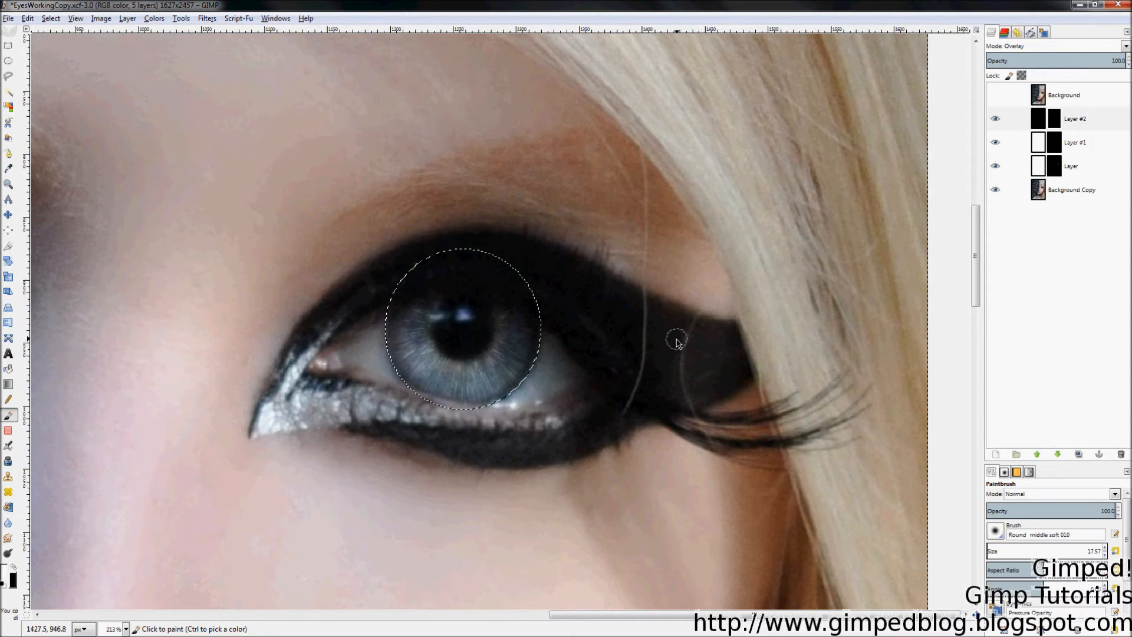
{"action": "left_click_drag", "start_coordinate": [994, 560], "coordinate": [1035, 562]}
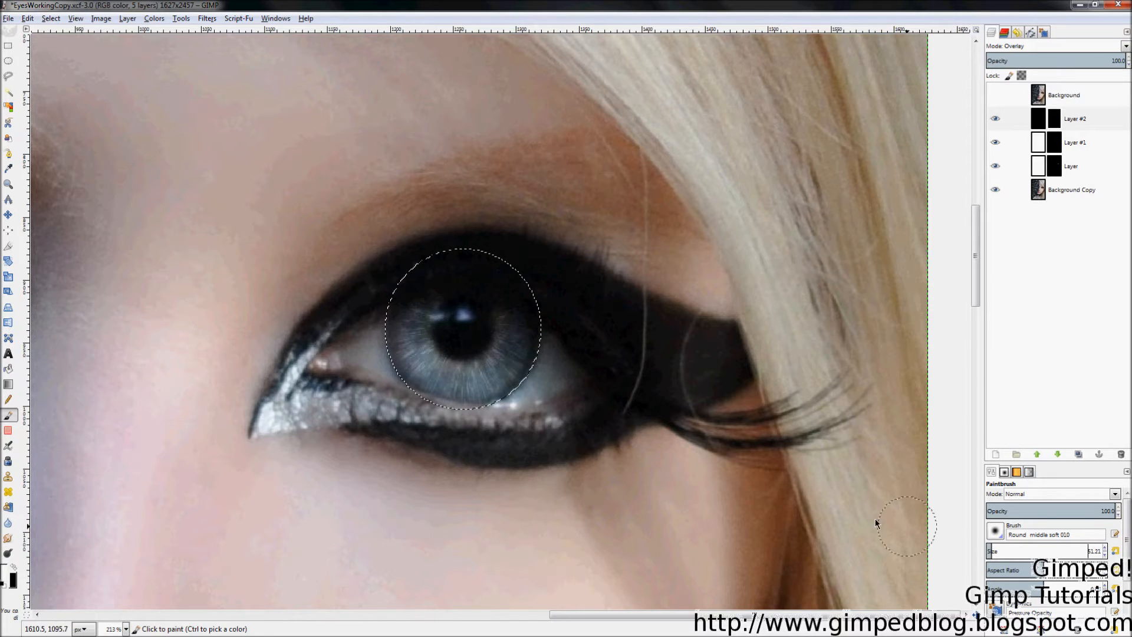
{"action": "left_click_drag", "start_coordinate": [378, 332], "coordinate": [380, 363]}
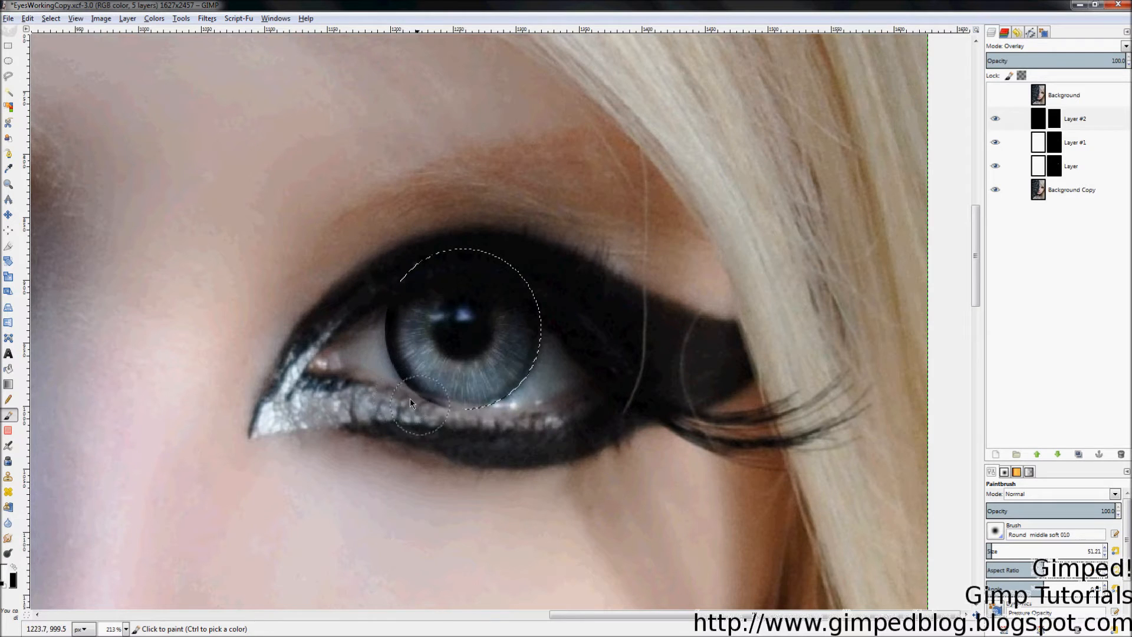
{"action": "left_click_drag", "start_coordinate": [459, 416], "coordinate": [520, 397]}
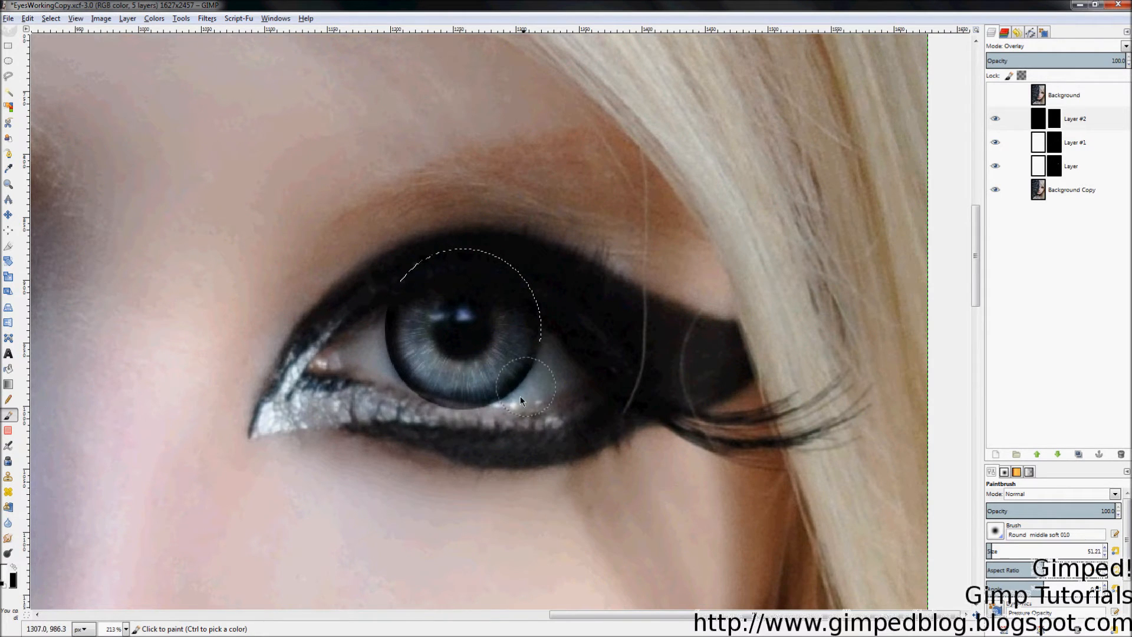
{"action": "left_click_drag", "start_coordinate": [544, 354], "coordinate": [546, 322]}
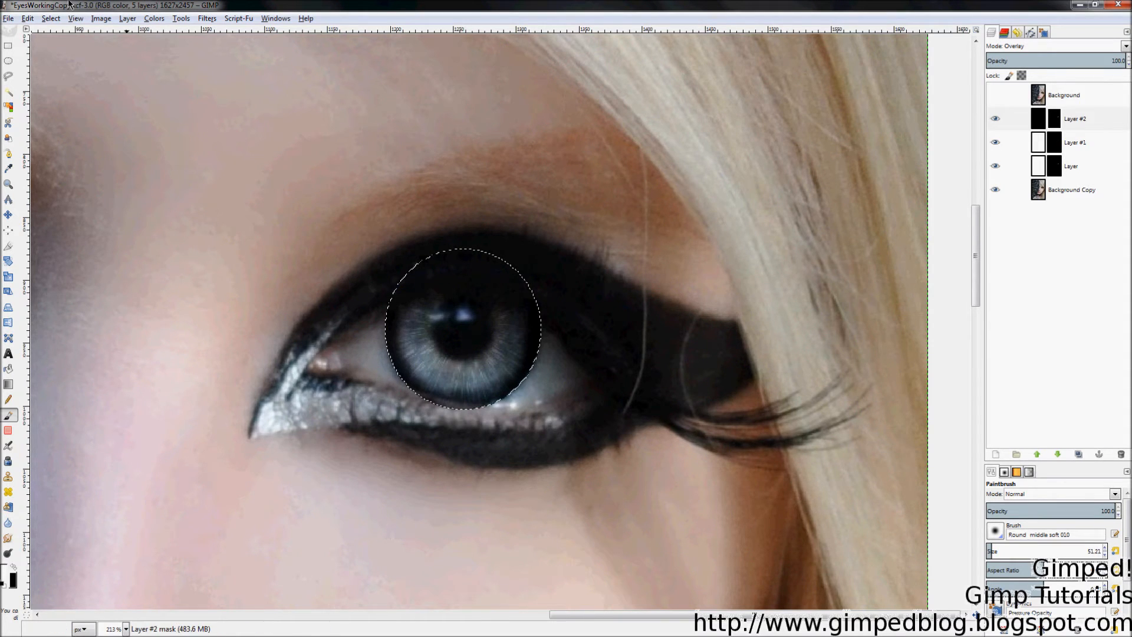
Step: Deselect, then paint black with a size-26 brush along the lower lash line below the iris
{"action": "left_click", "coordinate": [57, 23]}
{"action": "left_click", "coordinate": [67, 47]}
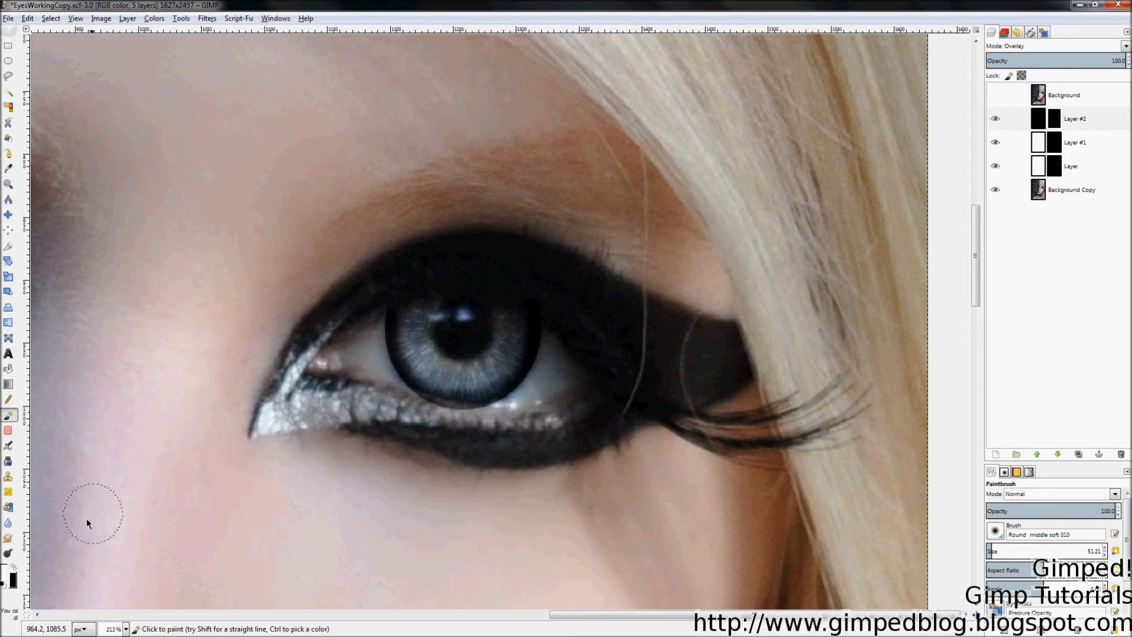
{"action": "left_click", "coordinate": [14, 567]}
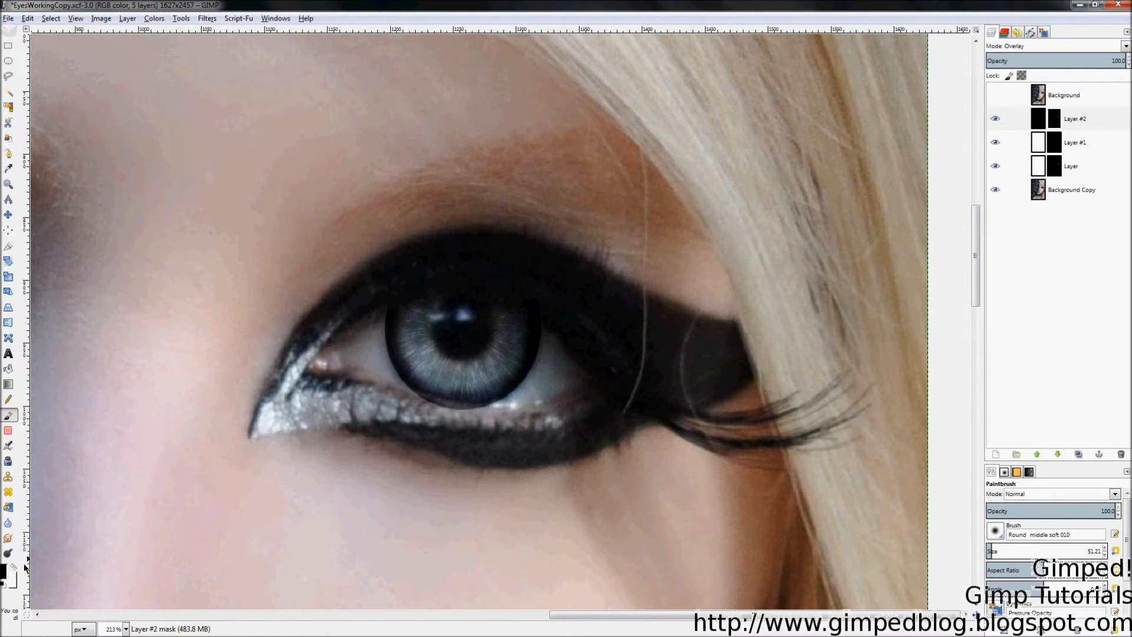
{"action": "left_click_drag", "start_coordinate": [1069, 563], "coordinate": [1040, 563]}
{"action": "mouse_move", "coordinate": [428, 423]}
{"action": "left_mouse_down"}
{"action": "mouse_move", "coordinate": [492, 422]}
{"action": "mouse_move", "coordinate": [457, 416]}
{"action": "left_mouse_up"}
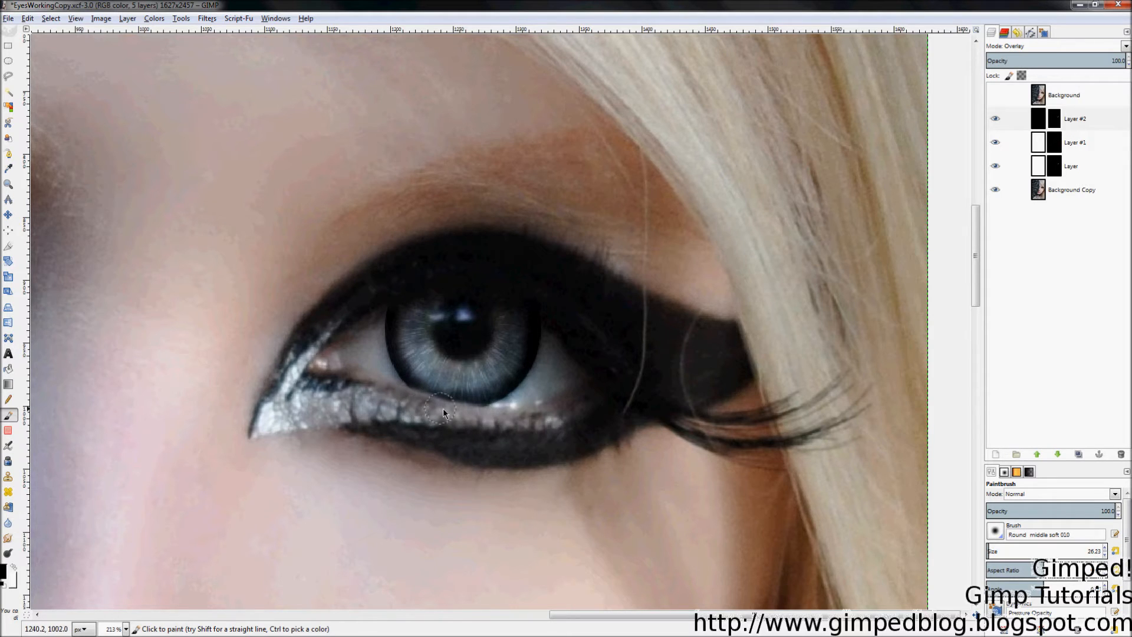
{"action": "left_click_drag", "start_coordinate": [474, 417], "coordinate": [476, 418]}
Step: Select Layer #2, zoom in on the eye, and toggle the layer to compare the iris
{"action": "left_click", "coordinate": [1002, 120]}
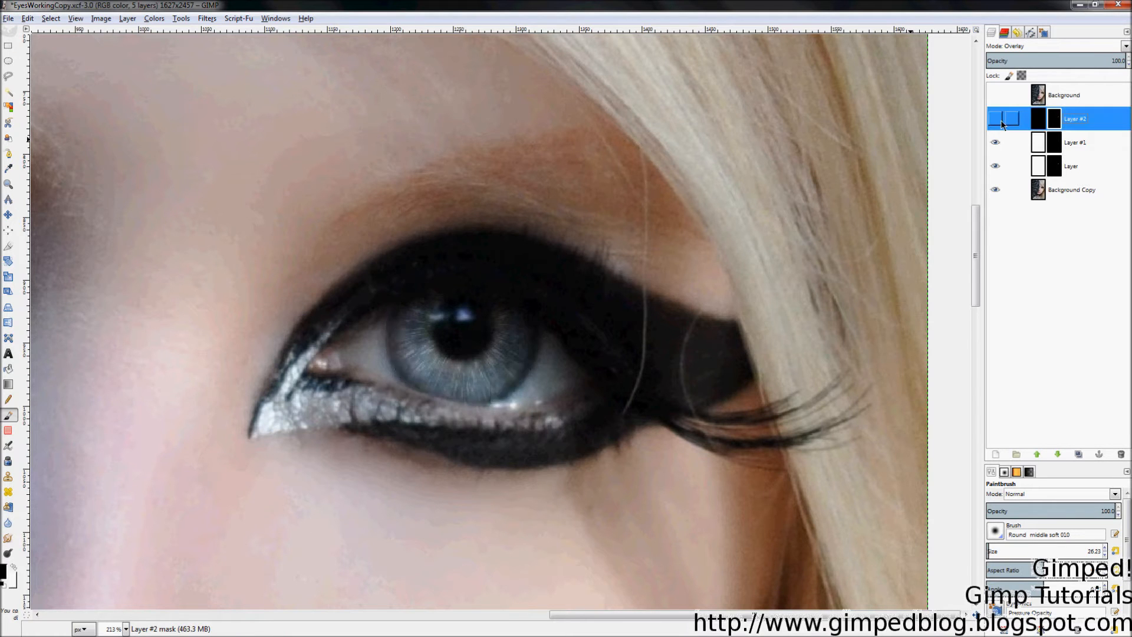
{"action": "key", "text": "e"}
{"action": "scroll", "coordinate": [893, 337], "scroll_direction": "down", "scroll_amount": 5}
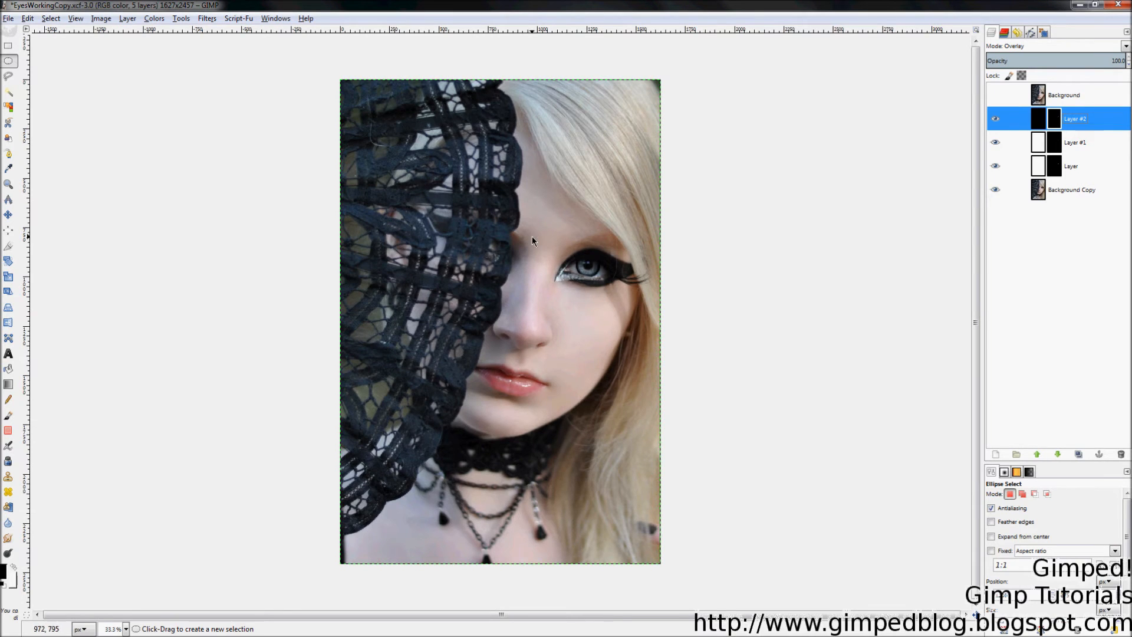
{"action": "key", "text": "z"}
{"action": "left_click_drag", "start_coordinate": [532, 203], "coordinate": [655, 313]}
{"action": "left_click", "coordinate": [341, 423]}
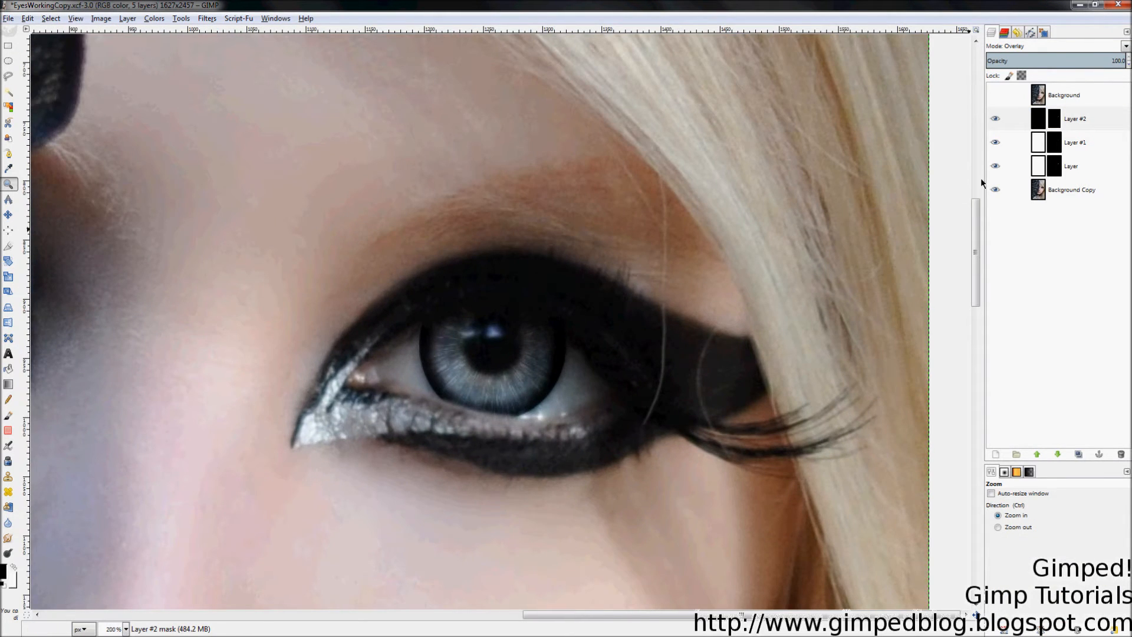
{"action": "left_click", "coordinate": [995, 121]}
{"action": "left_click", "coordinate": [995, 120]}
{"action": "left_click", "coordinate": [995, 121]}
{"action": "left_click", "coordinate": [994, 121]}
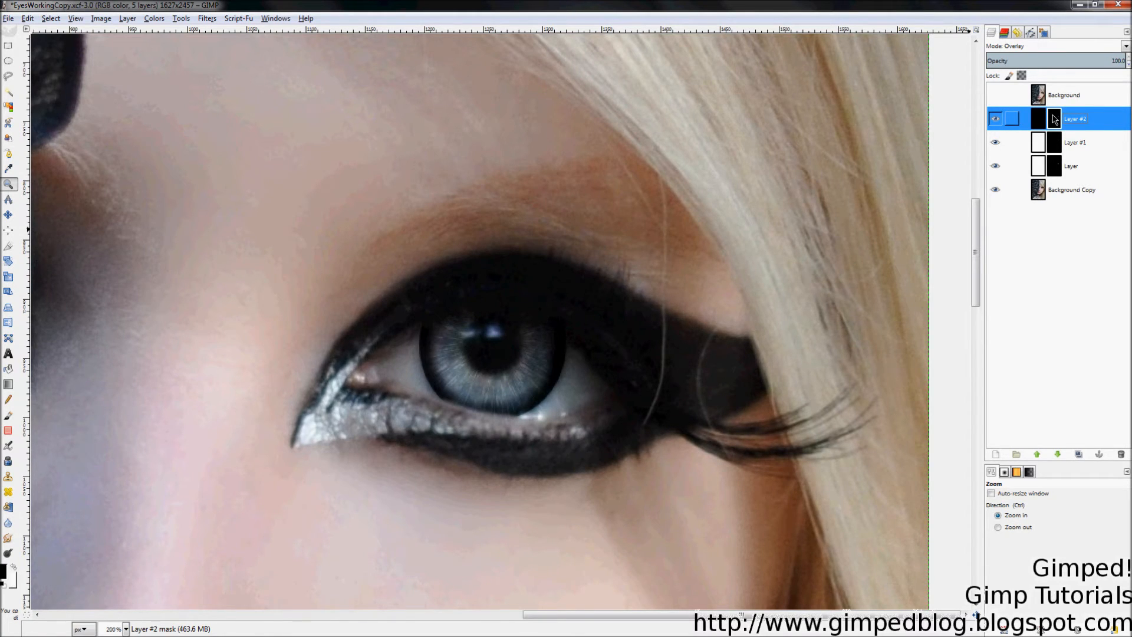
Step: With an 84-size brush, paint the mask over the iris centre and compare with and without Layer #2
{"action": "key", "text": "p"}
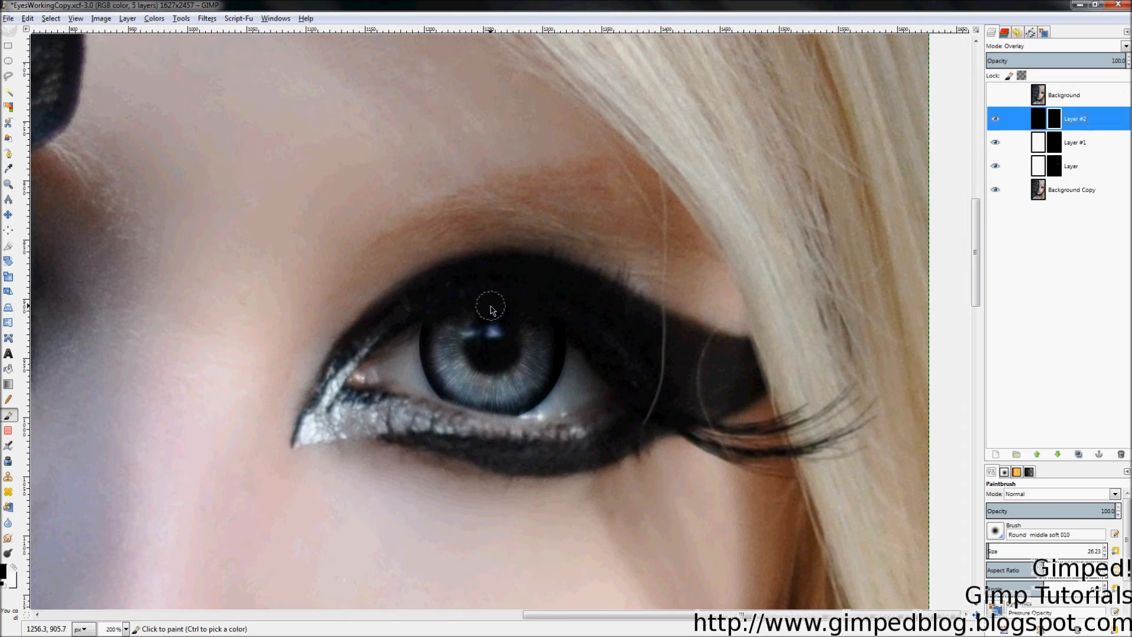
{"action": "left_click_drag", "start_coordinate": [1006, 563], "coordinate": [1011, 564]}
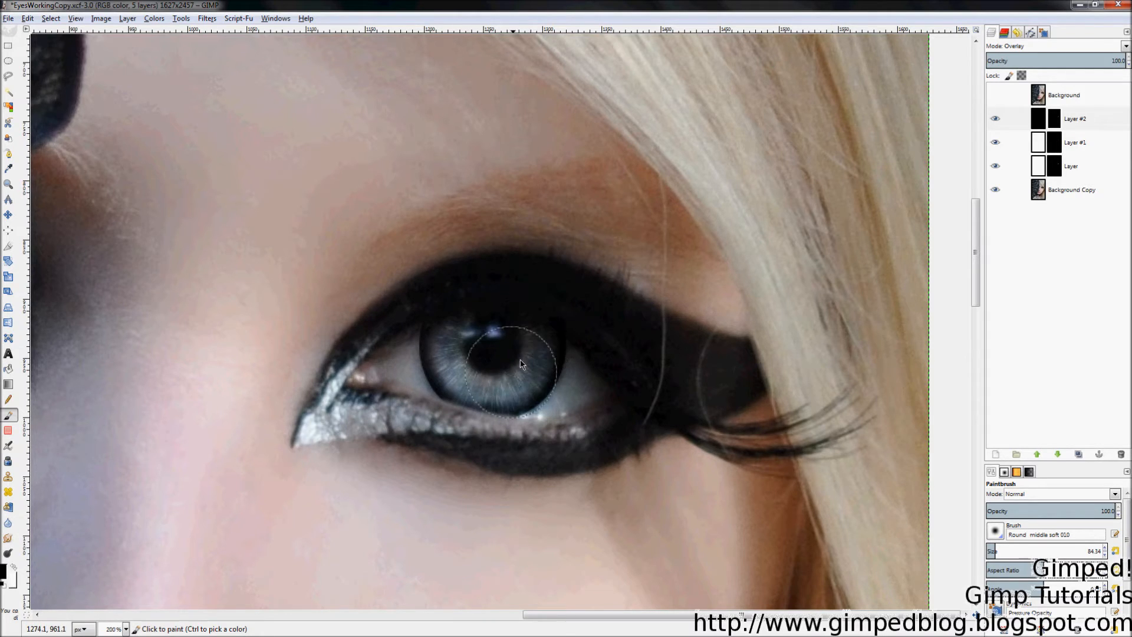
{"action": "mouse_move", "coordinate": [493, 341]}
{"action": "left_mouse_down"}
{"action": "mouse_move", "coordinate": [469, 361]}
{"action": "mouse_move", "coordinate": [481, 363]}
{"action": "left_mouse_up"}
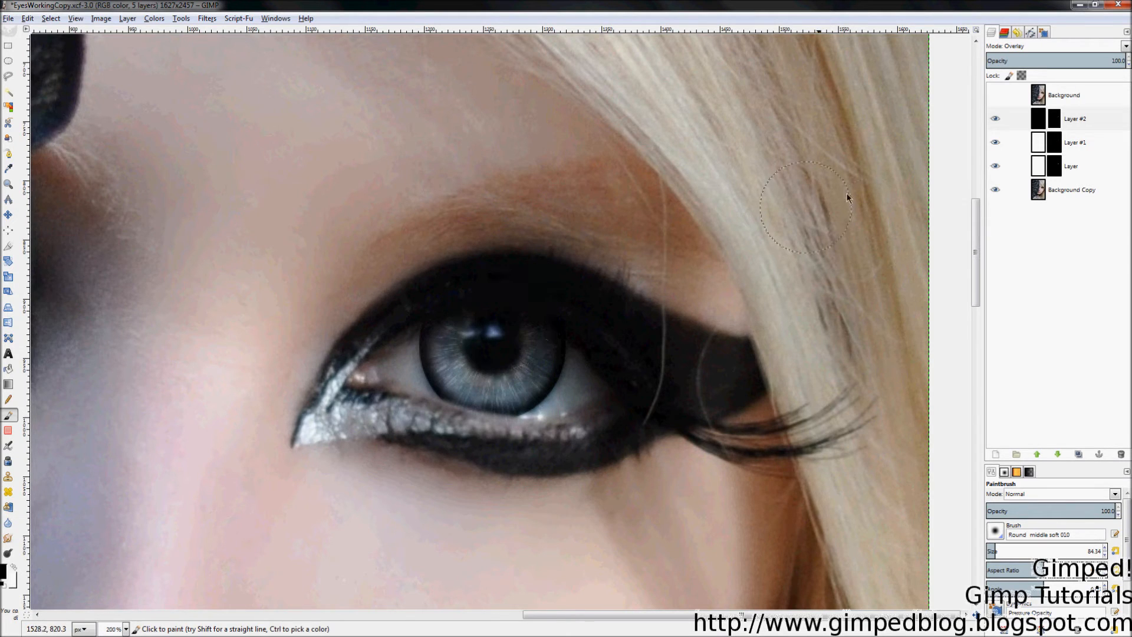
{"action": "left_click", "coordinate": [996, 119]}
{"action": "left_click", "coordinate": [995, 120]}
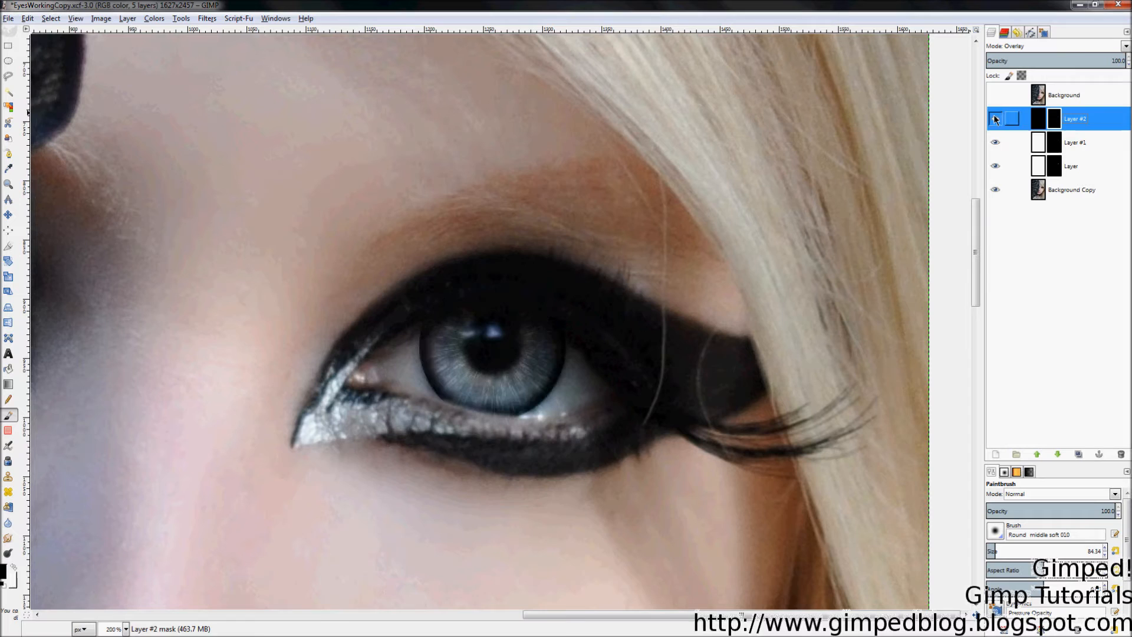
{"action": "left_click", "coordinate": [995, 96]}
{"action": "left_click", "coordinate": [995, 95]}
{"action": "key", "text": "z"}
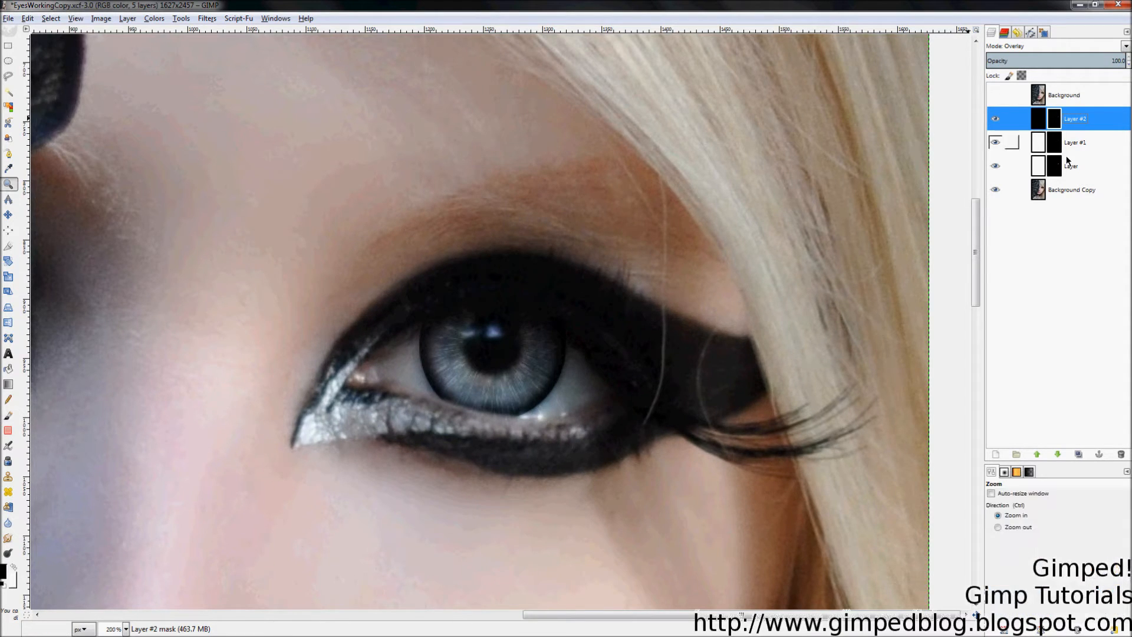
Step: Lower Layer #2's opacity to about 63, then compare against the Background layer and zoom into the eye
{"action": "left_click_drag", "start_coordinate": [1092, 66], "coordinate": [574, 127]}
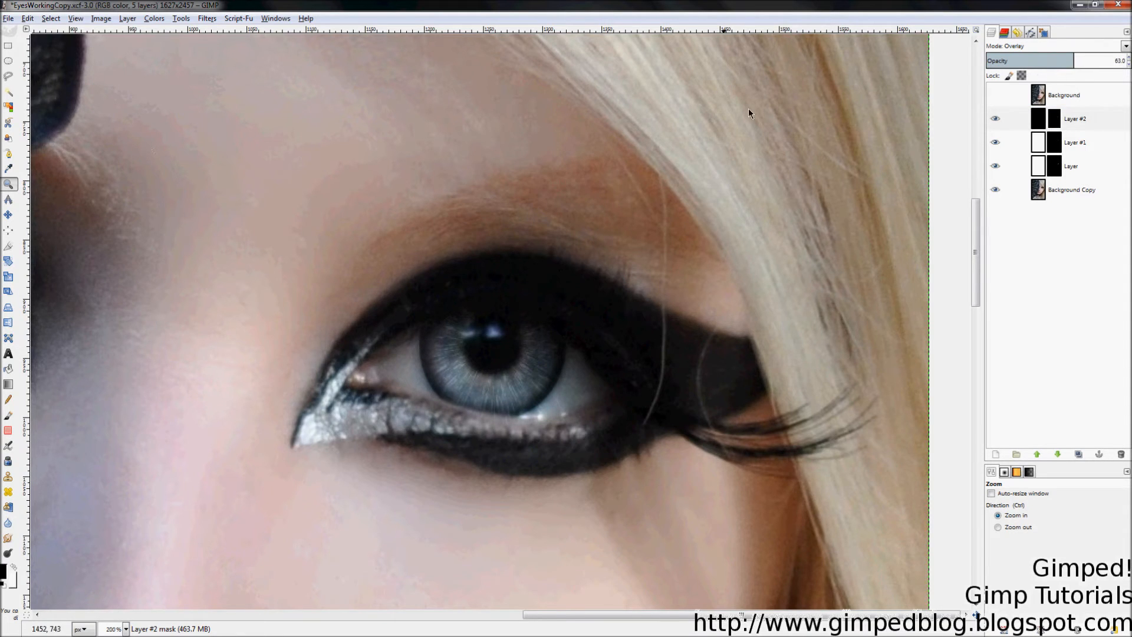
{"action": "scroll", "coordinate": [826, 229], "scroll_direction": "down", "scroll_amount": 4}
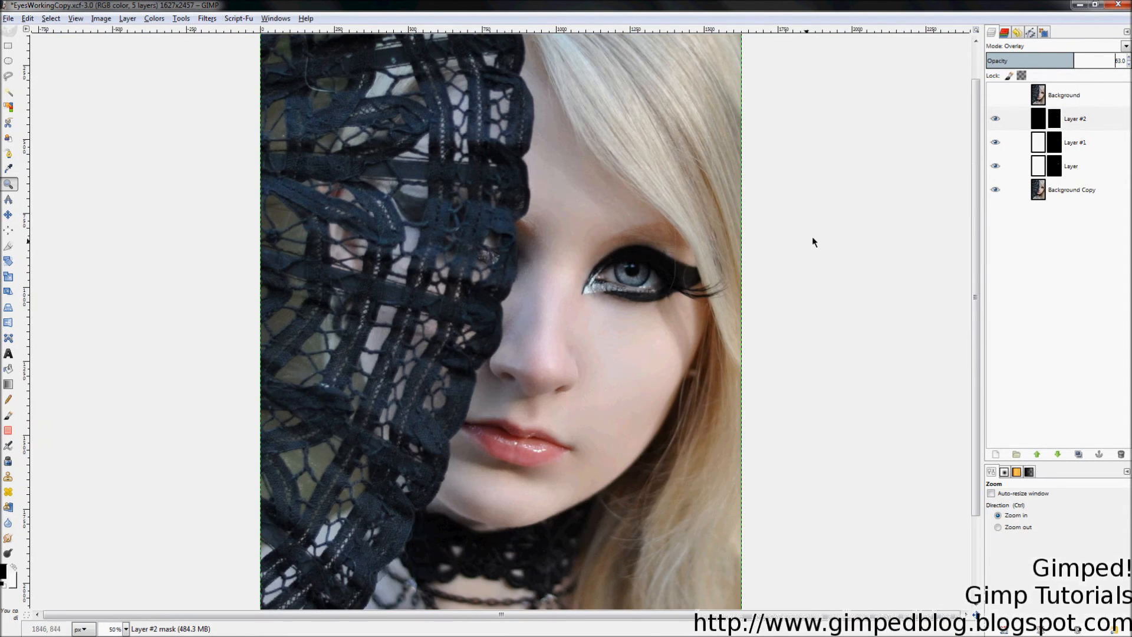
{"action": "left_click", "coordinate": [999, 94]}
{"action": "left_click", "coordinate": [999, 94]}
{"action": "left_click_drag", "start_coordinate": [550, 215], "coordinate": [719, 322]}
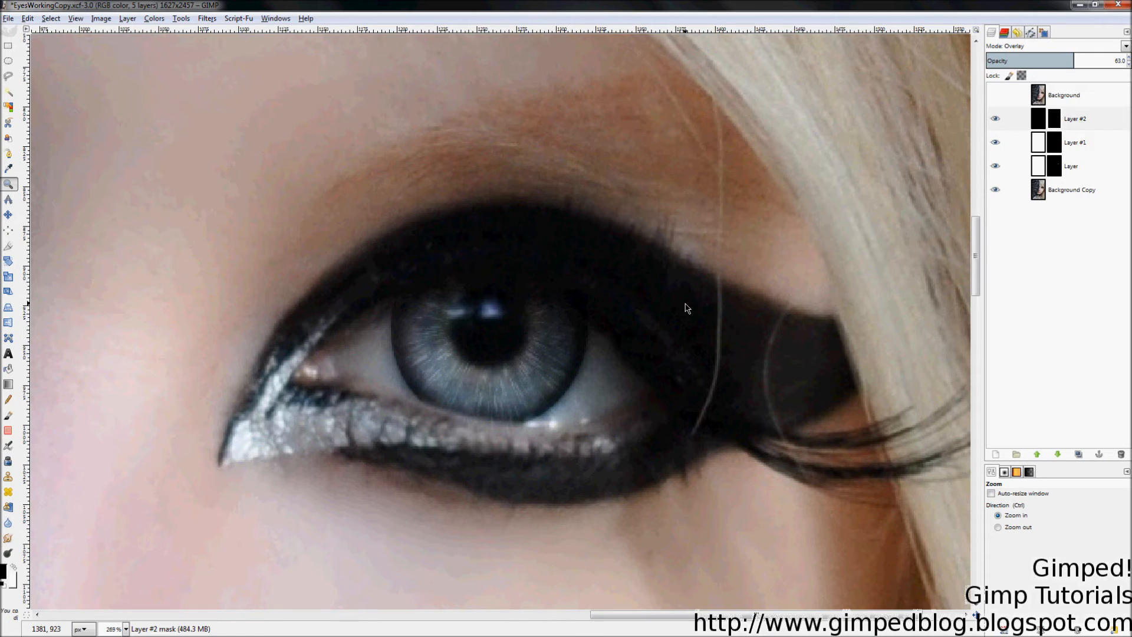
Step: Add a white-filled Layer #3 above Layer #2 and set its mode to Saturation
{"action": "right_click", "coordinate": [1077, 119]}
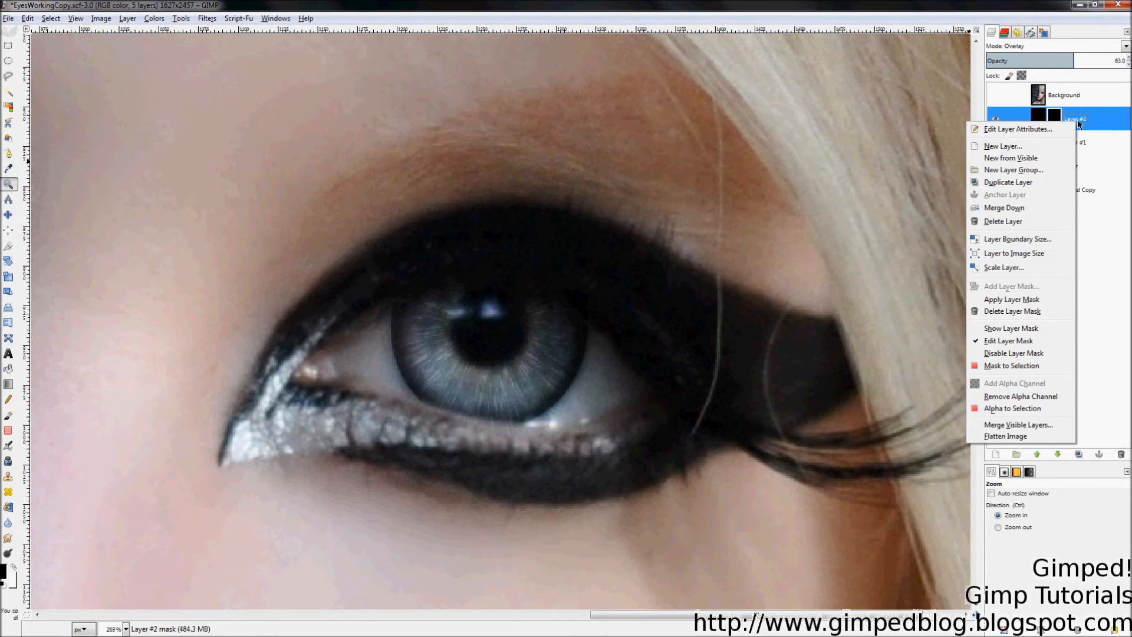
{"action": "left_click", "coordinate": [1025, 145]}
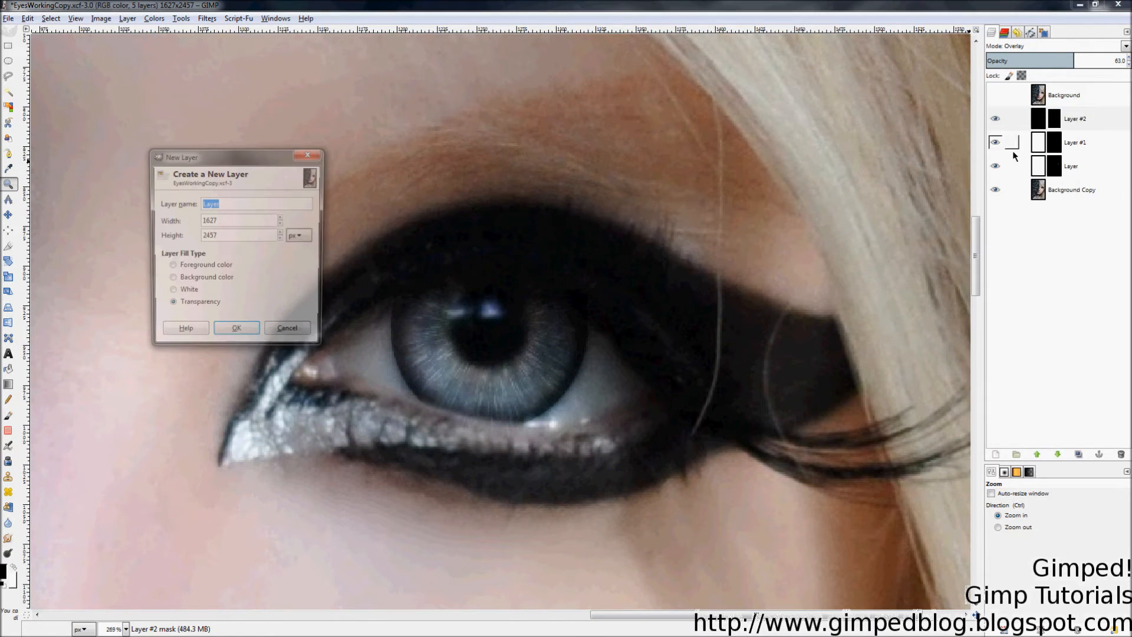
{"action": "left_click", "coordinate": [179, 294]}
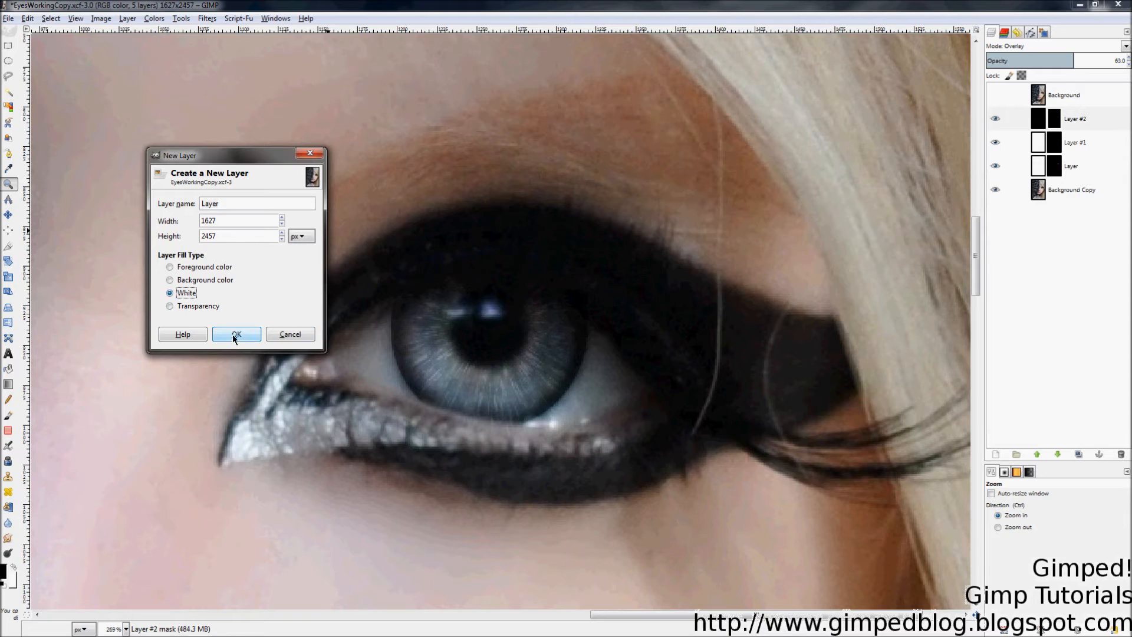
{"action": "left_click", "coordinate": [234, 335]}
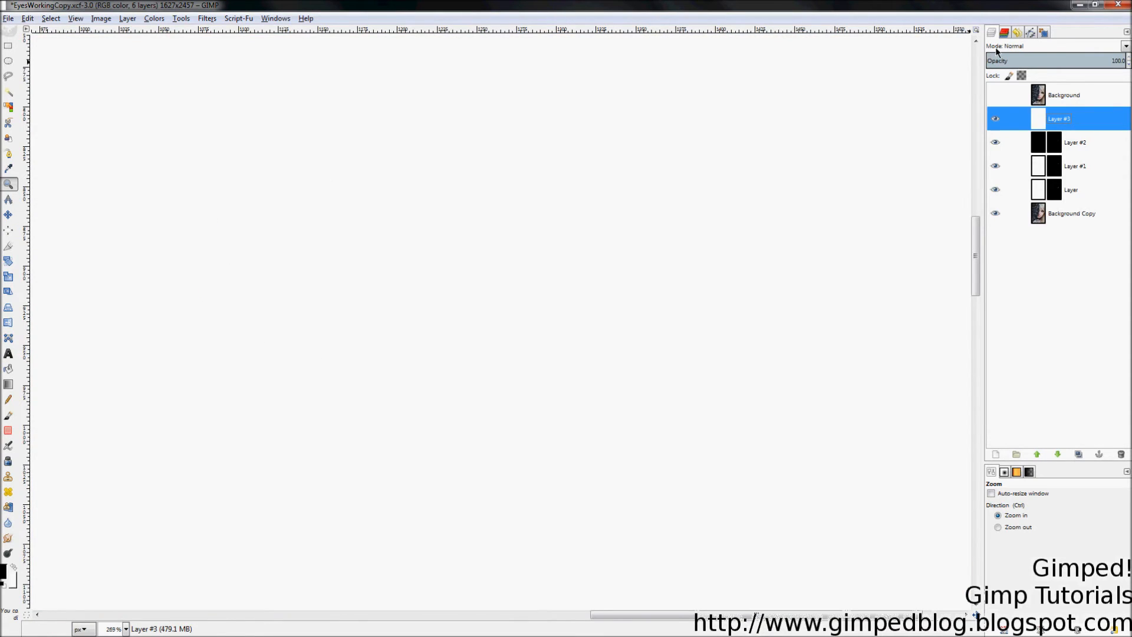
{"action": "left_click", "coordinate": [1034, 47]}
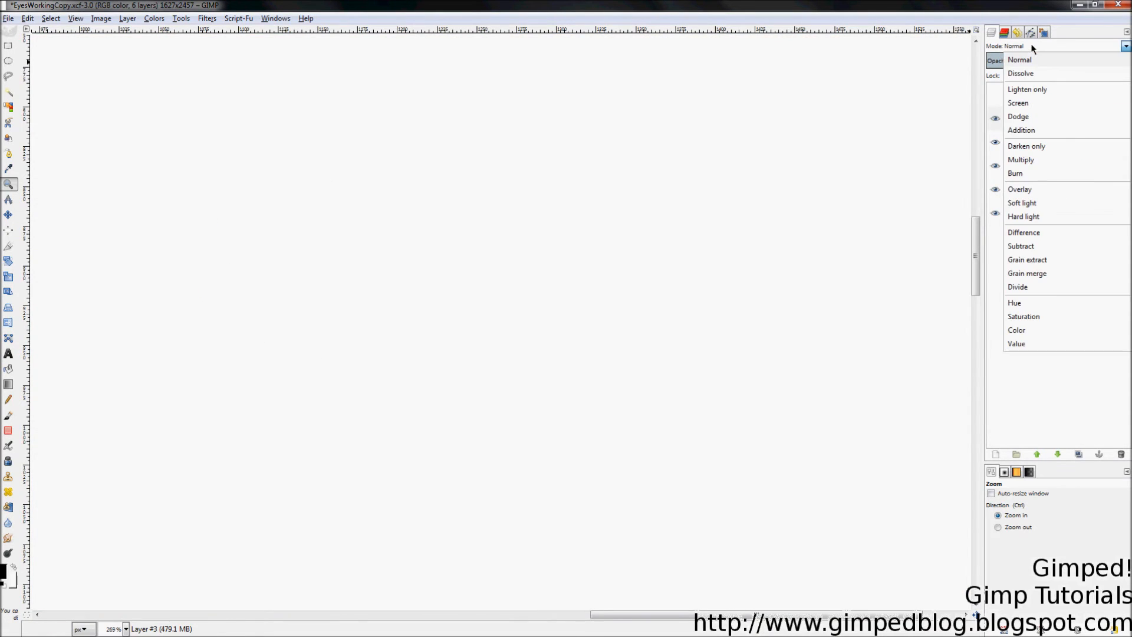
{"action": "left_click", "coordinate": [1018, 318]}
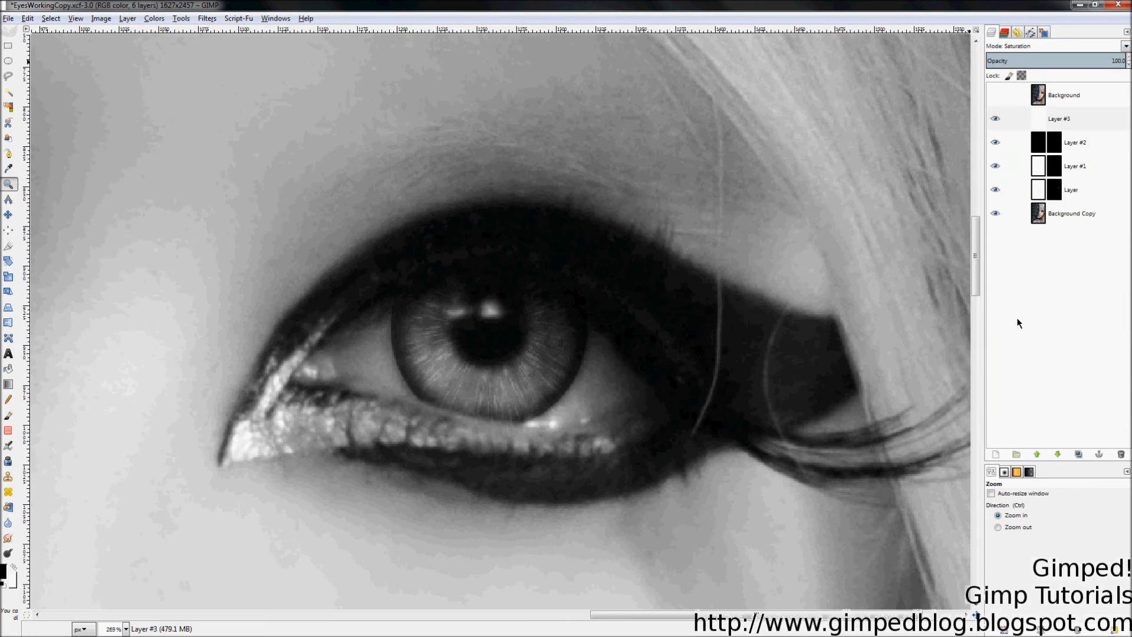
Step: Toggle Layer #3 on and off to compare the grayscale and colour versions
{"action": "left_click", "coordinate": [994, 119]}
{"action": "left_click", "coordinate": [995, 120]}
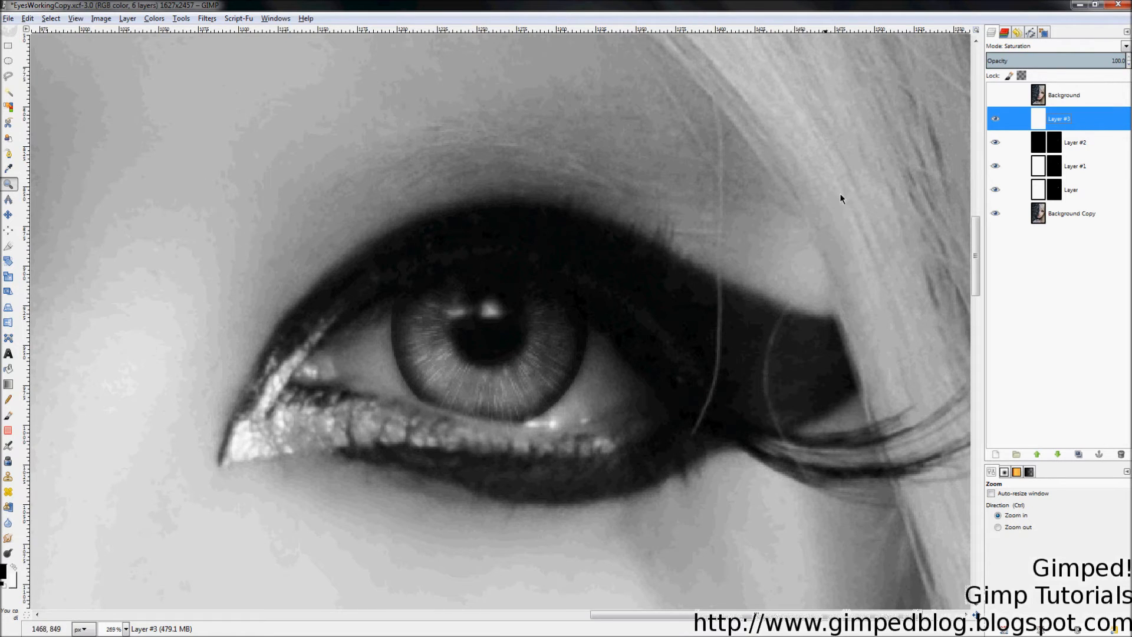
{"action": "left_click", "coordinate": [994, 118]}
{"action": "left_click", "coordinate": [995, 120]}
{"action": "left_click", "coordinate": [995, 120]}
{"action": "left_click", "coordinate": [995, 119]}
{"action": "left_click", "coordinate": [997, 119]}
{"action": "left_click", "coordinate": [1001, 118]}
Step: Add an all-black layer mask to Layer #3
{"action": "right_click", "coordinate": [1053, 129]}
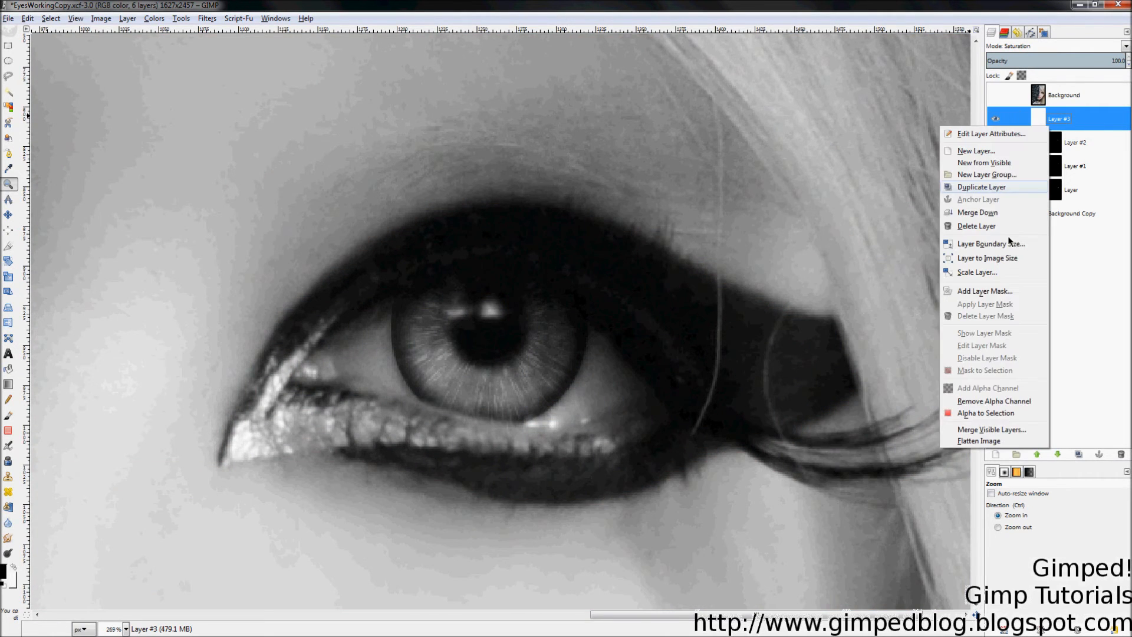
{"action": "left_click", "coordinate": [997, 291]}
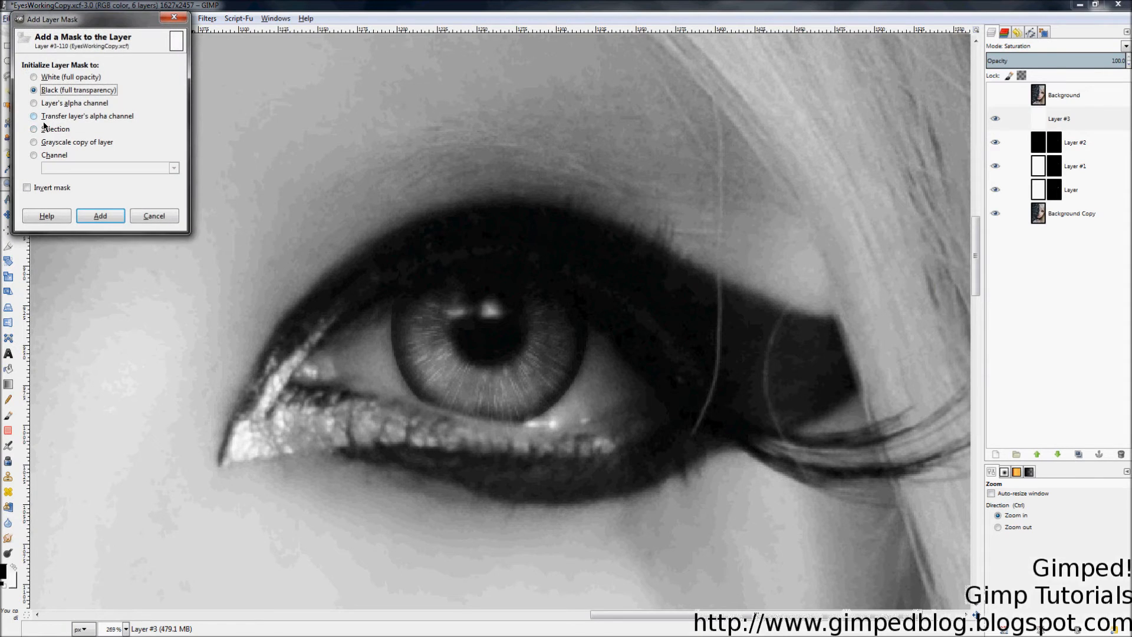
{"action": "left_click", "coordinate": [99, 216]}
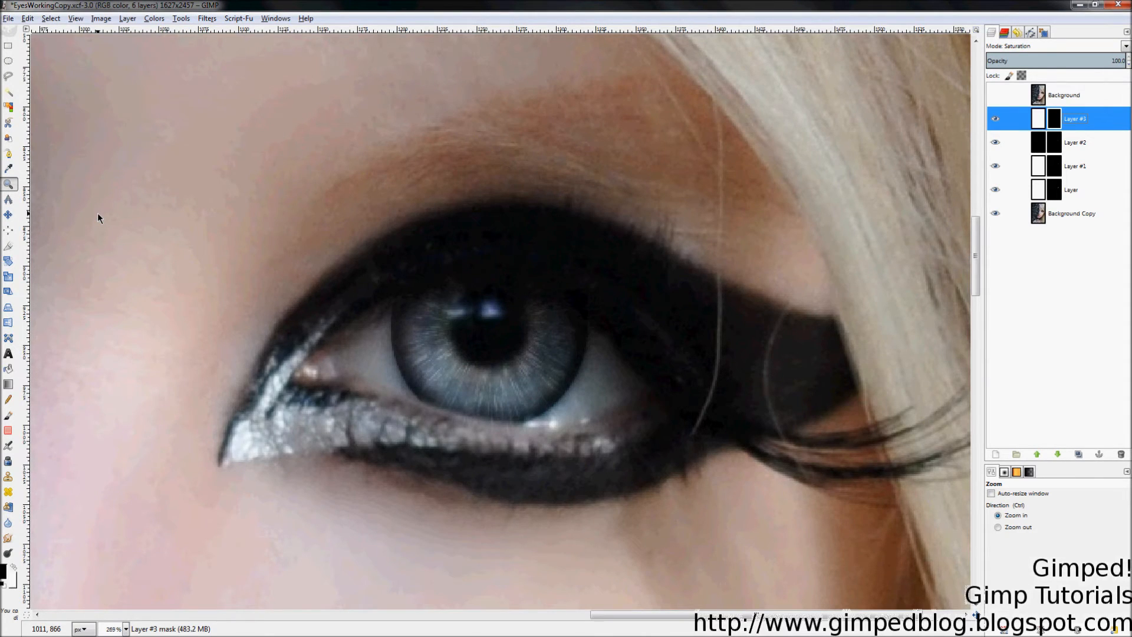
Step: With a 37.45-size brush, paint white on Layer #3's mask over the eye whites
{"action": "key", "text": "p"}
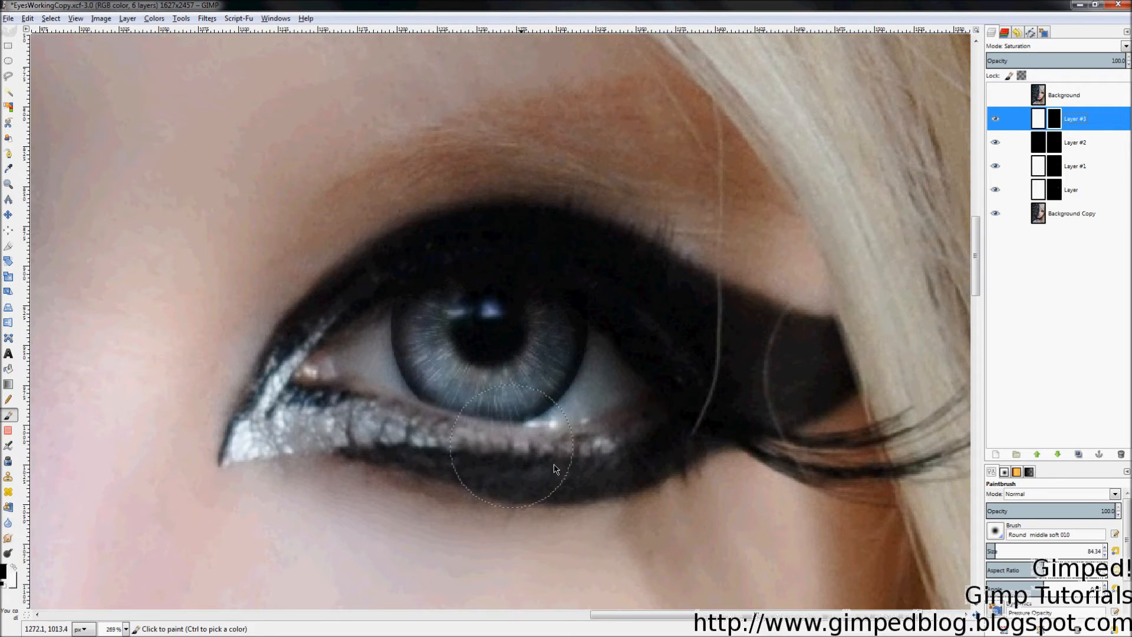
{"action": "left_click_drag", "start_coordinate": [1064, 555], "coordinate": [1014, 556]}
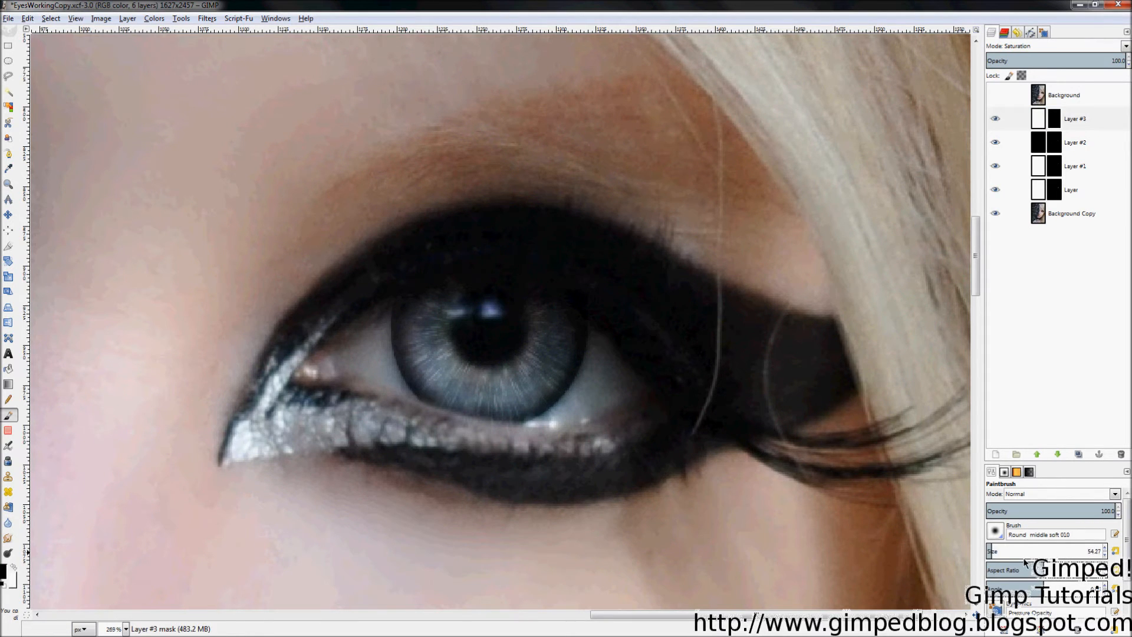
{"action": "left_click", "coordinate": [597, 381]}
{"action": "key", "text": "x"}
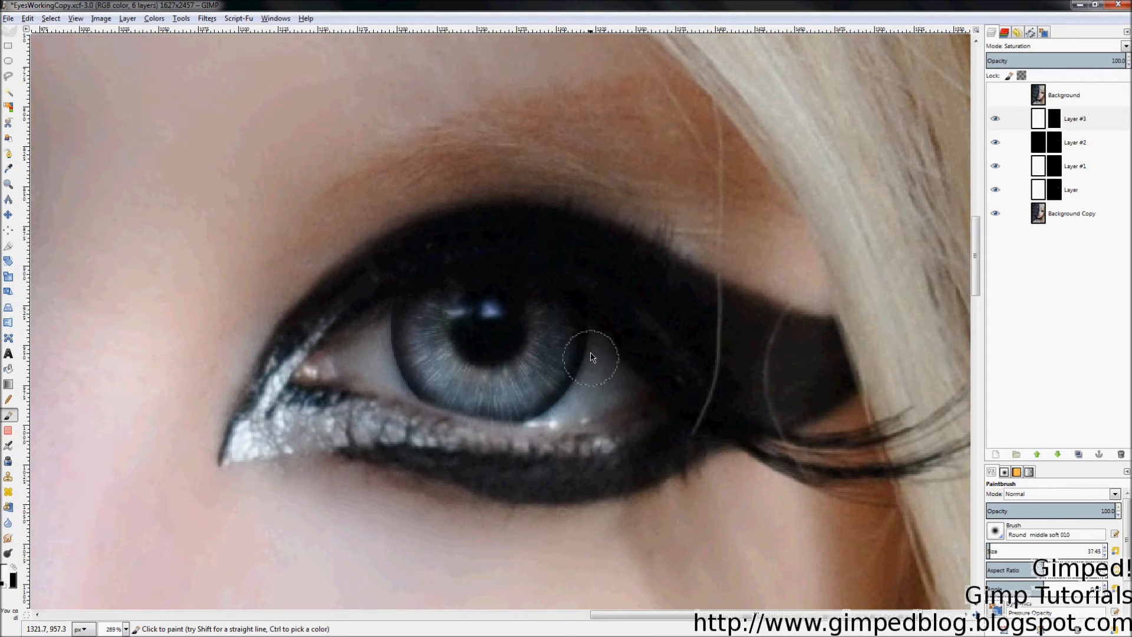
{"action": "mouse_move", "coordinate": [594, 374]}
{"action": "left_mouse_down"}
{"action": "mouse_move", "coordinate": [597, 344]}
{"action": "mouse_move", "coordinate": [598, 383]}
{"action": "mouse_move", "coordinate": [613, 373]}
{"action": "mouse_move", "coordinate": [575, 405]}
{"action": "left_mouse_up"}
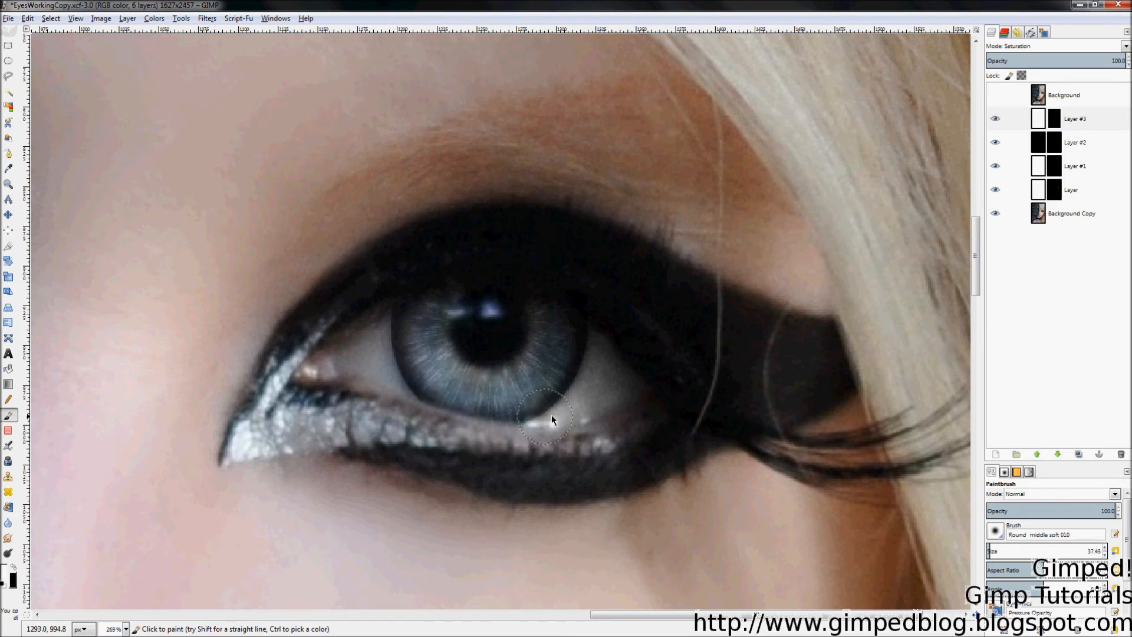
{"action": "mouse_move", "coordinate": [331, 369]}
{"action": "left_mouse_down"}
{"action": "mouse_move", "coordinate": [377, 331]}
{"action": "mouse_move", "coordinate": [372, 372]}
{"action": "mouse_move", "coordinate": [357, 364]}
{"action": "mouse_move", "coordinate": [388, 378]}
{"action": "mouse_move", "coordinate": [348, 359]}
{"action": "left_mouse_up"}
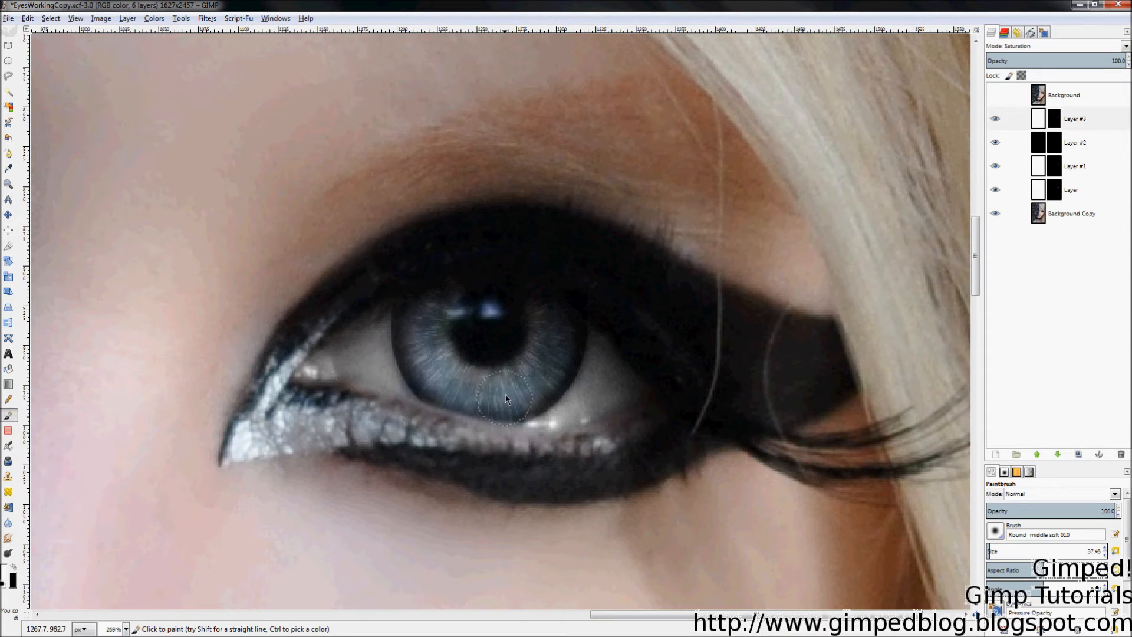
{"action": "key", "text": "x"}
{"action": "key", "text": "x"}
{"action": "key", "text": "x"}
Step: Toggle Layer #3 repeatedly to compare the eye whites with and without desaturation
{"action": "left_click", "coordinate": [995, 120]}
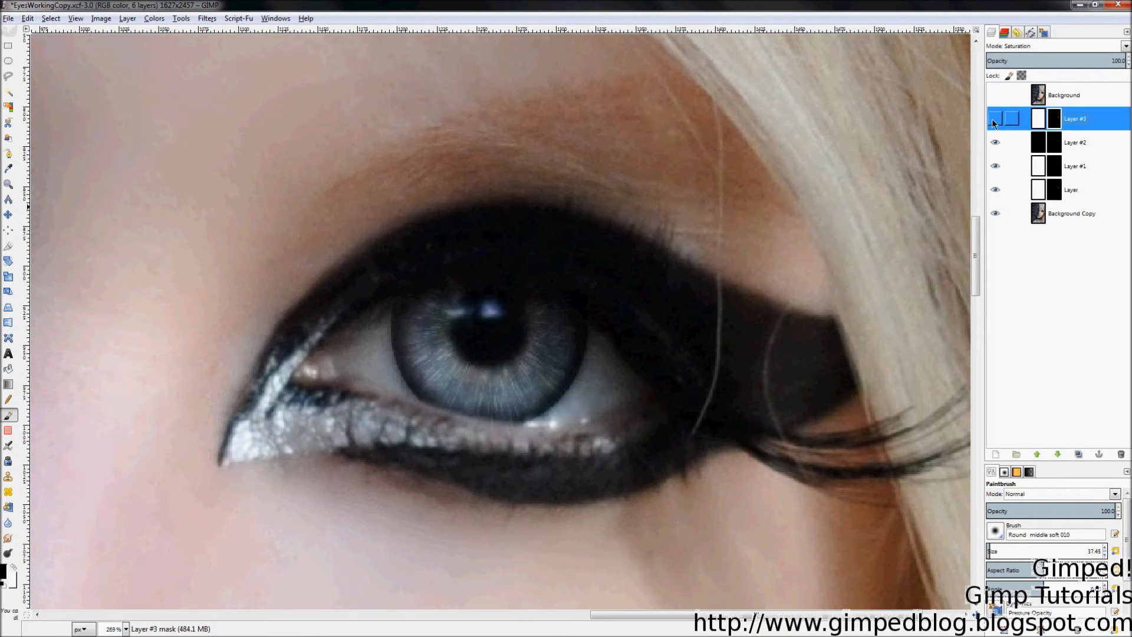
{"action": "left_click", "coordinate": [994, 120]}
{"action": "left_click", "coordinate": [995, 120]}
{"action": "left_click", "coordinate": [995, 120]}
{"action": "left_click", "coordinate": [995, 119]}
{"action": "left_click", "coordinate": [995, 119]}
{"action": "left_click", "coordinate": [994, 121]}
{"action": "left_click", "coordinate": [996, 121]}
{"action": "left_click", "coordinate": [996, 121]}
{"action": "left_click", "coordinate": [996, 120]}
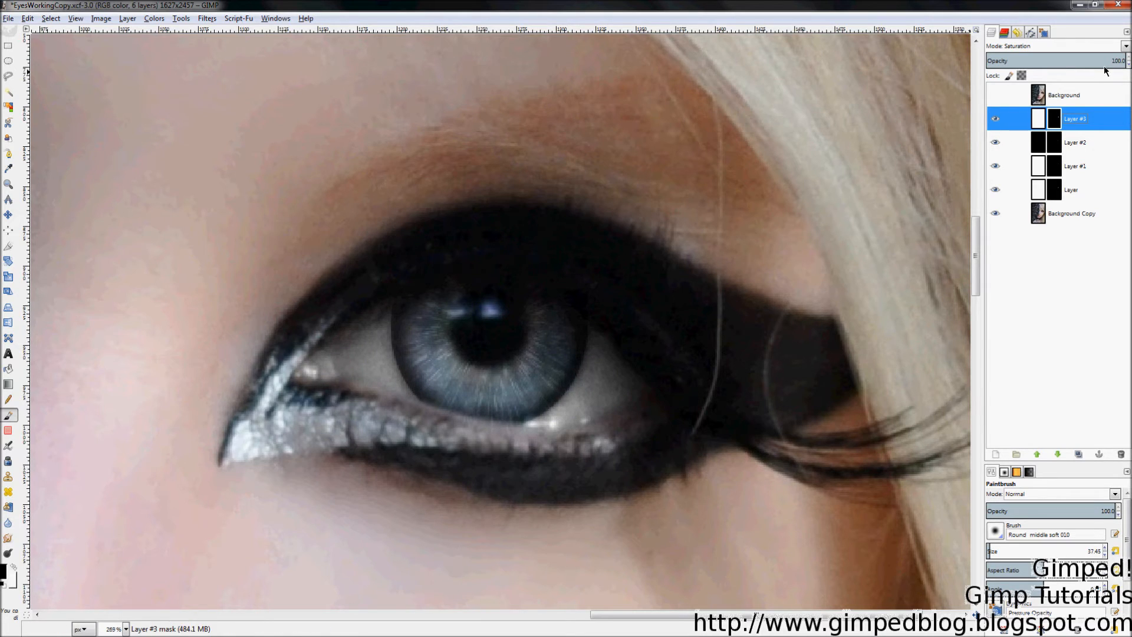
Step: Lower Layer #3's opacity to 29.1 and compare the result on and off
{"action": "left_click", "coordinate": [1120, 61]}
{"action": "left_click_drag", "start_coordinate": [1107, 66], "coordinate": [1026, 73]}
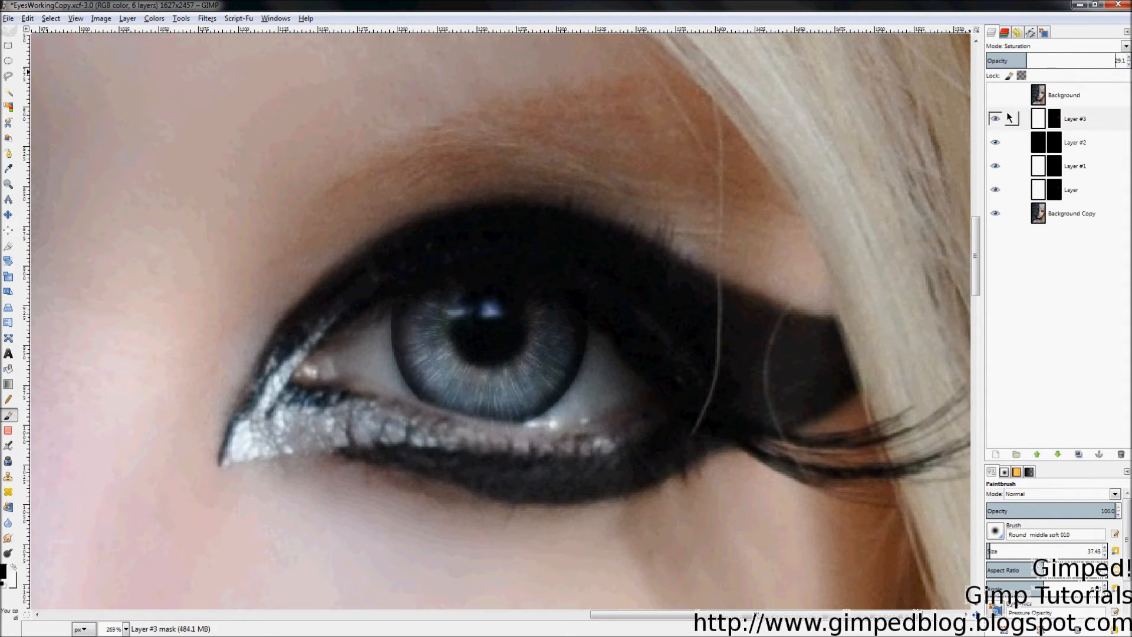
{"action": "key", "text": "z"}
{"action": "left_click", "coordinate": [996, 120]}
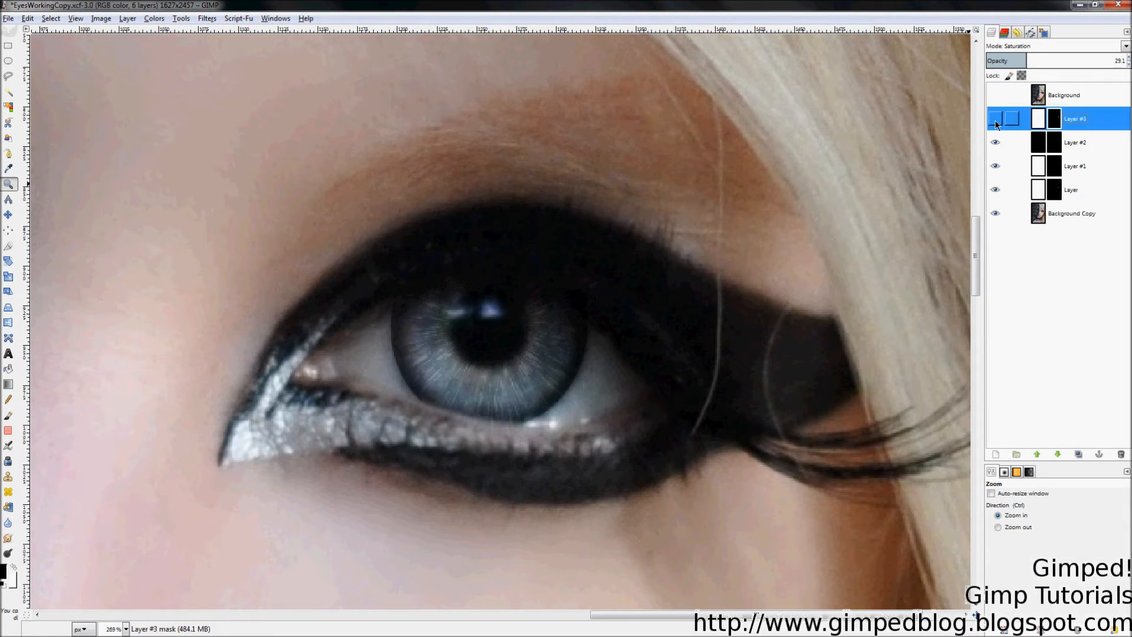
{"action": "left_click", "coordinate": [996, 120]}
{"action": "left_click", "coordinate": [995, 121]}
{"action": "left_click", "coordinate": [994, 120]}
Step: Duplicate Layer #3 as Layer #4, set it to Overlay at 100 opacity, and compare
{"action": "right_click", "coordinate": [1077, 122]}
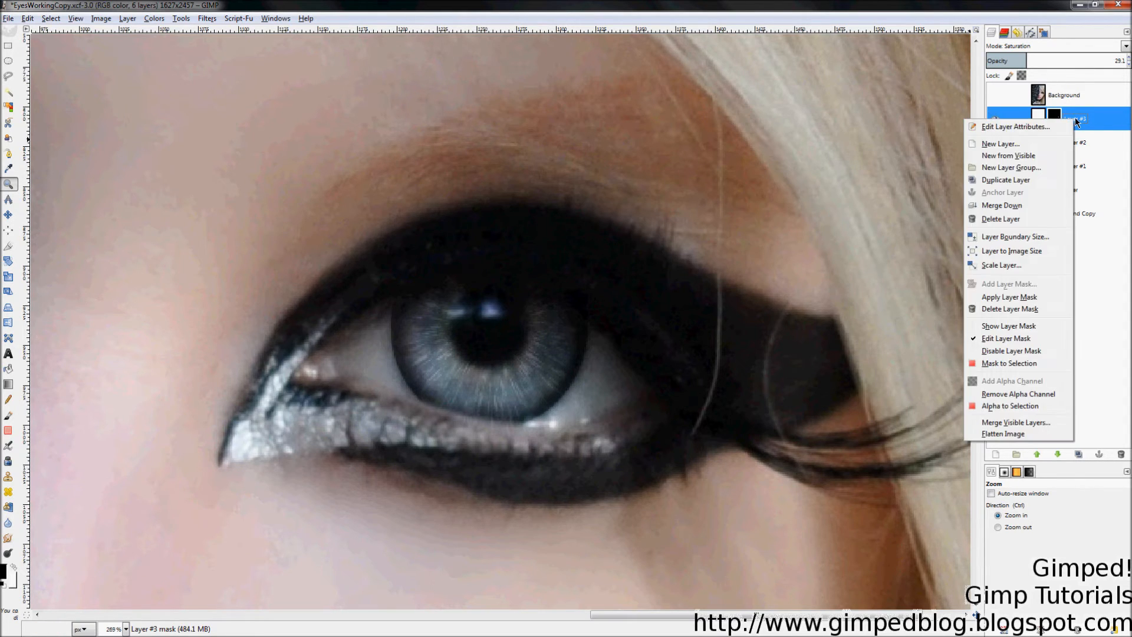
{"action": "left_click", "coordinate": [1026, 182]}
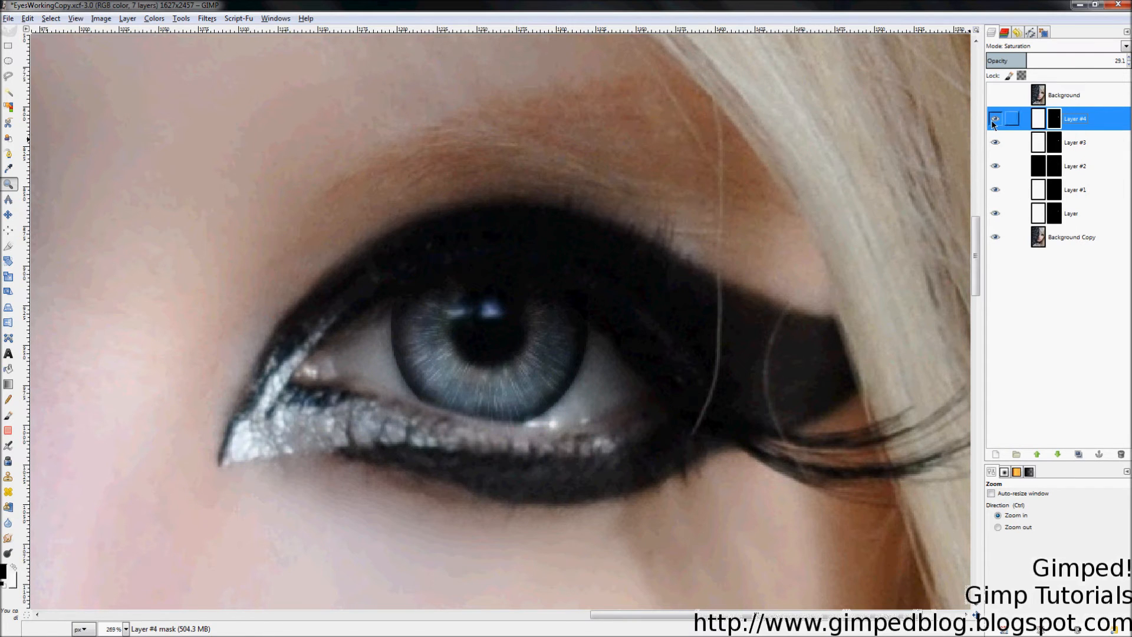
{"action": "left_click", "coordinate": [1039, 46]}
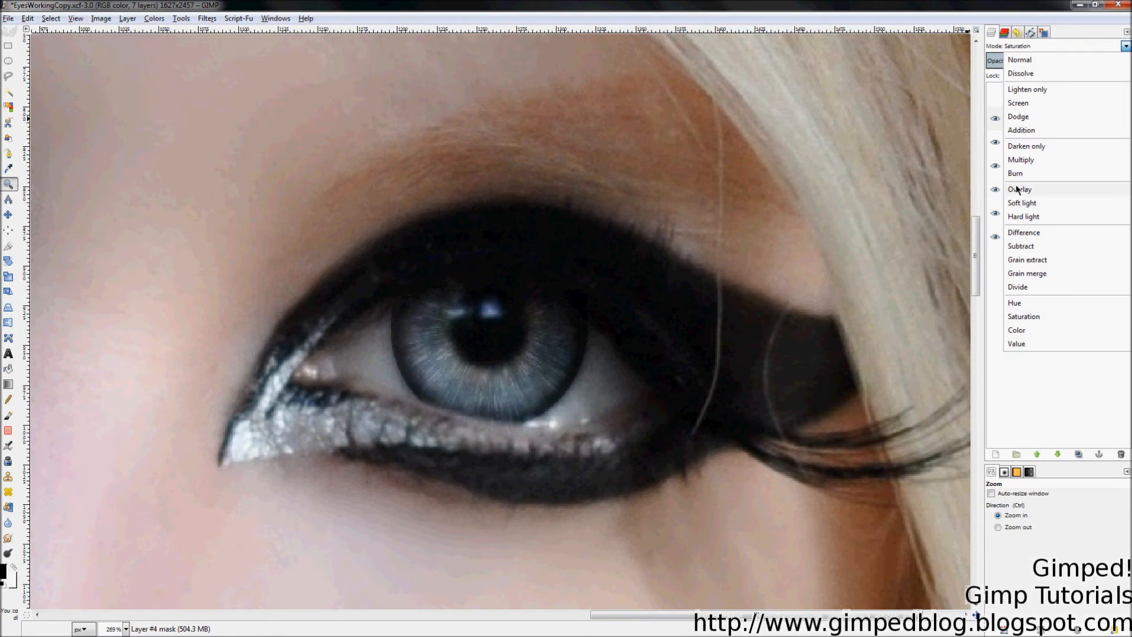
{"action": "left_click", "coordinate": [1038, 189]}
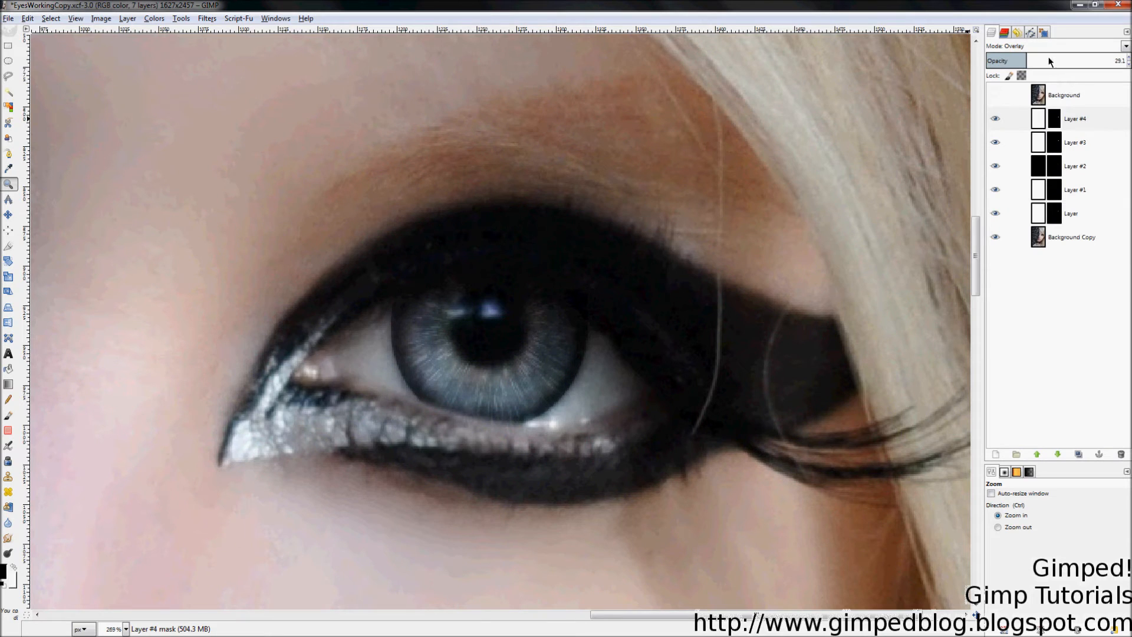
{"action": "left_click_drag", "start_coordinate": [1048, 56], "coordinate": [1124, 57]}
{"action": "left_click", "coordinate": [991, 119]}
{"action": "left_click", "coordinate": [996, 119]}
{"action": "left_click", "coordinate": [996, 121]}
{"action": "left_click", "coordinate": [995, 121]}
Step: Lower Layer #4's opacity to 22.9, comparing it on and off, and zoom back onto the eye
{"action": "left_click", "coordinate": [995, 120]}
{"action": "left_click", "coordinate": [1106, 60]}
{"action": "left_click_drag", "start_coordinate": [1096, 61], "coordinate": [1047, 64]}
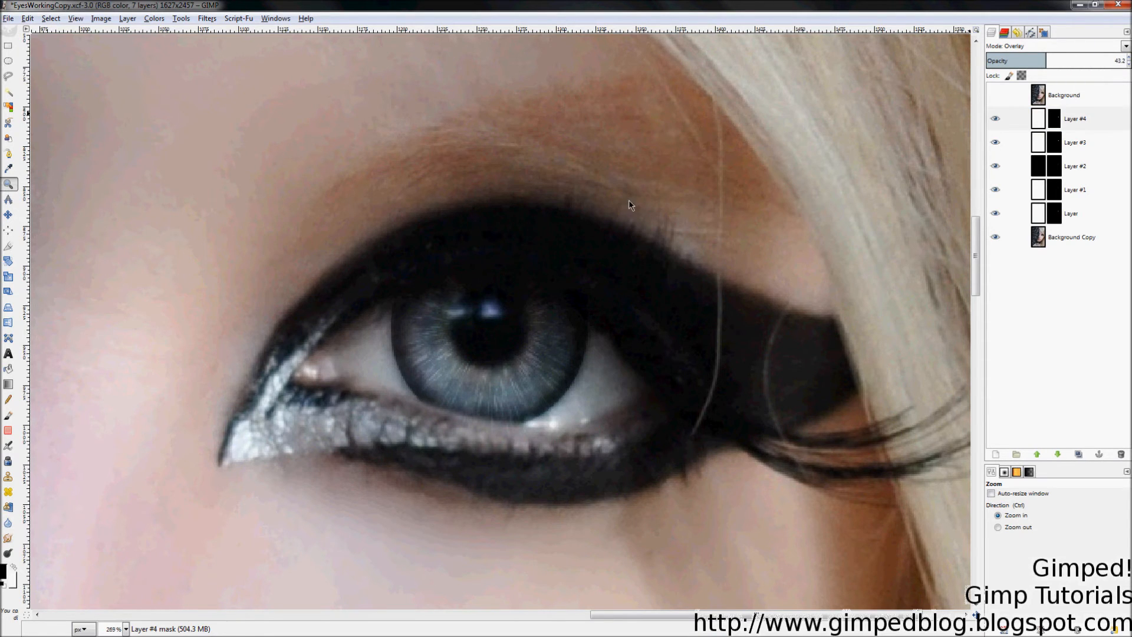
{"action": "scroll", "coordinate": [793, 303], "scroll_direction": "down", "scroll_amount": 5}
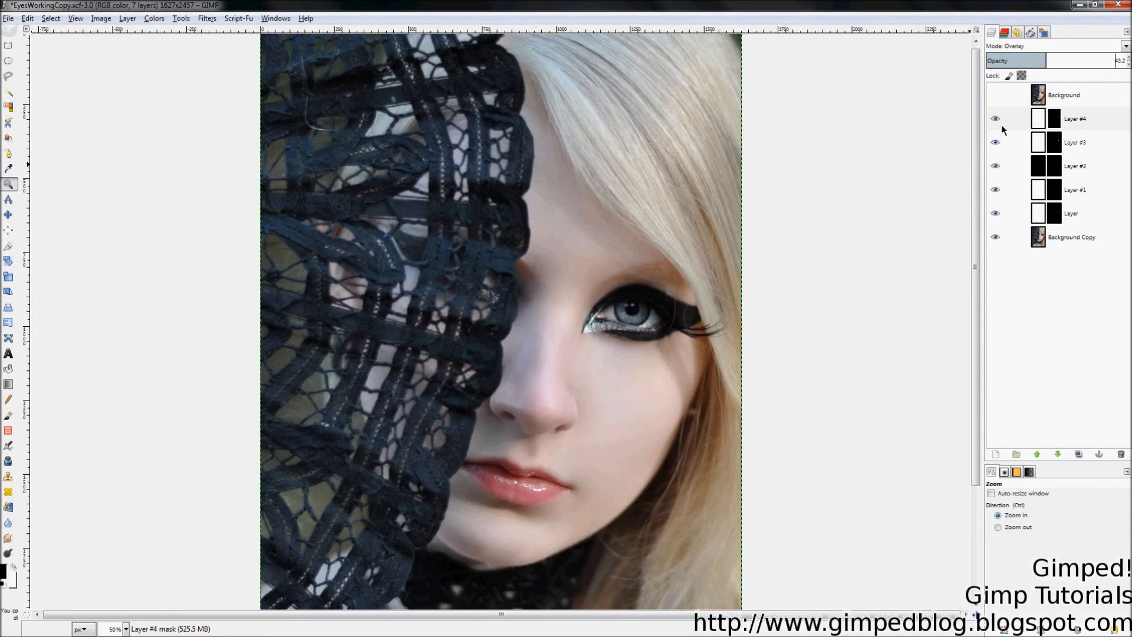
{"action": "left_click", "coordinate": [995, 120]}
{"action": "left_click", "coordinate": [995, 120]}
{"action": "scroll", "coordinate": [783, 183], "scroll_direction": "down", "scroll_amount": 1}
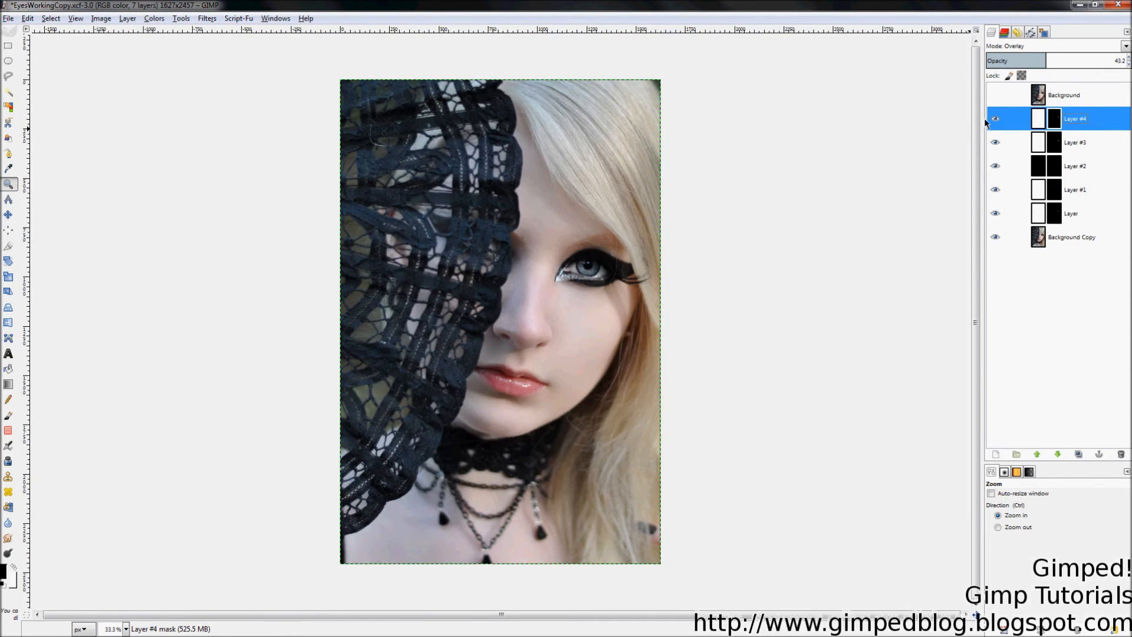
{"action": "left_click_drag", "start_coordinate": [1065, 63], "coordinate": [780, 80]}
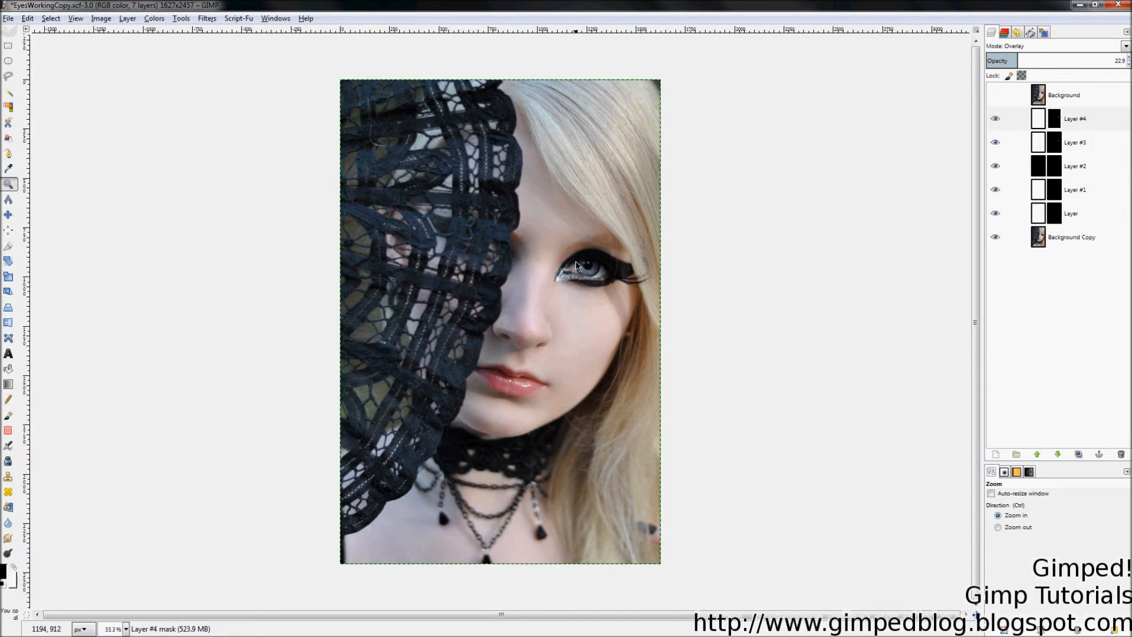
{"action": "left_click", "coordinate": [997, 123]}
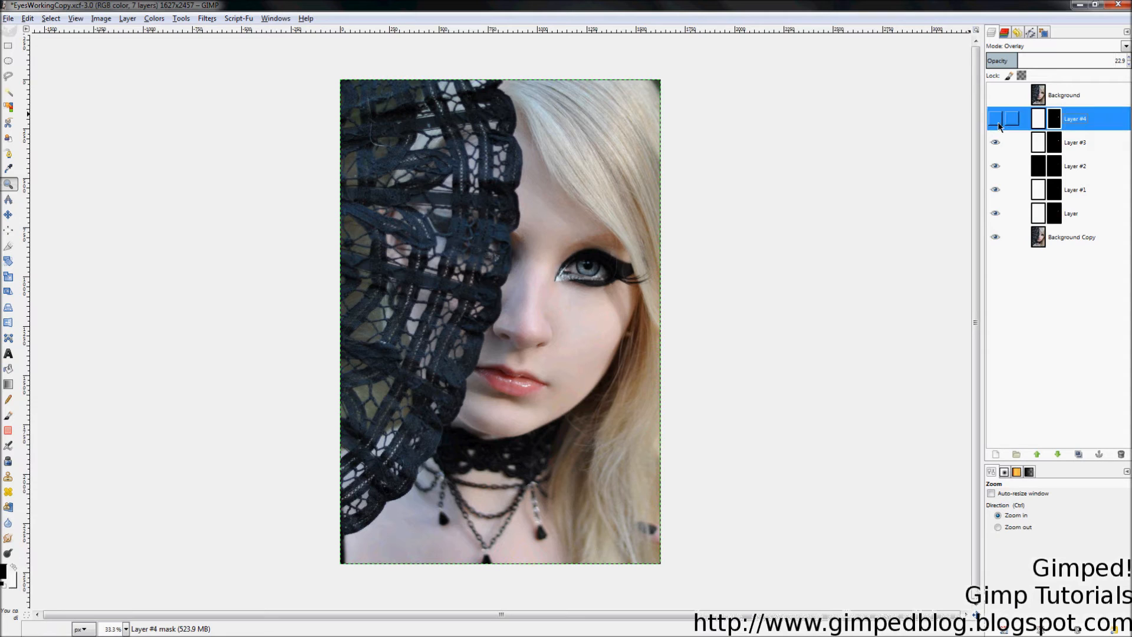
{"action": "left_click", "coordinate": [996, 119]}
{"action": "left_click", "coordinate": [997, 100]}
{"action": "left_click_drag", "start_coordinate": [552, 229], "coordinate": [628, 295]}
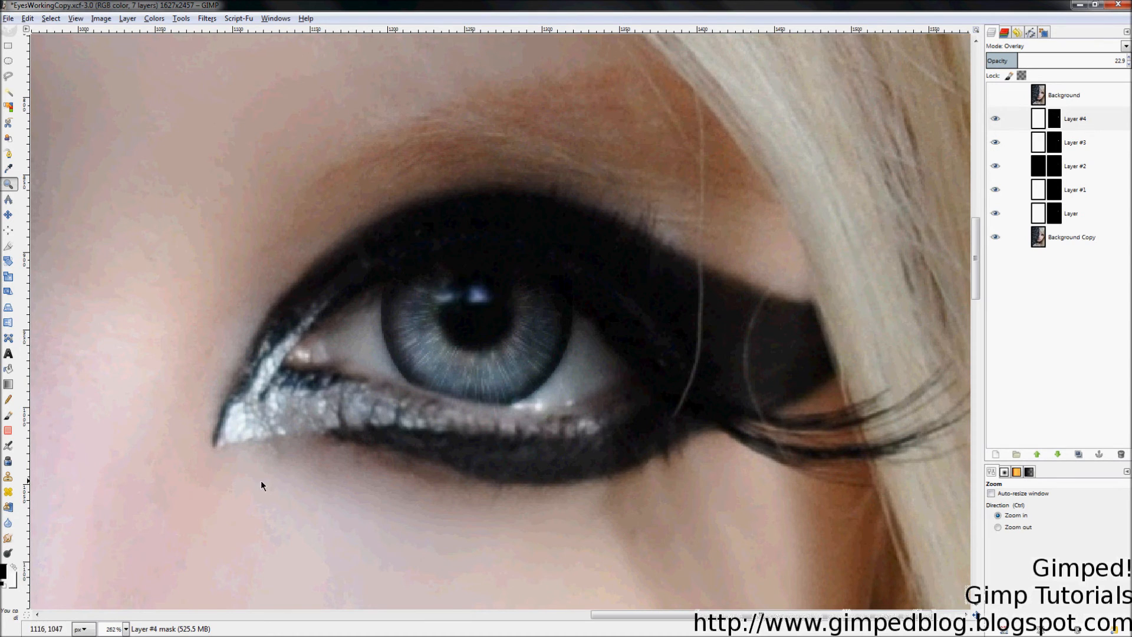
Step: Add a transparent-fill Layer #5 directly above Background Copy
{"action": "left_click", "coordinate": [1062, 237]}
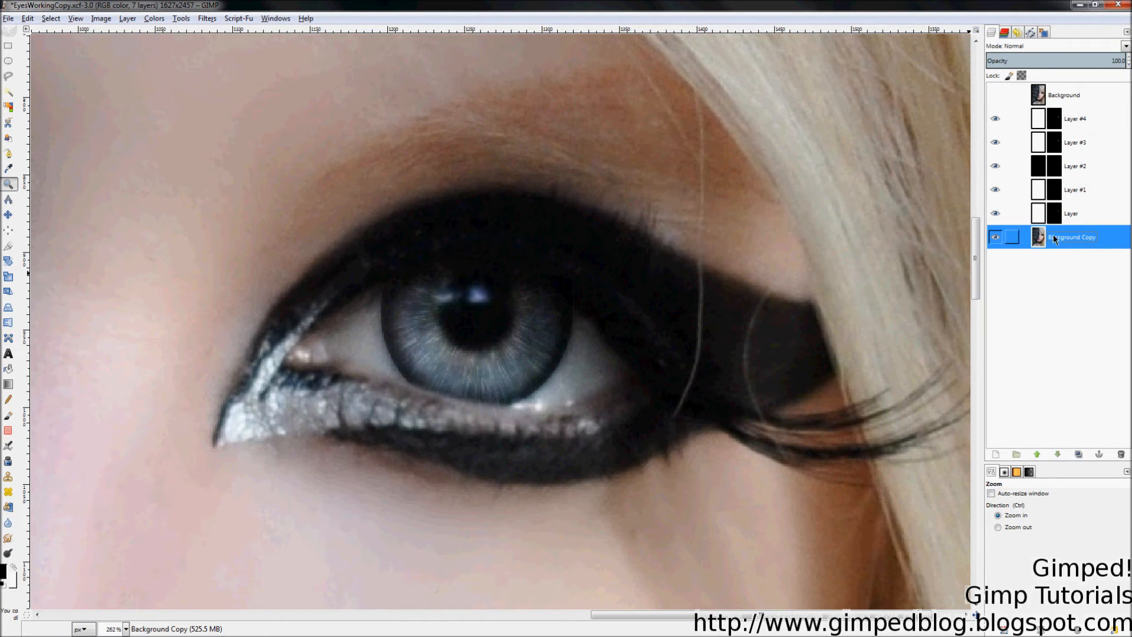
{"action": "right_click", "coordinate": [1041, 245]}
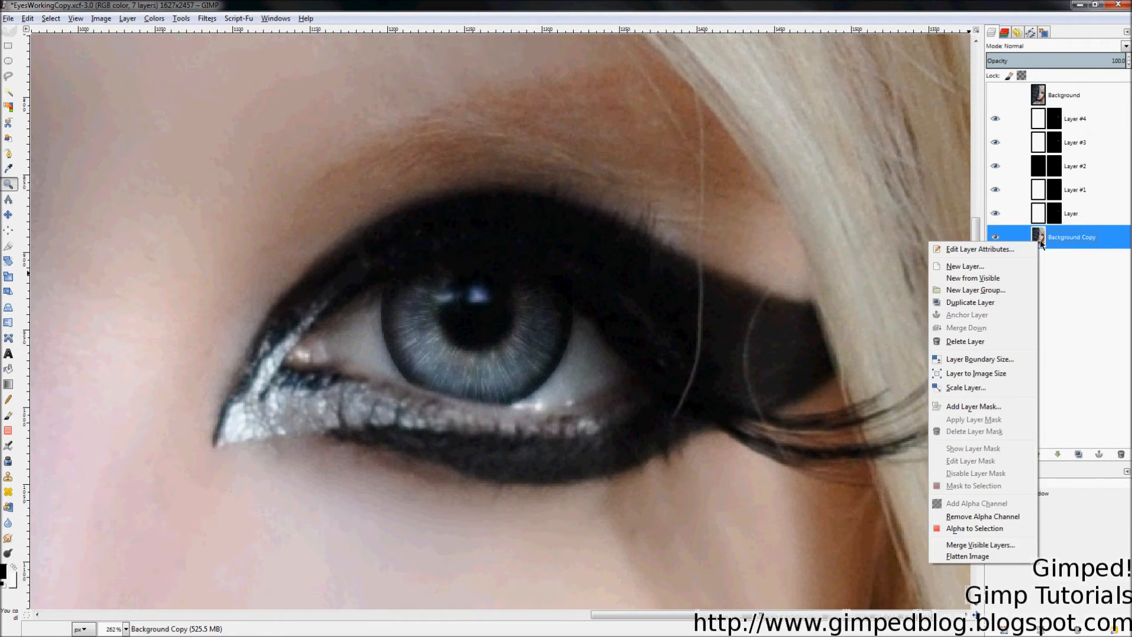
{"action": "left_click", "coordinate": [989, 265]}
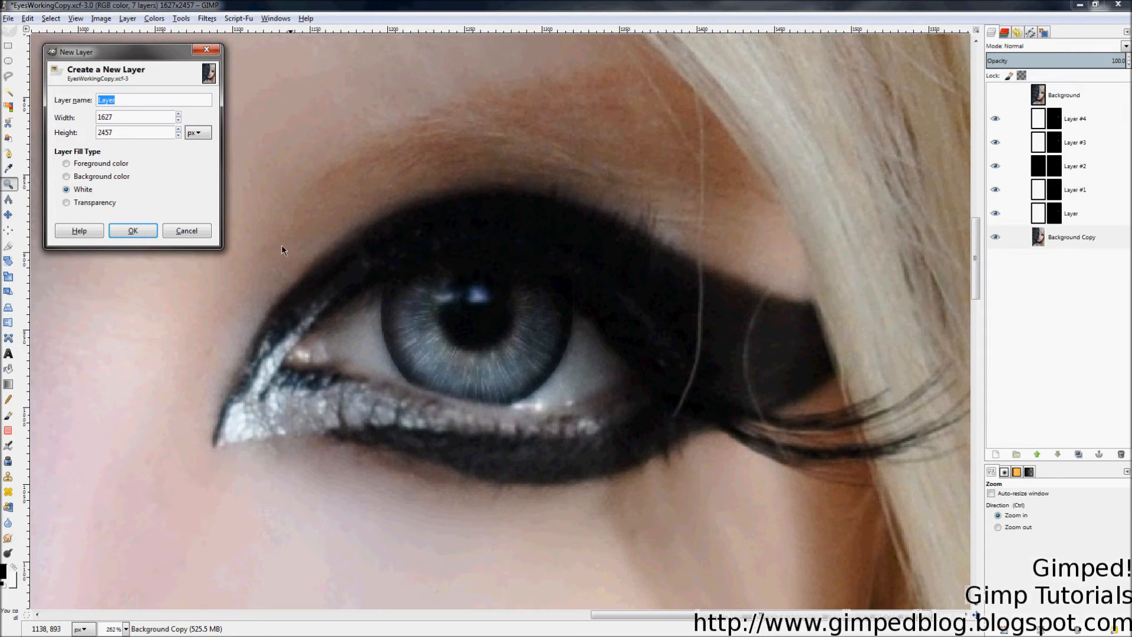
{"action": "left_click", "coordinate": [90, 203]}
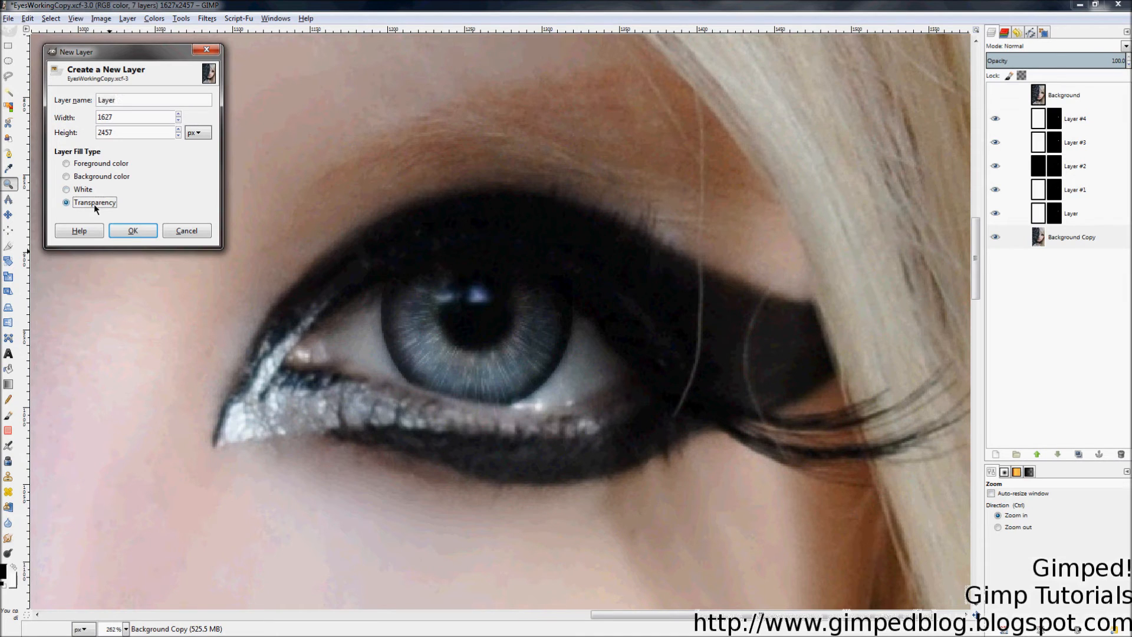
{"action": "left_click", "coordinate": [131, 231]}
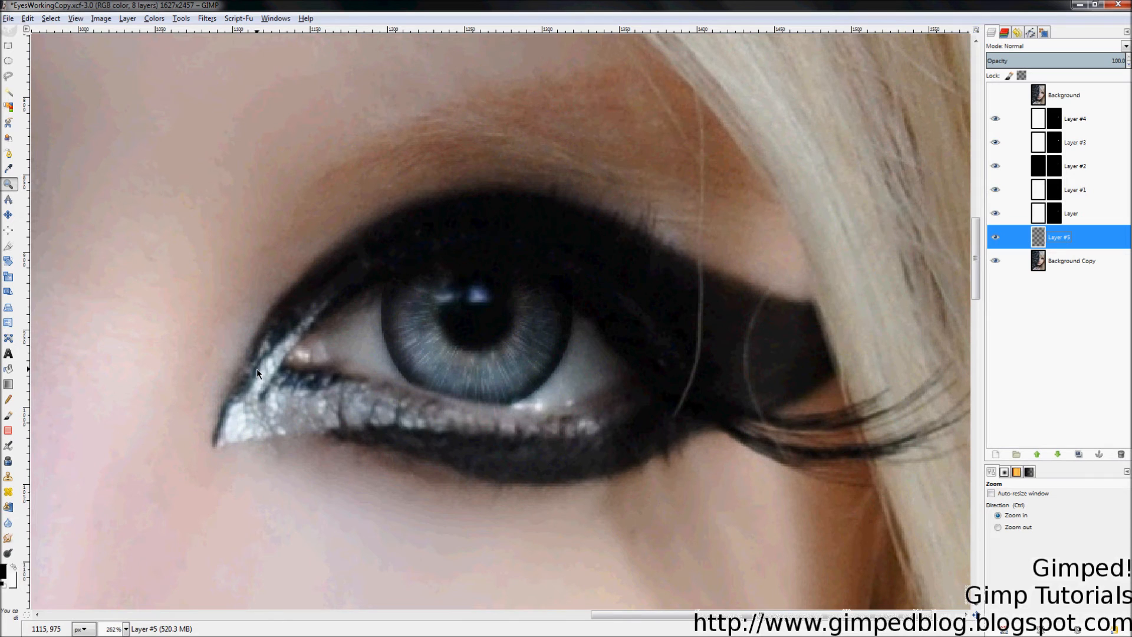
Step: Set Layer #5's blend mode to Color
{"action": "key", "text": "p"}
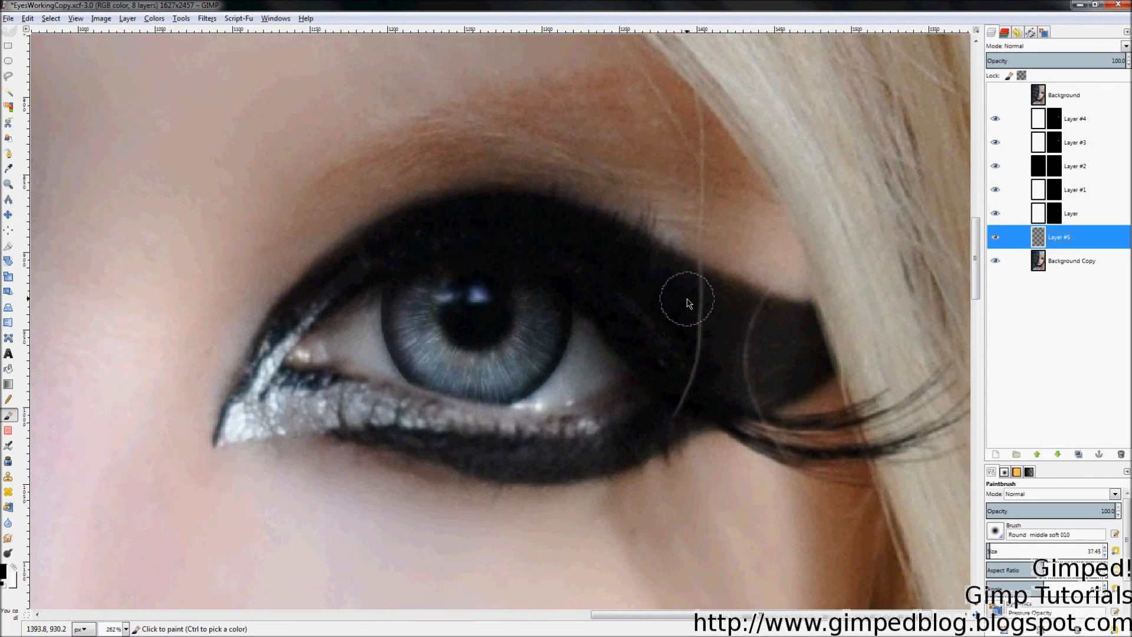
{"action": "left_click", "coordinate": [1038, 46]}
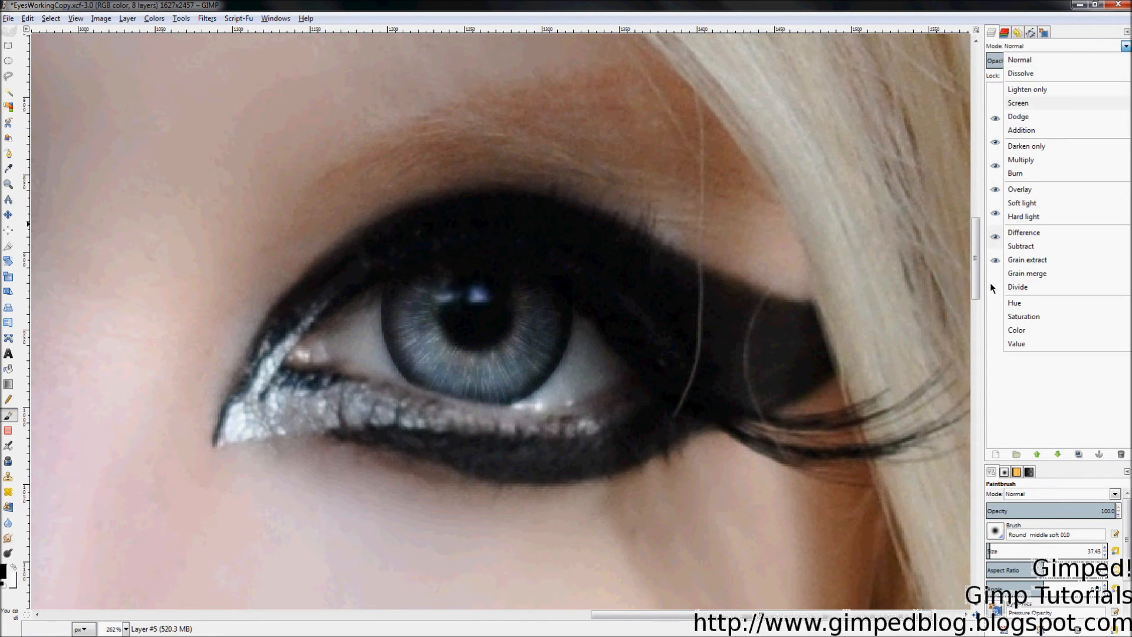
{"action": "left_click", "coordinate": [1011, 332]}
{"action": "key", "text": "z"}
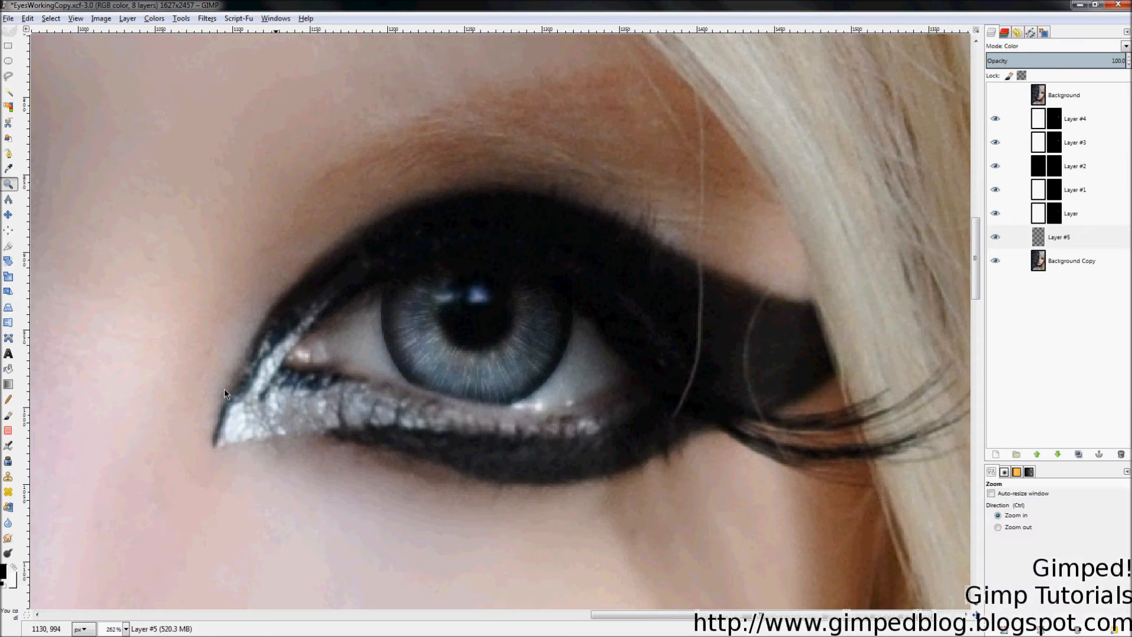
Step: Pick the dark muted green 365e3f as the foreground colour for filling Layer #5
{"action": "left_click", "coordinate": [6, 573]}
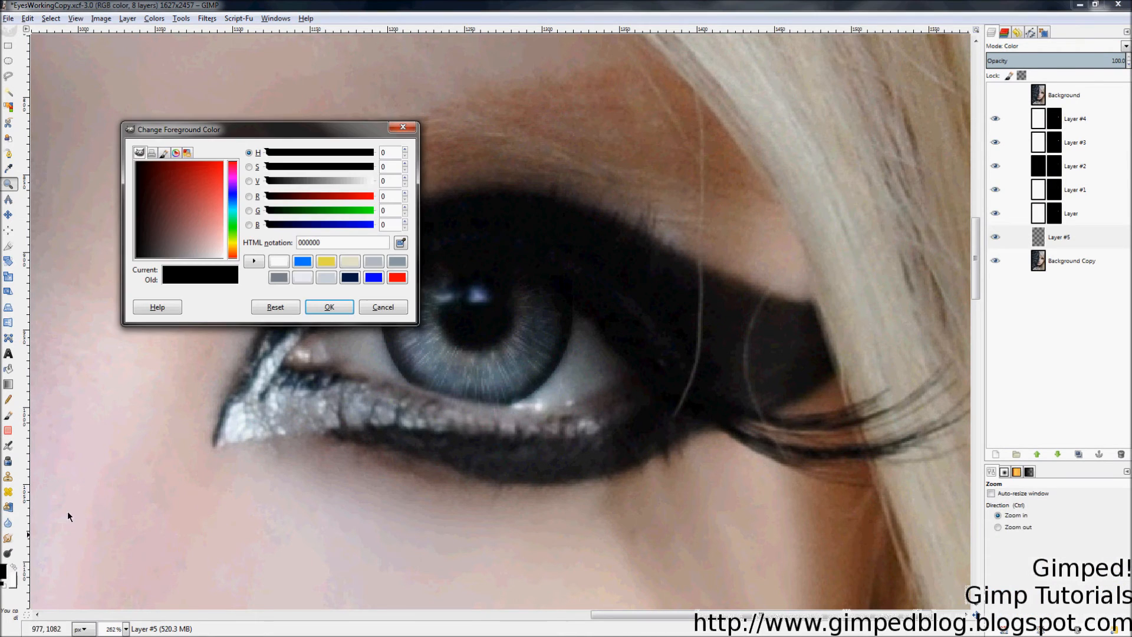
{"action": "left_click", "coordinate": [199, 208]}
{"action": "mouse_move", "coordinate": [232, 213]}
{"action": "left_mouse_down"}
{"action": "mouse_move", "coordinate": [234, 235]}
{"action": "mouse_move", "coordinate": [242, 219]}
{"action": "mouse_move", "coordinate": [233, 221]}
{"action": "left_mouse_up"}
{"action": "left_click", "coordinate": [187, 152]}
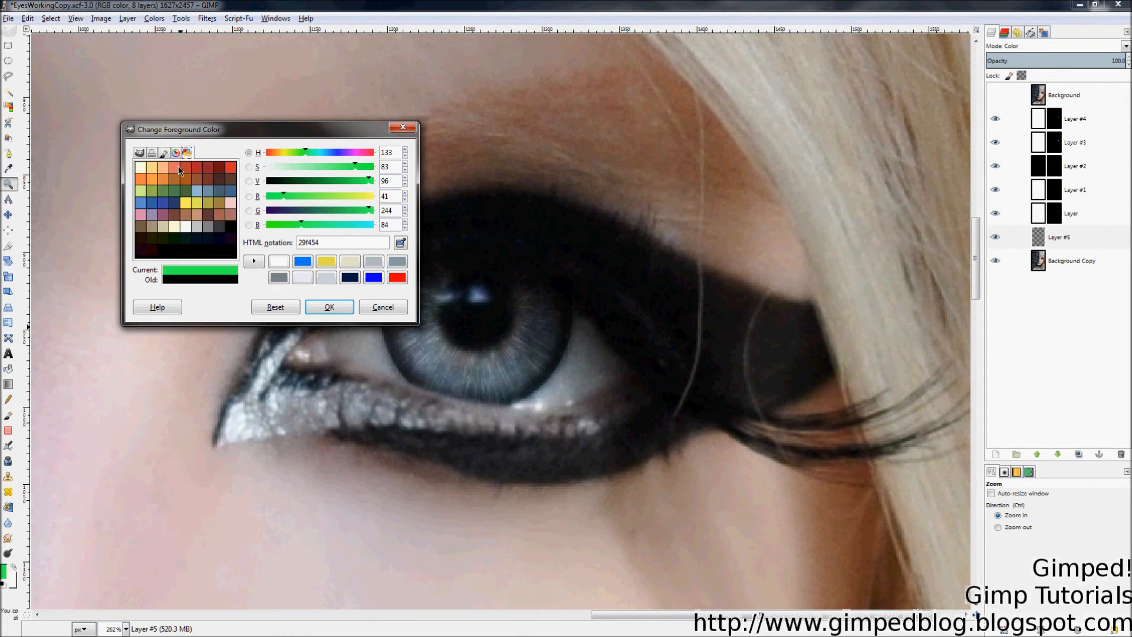
{"action": "left_click", "coordinate": [139, 153]}
{"action": "left_click_drag", "start_coordinate": [159, 177], "coordinate": [168, 218]}
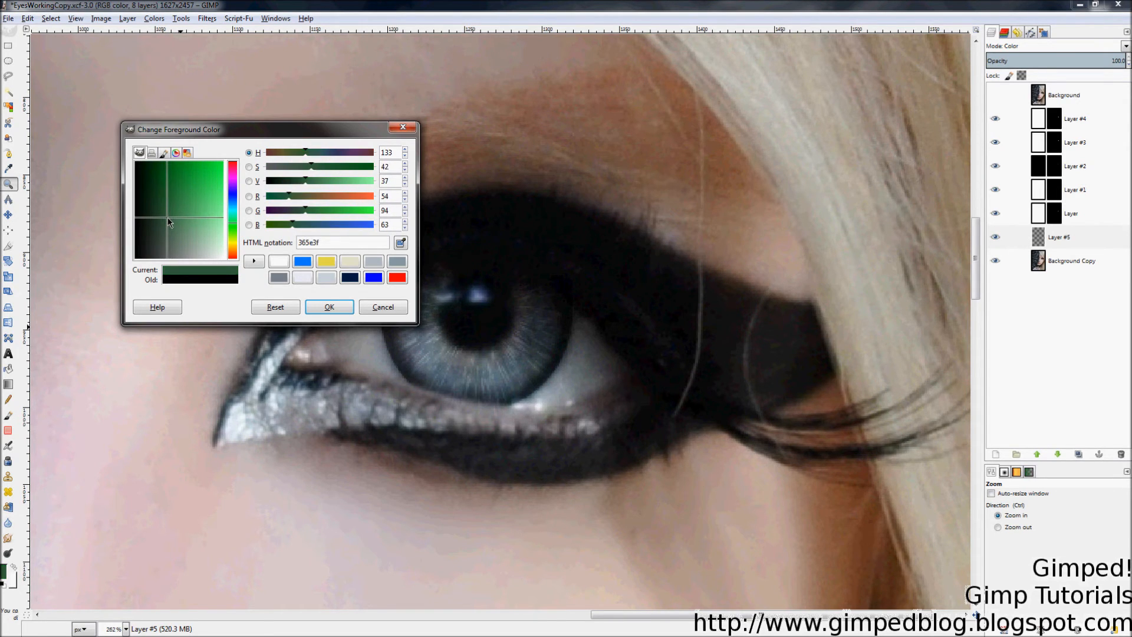
{"action": "left_click", "coordinate": [329, 307]}
{"action": "key", "text": "shift+b"}
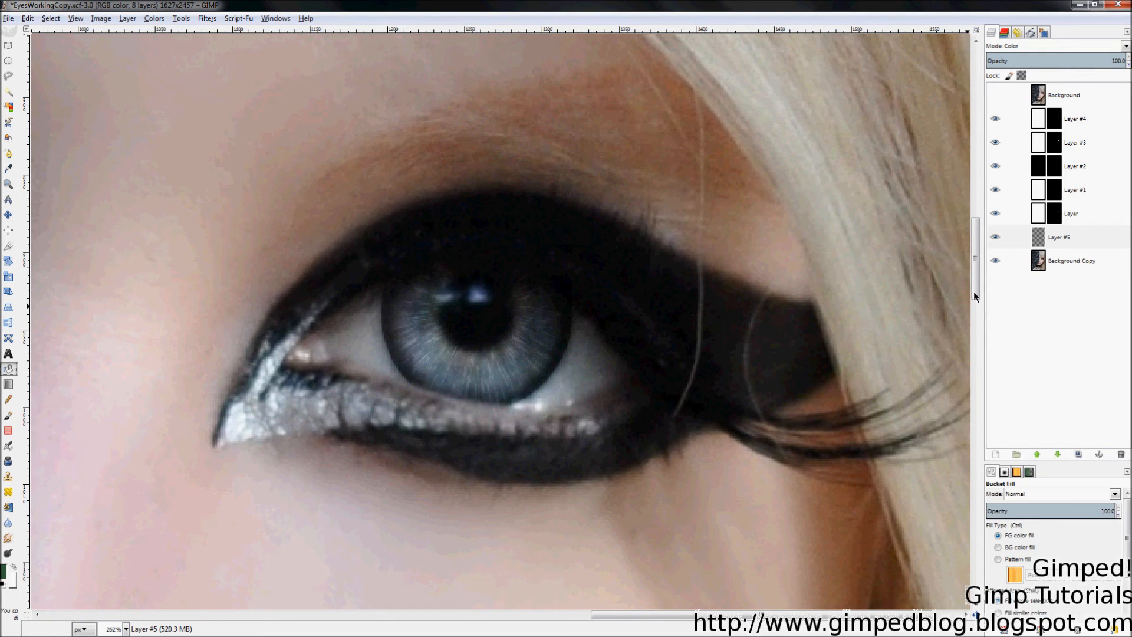
{"action": "left_click", "coordinate": [1010, 237]}
Step: Fill Layer #5 with the green and add a black layer mask hiding it
{"action": "left_click", "coordinate": [588, 252]}
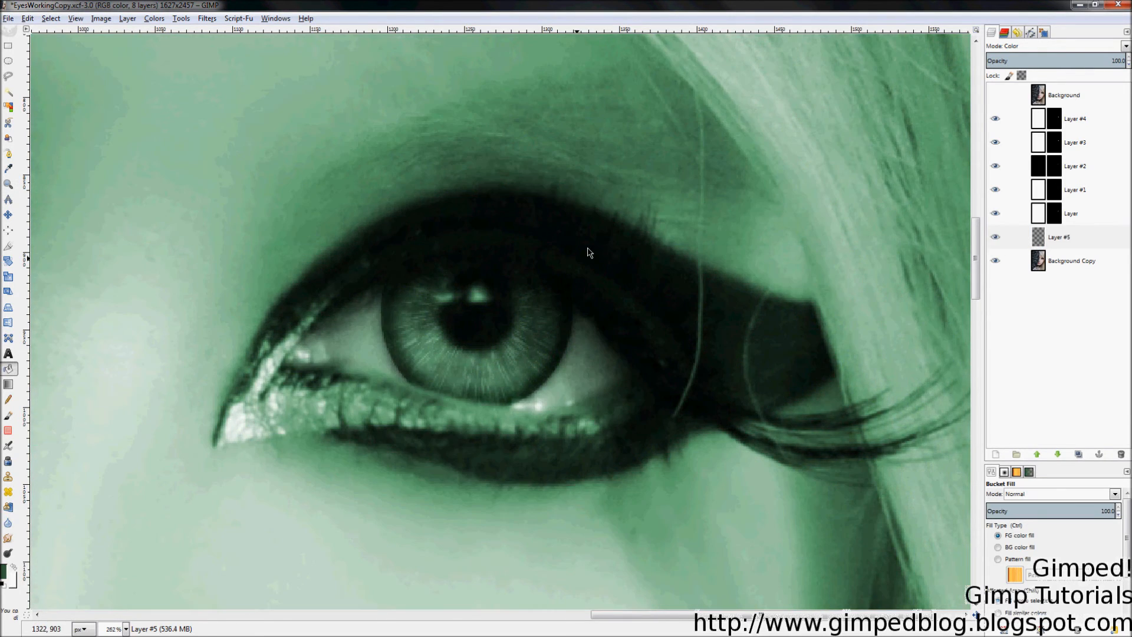
{"action": "right_click", "coordinate": [1041, 236]}
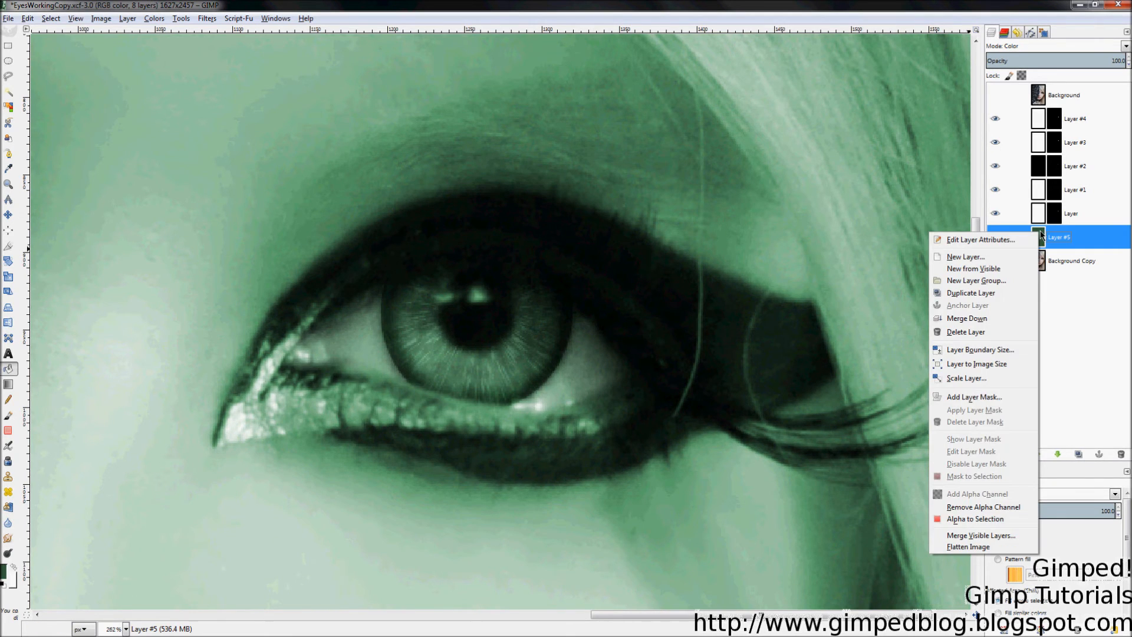
{"action": "left_click", "coordinate": [995, 397]}
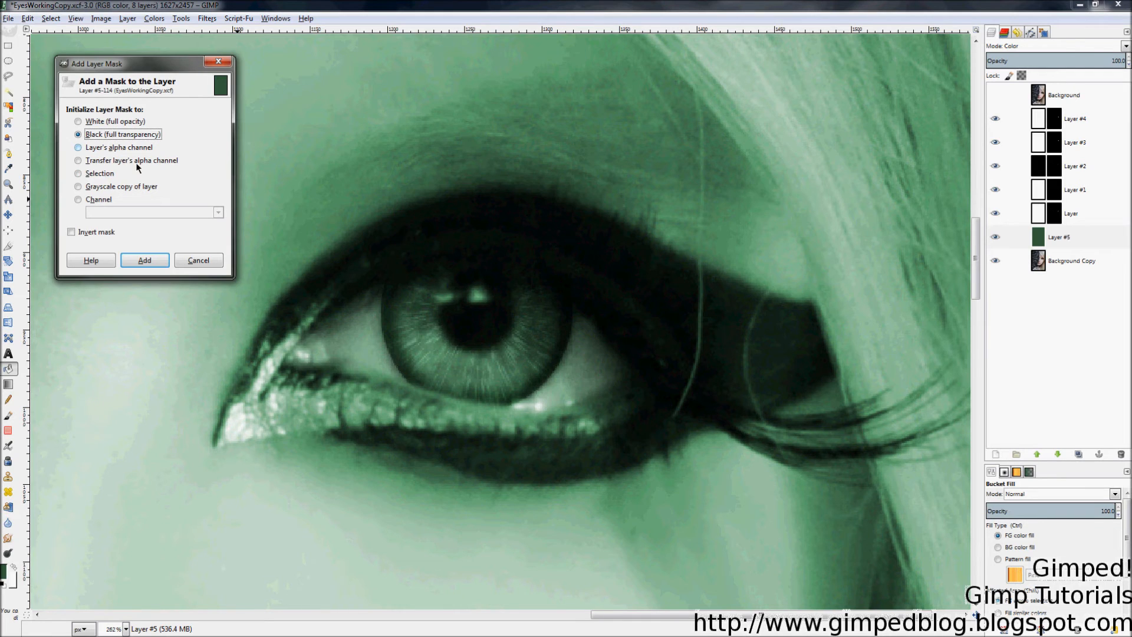
{"action": "left_click", "coordinate": [148, 260]}
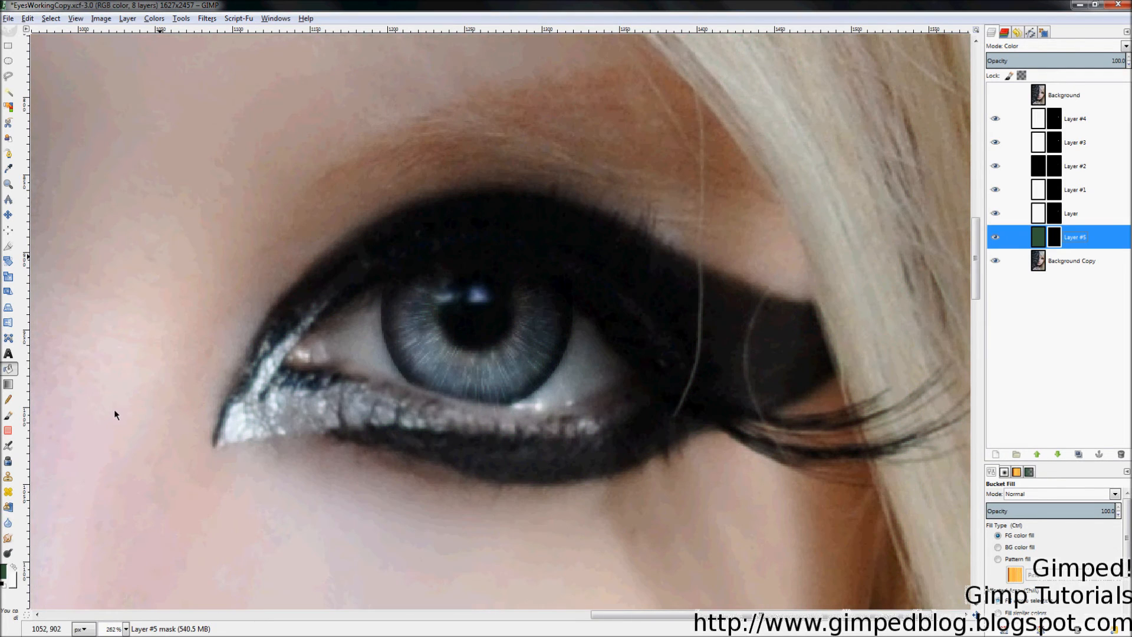
Step: Paint white on Layer #5's mask over the iris to reveal the green tint
{"action": "left_click", "coordinate": [4, 583]}
{"action": "key", "text": "p"}
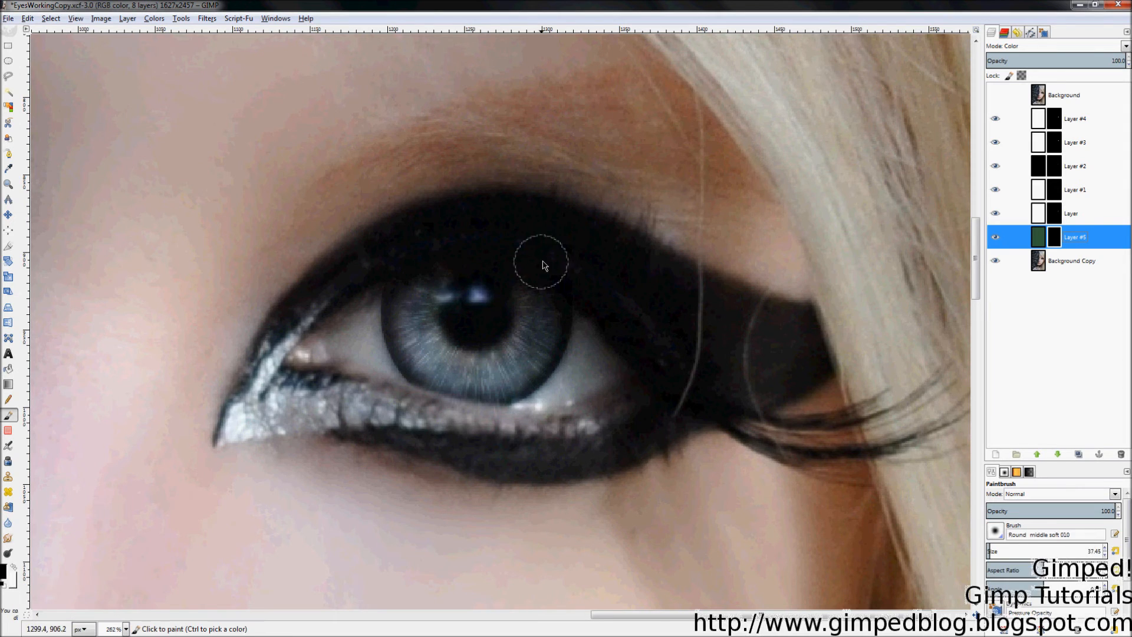
{"action": "left_click", "coordinate": [14, 566]}
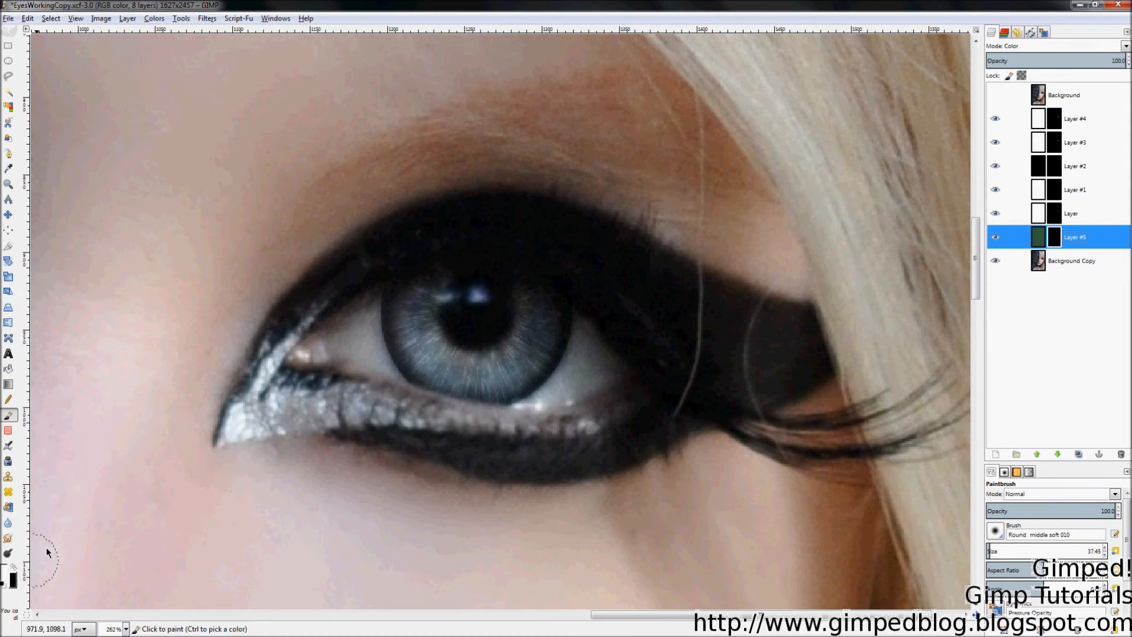
{"action": "mouse_move", "coordinate": [407, 313]}
{"action": "left_mouse_down"}
{"action": "mouse_move", "coordinate": [429, 284]}
{"action": "mouse_move", "coordinate": [414, 305]}
{"action": "mouse_move", "coordinate": [411, 359]}
{"action": "mouse_move", "coordinate": [422, 363]}
{"action": "mouse_move", "coordinate": [420, 322]}
{"action": "mouse_move", "coordinate": [443, 364]}
{"action": "mouse_move", "coordinate": [500, 368]}
{"action": "mouse_move", "coordinate": [530, 344]}
{"action": "mouse_move", "coordinate": [524, 291]}
{"action": "mouse_move", "coordinate": [534, 340]}
{"action": "mouse_move", "coordinate": [540, 284]}
{"action": "mouse_move", "coordinate": [540, 350]}
{"action": "mouse_move", "coordinate": [551, 330]}
{"action": "mouse_move", "coordinate": [513, 374]}
{"action": "mouse_move", "coordinate": [524, 373]}
{"action": "mouse_move", "coordinate": [479, 390]}
{"action": "mouse_move", "coordinate": [423, 367]}
{"action": "left_mouse_up"}
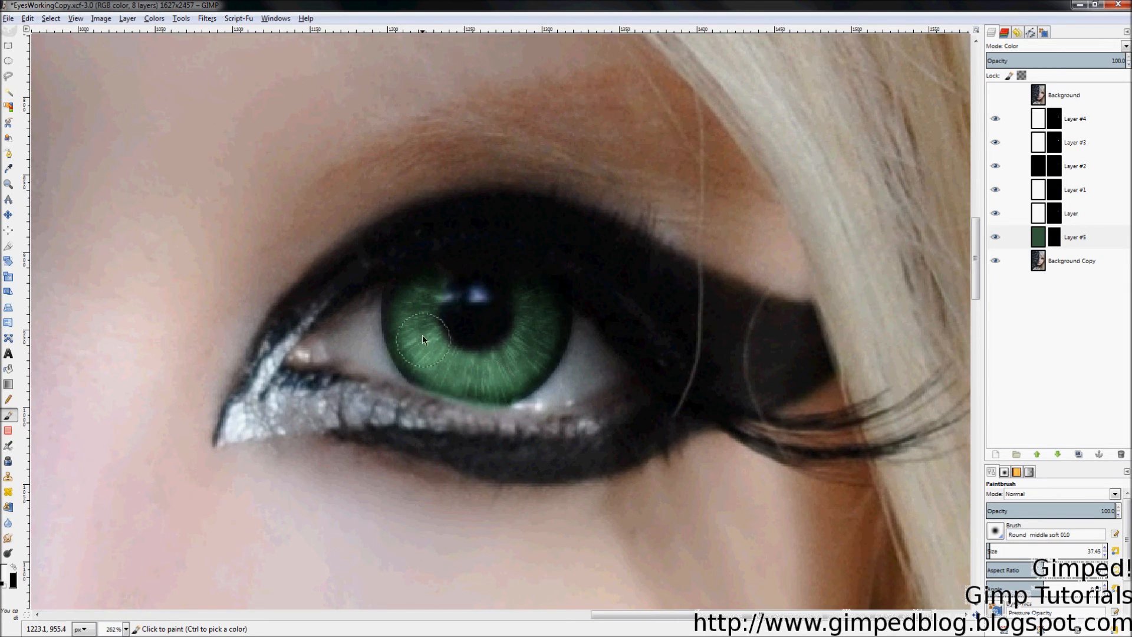
{"action": "key", "text": "c"}
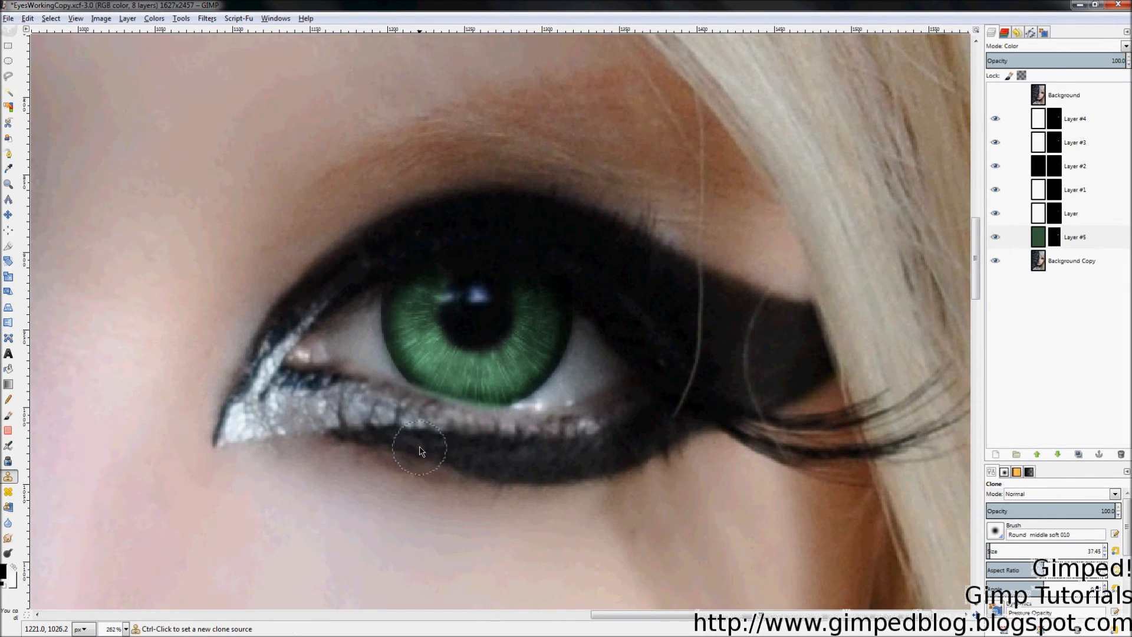
{"action": "key", "text": "p"}
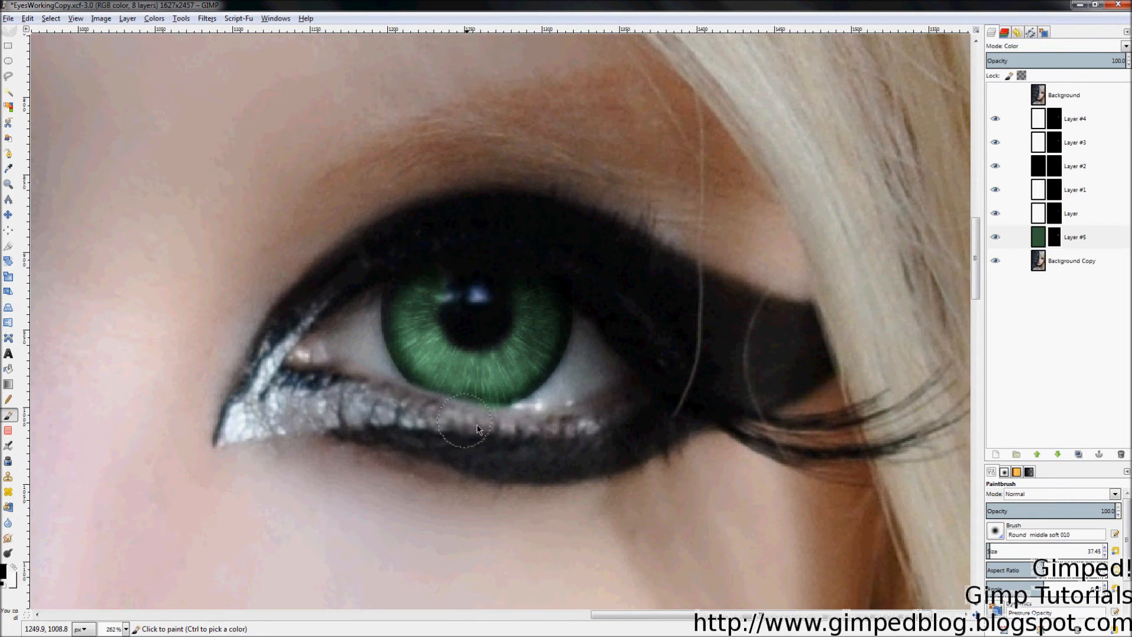
{"action": "left_click_drag", "start_coordinate": [406, 396], "coordinate": [501, 425]}
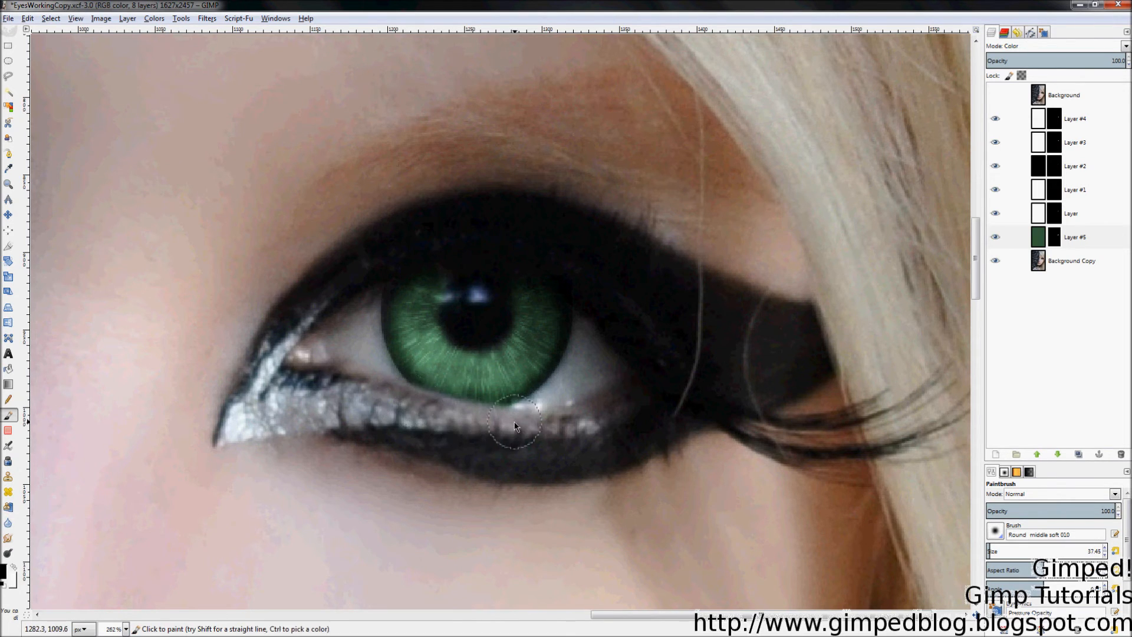
{"action": "key", "text": "z"}
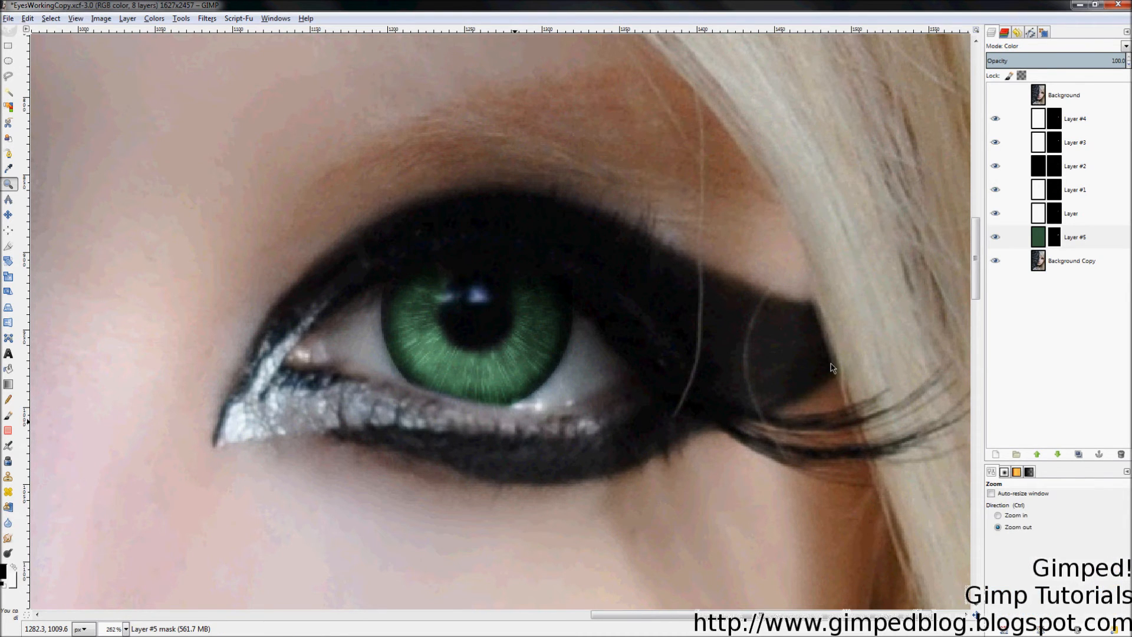
{"action": "key", "text": "shift+ctrl+j"}
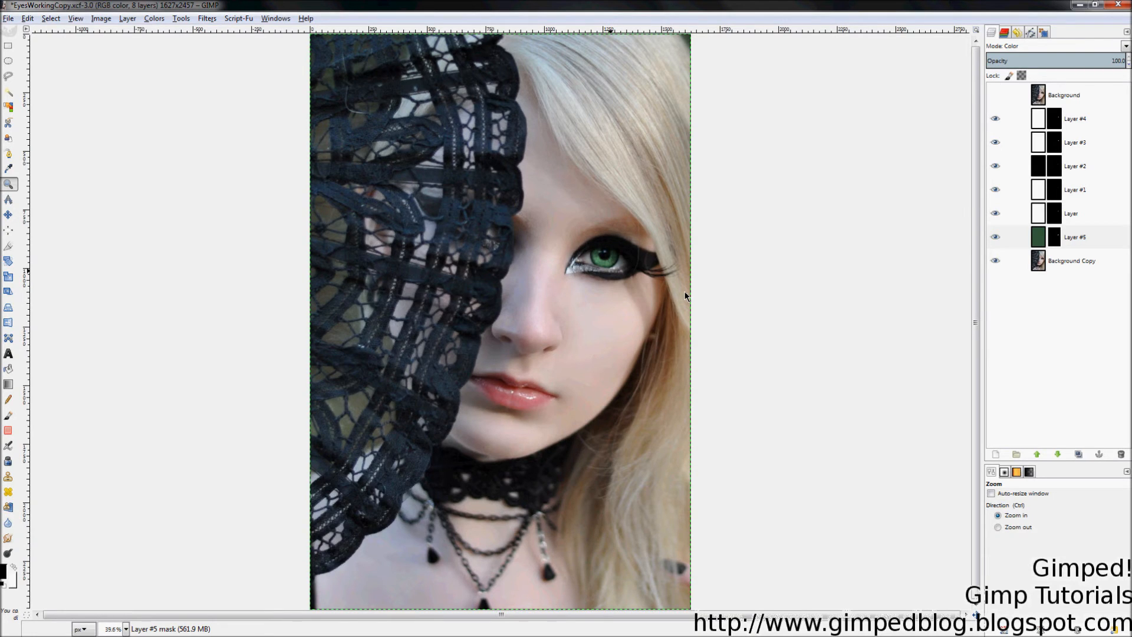
Step: Refill Layer #5 with the darker, greyer green 36493a and zoom to 200% on the eye
{"action": "left_click", "coordinate": [1032, 239]}
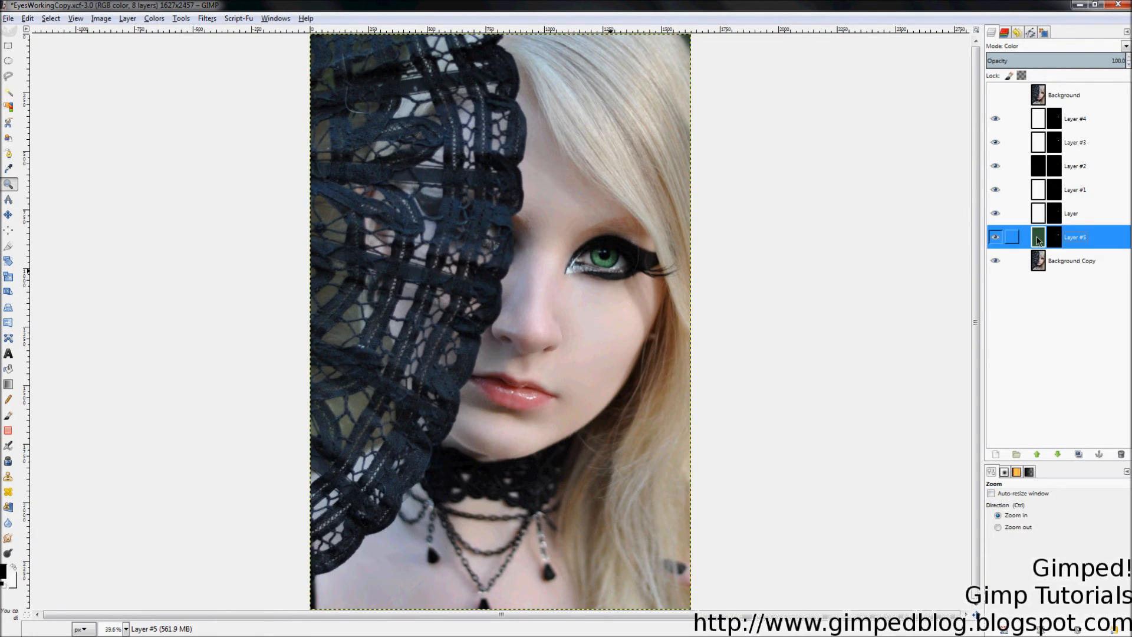
{"action": "key", "text": "shift+b"}
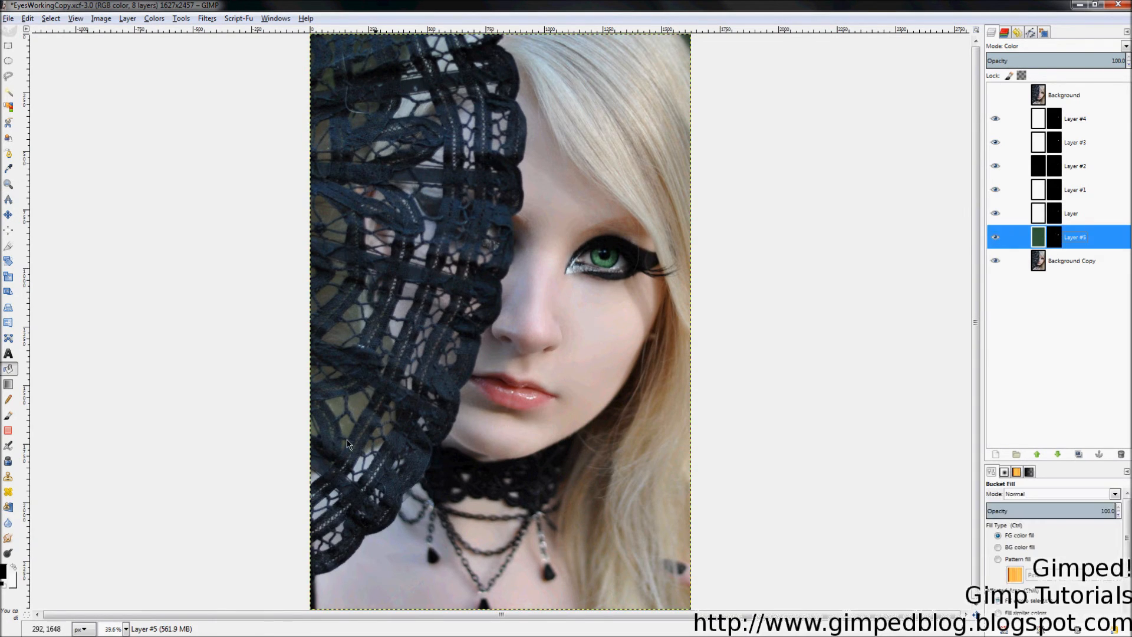
{"action": "left_click", "coordinate": [3, 572]}
{"action": "left_click", "coordinate": [280, 262]}
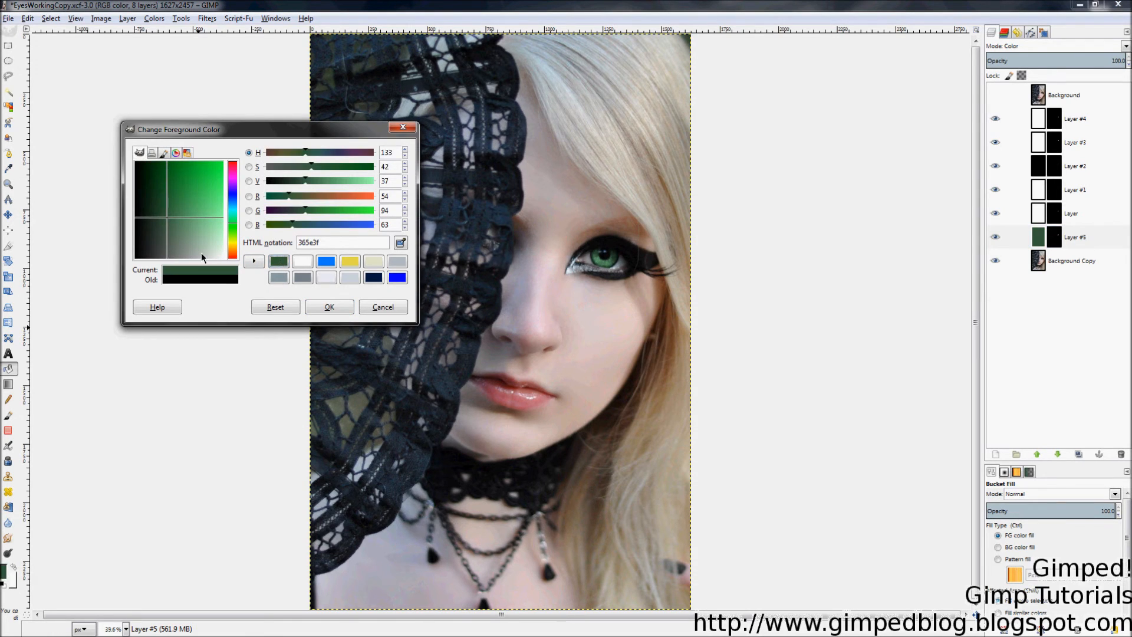
{"action": "left_click_drag", "start_coordinate": [164, 218], "coordinate": [161, 235]}
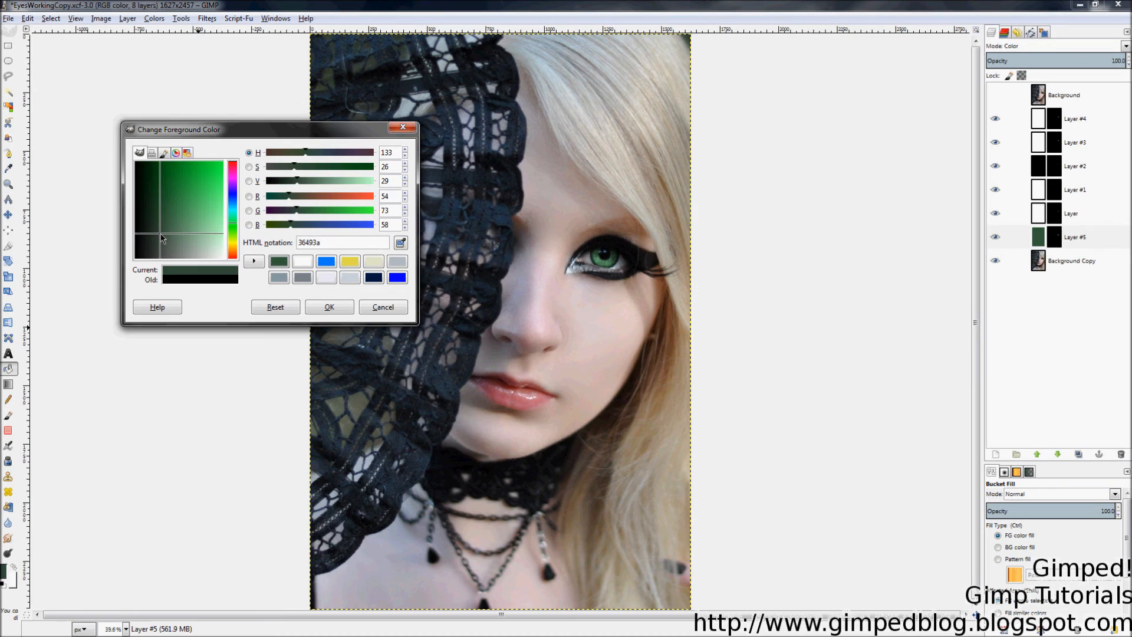
{"action": "left_click", "coordinate": [327, 307]}
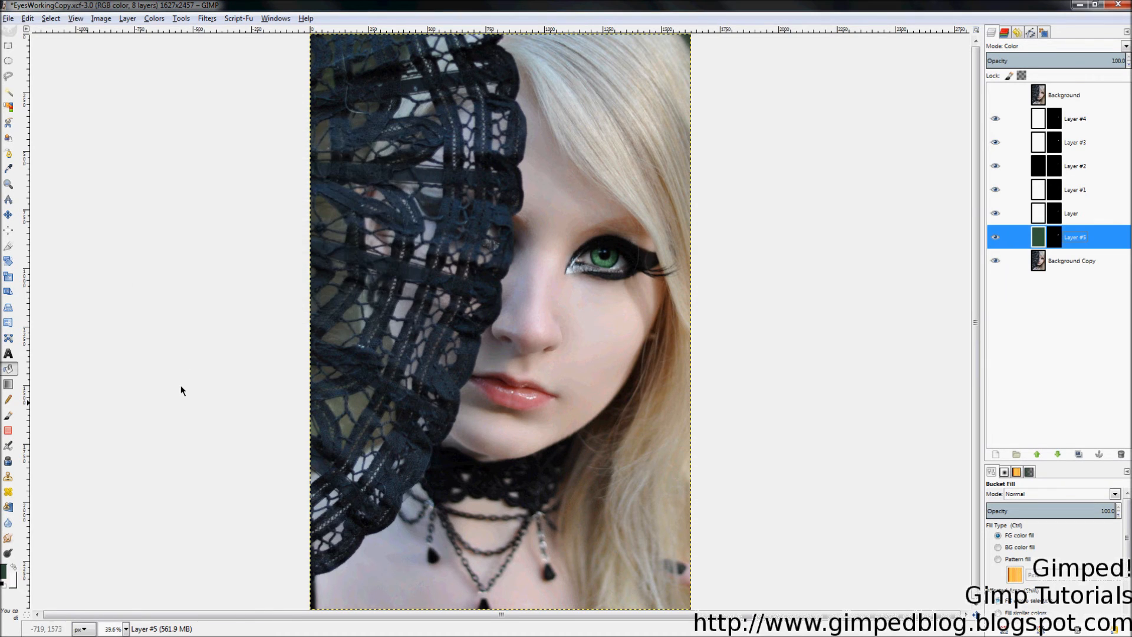
{"action": "left_click", "coordinate": [613, 259]}
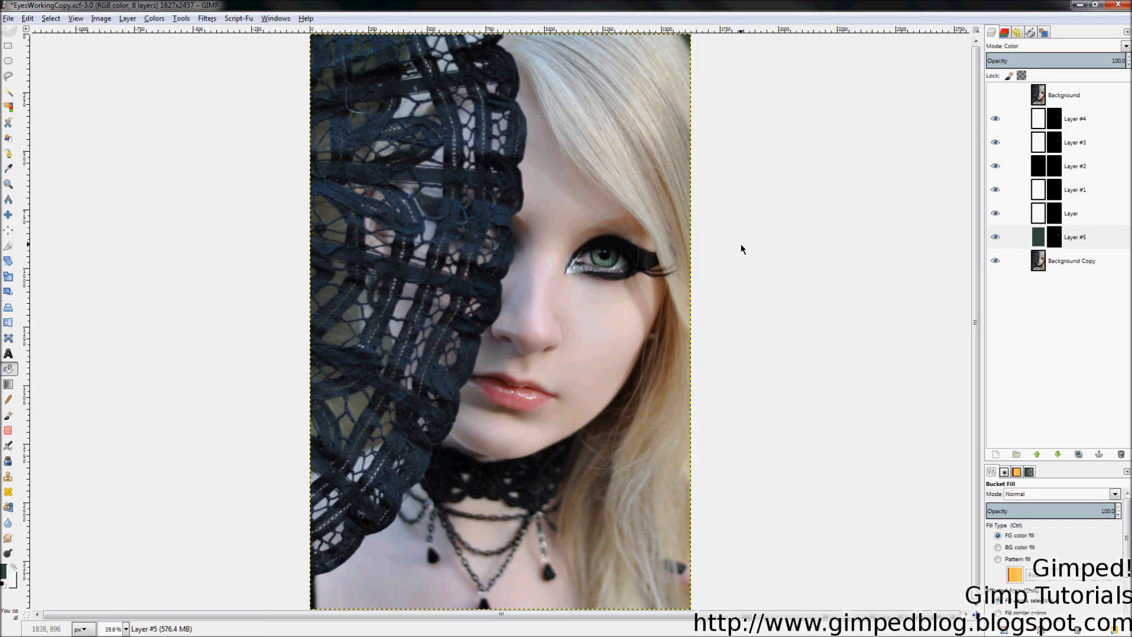
{"action": "key", "text": "2"}
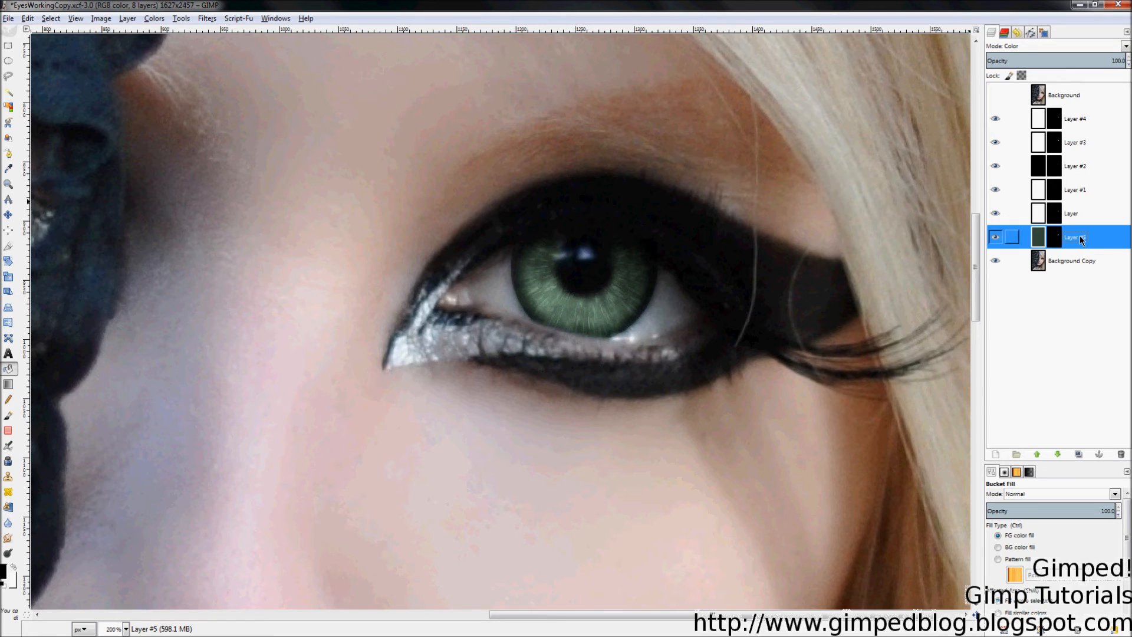
Step: Compare the iris with Layer #5 toggled, then add a new transparent Layer #6
{"action": "left_click", "coordinate": [995, 238]}
{"action": "left_click", "coordinate": [995, 237]}
{"action": "left_click", "coordinate": [995, 238]}
{"action": "left_click", "coordinate": [996, 239]}
{"action": "left_click", "coordinate": [996, 237]}
{"action": "right_click", "coordinate": [1090, 239]}
{"action": "left_click", "coordinate": [1038, 263]}
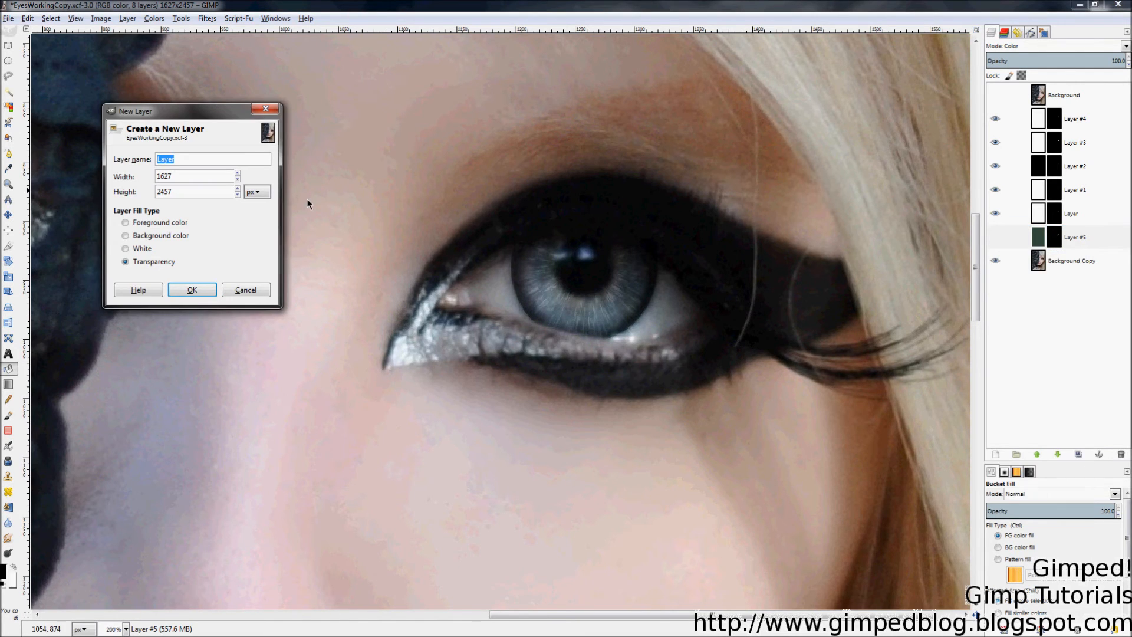
{"action": "left_click", "coordinate": [193, 292]}
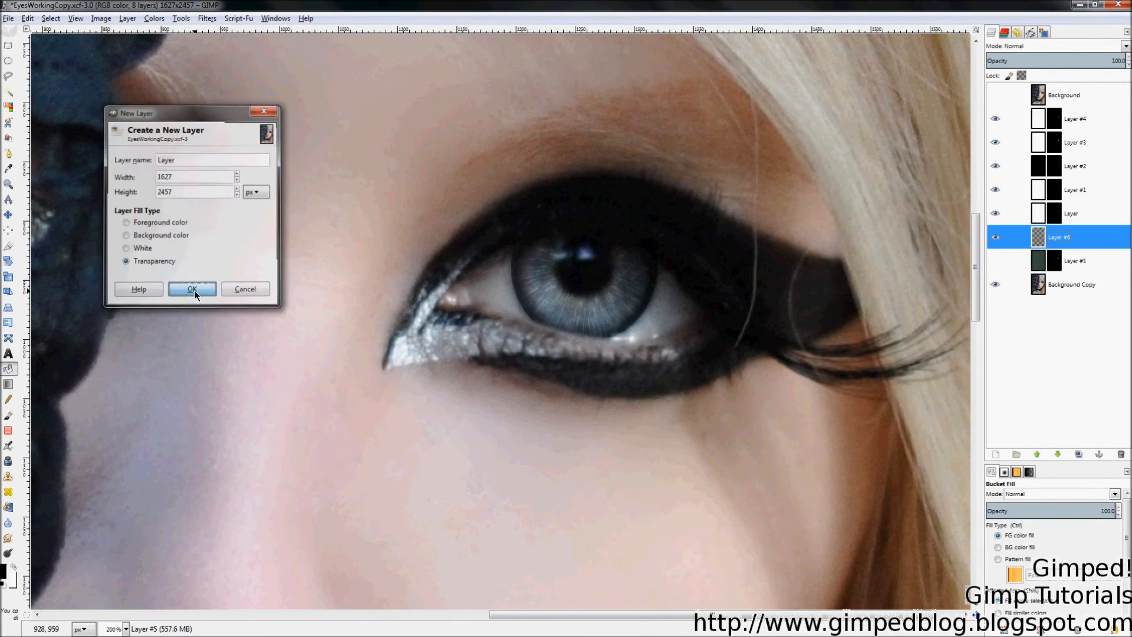
Step: Fill Layer #6 with a dark brown (hue 38) and set it to Color mode
{"action": "left_click", "coordinate": [5, 572]}
{"action": "left_click_drag", "start_coordinate": [233, 239], "coordinate": [228, 247]}
{"action": "left_click", "coordinate": [185, 206]}
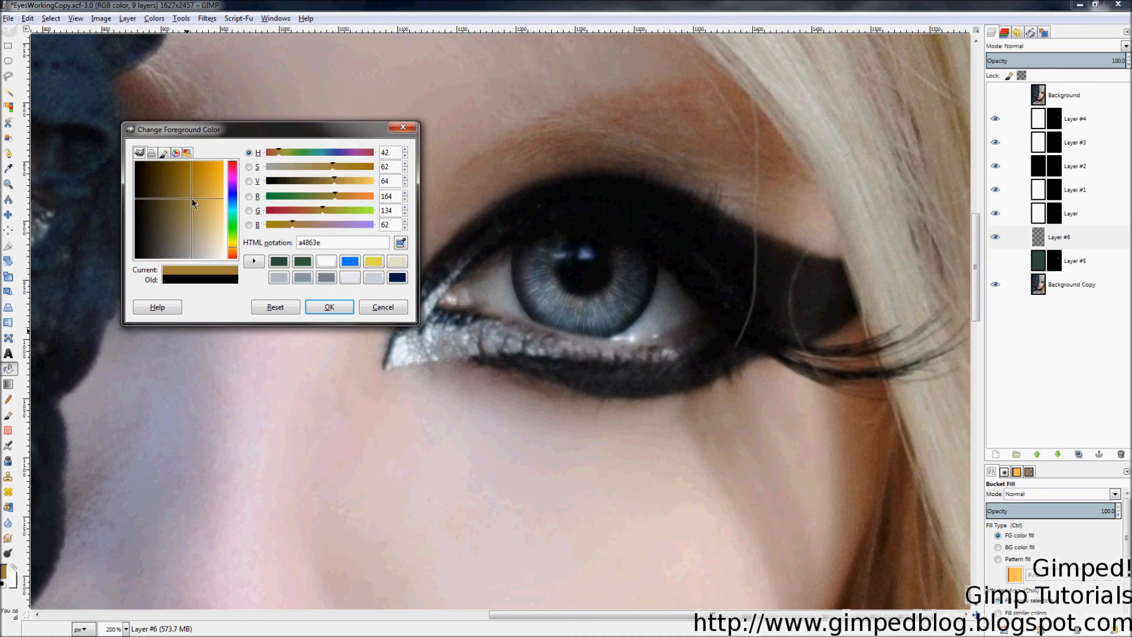
{"action": "left_click_drag", "start_coordinate": [185, 205], "coordinate": [165, 229]}
{"action": "left_click", "coordinate": [232, 254]}
{"action": "left_click", "coordinate": [325, 305]}
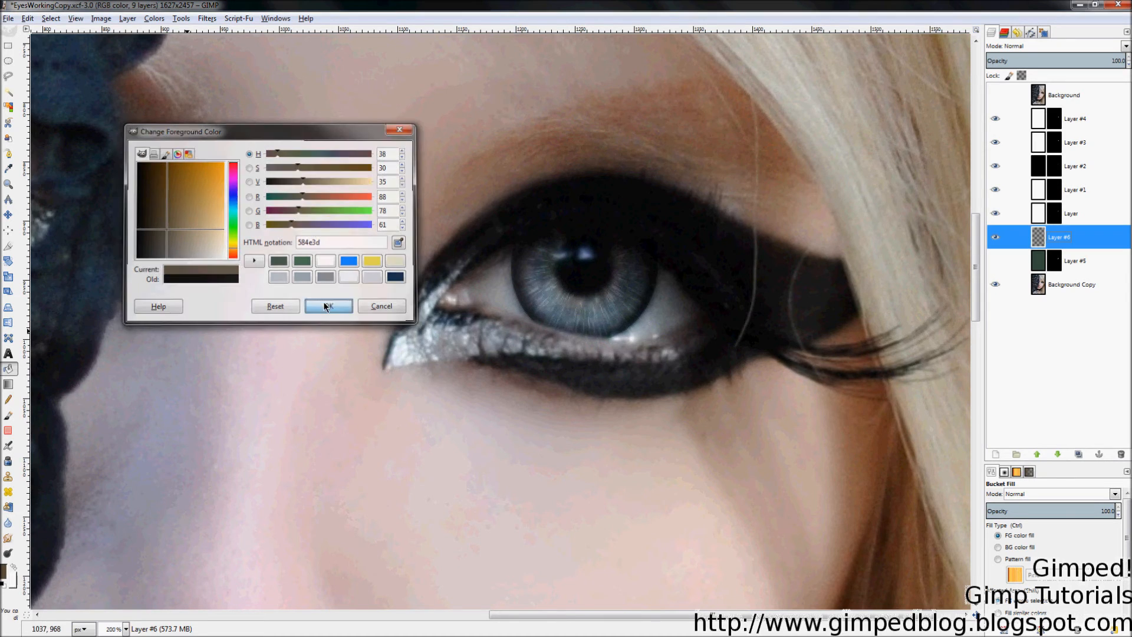
{"action": "left_click", "coordinate": [662, 173]}
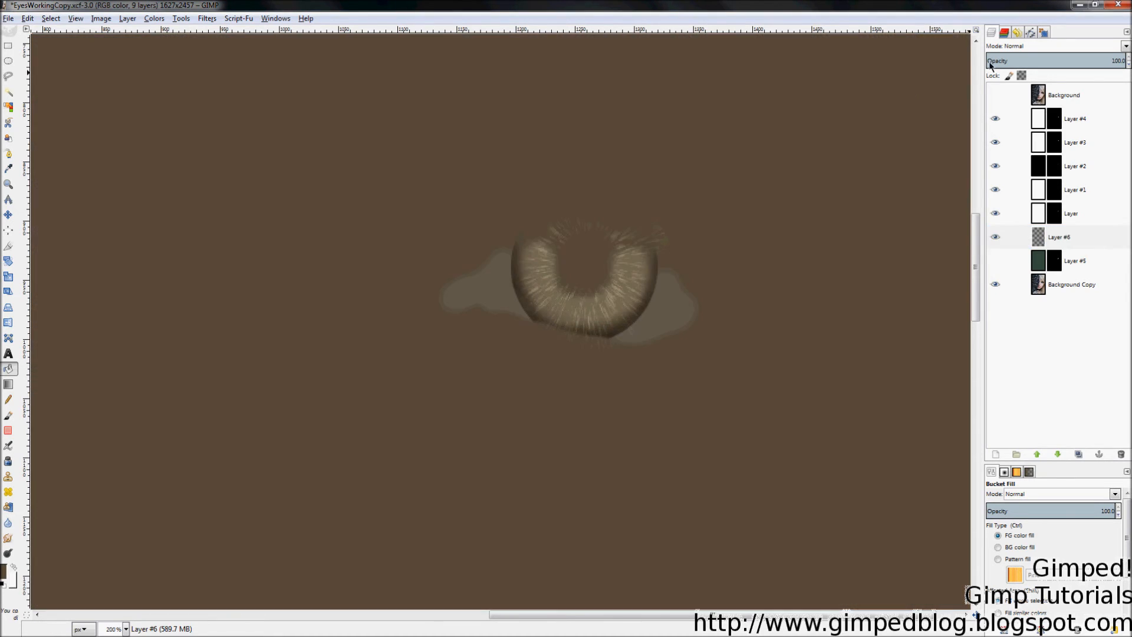
{"action": "left_click", "coordinate": [1018, 49]}
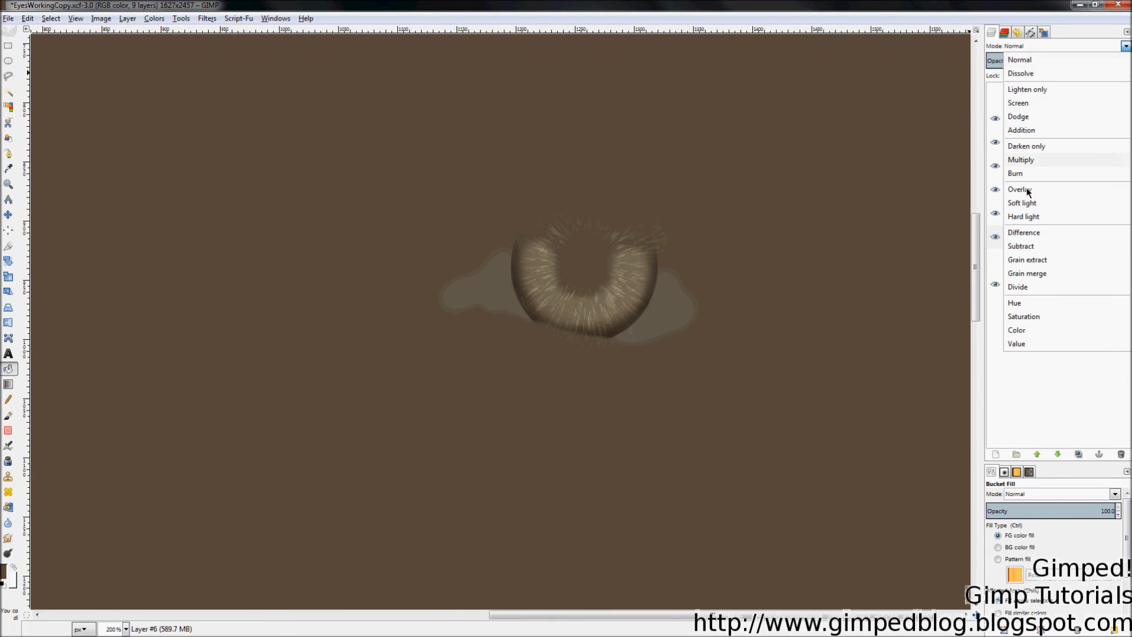
{"action": "left_click", "coordinate": [1026, 330]}
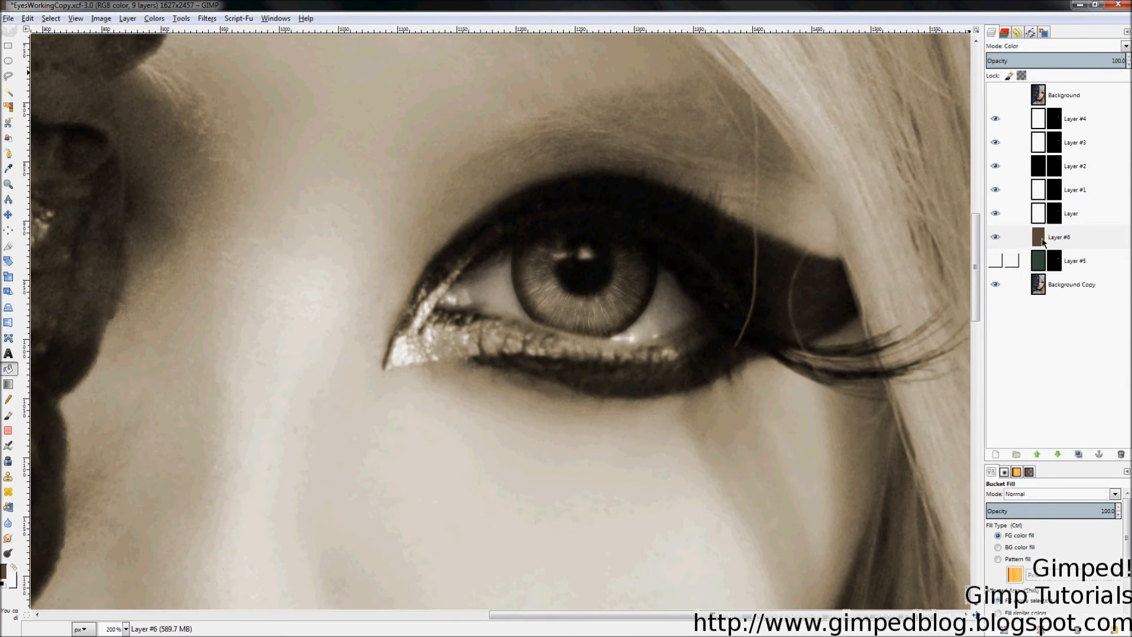
Step: Give Layer #6 a fully black mask and reset the default black and white colours
{"action": "right_click", "coordinate": [1052, 236]}
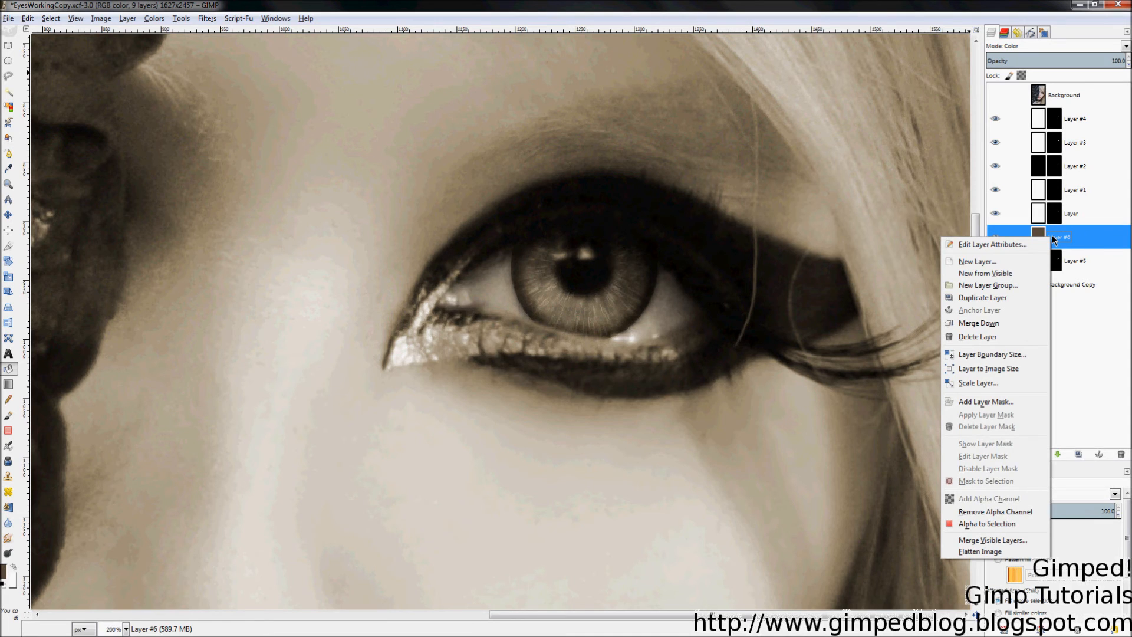
{"action": "left_click", "coordinate": [985, 402]}
{"action": "left_click", "coordinate": [199, 194]}
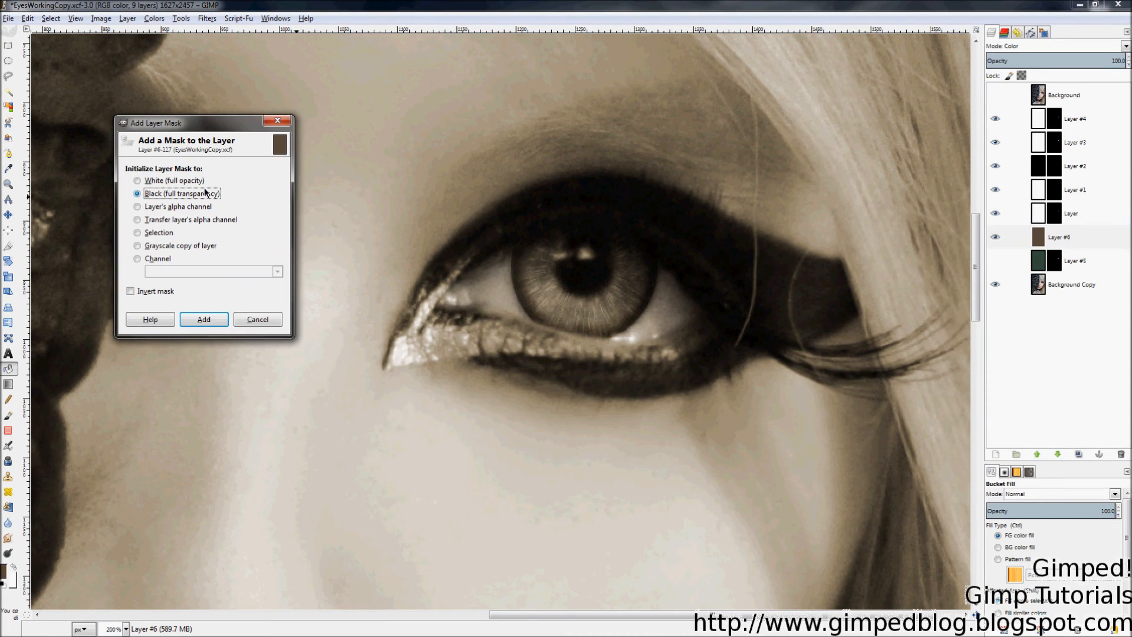
{"action": "left_click", "coordinate": [203, 320]}
{"action": "left_click", "coordinate": [5, 585]}
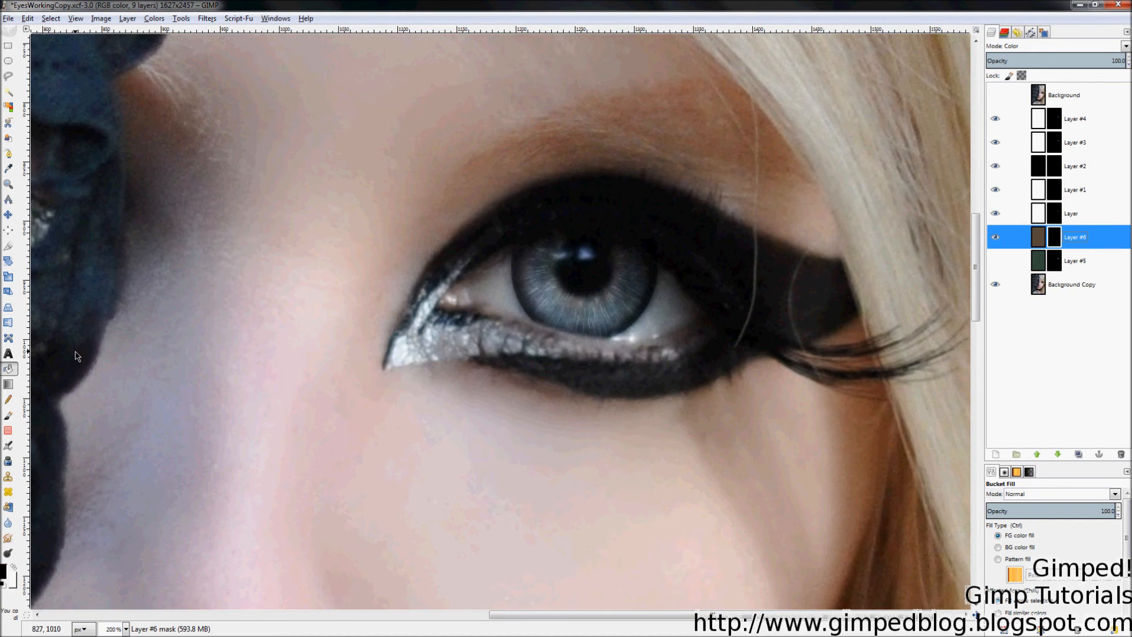
Step: Set up the Blend tool with the FG to BG (RGB) gradient in Radial shape
{"action": "left_click", "coordinate": [8, 384]}
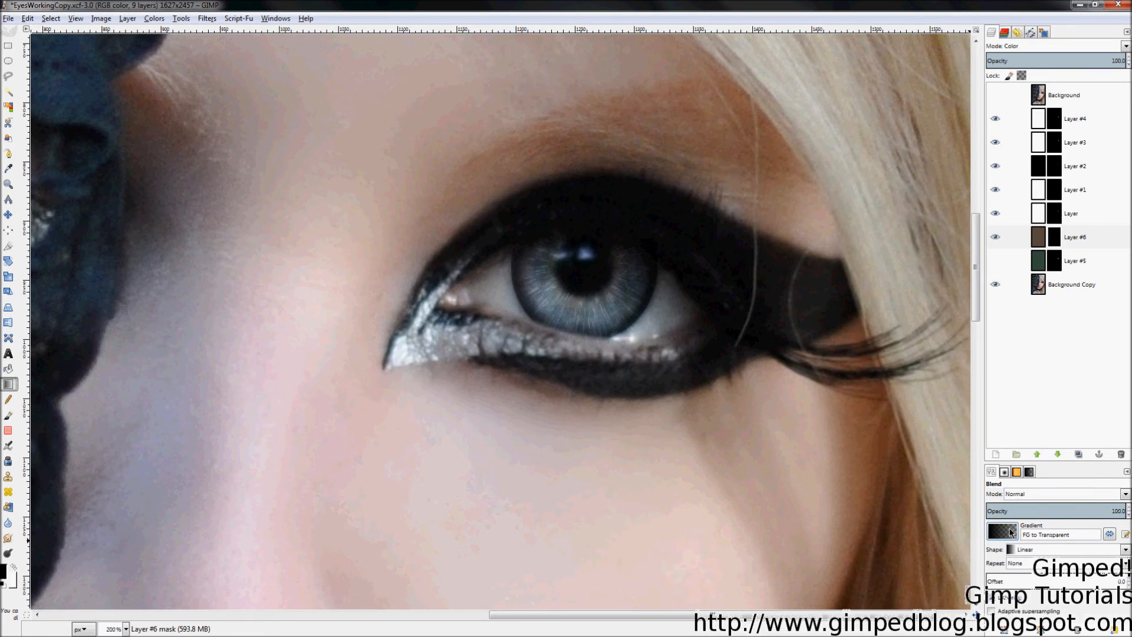
{"action": "left_click", "coordinate": [1012, 532]}
{"action": "left_click", "coordinate": [1042, 407]}
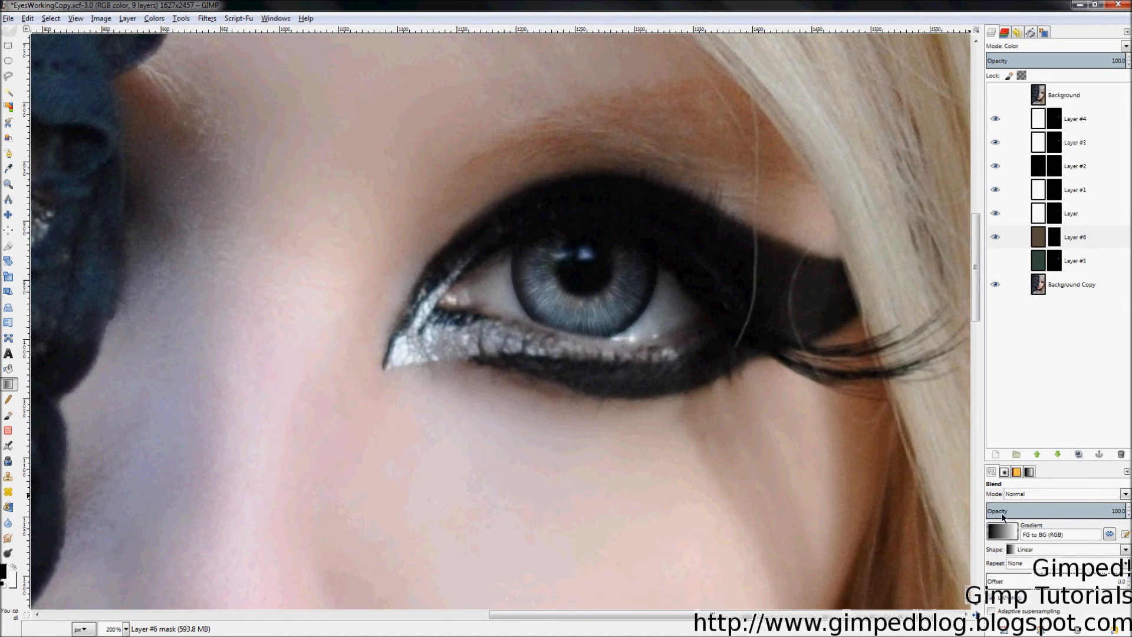
{"action": "left_click", "coordinate": [1029, 549]}
{"action": "left_click", "coordinate": [1028, 434]}
Step: On Layer #6's mask, draw a white-to-black radial gradient from the iris centre outward
{"action": "right_click", "coordinate": [1058, 242]}
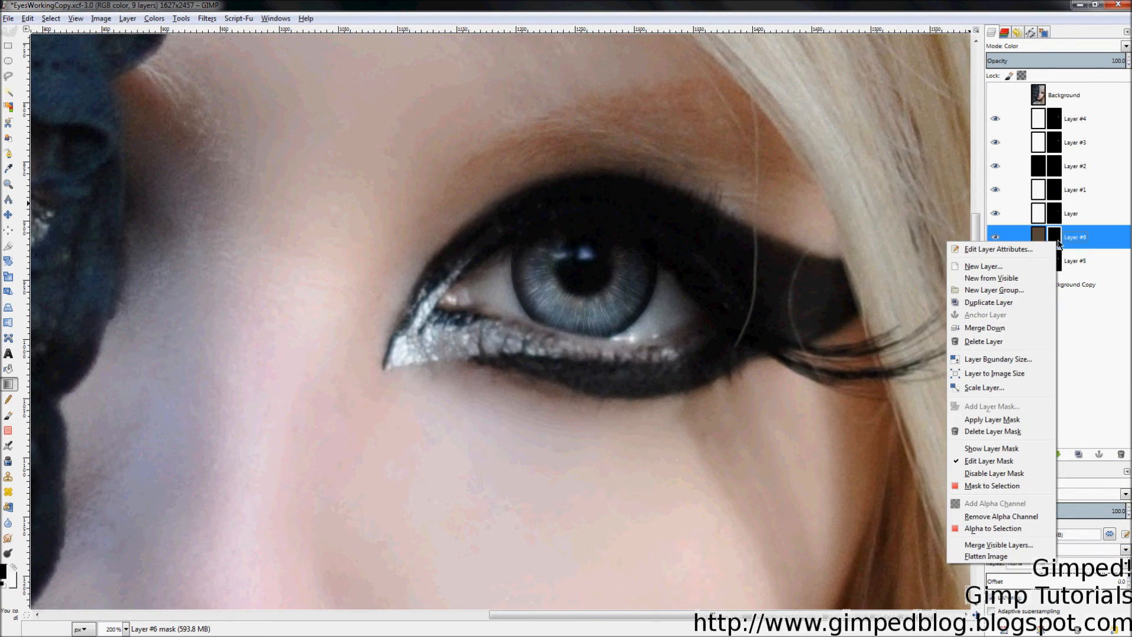
{"action": "left_click", "coordinate": [979, 449]}
{"action": "left_click_drag", "start_coordinate": [577, 265], "coordinate": [373, 422]}
{"action": "key", "text": "ctrl+z"}
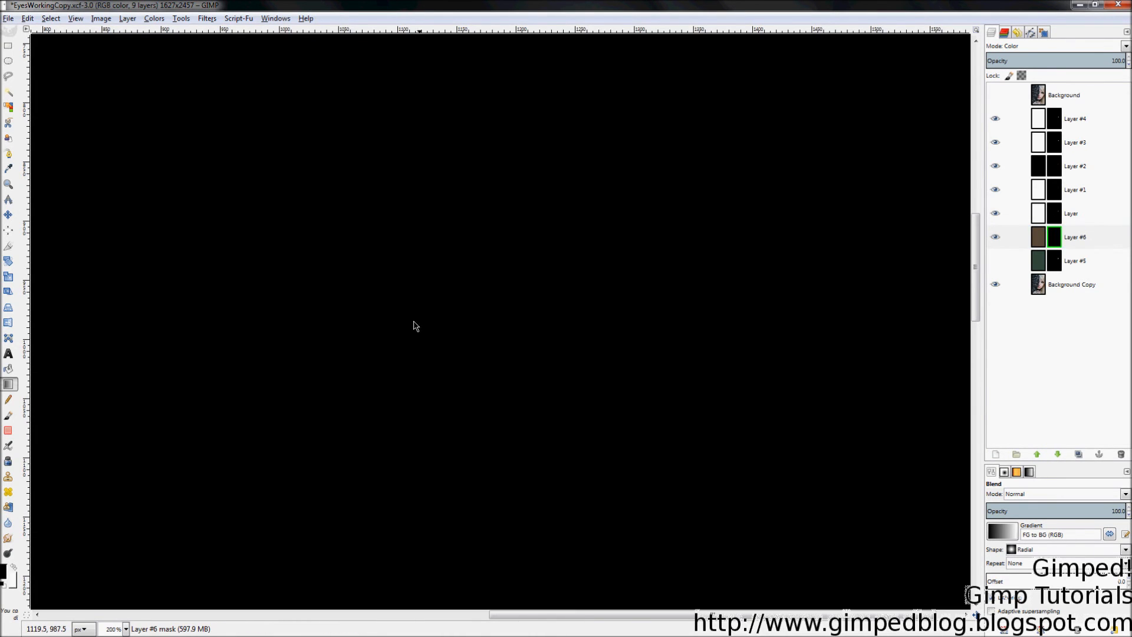
{"action": "left_click", "coordinate": [13, 567]}
{"action": "left_click_drag", "start_coordinate": [597, 236], "coordinate": [366, 424]}
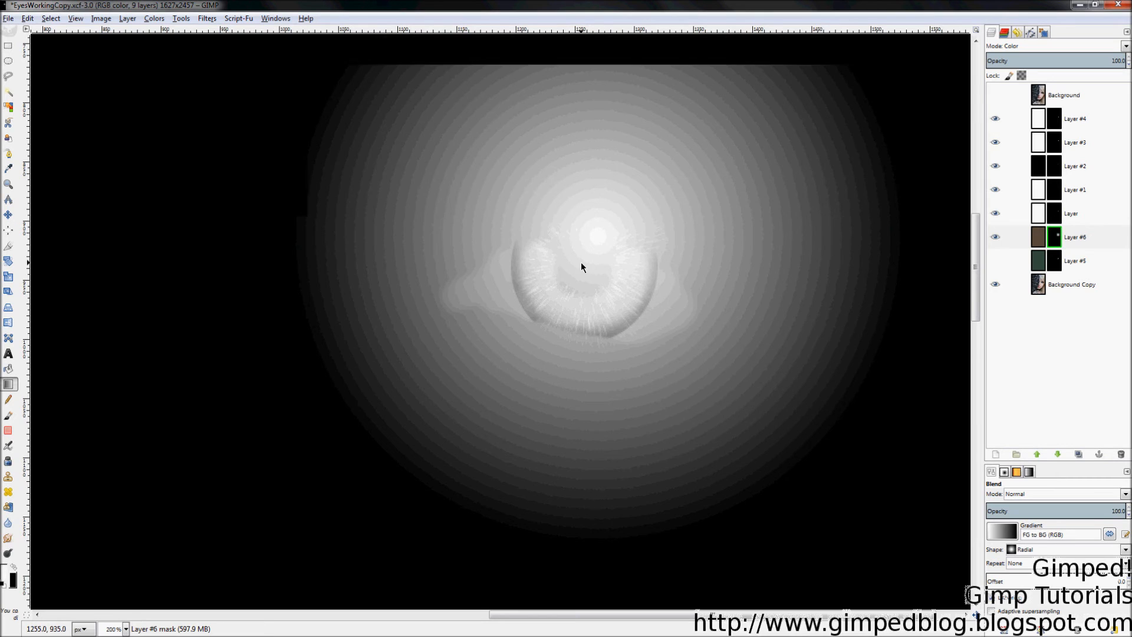
{"action": "key", "text": "ctrl+z"}
{"action": "left_click_drag", "start_coordinate": [585, 262], "coordinate": [427, 371]}
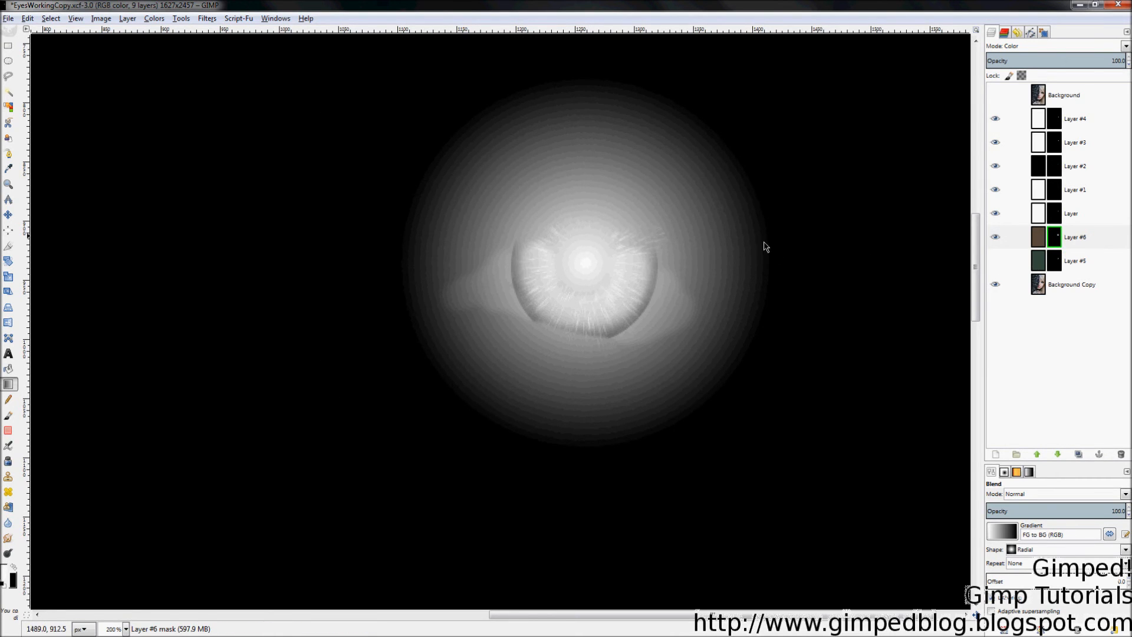
{"action": "right_click", "coordinate": [1059, 243]}
{"action": "left_click", "coordinate": [993, 449]}
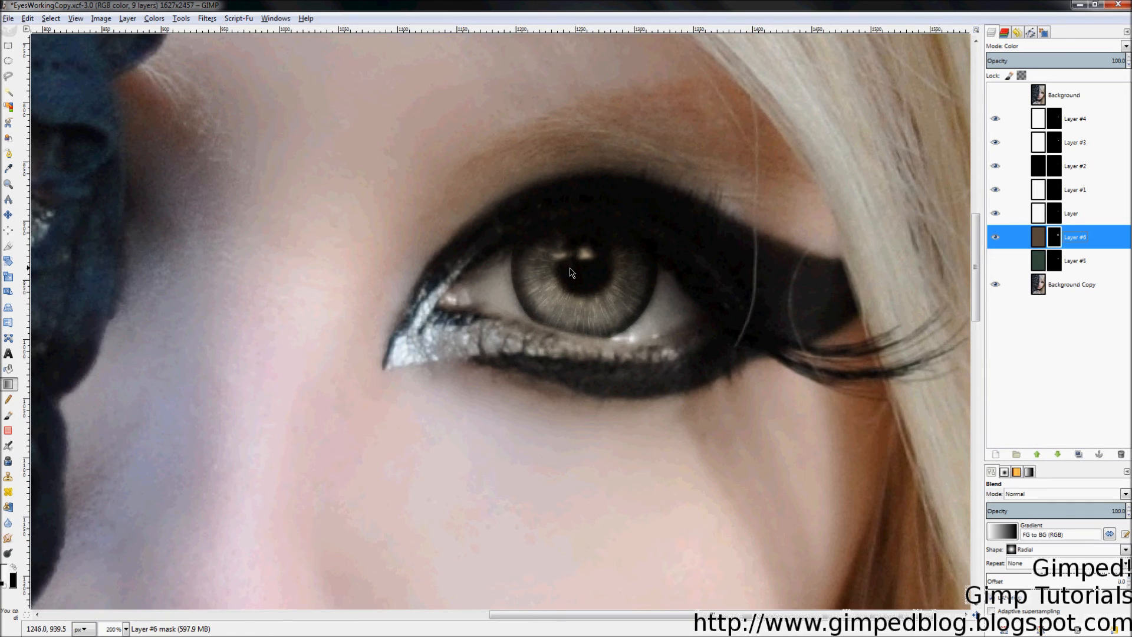
Step: Redraw the radial mask gradient from the pupil on Layer #6, undoing the last attempt
{"action": "left_click_drag", "start_coordinate": [587, 267], "coordinate": [544, 303]}
{"action": "left_click_drag", "start_coordinate": [588, 268], "coordinate": [554, 293]}
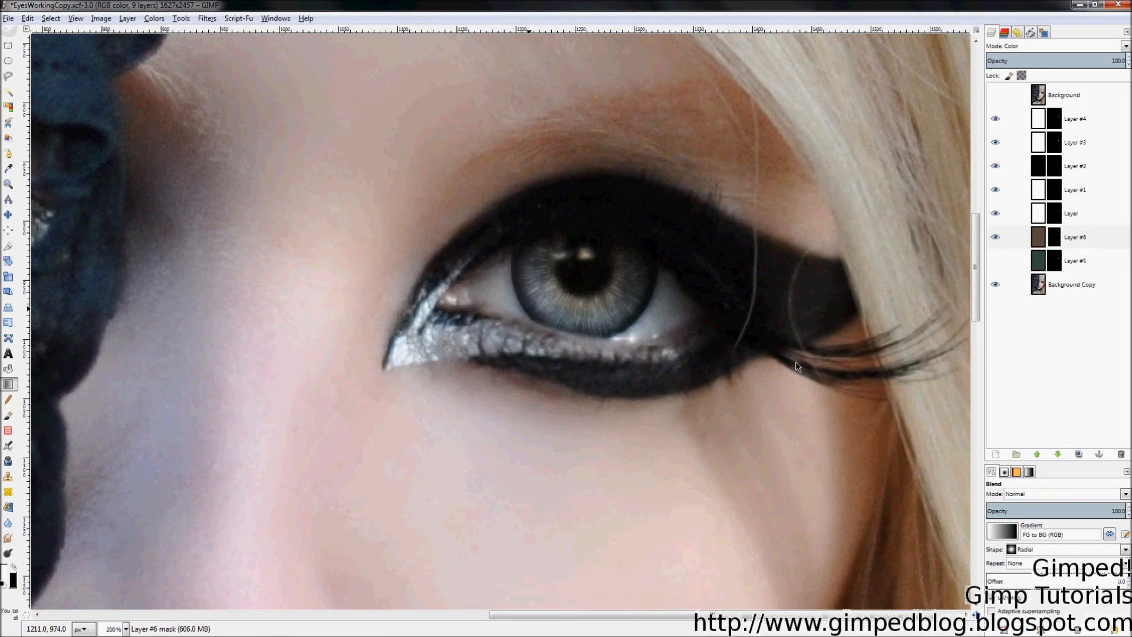
{"action": "scroll", "coordinate": [929, 343], "scroll_direction": "down", "scroll_amount": 2}
{"action": "scroll", "coordinate": [885, 347], "scroll_direction": "down", "scroll_amount": 2}
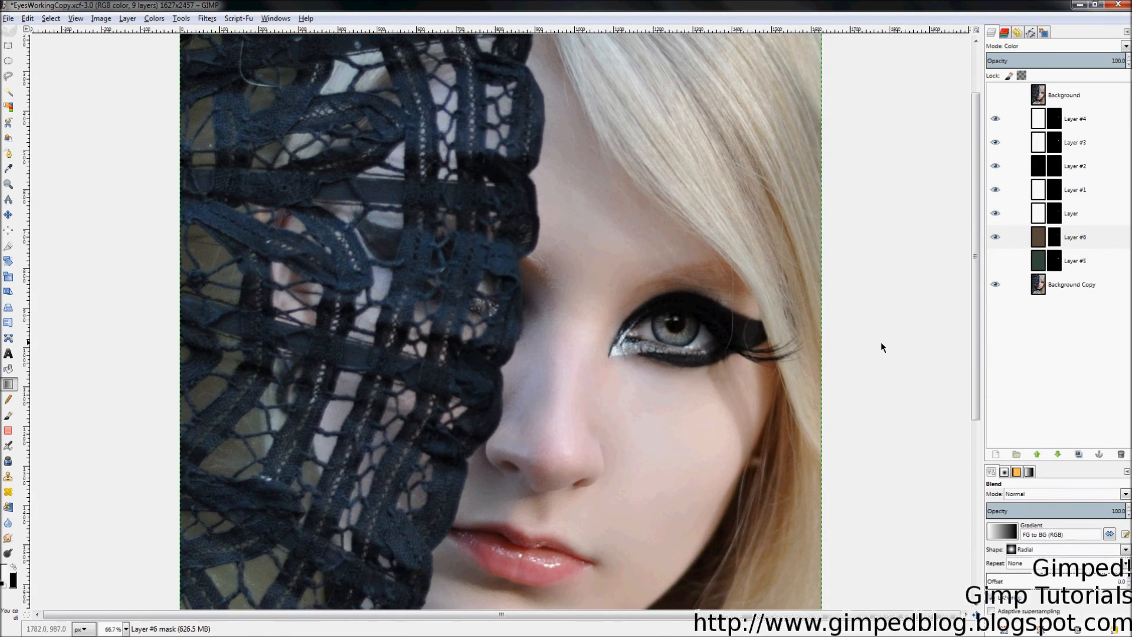
{"action": "scroll", "coordinate": [483, 268], "scroll_direction": "up", "scroll_amount": 2}
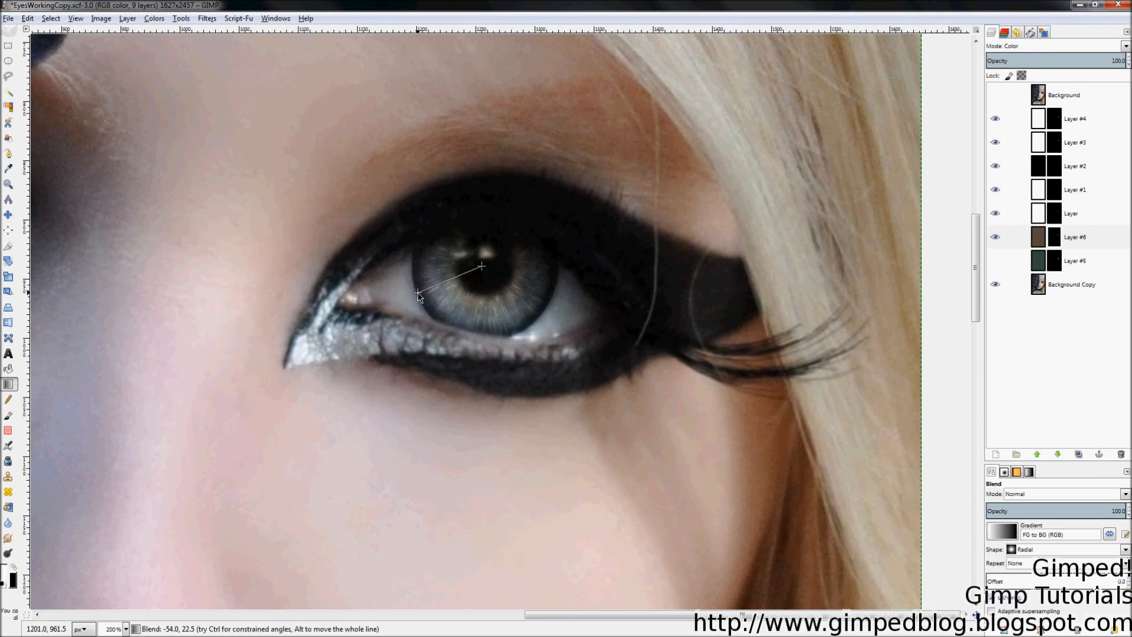
{"action": "left_click_drag", "start_coordinate": [483, 266], "coordinate": [446, 342]}
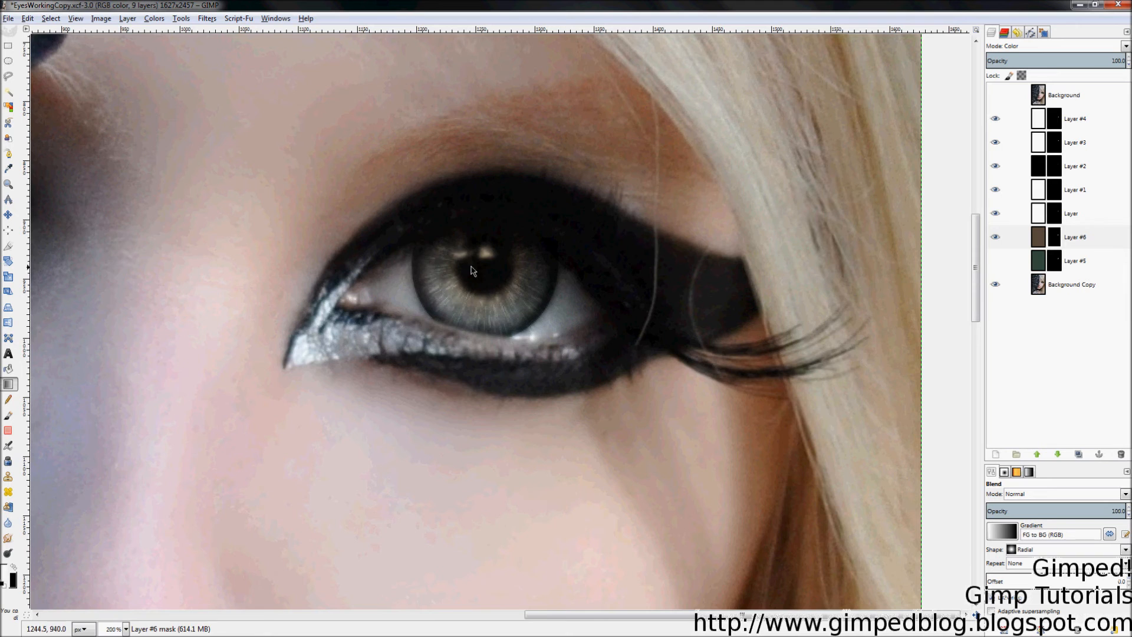
{"action": "left_click_drag", "start_coordinate": [478, 271], "coordinate": [473, 324]}
{"action": "key", "text": "ctrl+z"}
Step: Try Layer #6 opacities of about 65, 69.4 and 74.1, then return it to 100
{"action": "left_click_drag", "start_coordinate": [1084, 64], "coordinate": [954, 58]}
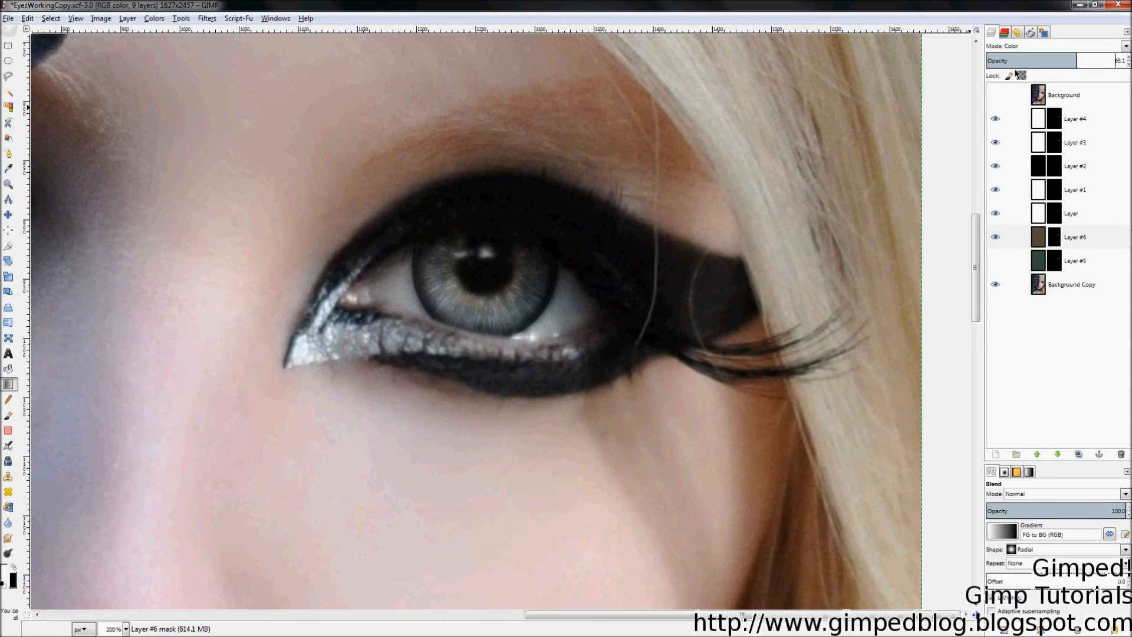
{"action": "left_click", "coordinate": [1082, 63]}
{"action": "left_click", "coordinate": [1091, 60]}
{"action": "scroll", "coordinate": [876, 286], "scroll_direction": "down", "scroll_amount": 2}
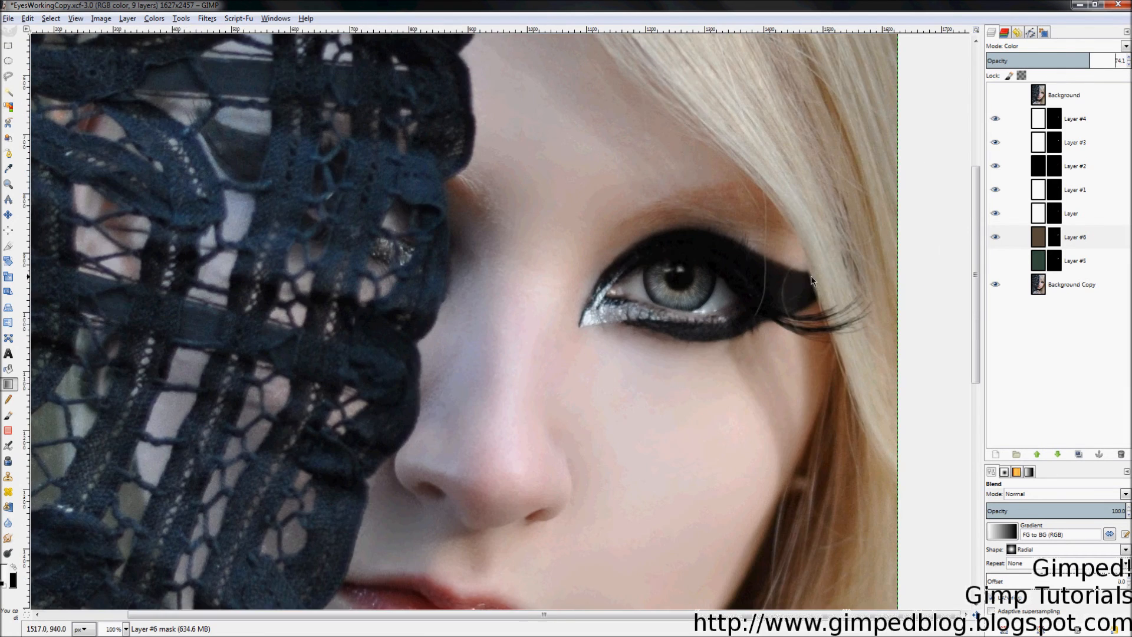
{"action": "scroll", "coordinate": [812, 302], "scroll_direction": "down", "scroll_amount": 2}
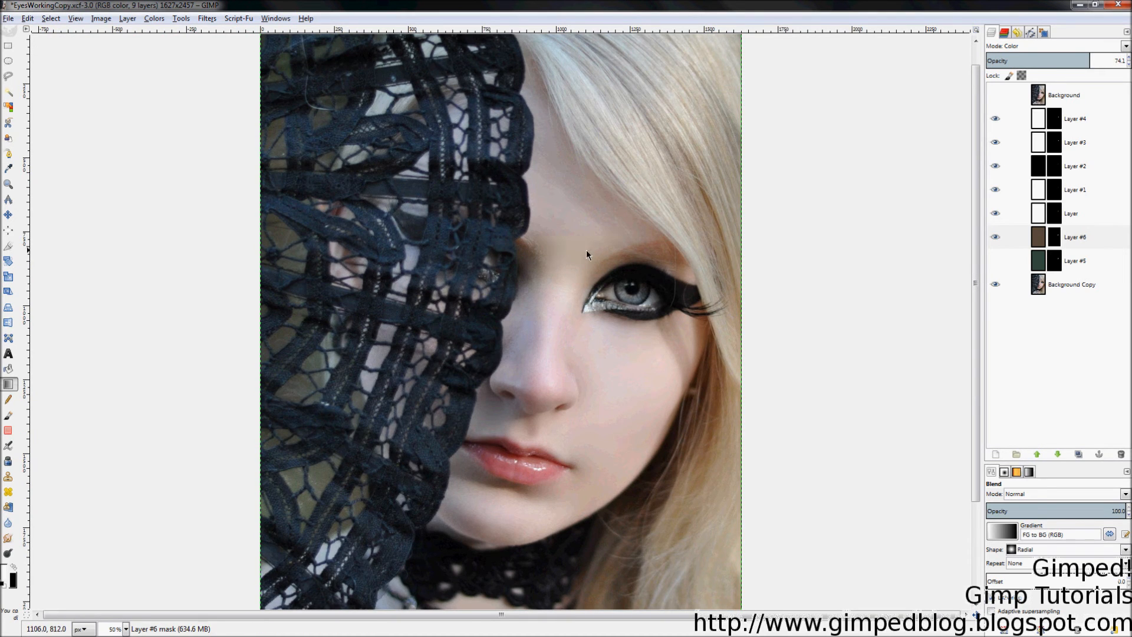
{"action": "key", "text": "z"}
{"action": "left_click_drag", "start_coordinate": [578, 241], "coordinate": [696, 328]}
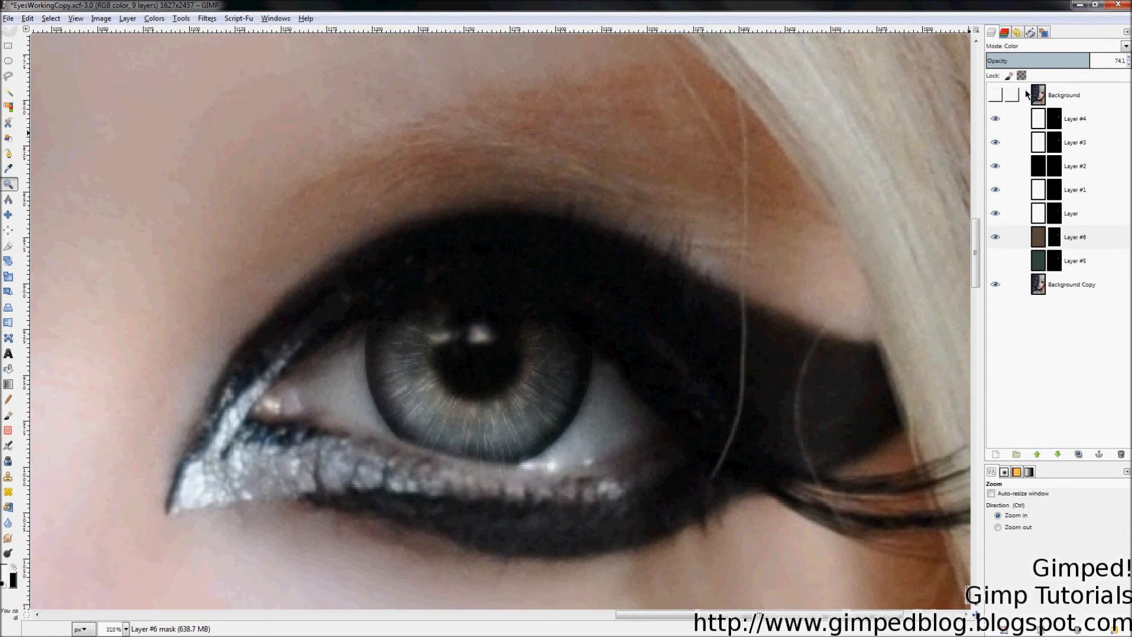
{"action": "left_click_drag", "start_coordinate": [1066, 56], "coordinate": [1130, 56]}
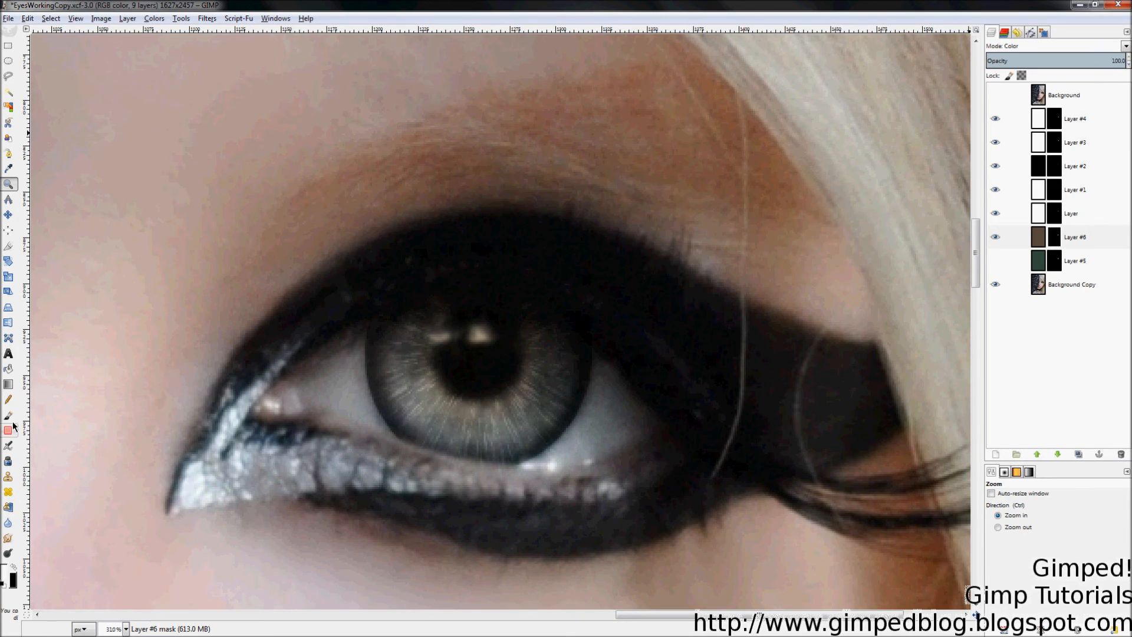
Step: Drag a fresh radial gradient from the pupil centre on Layer #6's mask
{"action": "left_click", "coordinate": [9, 385]}
{"action": "left_click_drag", "start_coordinate": [481, 361], "coordinate": [430, 410]}
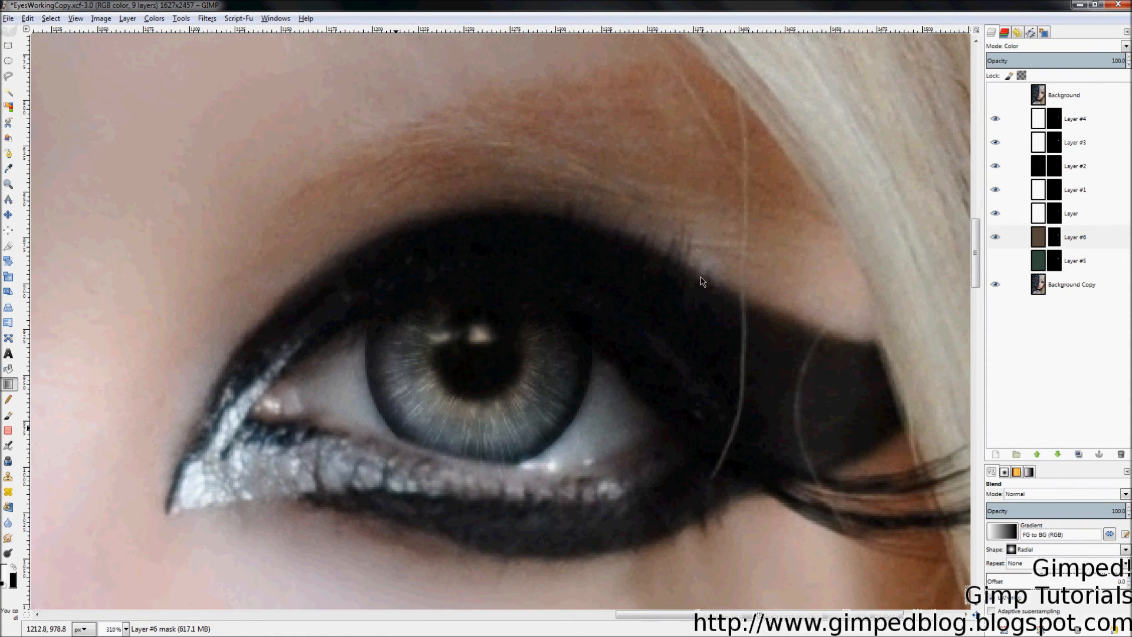
{"action": "scroll", "coordinate": [793, 279], "scroll_direction": "down", "scroll_amount": 1}
{"action": "scroll", "coordinate": [794, 285], "scroll_direction": "down", "scroll_amount": 6}
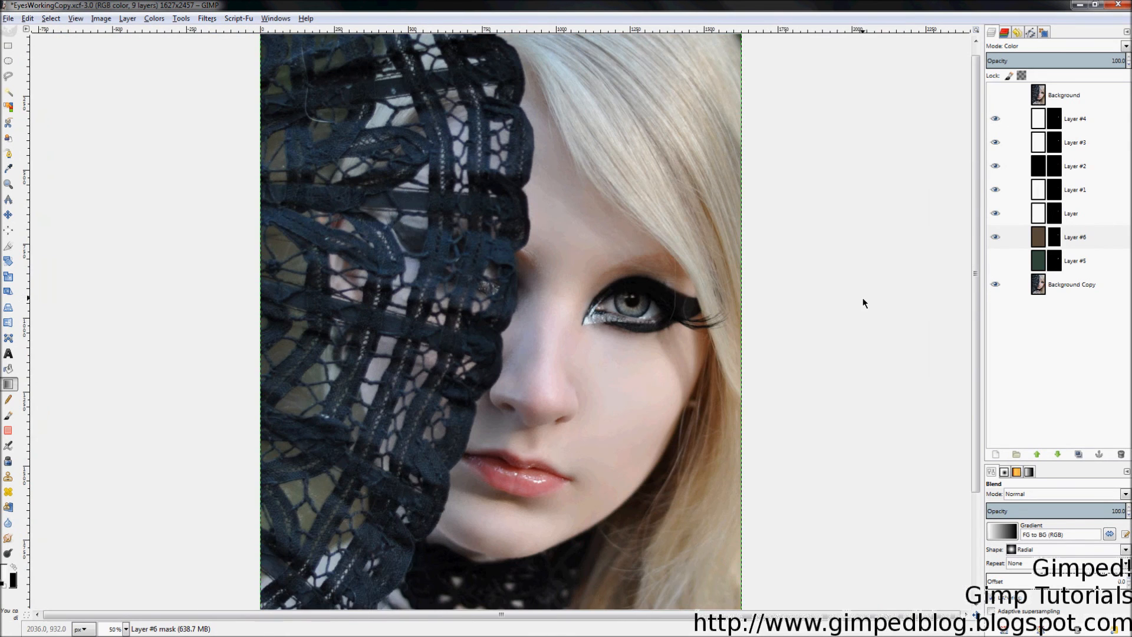
{"action": "scroll", "coordinate": [629, 303], "scroll_direction": "up", "scroll_amount": 6}
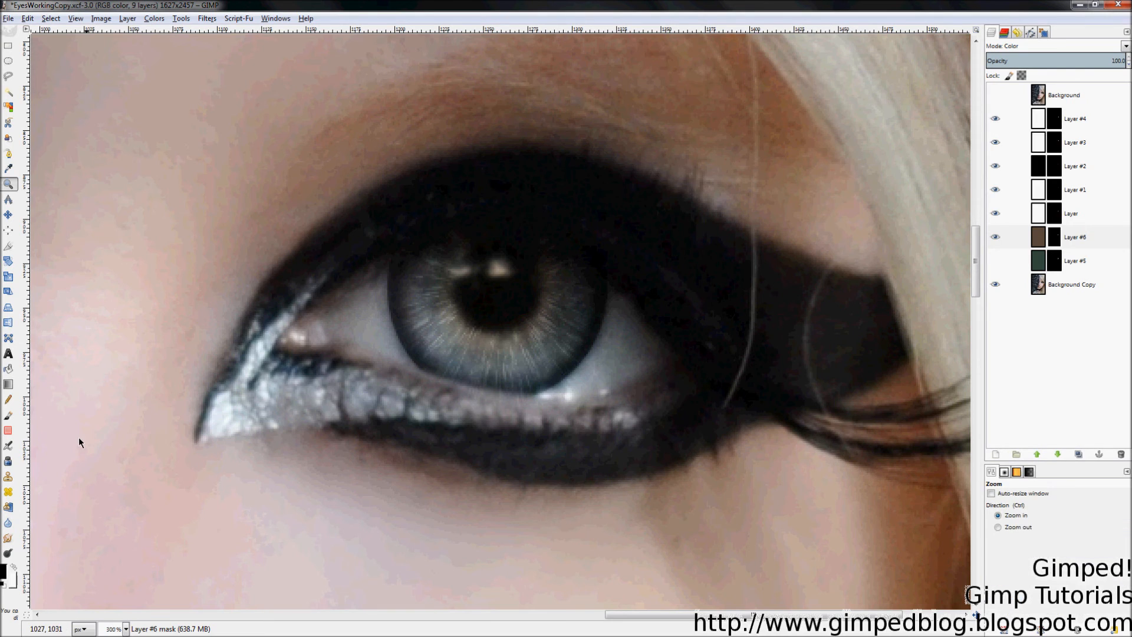
Step: Paint black on Layer #6's mask over the pupil highlights, then over the upper-left iris at brush size 17
{"action": "left_click", "coordinate": [9, 417]}
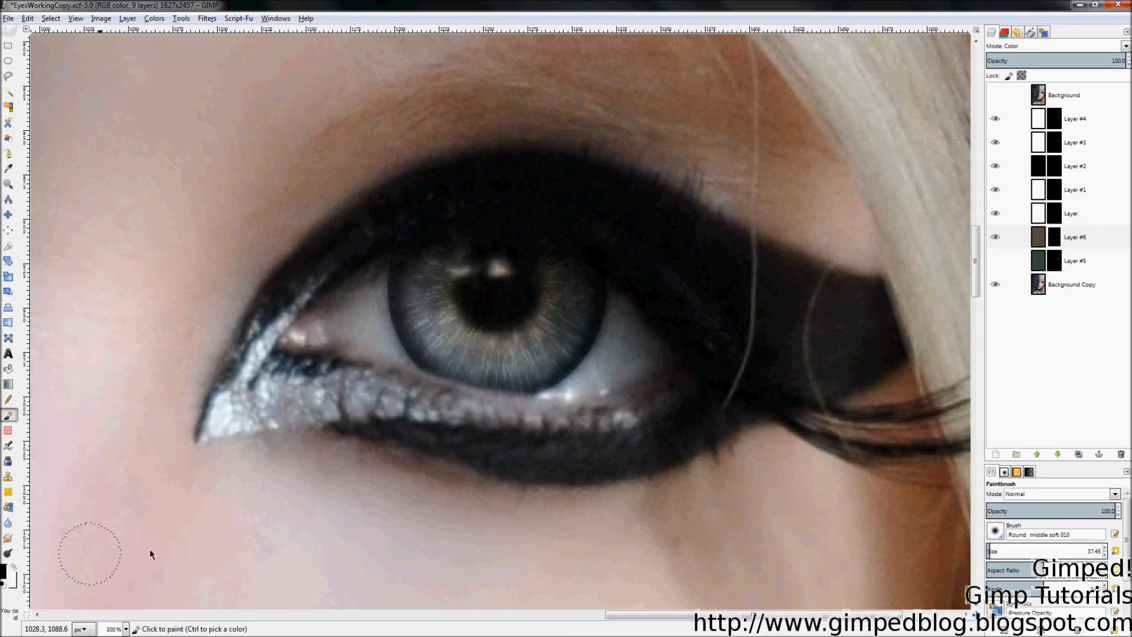
{"action": "mouse_move", "coordinate": [496, 275]}
{"action": "left_mouse_down"}
{"action": "mouse_move", "coordinate": [481, 278]}
{"action": "mouse_move", "coordinate": [498, 298]}
{"action": "mouse_move", "coordinate": [504, 263]}
{"action": "left_mouse_up"}
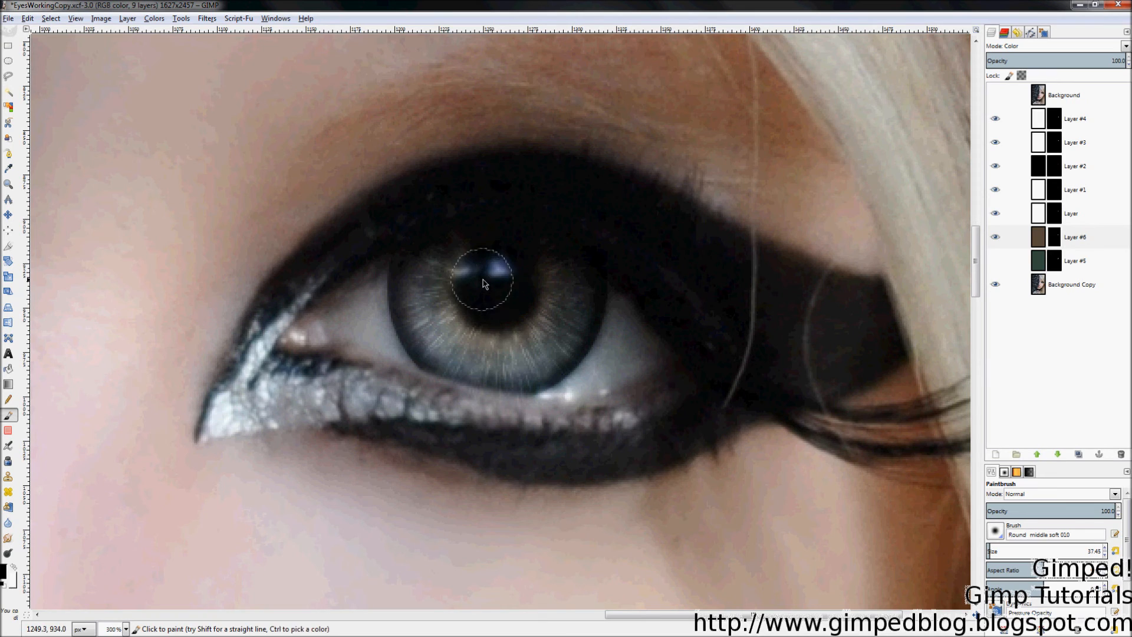
{"action": "left_click_drag", "start_coordinate": [1015, 559], "coordinate": [991, 558]}
{"action": "left_click_drag", "start_coordinate": [459, 269], "coordinate": [469, 275]}
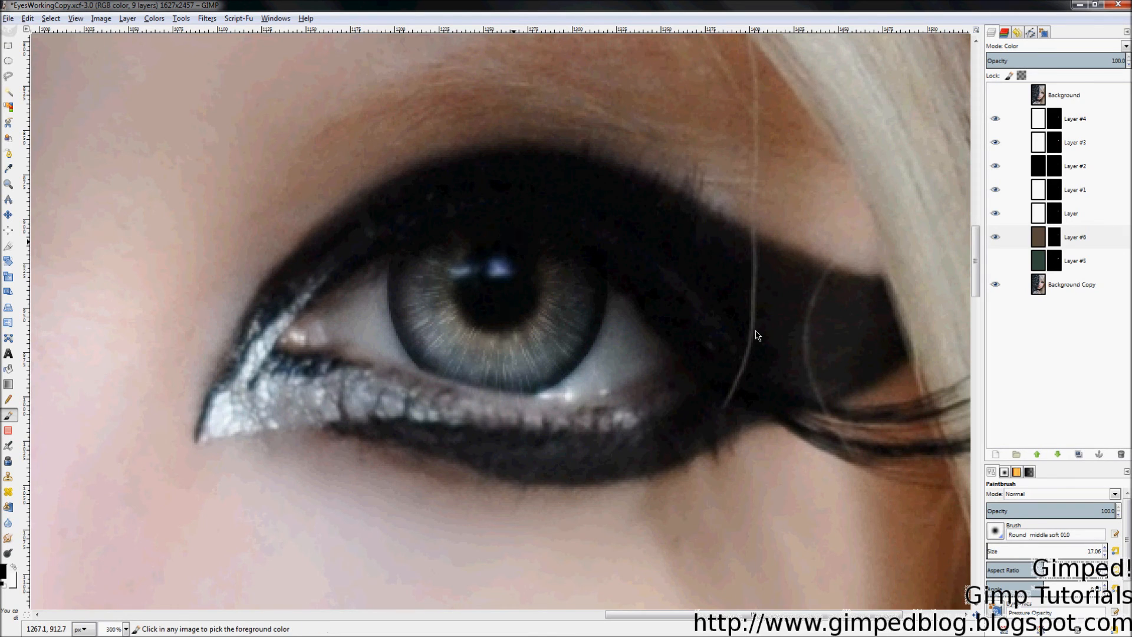
{"action": "key", "text": "z"}
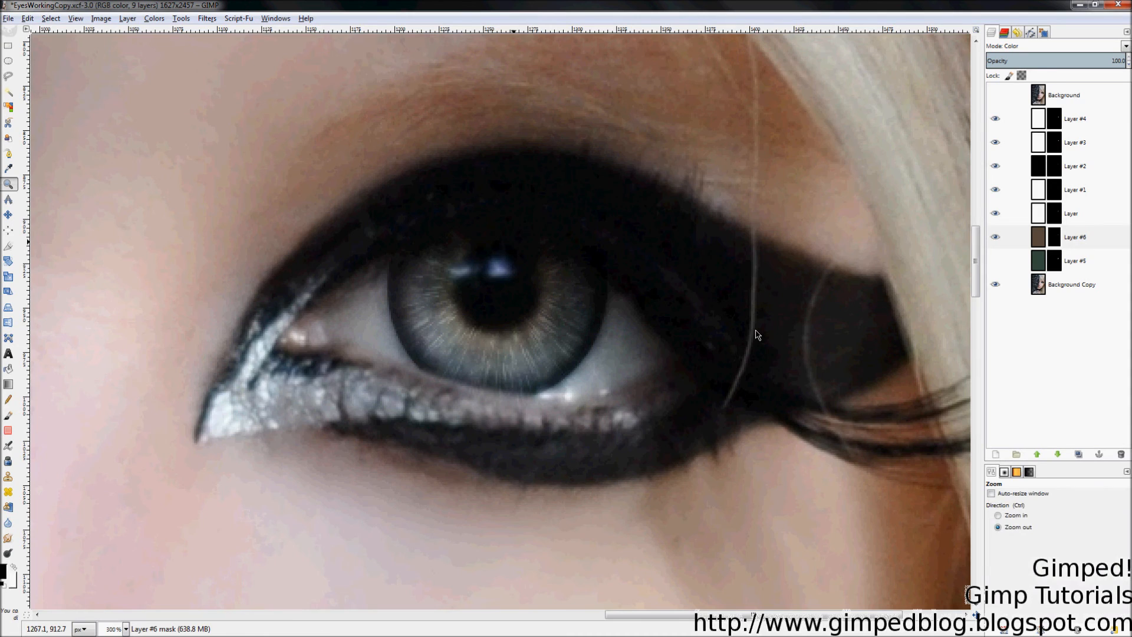
{"action": "key", "text": "shift+ctrl+j"}
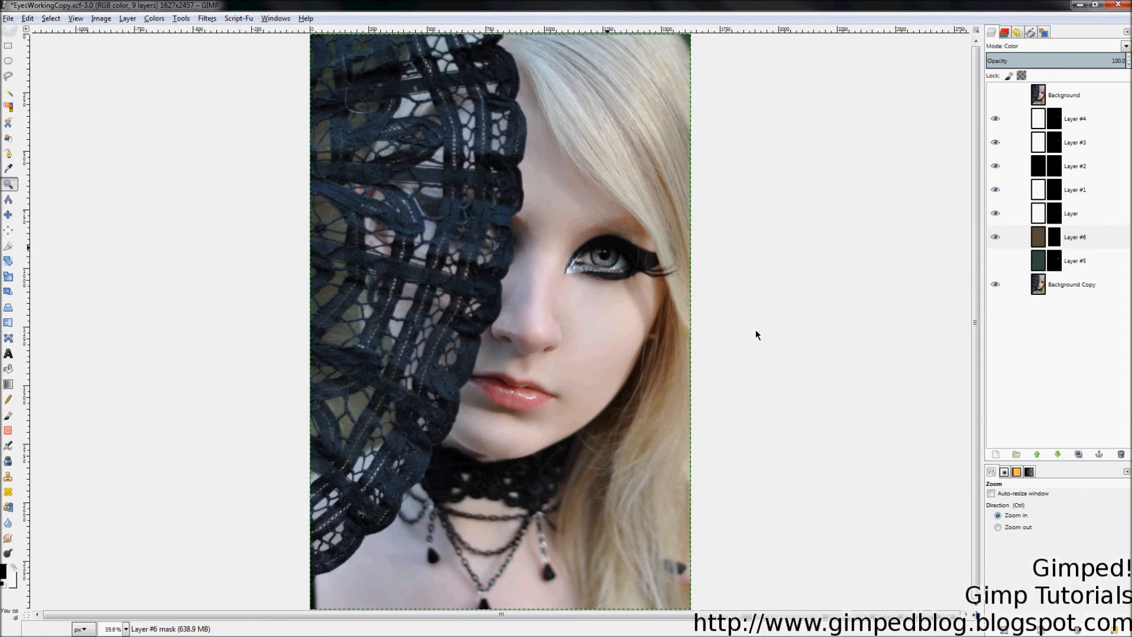
{"action": "left_click", "coordinate": [995, 239]}
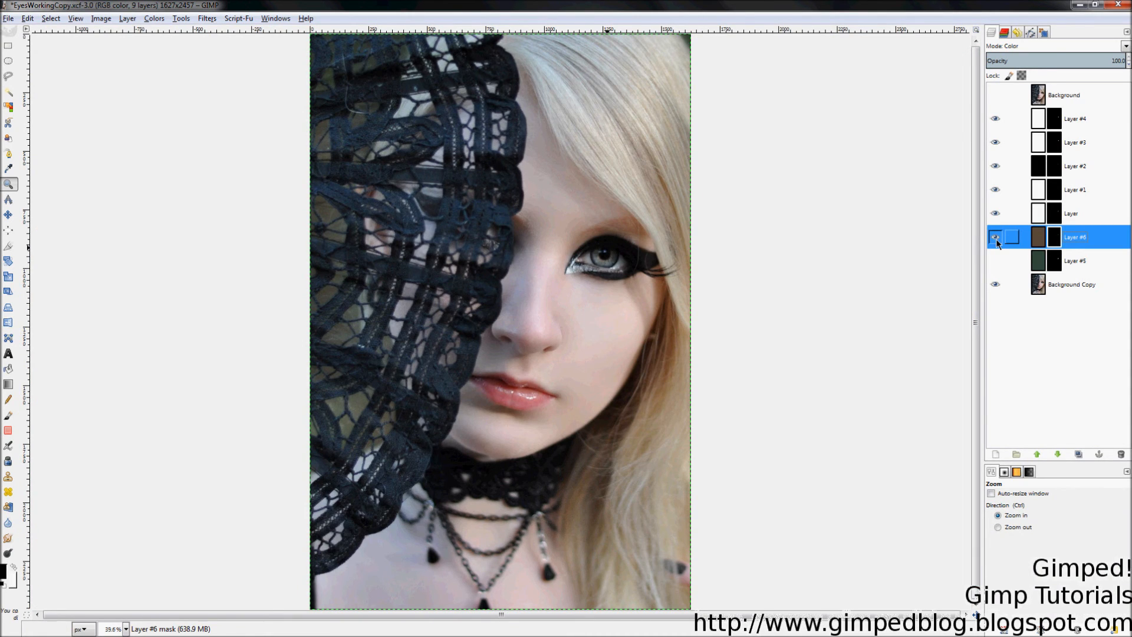
{"action": "left_click_drag", "start_coordinate": [528, 204], "coordinate": [684, 308]}
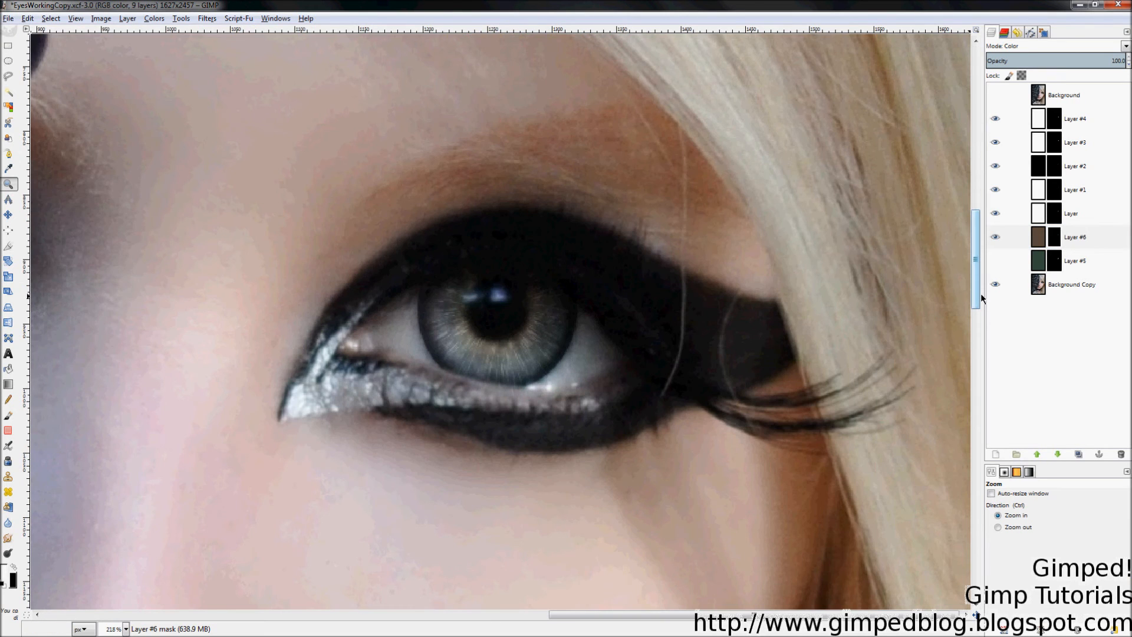
{"action": "left_click", "coordinate": [994, 263]}
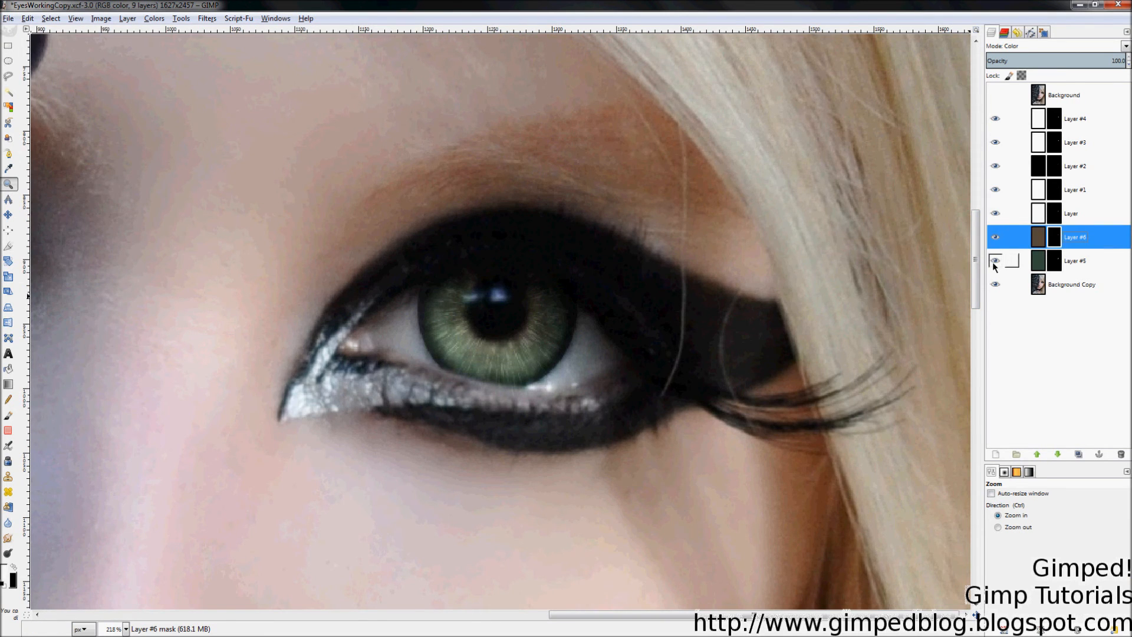
{"action": "left_click", "coordinate": [1077, 269]}
{"action": "left_click", "coordinate": [996, 237]}
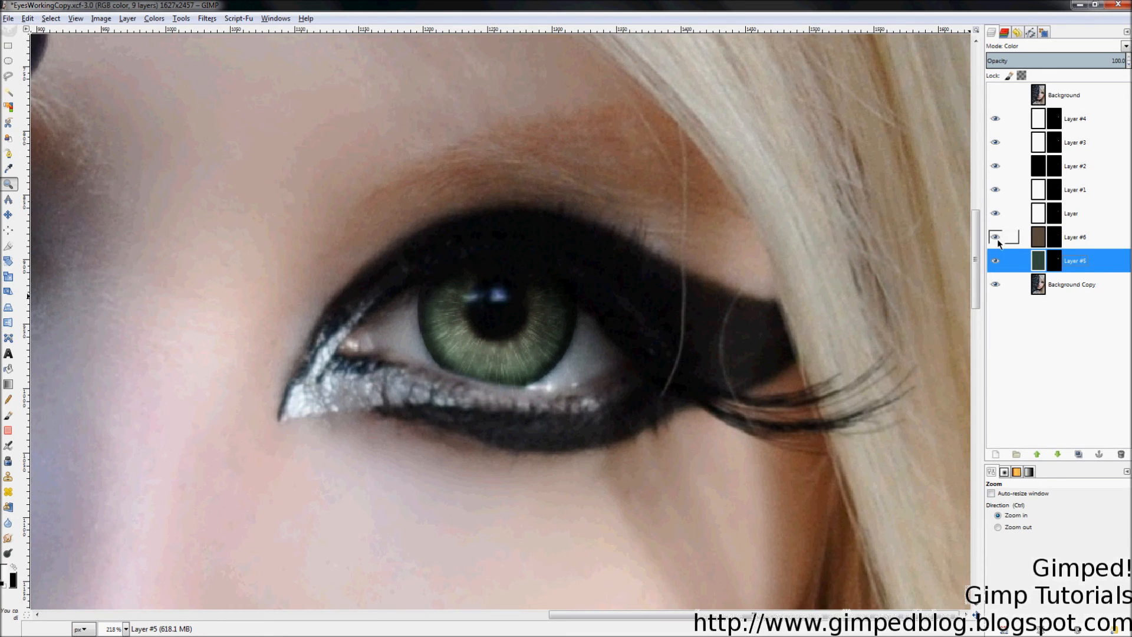
{"action": "scroll", "coordinate": [838, 344], "scroll_direction": "down", "scroll_amount": 6}
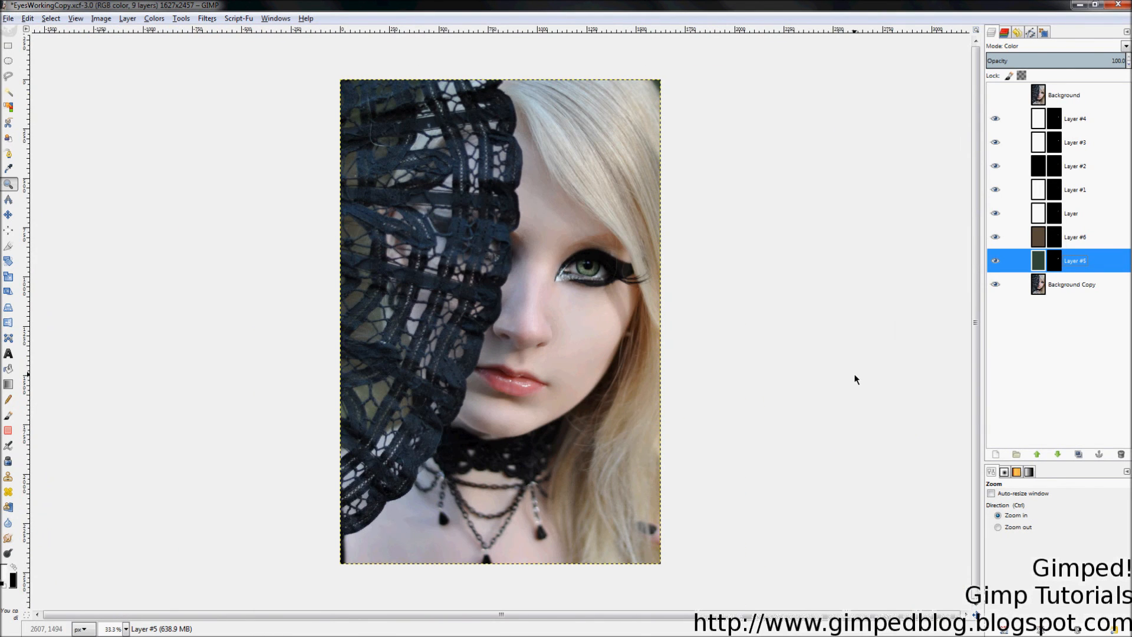
{"action": "left_click", "coordinate": [998, 264]}
{"action": "left_click", "coordinate": [997, 264]}
{"action": "left_click", "coordinate": [995, 95]}
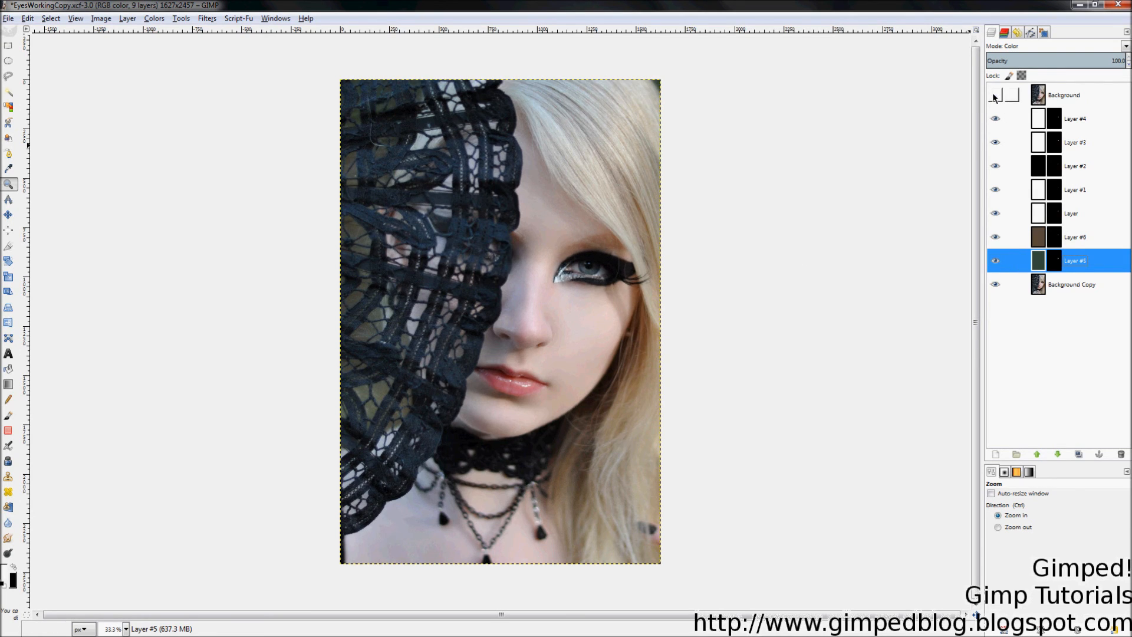
{"action": "left_click", "coordinate": [995, 96]}
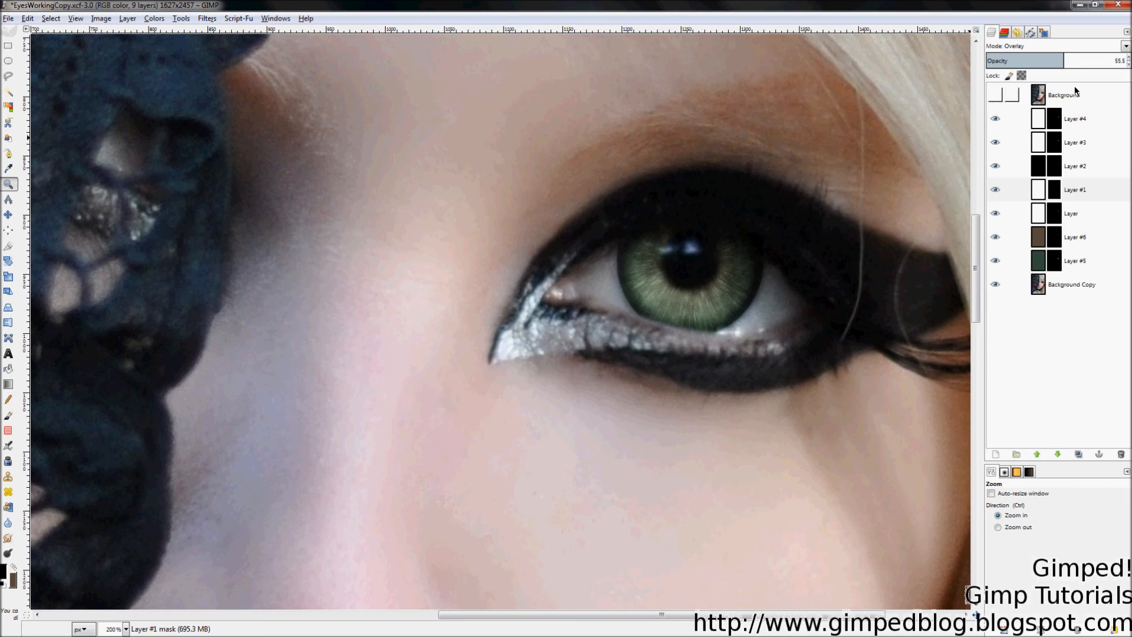
Step: Duplicate Layer #1 and lower the copy, Layer #7, three places to just above Layer #5
{"action": "right_click", "coordinate": [1074, 191]}
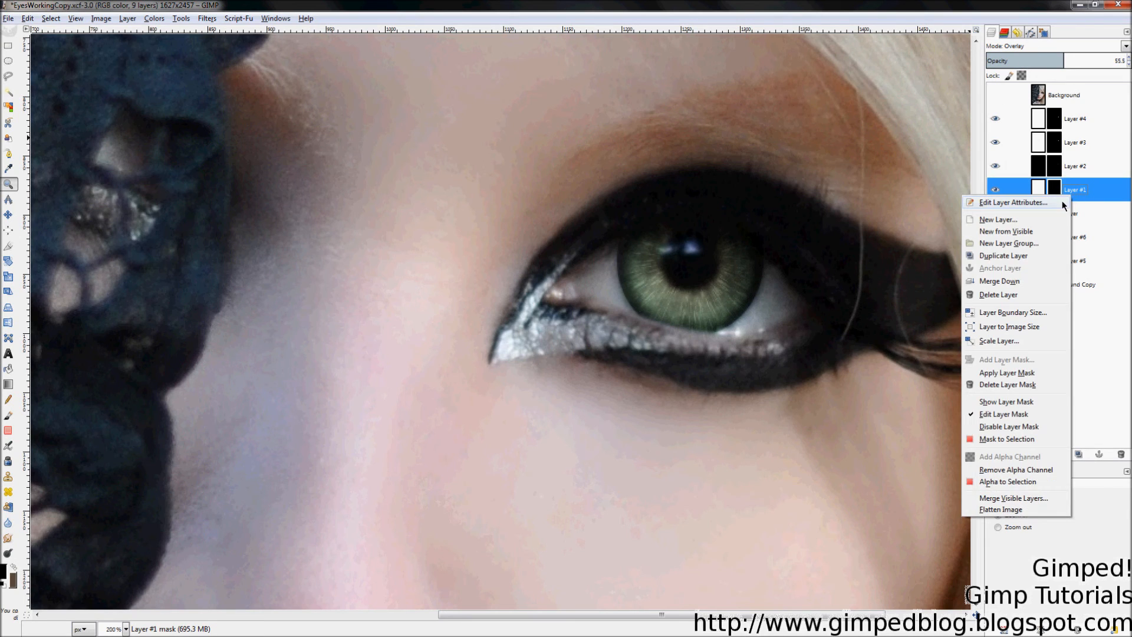
{"action": "left_click", "coordinate": [1021, 258]}
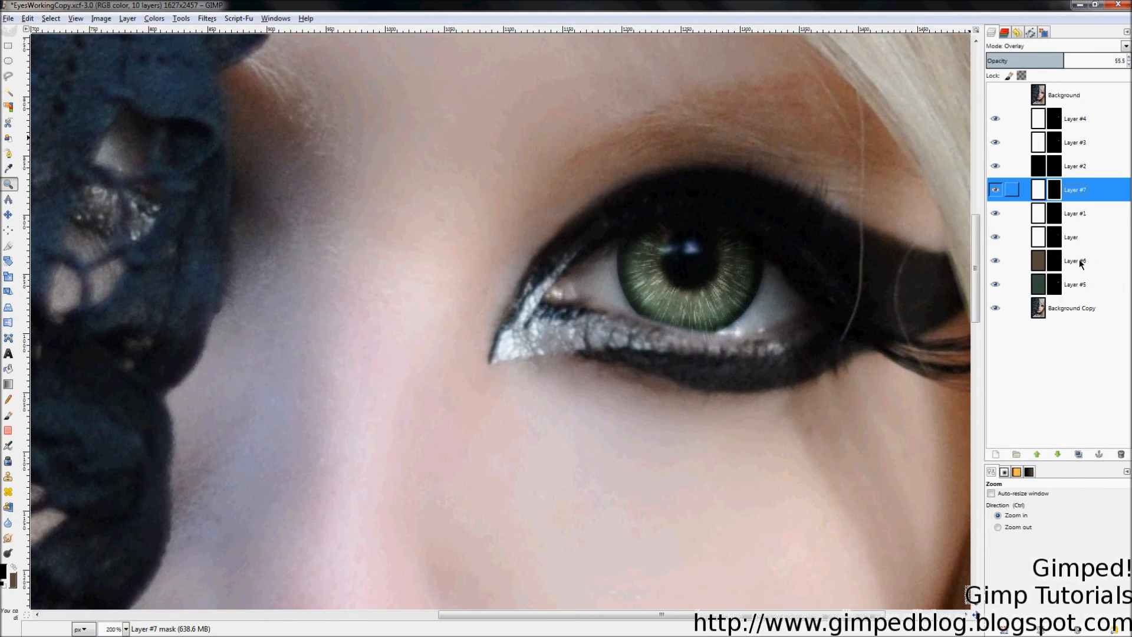
{"action": "left_click", "coordinate": [1058, 455]}
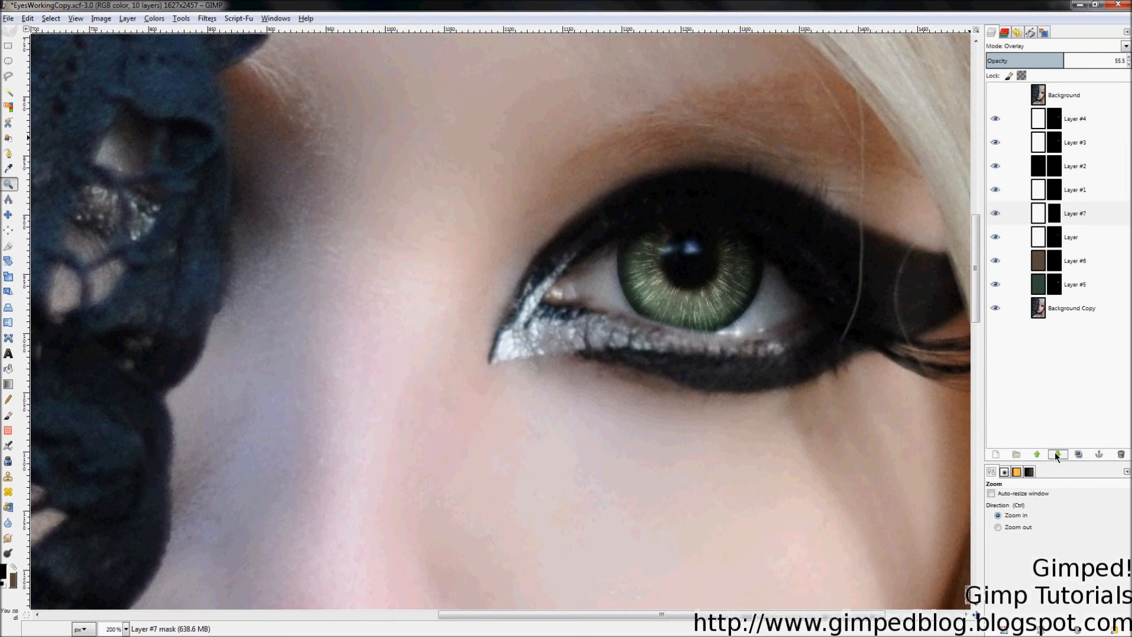
{"action": "left_click", "coordinate": [1058, 455]}
{"action": "left_click", "coordinate": [1058, 455]}
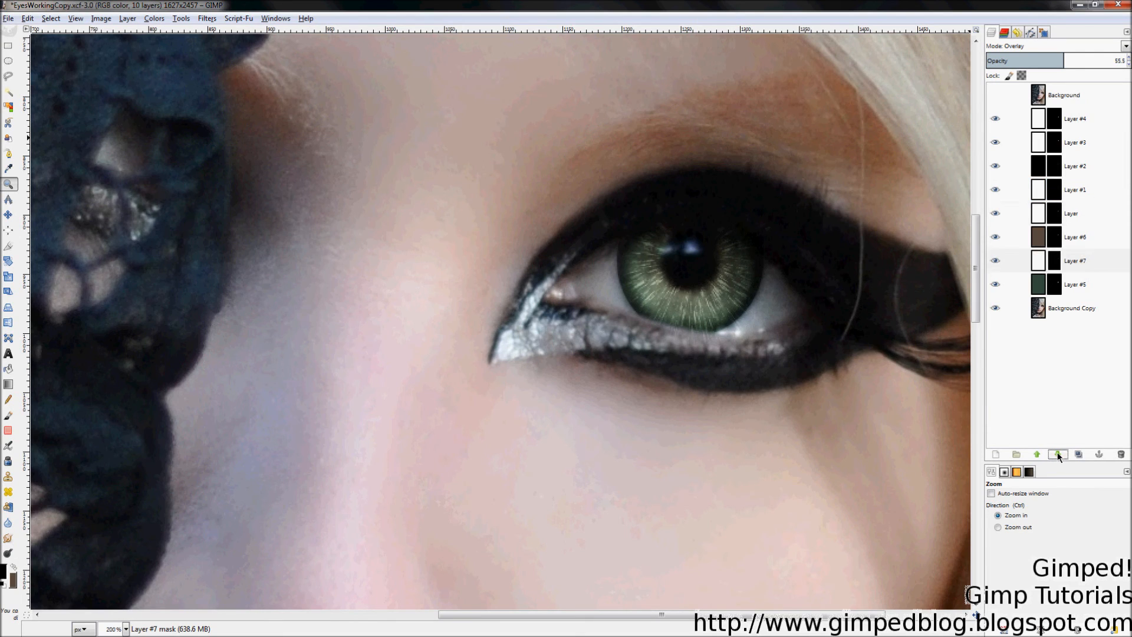
{"action": "left_click", "coordinate": [1056, 273]}
{"action": "left_click", "coordinate": [1039, 261]}
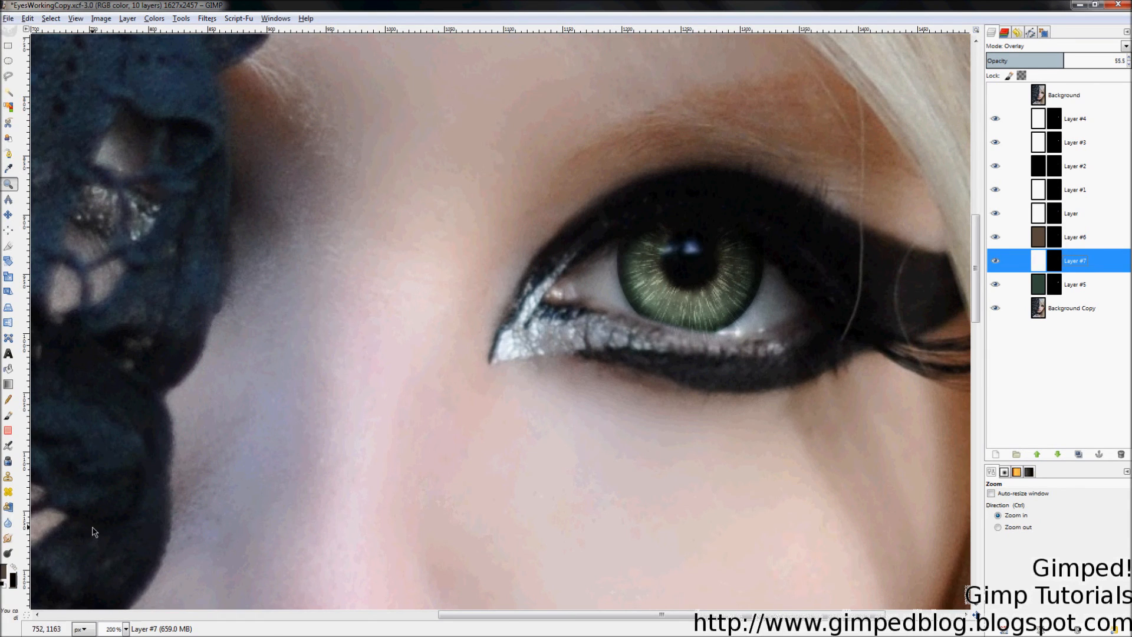
Step: Bucket-fill Layer #7 with brown and hide Layer #1
{"action": "key", "text": "shift+b"}
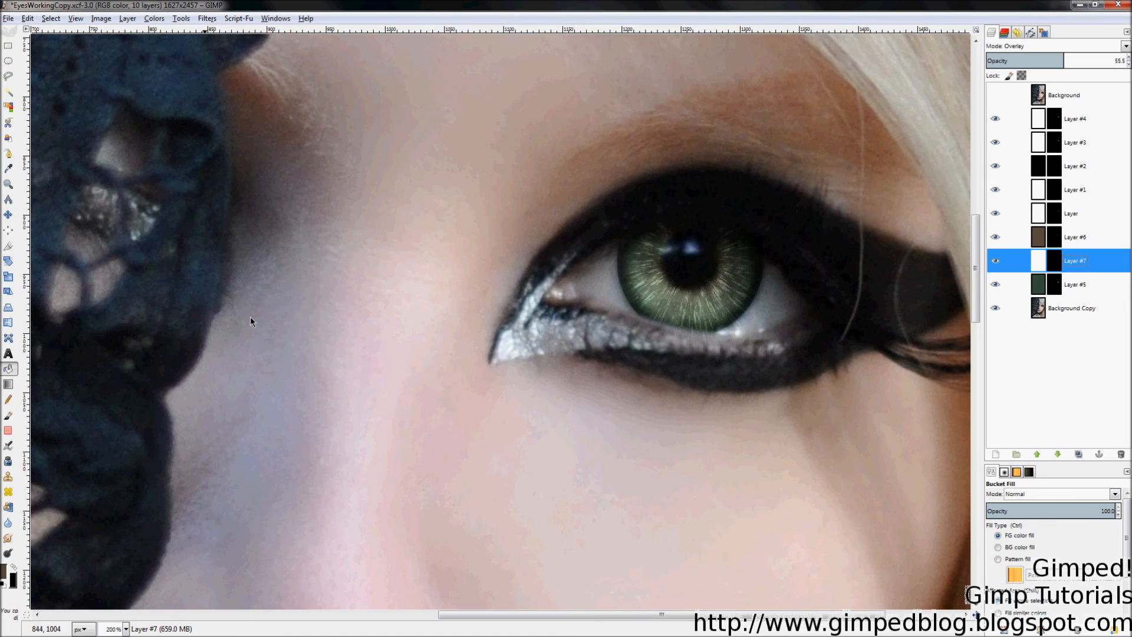
{"action": "left_click", "coordinate": [774, 294]}
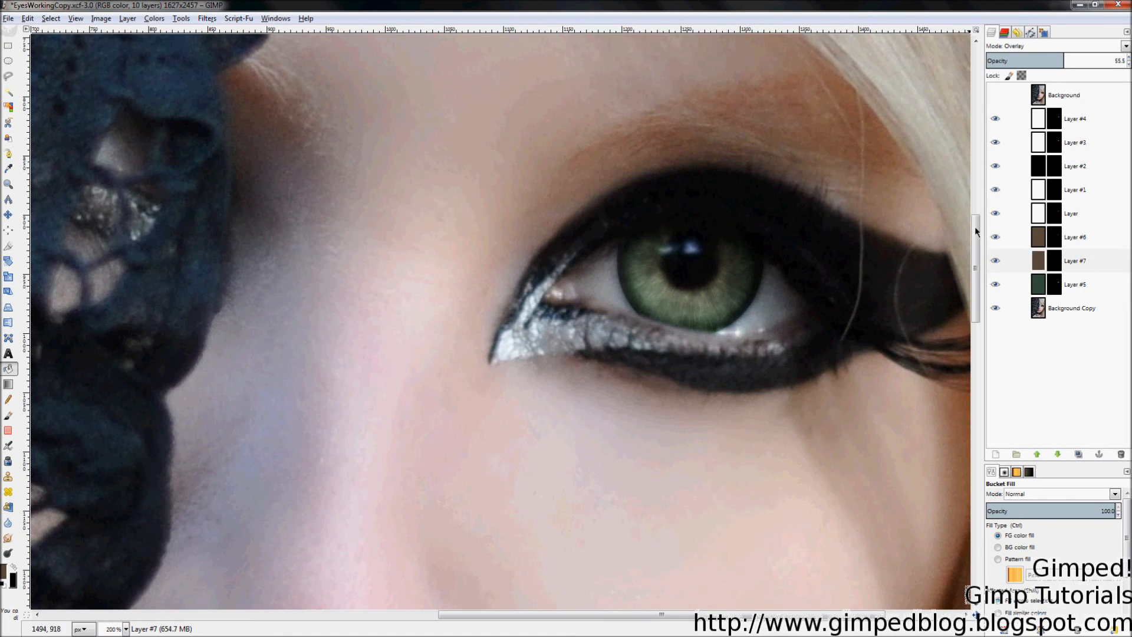
{"action": "left_click", "coordinate": [1102, 185]}
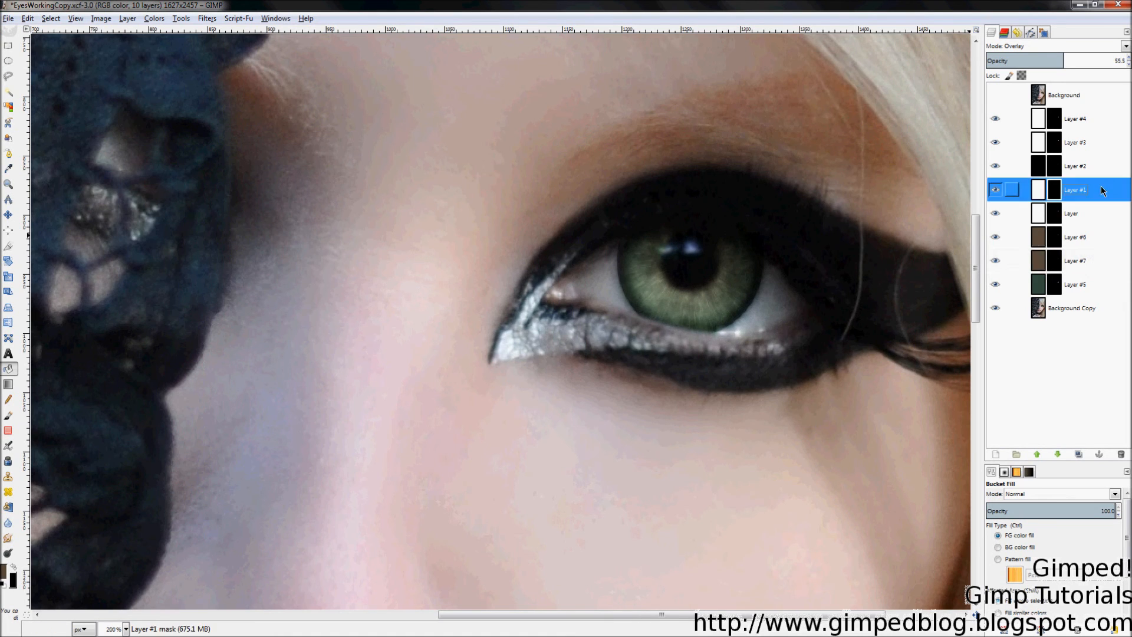
{"action": "left_click", "coordinate": [995, 191]}
Step: Set Layer #7's opacity to 100
{"action": "scroll", "coordinate": [843, 307], "scroll_direction": "up", "scroll_amount": 2}
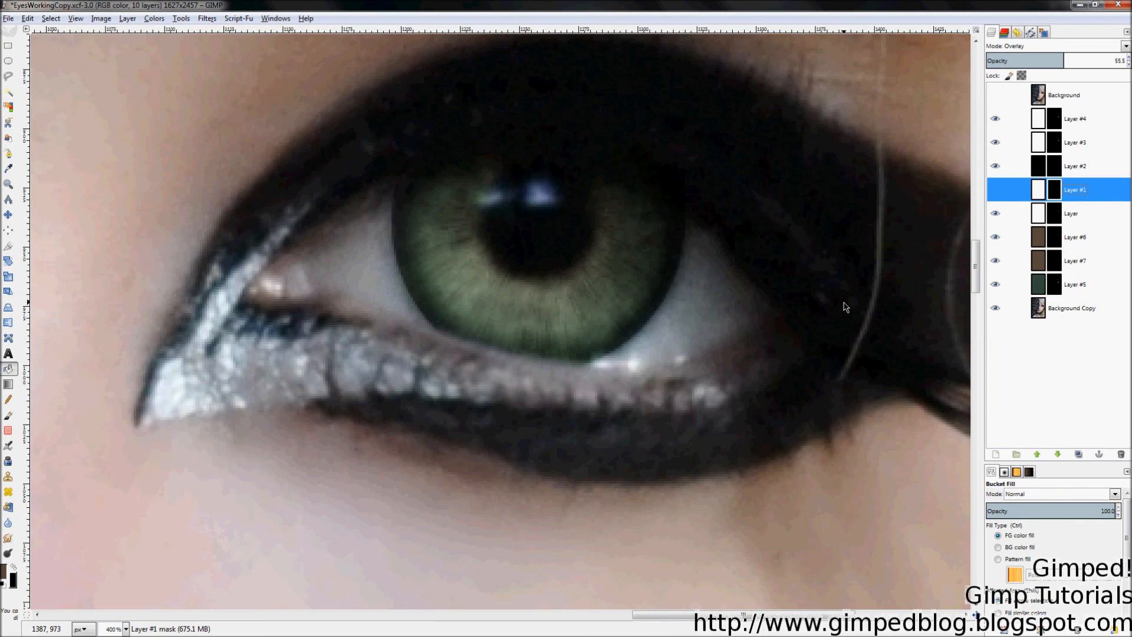
{"action": "left_click", "coordinate": [1082, 260]}
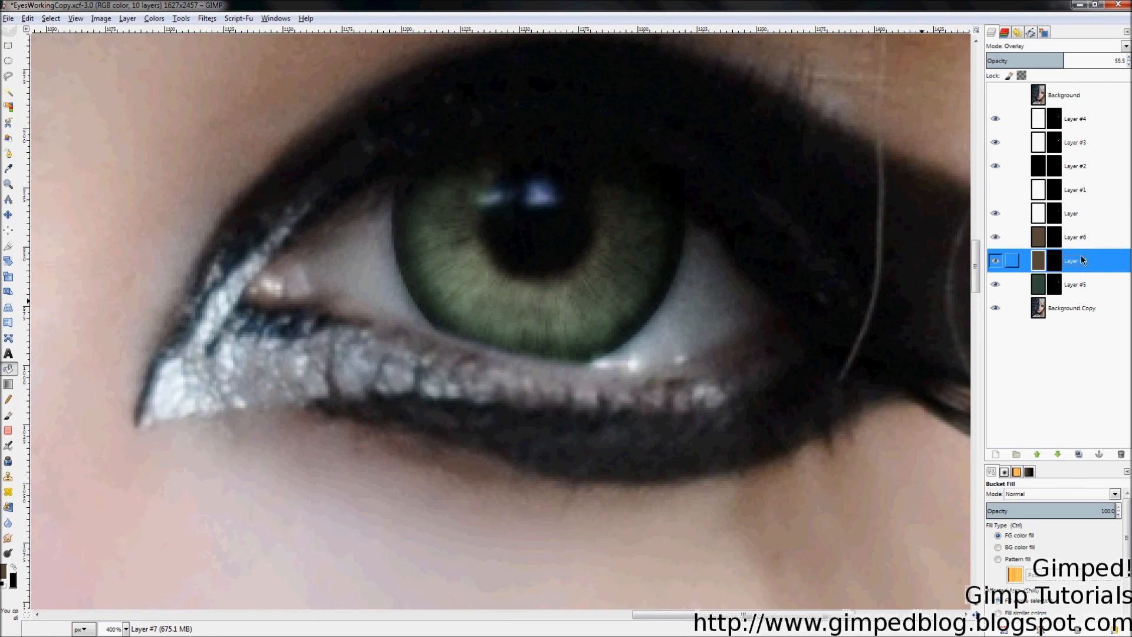
{"action": "left_click_drag", "start_coordinate": [1064, 58], "coordinate": [1128, 59]}
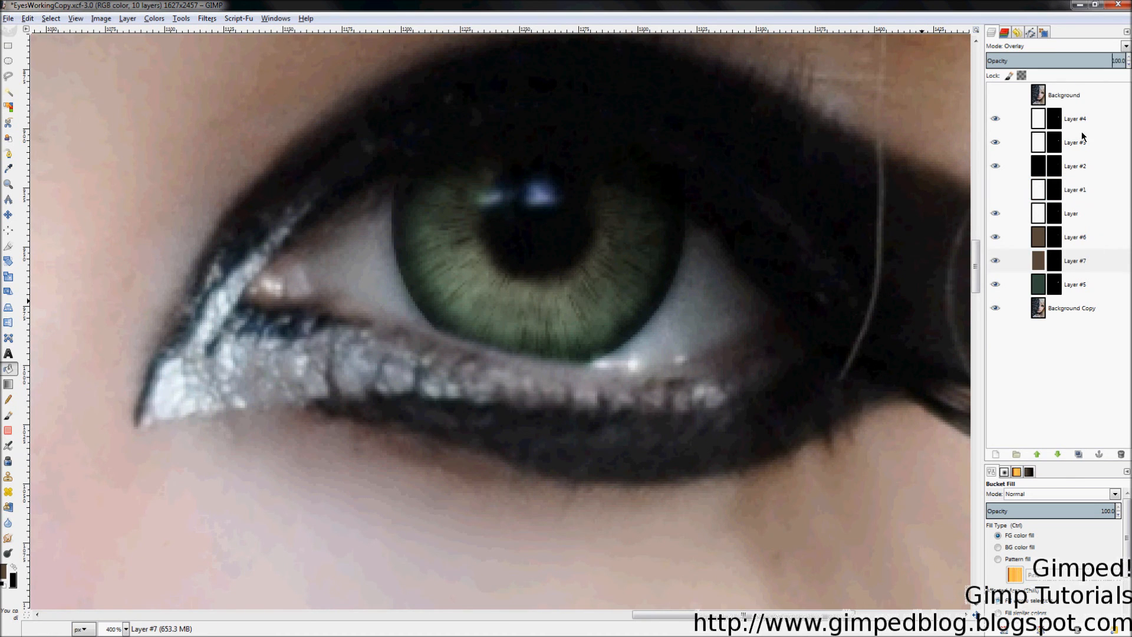
{"action": "scroll", "coordinate": [879, 313], "scroll_direction": "down", "scroll_amount": 1}
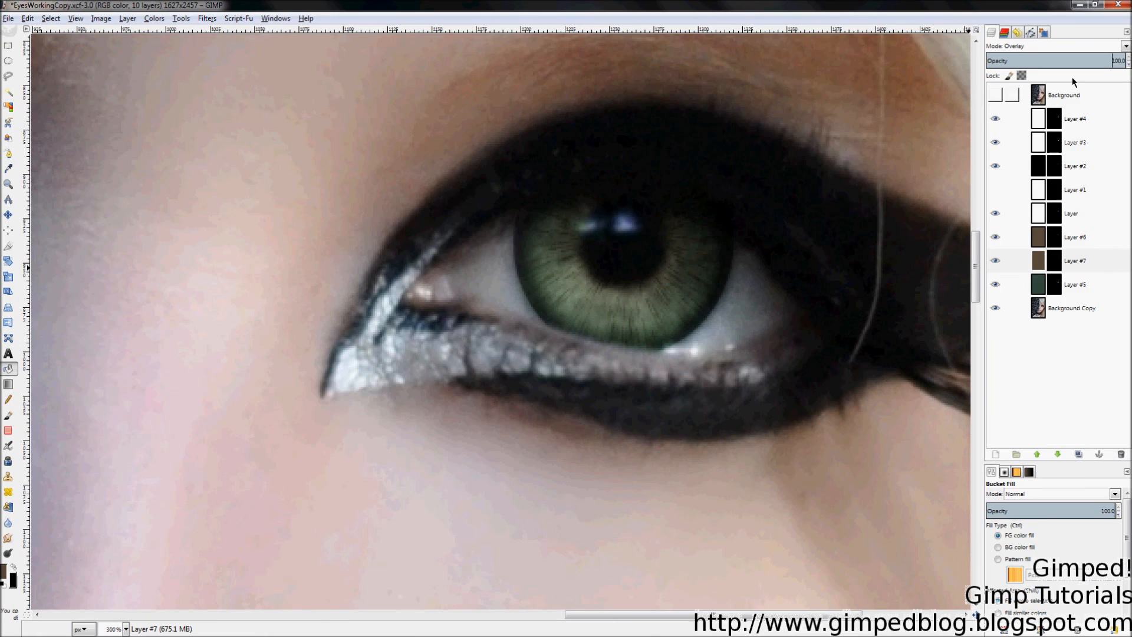
{"action": "left_click", "coordinate": [1069, 47]}
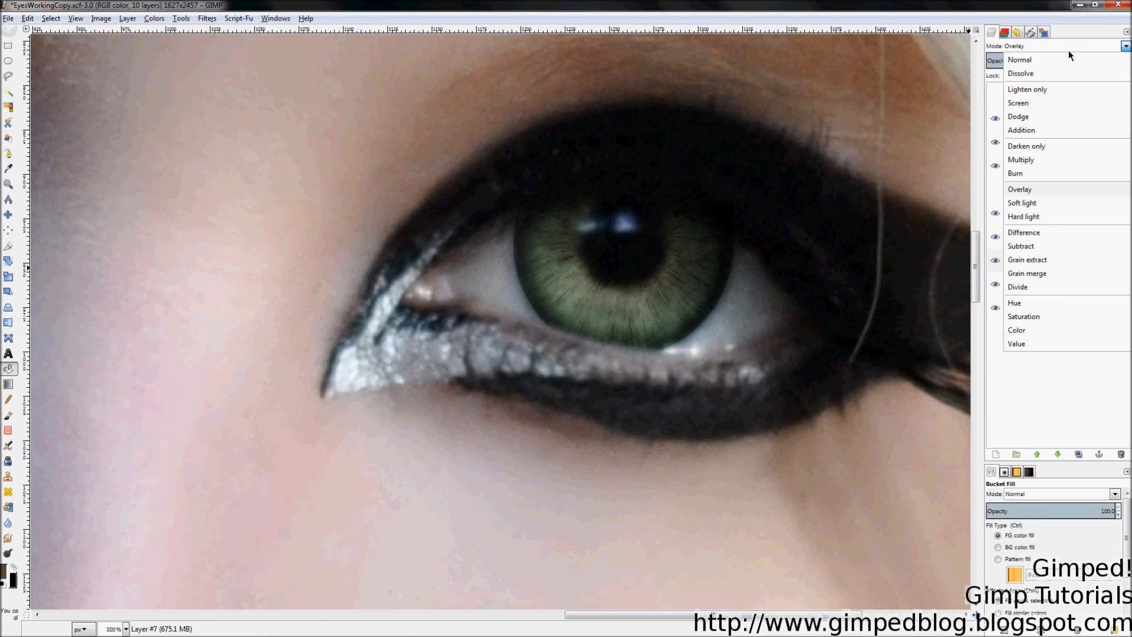
Step: Switch Layer #7's blend mode to Color
{"action": "left_click", "coordinate": [1017, 329]}
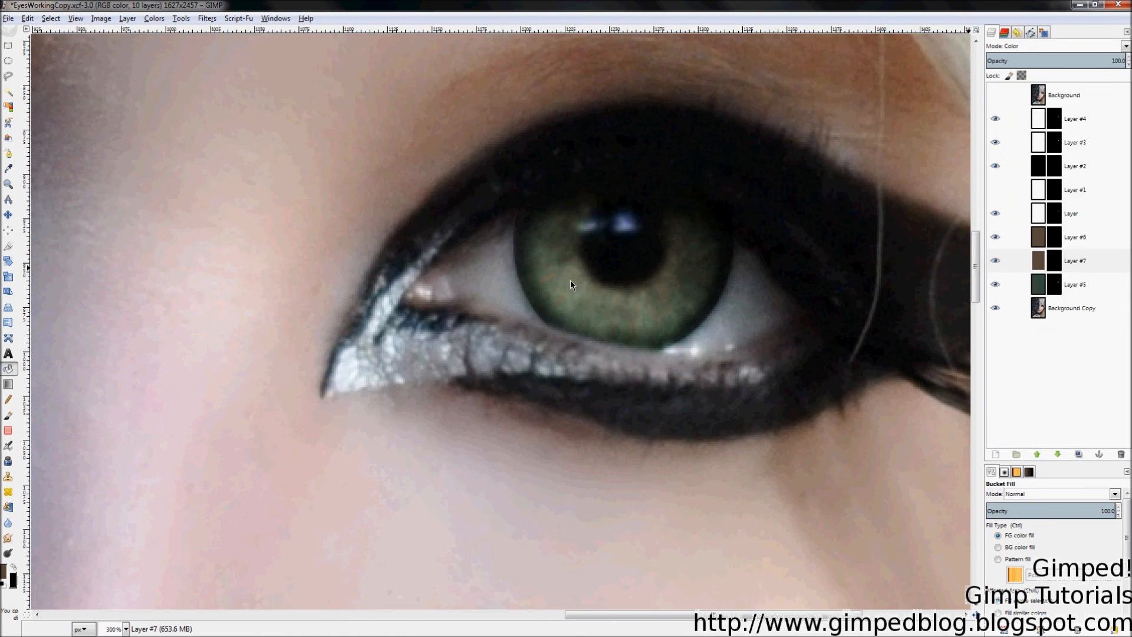
{"action": "scroll", "coordinate": [851, 313], "scroll_direction": "down", "scroll_amount": 3}
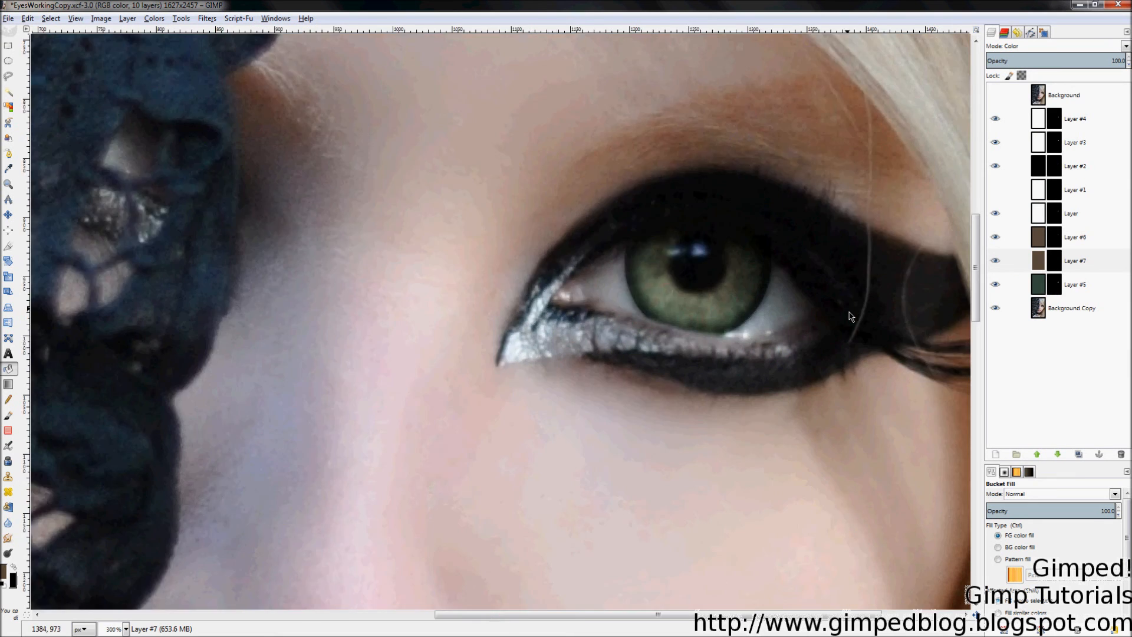
{"action": "scroll", "coordinate": [868, 295], "scroll_direction": "up", "scroll_amount": 2}
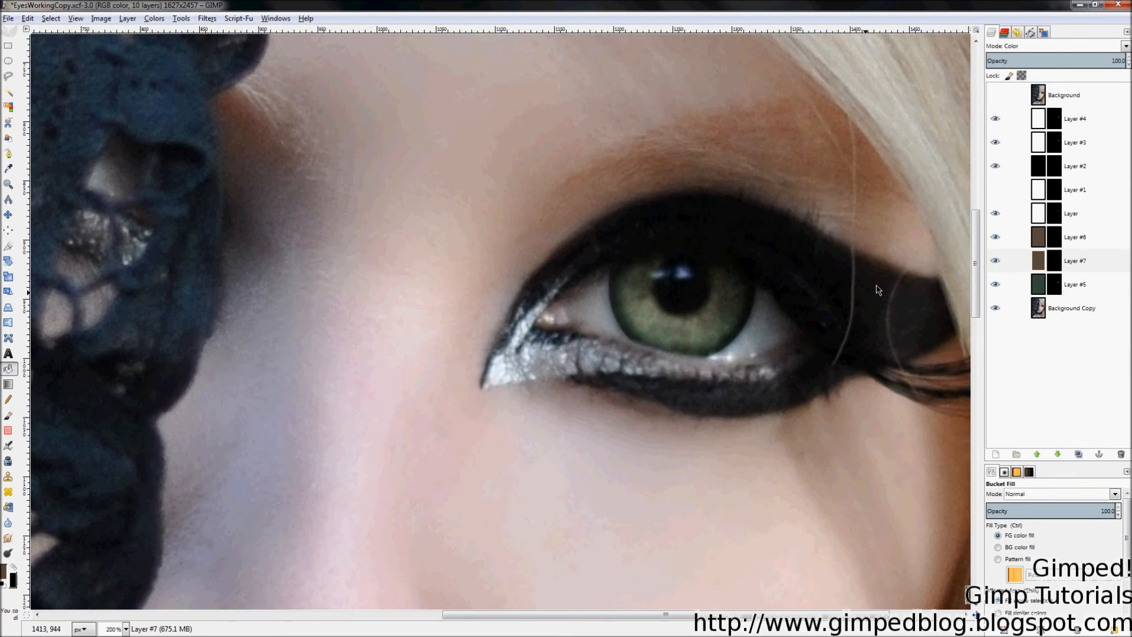
Step: Show Layer #1 again, select its image, and reset colours to black and white
{"action": "left_click", "coordinate": [996, 192]}
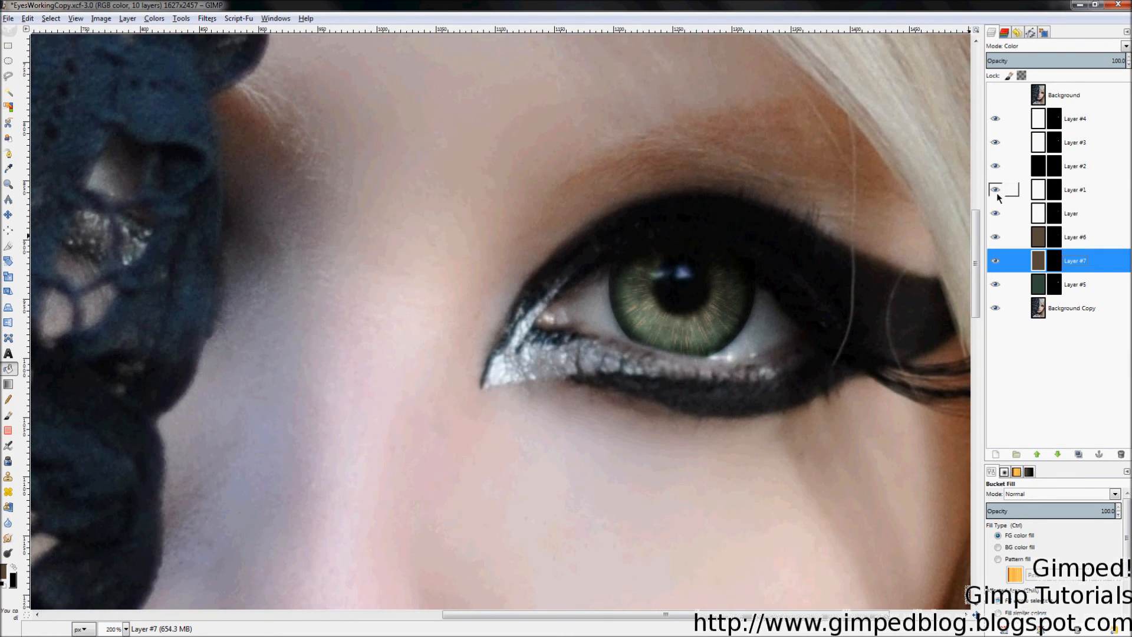
{"action": "scroll", "coordinate": [920, 312], "scroll_direction": "down", "scroll_amount": 4}
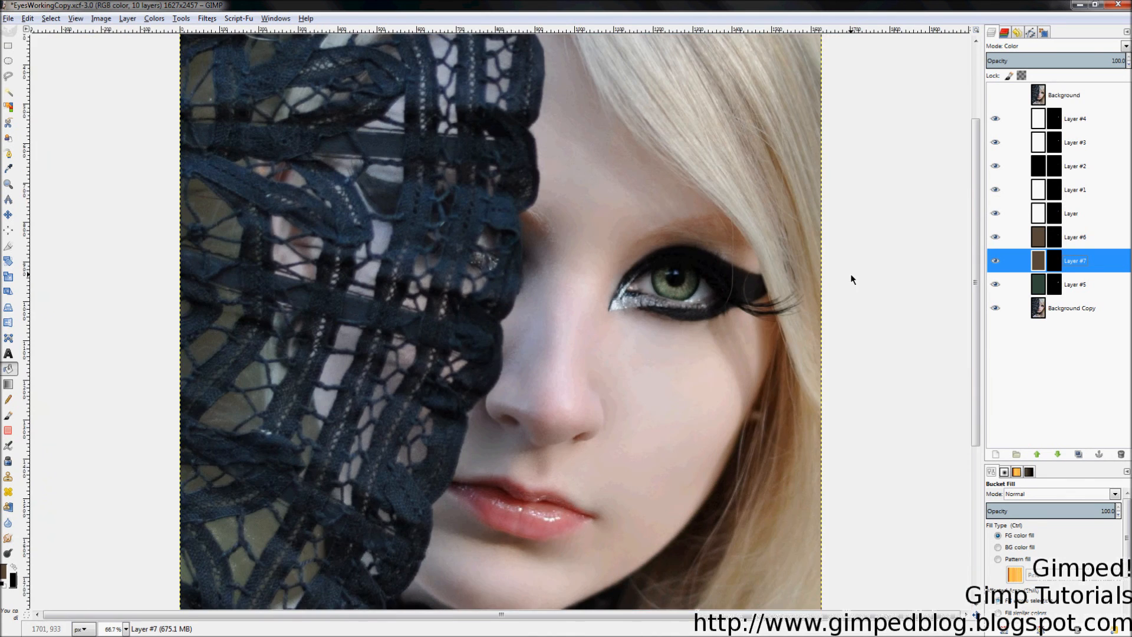
{"action": "scroll", "coordinate": [680, 292], "scroll_direction": "up", "scroll_amount": 5}
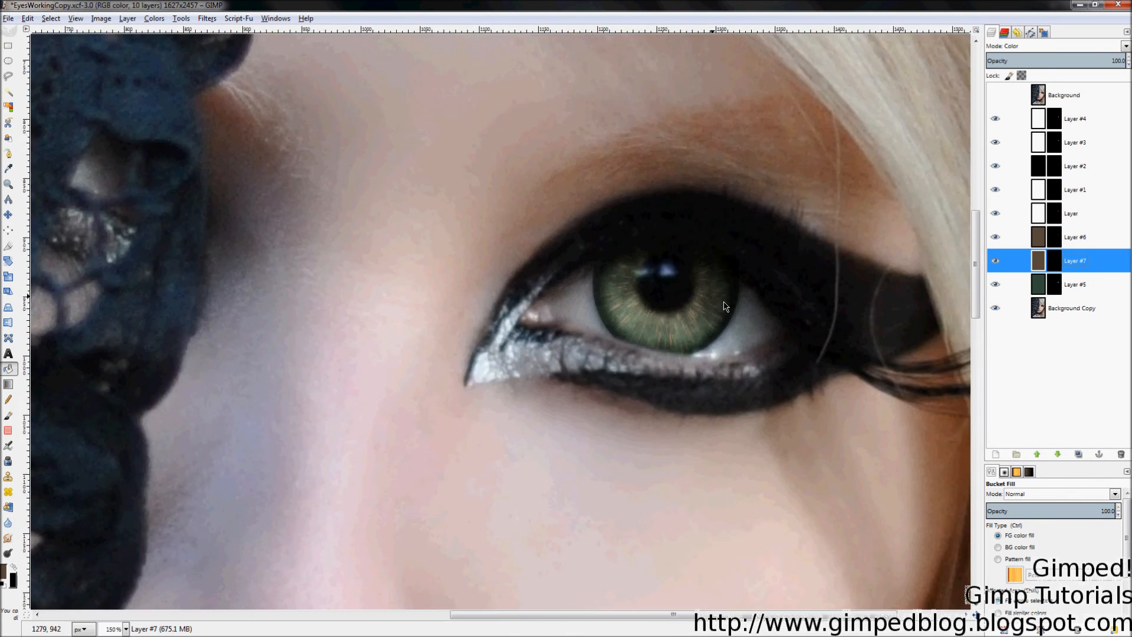
{"action": "left_click", "coordinate": [1086, 191]}
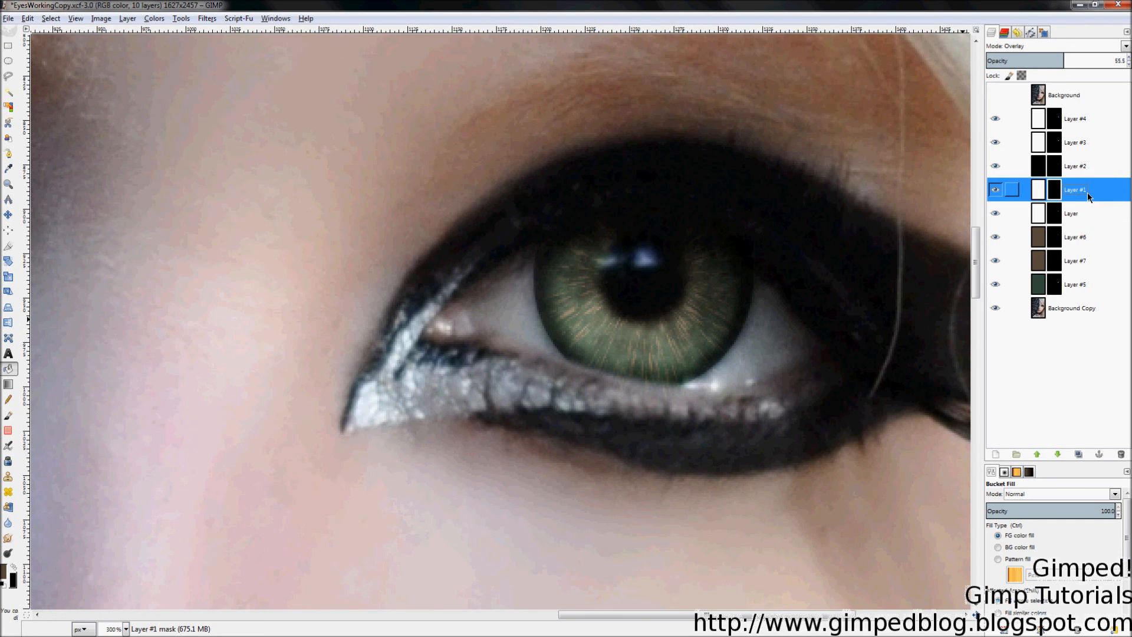
{"action": "left_click", "coordinate": [1038, 189]}
{"action": "key", "text": "d"}
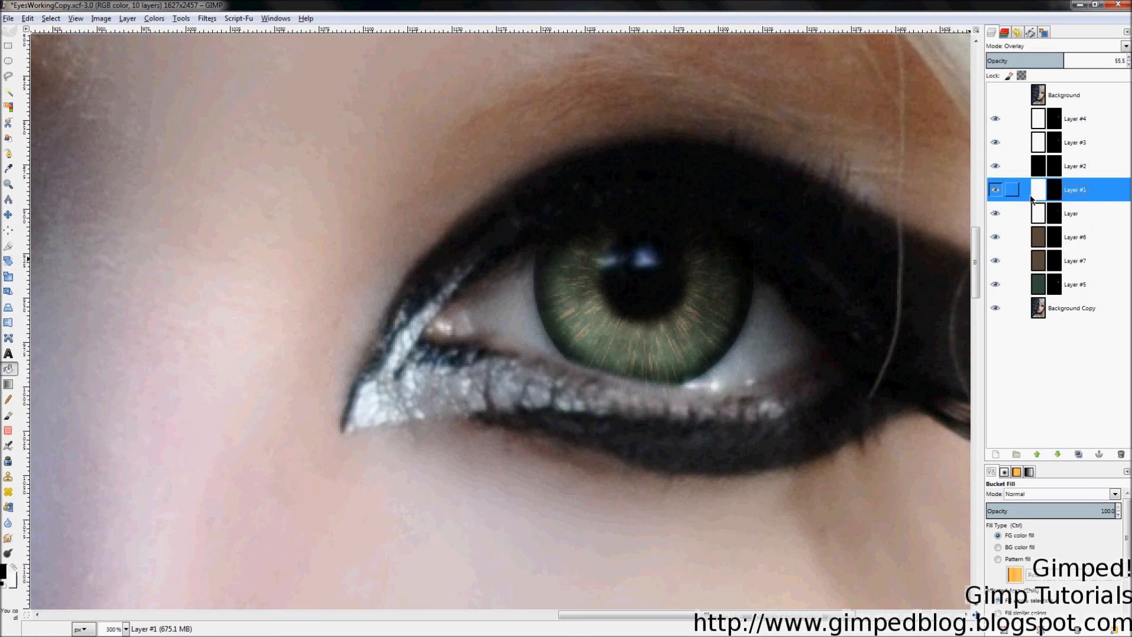
Step: Compare the iris with Layer #1 hidden, then fill Layer #1 with black
{"action": "left_click", "coordinate": [996, 193]}
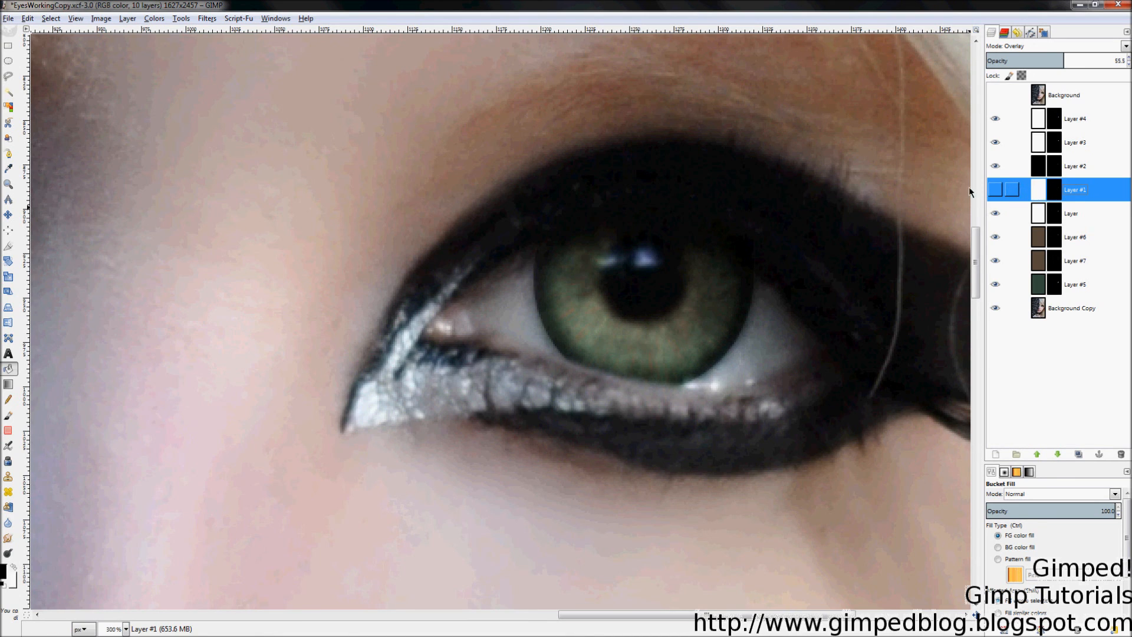
{"action": "left_click", "coordinate": [995, 189]}
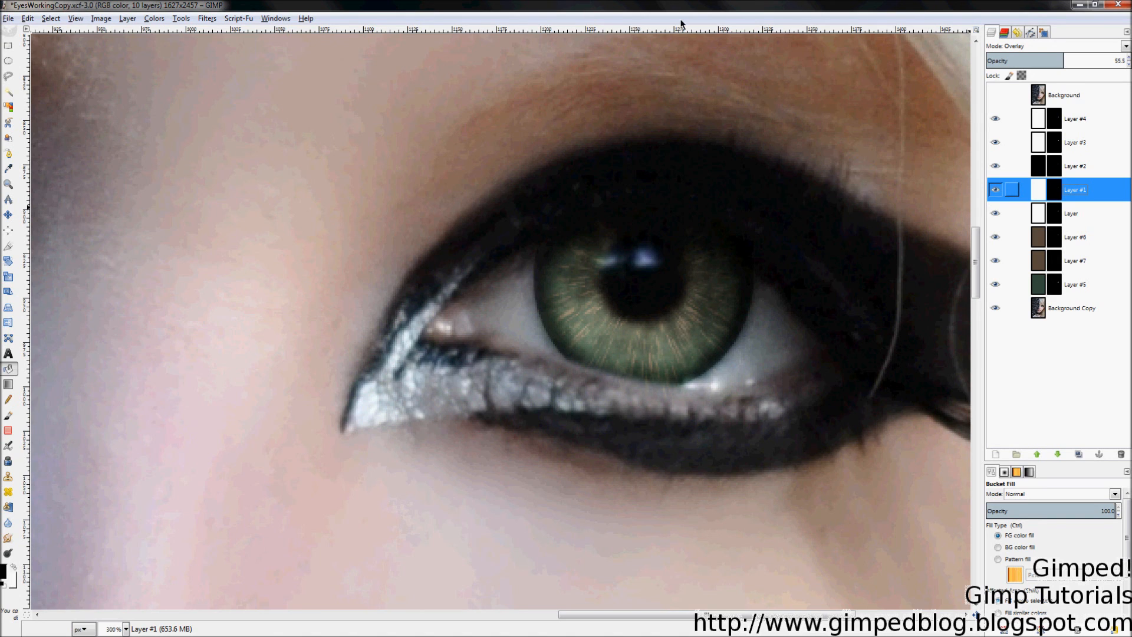
{"action": "left_click", "coordinate": [525, 317]}
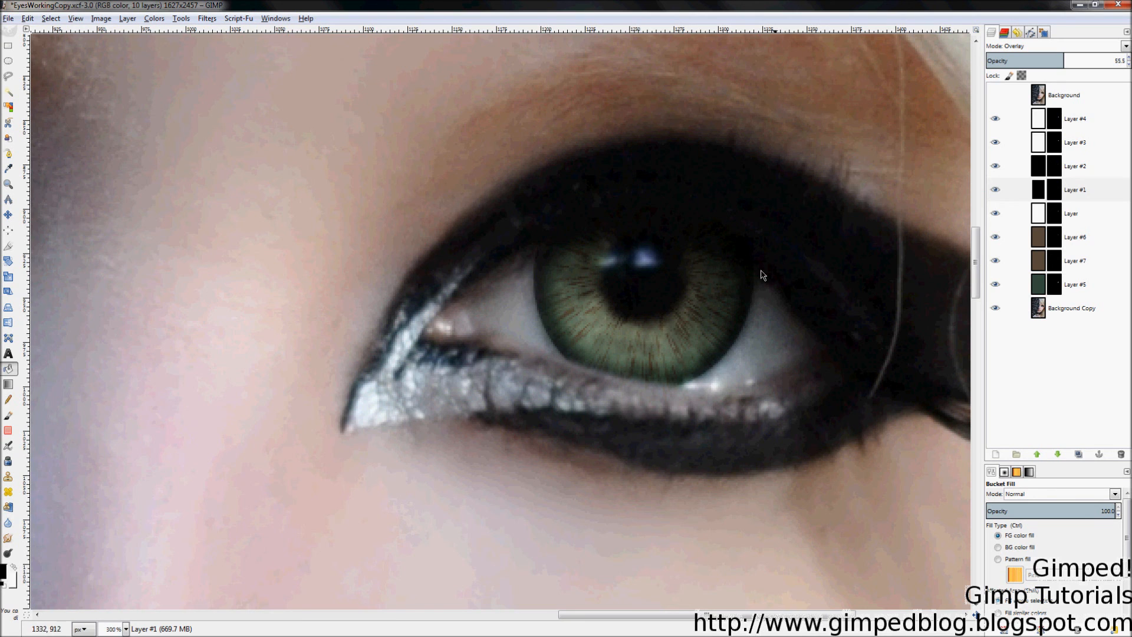
{"action": "scroll", "coordinate": [779, 224], "scroll_direction": "down", "scroll_amount": 4, "text": "ctrl"}
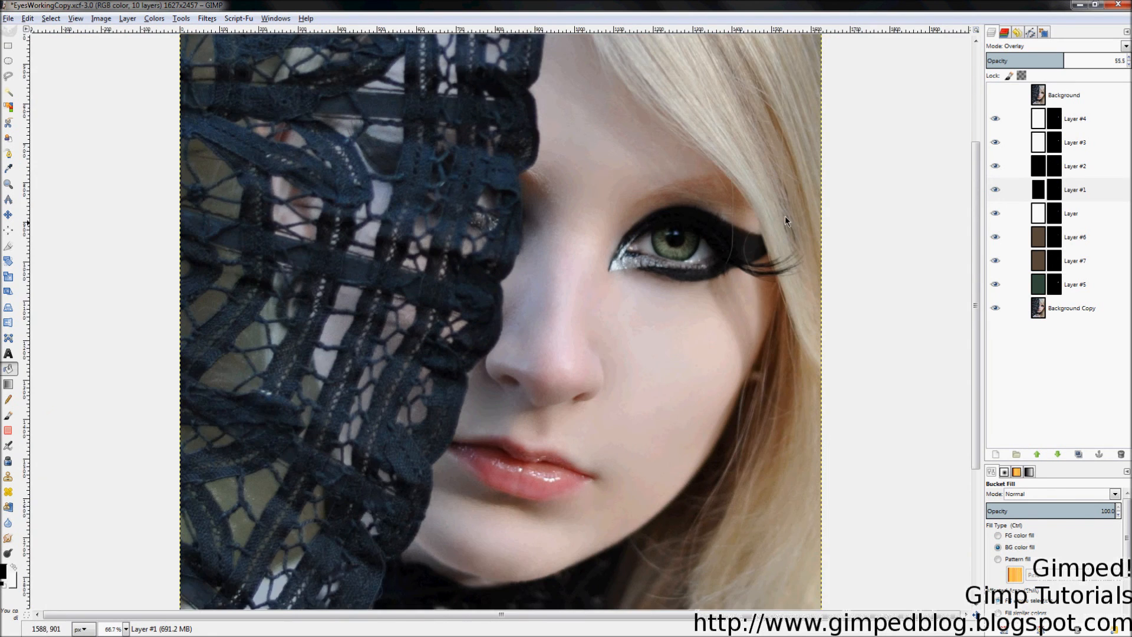
{"action": "scroll", "coordinate": [784, 216], "scroll_direction": "down", "scroll_amount": 1, "text": "ctrl"}
{"action": "key", "text": "z"}
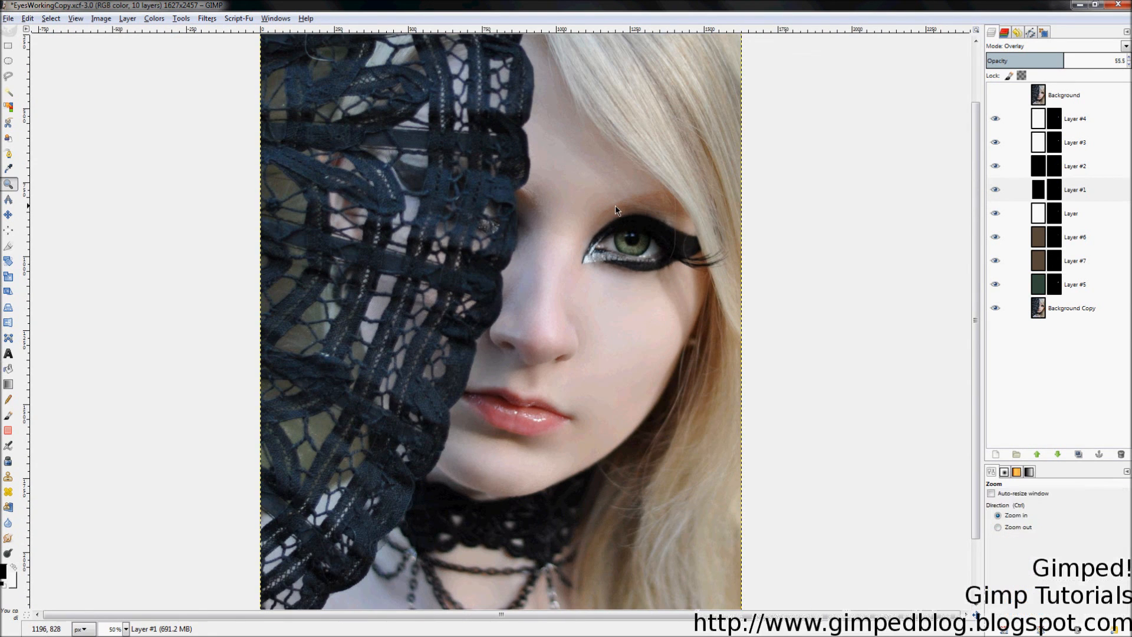
{"action": "left_click", "coordinate": [614, 205]}
{"action": "left_click_drag", "start_coordinate": [535, 208], "coordinate": [674, 293]}
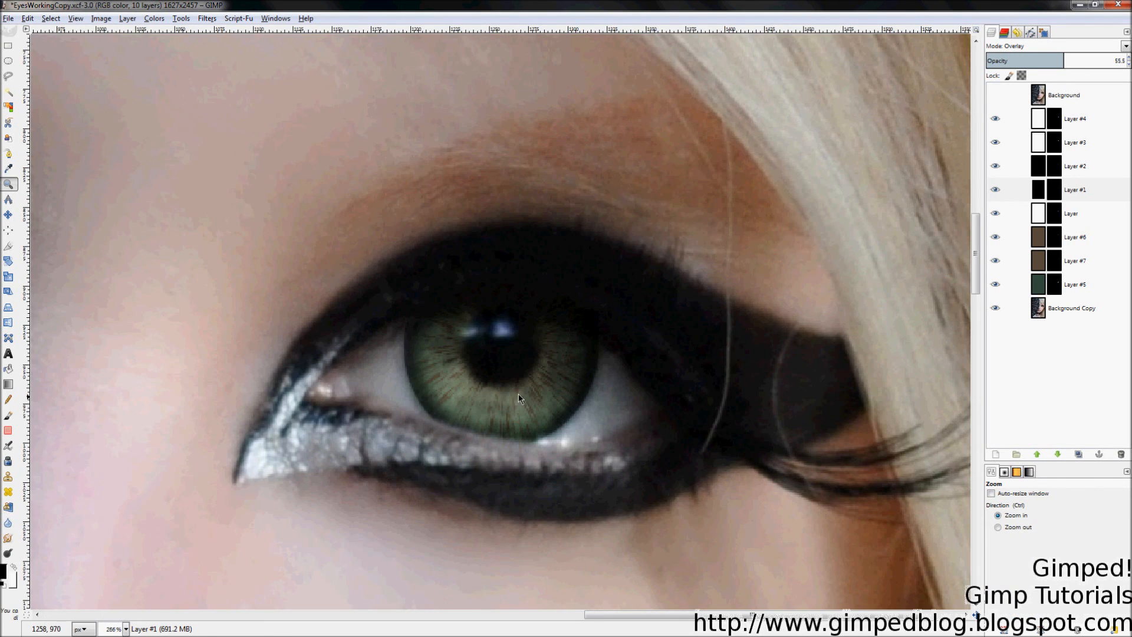
{"action": "left_click", "coordinate": [1012, 190]}
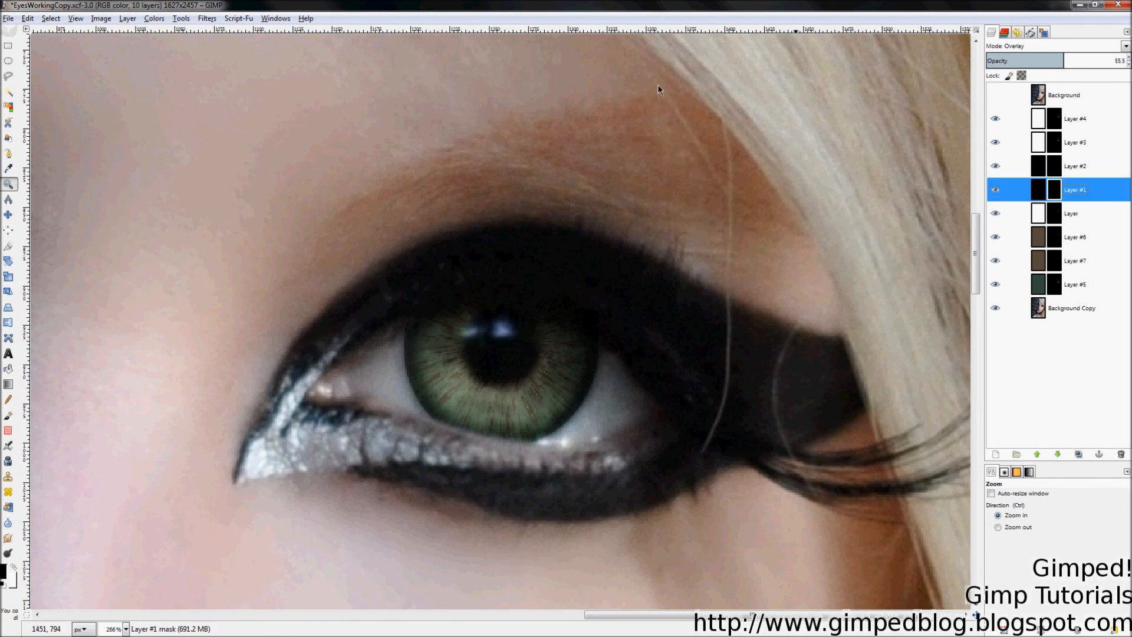
Step: Apply a 3-pixel Gaussian blur to Layer #1's mask
{"action": "left_click", "coordinate": [207, 18]}
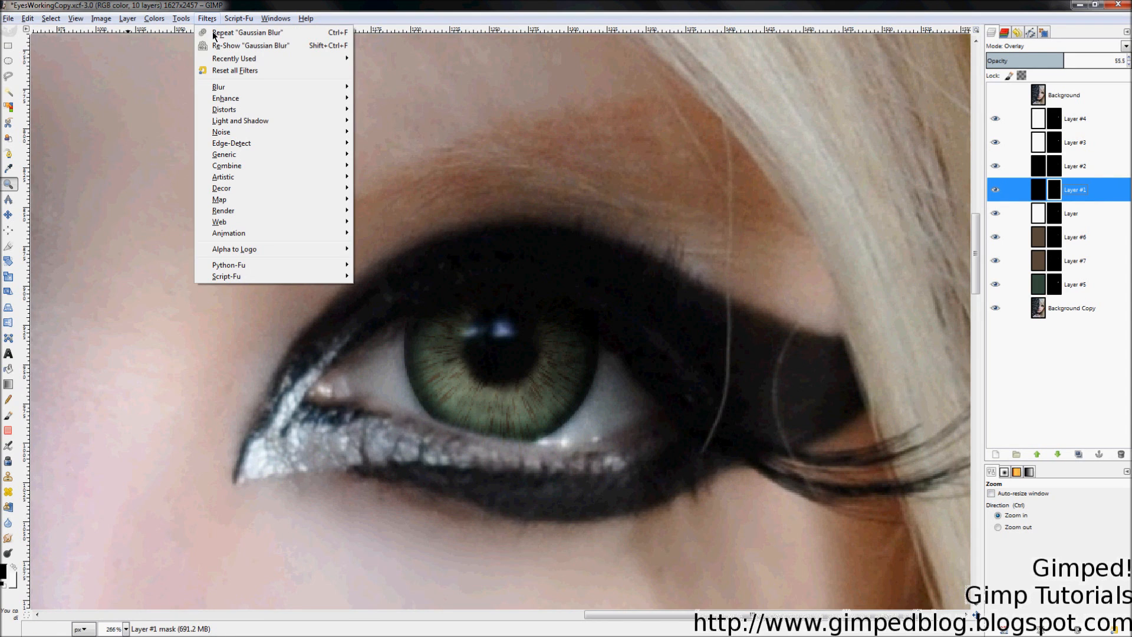
{"action": "mouse_move", "coordinate": [224, 87]}
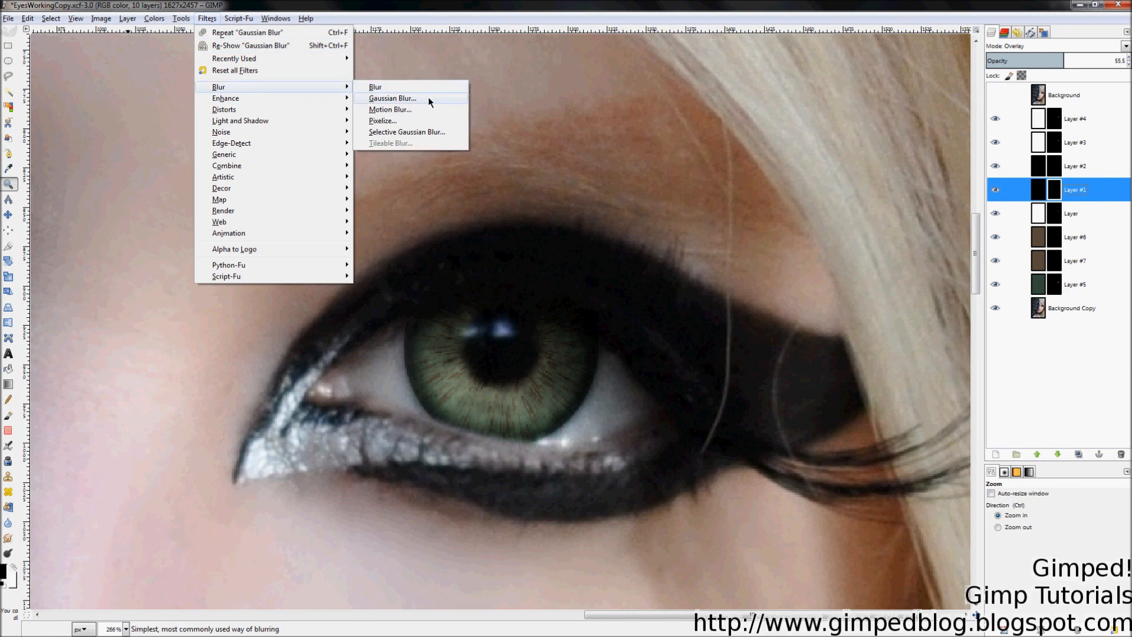
{"action": "left_click", "coordinate": [428, 98]}
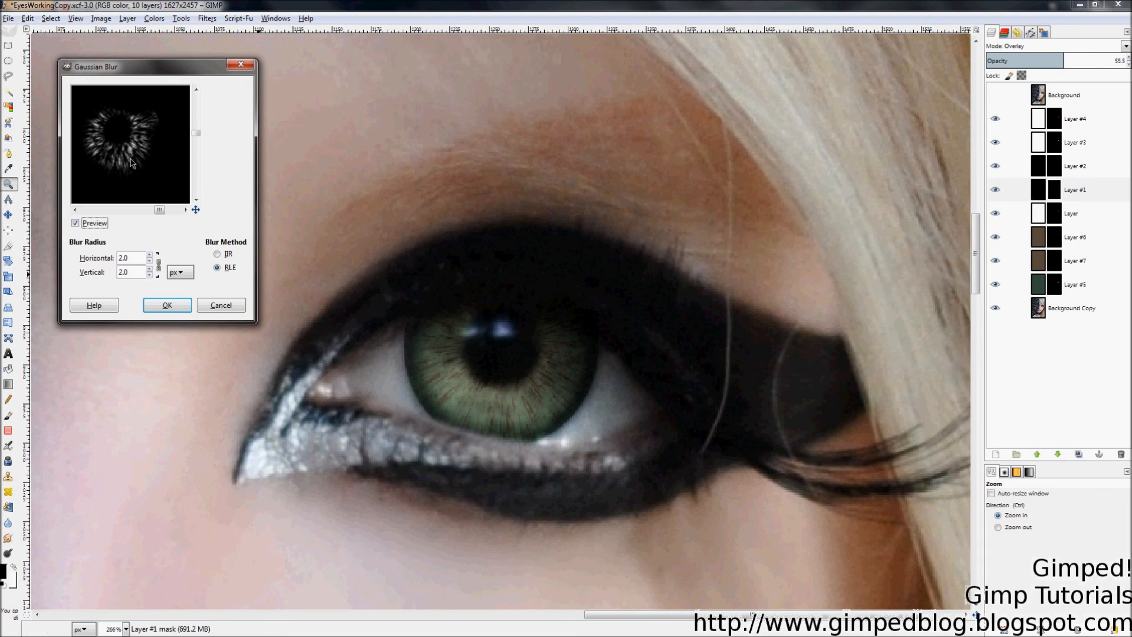
{"action": "left_click", "coordinate": [150, 255]}
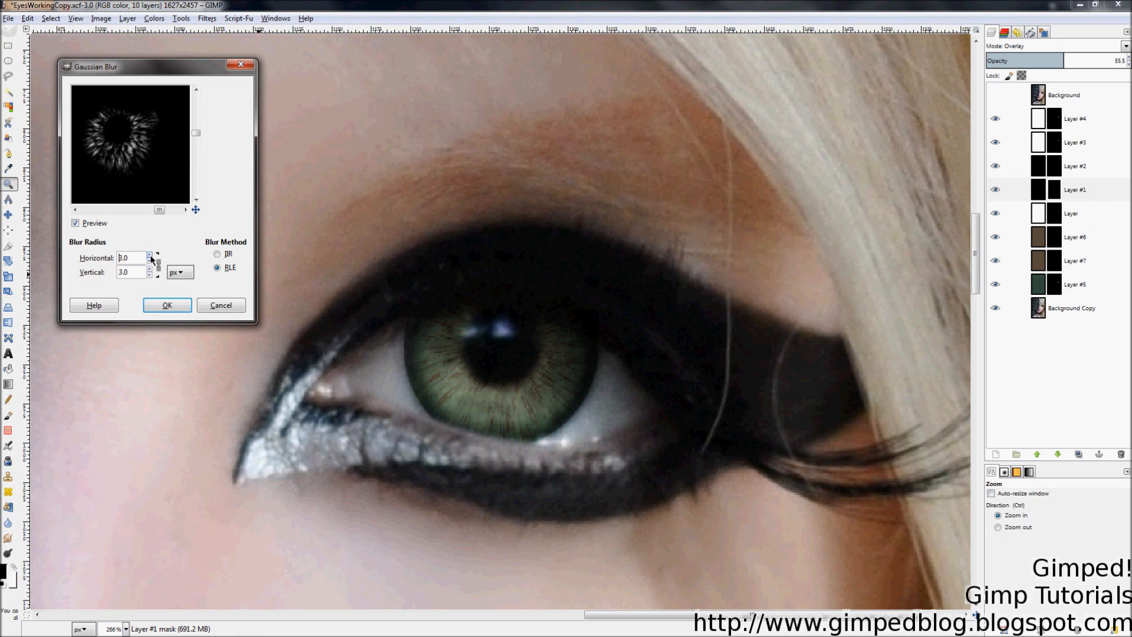
{"action": "left_click", "coordinate": [166, 309]}
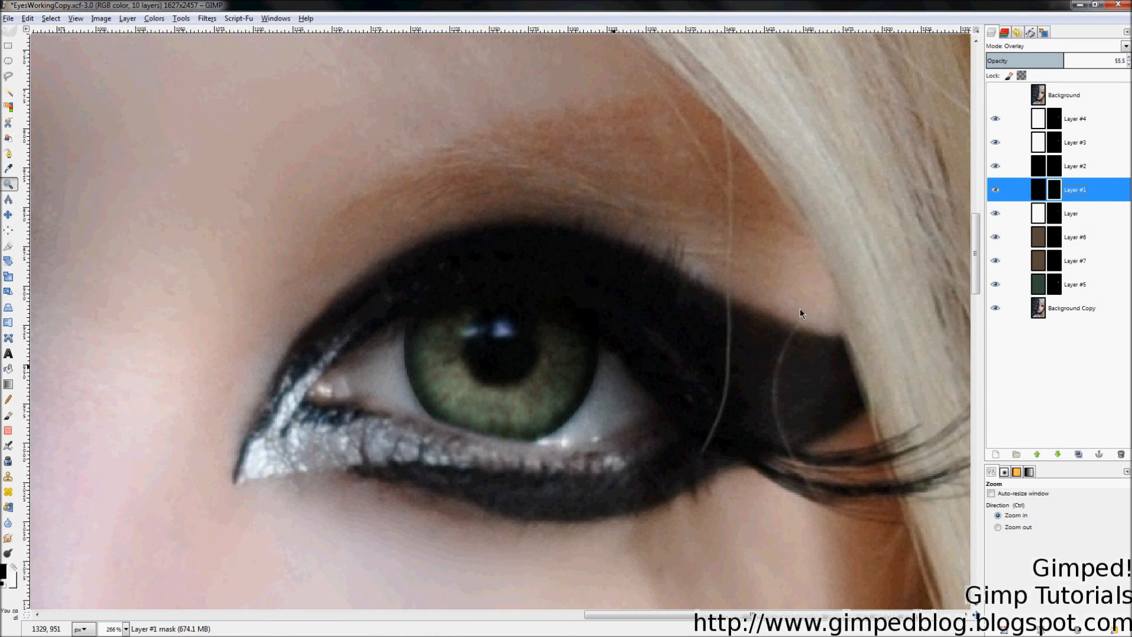
{"action": "scroll", "coordinate": [800, 309], "scroll_direction": "down", "scroll_amount": 1}
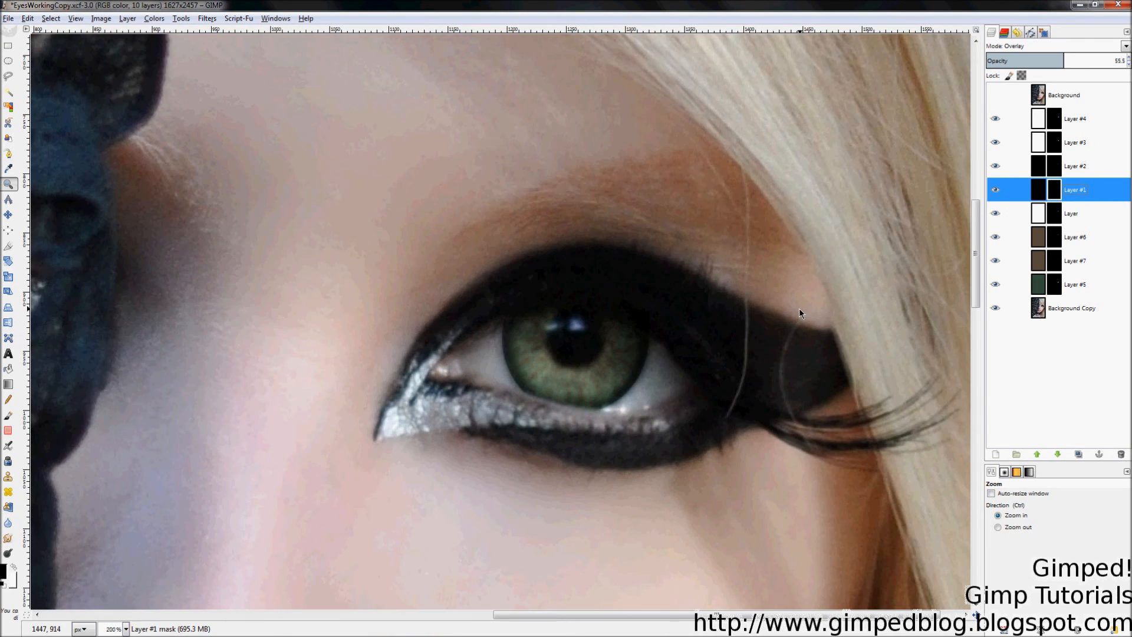
Step: Repeat the 3-pixel Gaussian blur on the mask with Re-Show Gaussian Blur
{"action": "left_click", "coordinate": [207, 19]}
{"action": "left_click", "coordinate": [207, 19]}
{"action": "left_click", "coordinate": [207, 19]}
{"action": "left_click", "coordinate": [251, 46]}
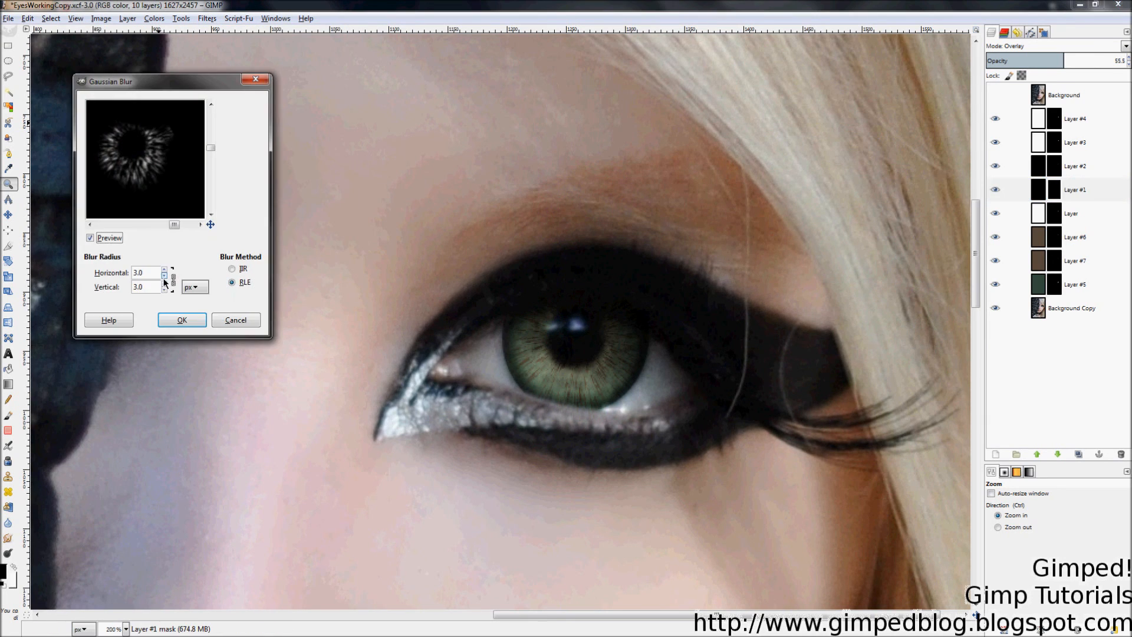
{"action": "left_click", "coordinate": [172, 320]}
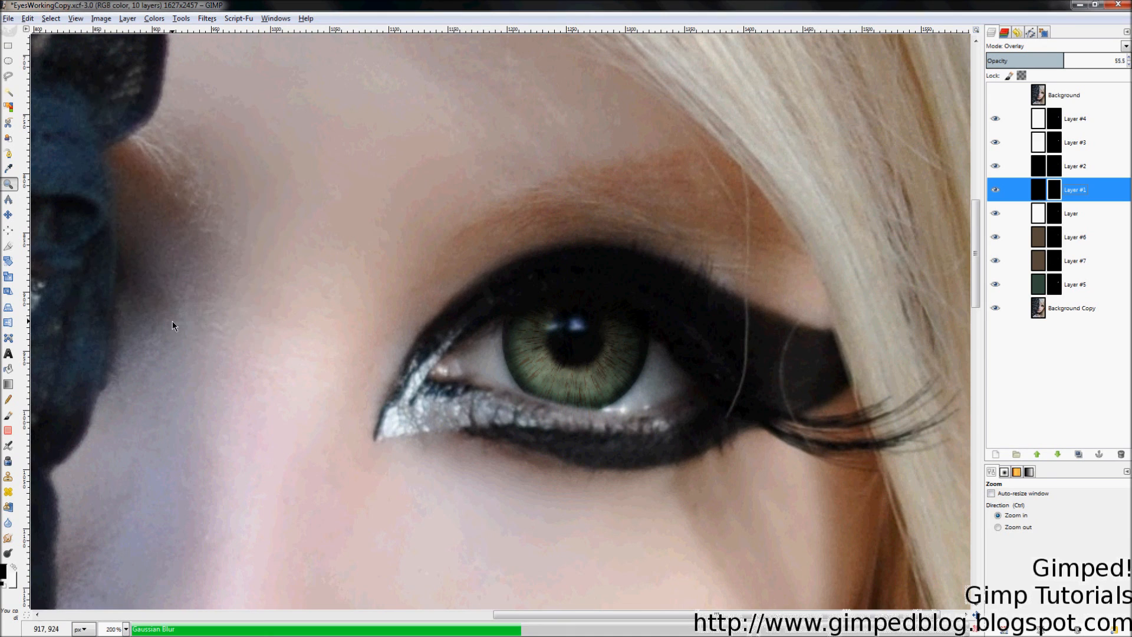
Step: Hide Layers #5 and #7 and toggle Layer's visibility to compare the iris
{"action": "left_click", "coordinate": [787, 278], "text": "ctrl"}
{"action": "left_click", "coordinate": [788, 288], "text": "ctrl"}
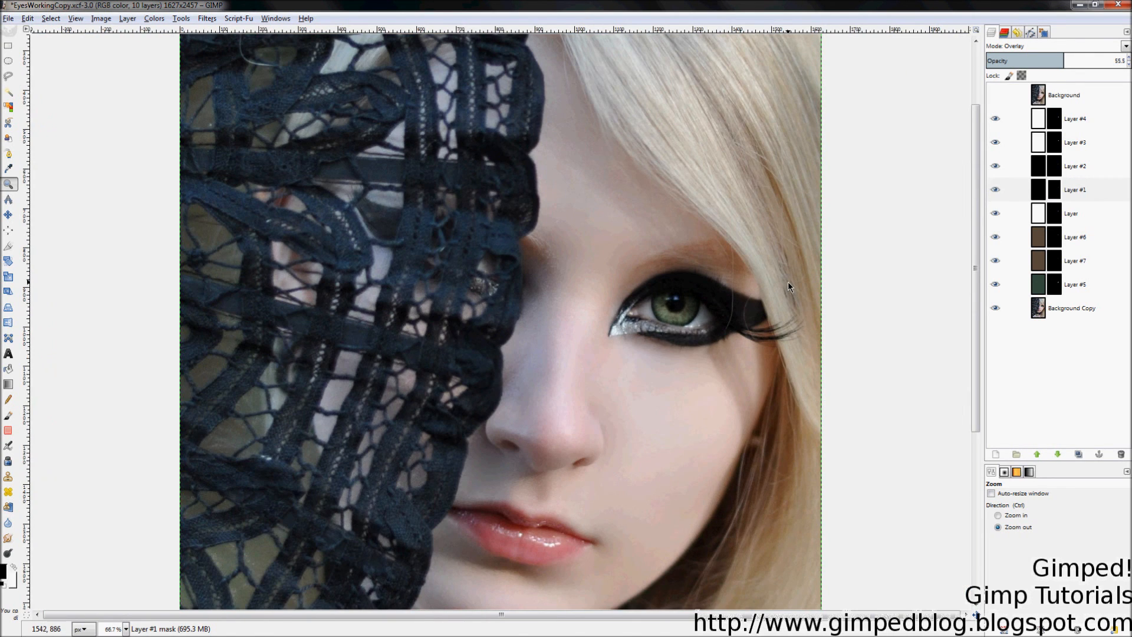
{"action": "left_click", "coordinate": [788, 281], "text": "ctrl"}
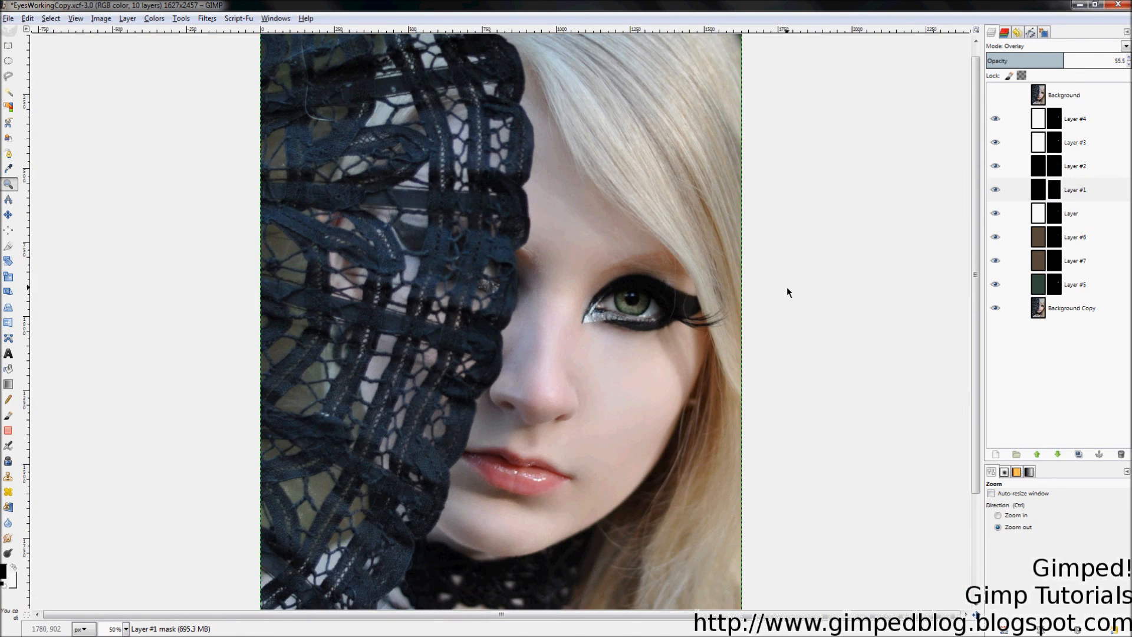
{"action": "left_click", "coordinate": [995, 284]}
{"action": "left_click", "coordinate": [996, 262]}
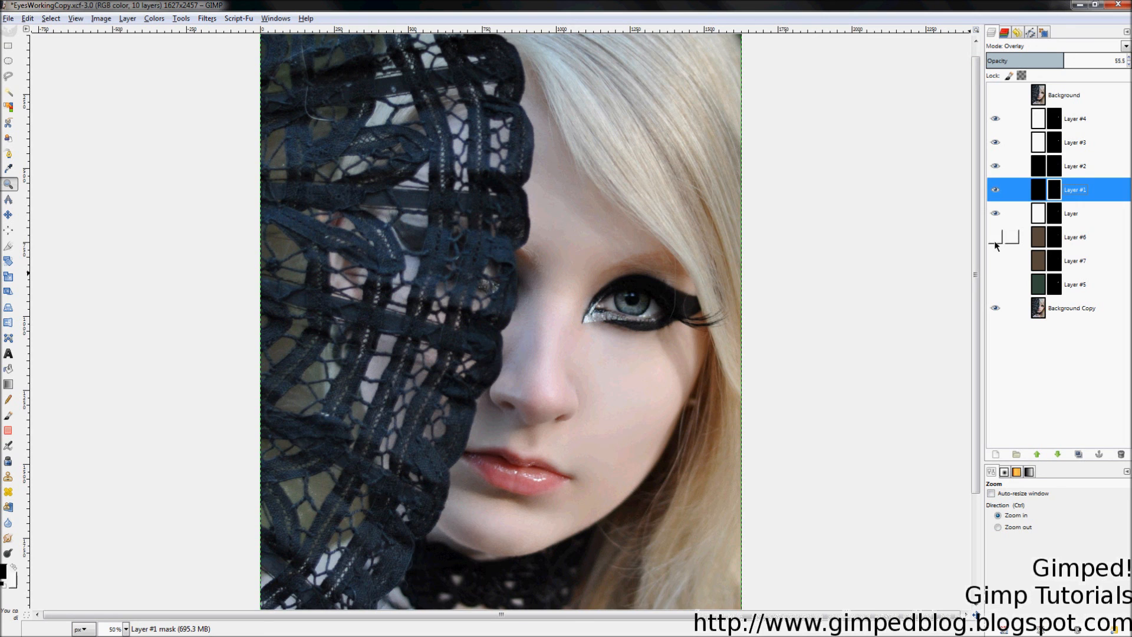
{"action": "left_click", "coordinate": [995, 214]}
{"action": "left_click", "coordinate": [994, 214]}
Step: Zoom back in on the eye, recheck Layer on and off, and select Layer
{"action": "left_click", "coordinate": [697, 330]}
{"action": "left_click", "coordinate": [761, 313]}
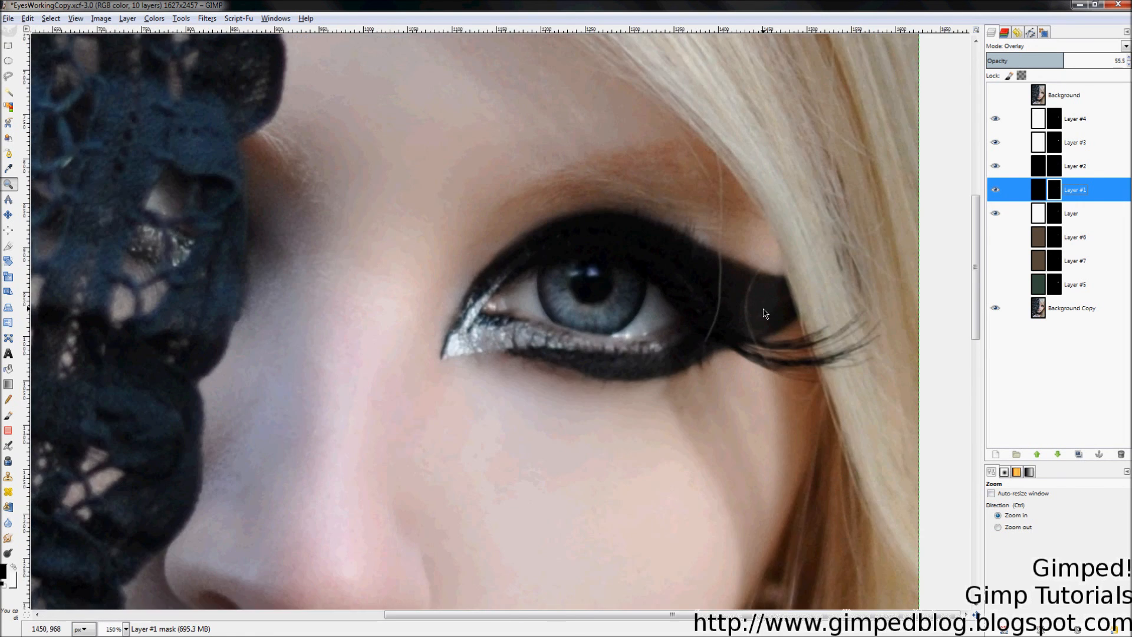
{"action": "left_click", "coordinate": [605, 317]}
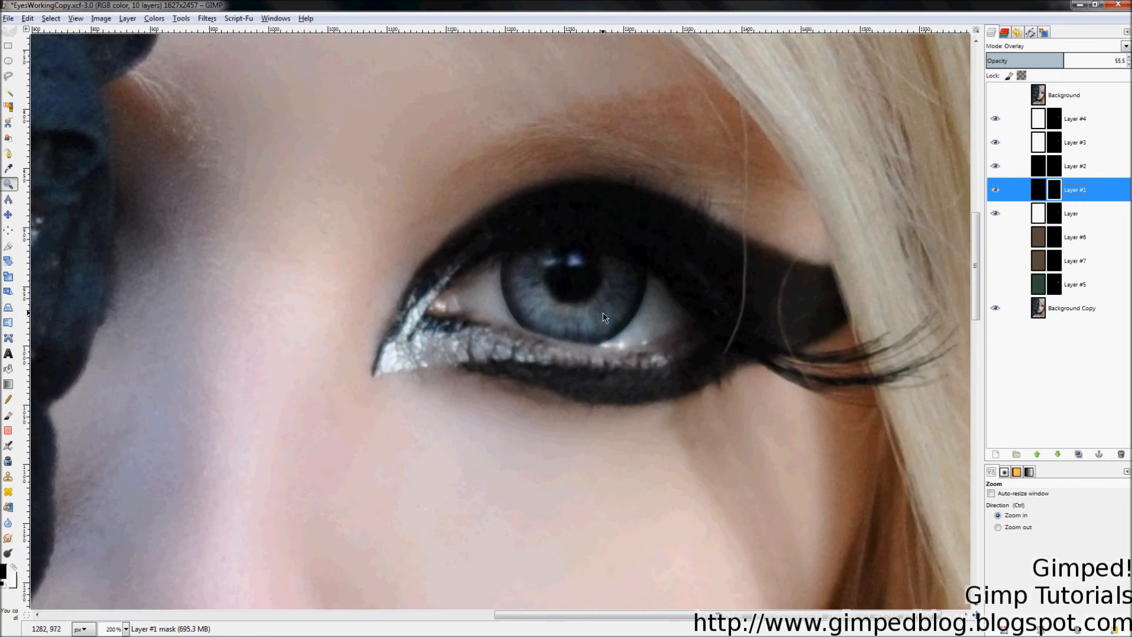
{"action": "left_click", "coordinate": [990, 211]}
{"action": "left_click", "coordinate": [991, 211]}
{"action": "left_click", "coordinate": [1055, 216]}
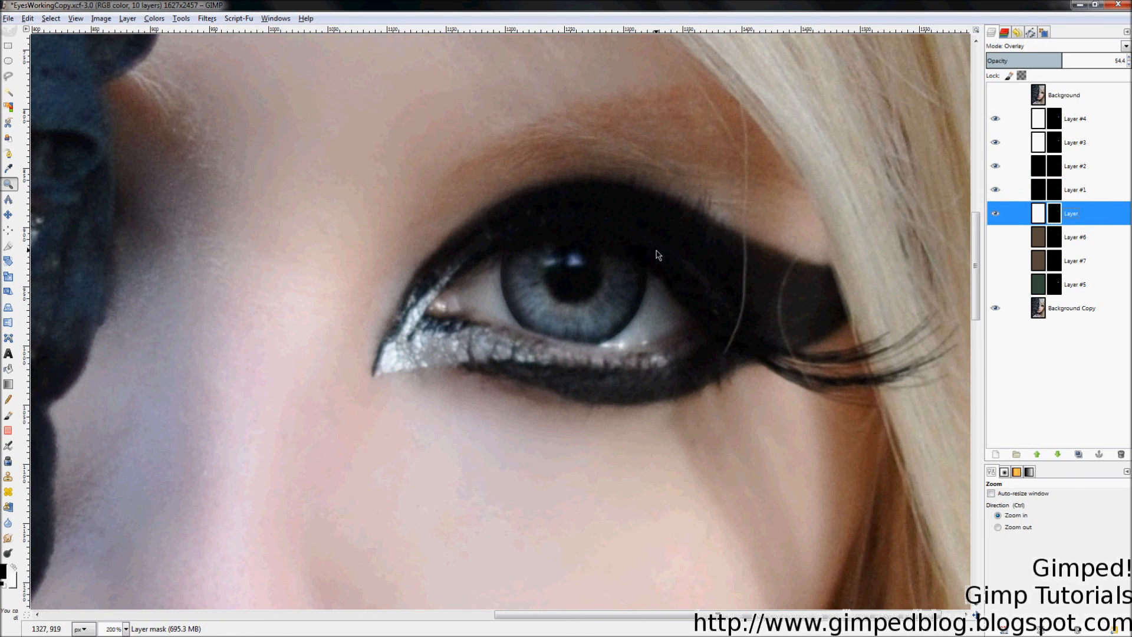
Step: Paint over the pupil on Layer's mask with a size-83 brush
{"action": "left_click", "coordinate": [10, 416]}
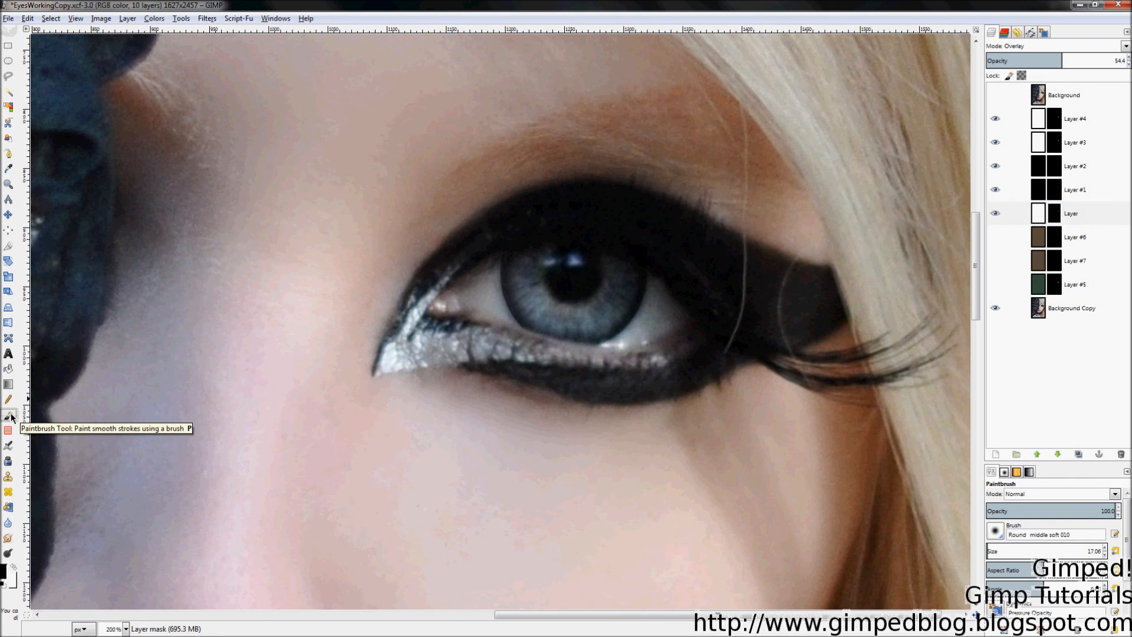
{"action": "key", "text": "z"}
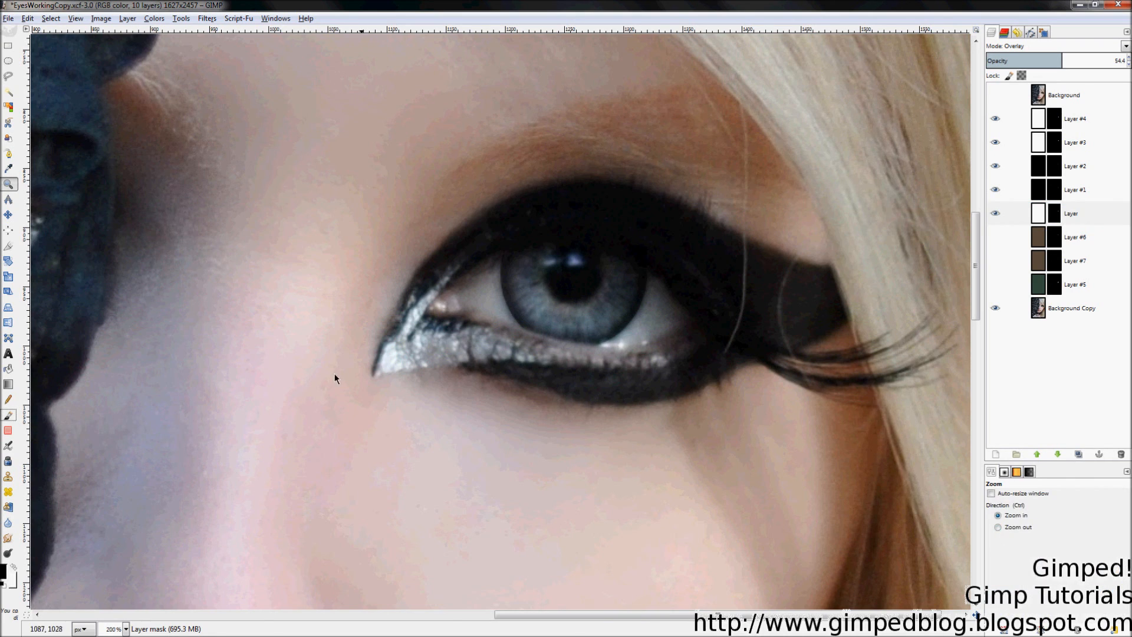
{"action": "left_click", "coordinate": [9, 415]}
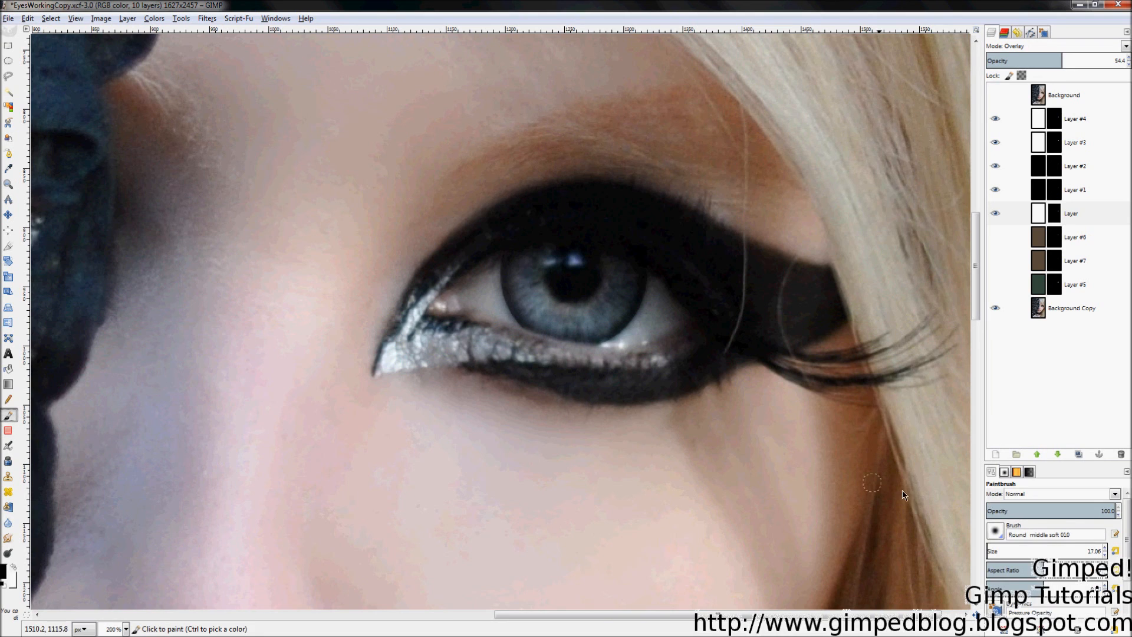
{"action": "left_click_drag", "start_coordinate": [1002, 558], "coordinate": [1053, 565]}
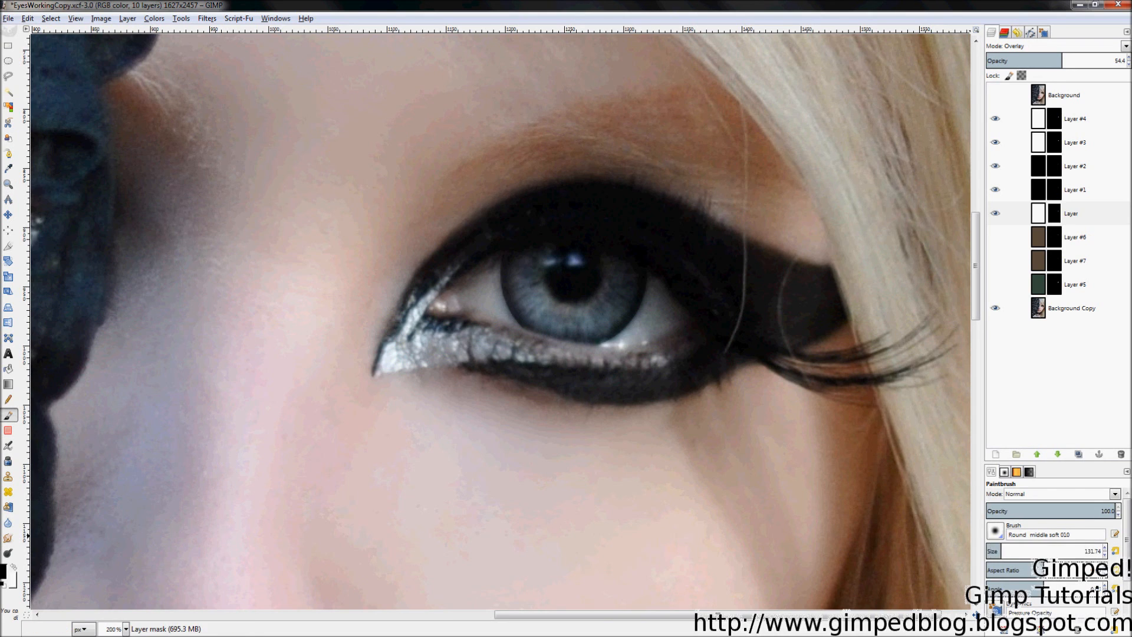
{"action": "left_click_drag", "start_coordinate": [1042, 563], "coordinate": [999, 565]}
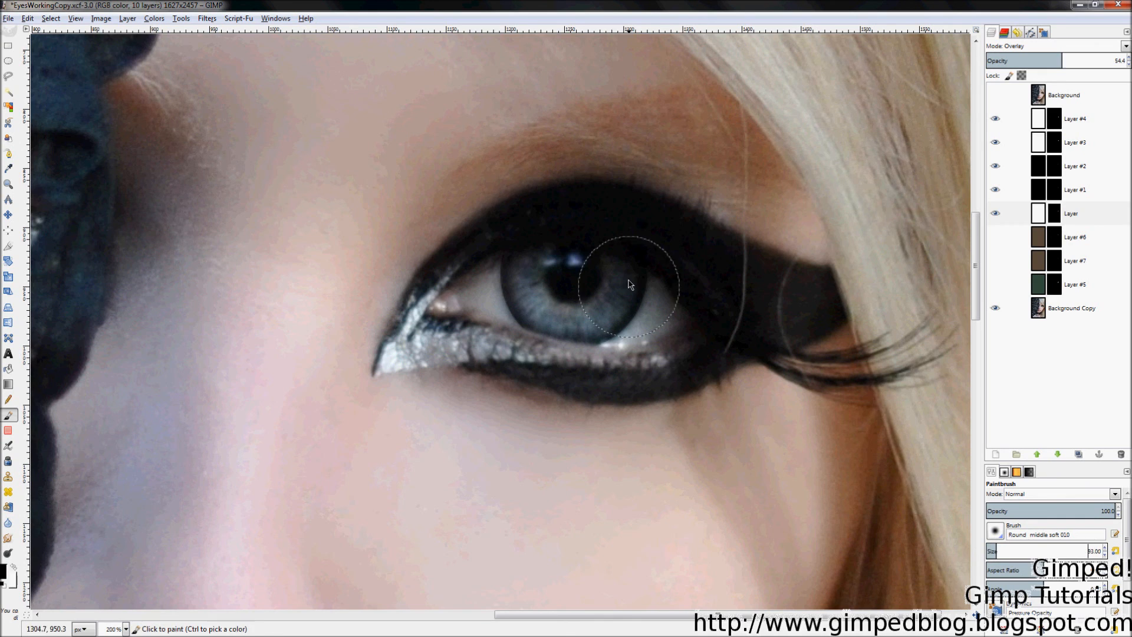
{"action": "left_click", "coordinate": [574, 270]}
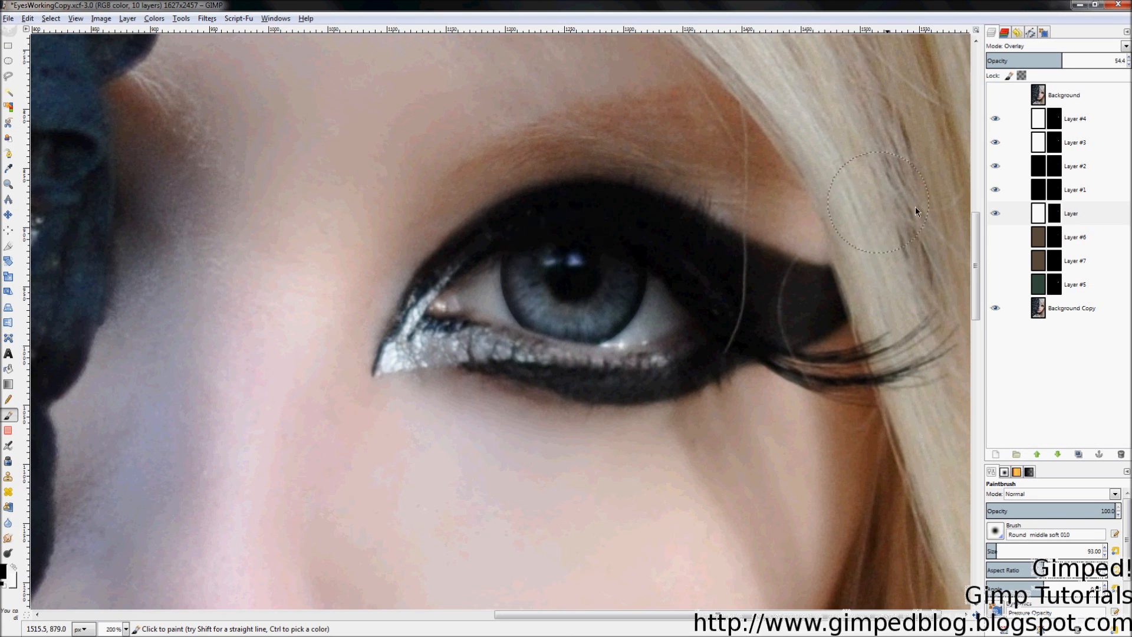
Step: Raise Layer's opacity to 85.7 and enlarge the brush to 103
{"action": "left_click_drag", "start_coordinate": [1054, 66], "coordinate": [1097, 69]}
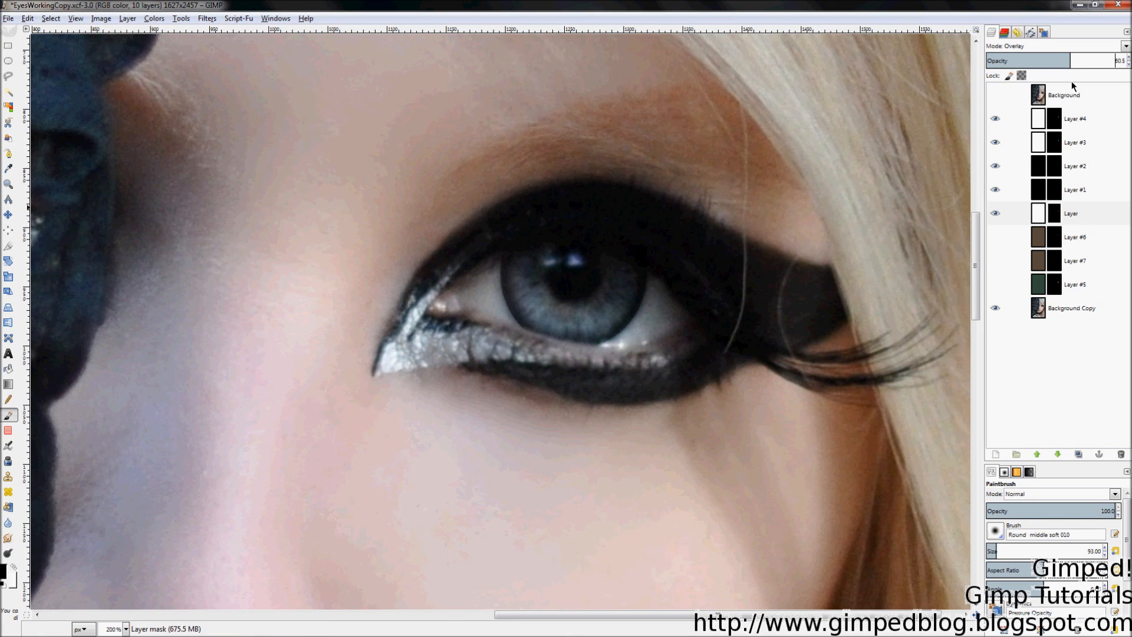
{"action": "left_click_drag", "start_coordinate": [1003, 62], "coordinate": [1104, 68]}
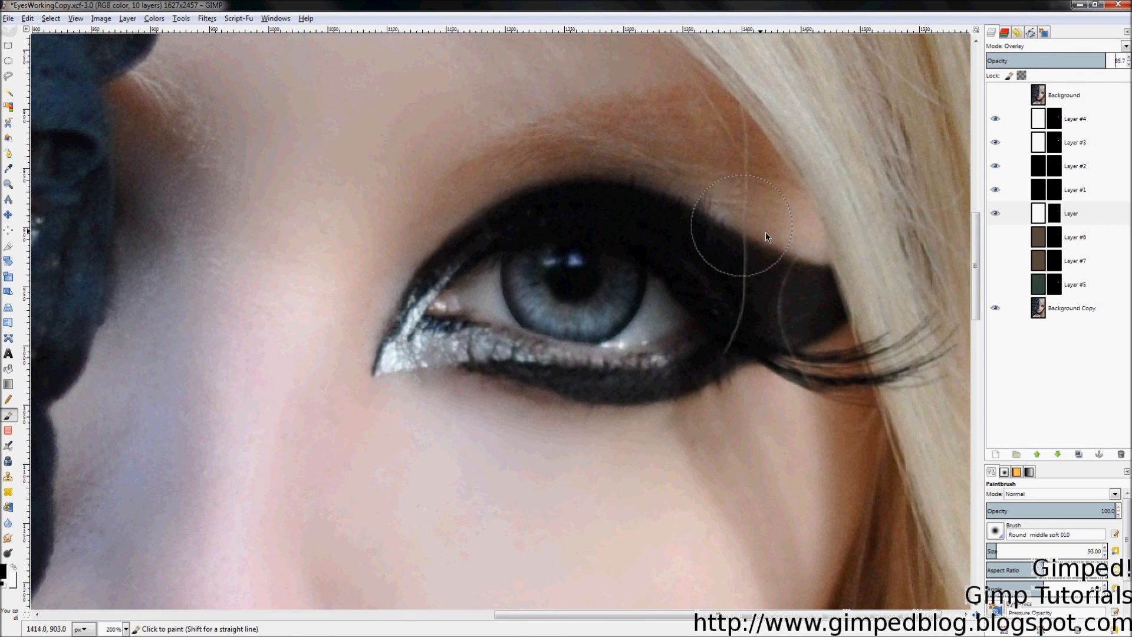
{"action": "scroll", "coordinate": [765, 236], "scroll_direction": "down", "scroll_amount": 4}
{"action": "key", "text": "bracketright"}
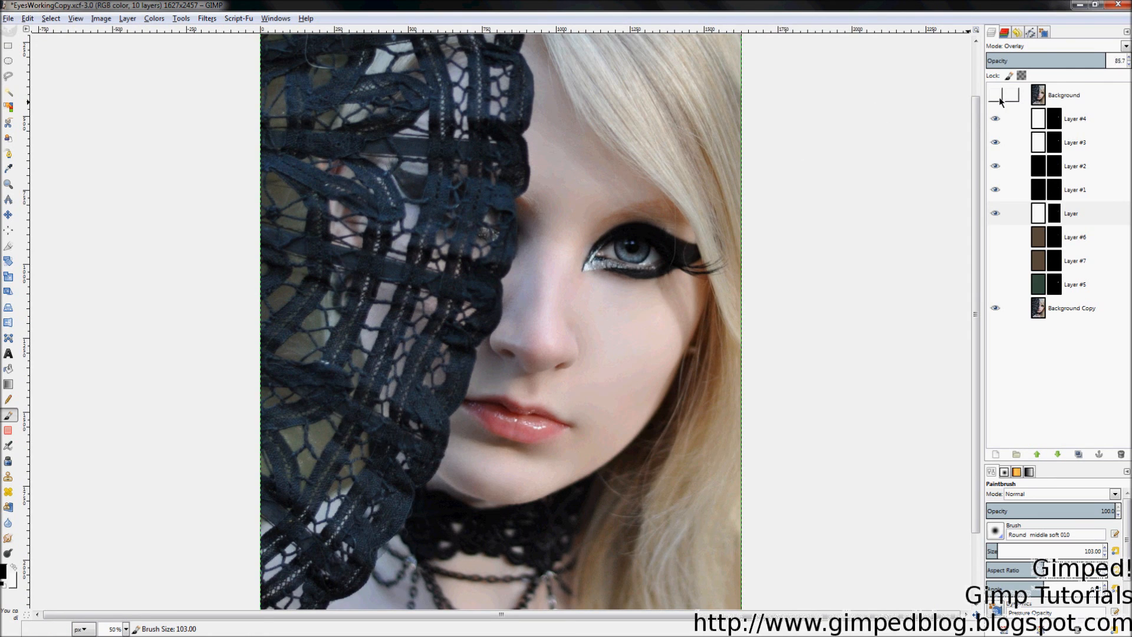
Step: Lower Layer's opacity slightly, comparing with Background and Layer #1 toggled
{"action": "left_click", "coordinate": [997, 97]}
{"action": "left_click", "coordinate": [996, 96]}
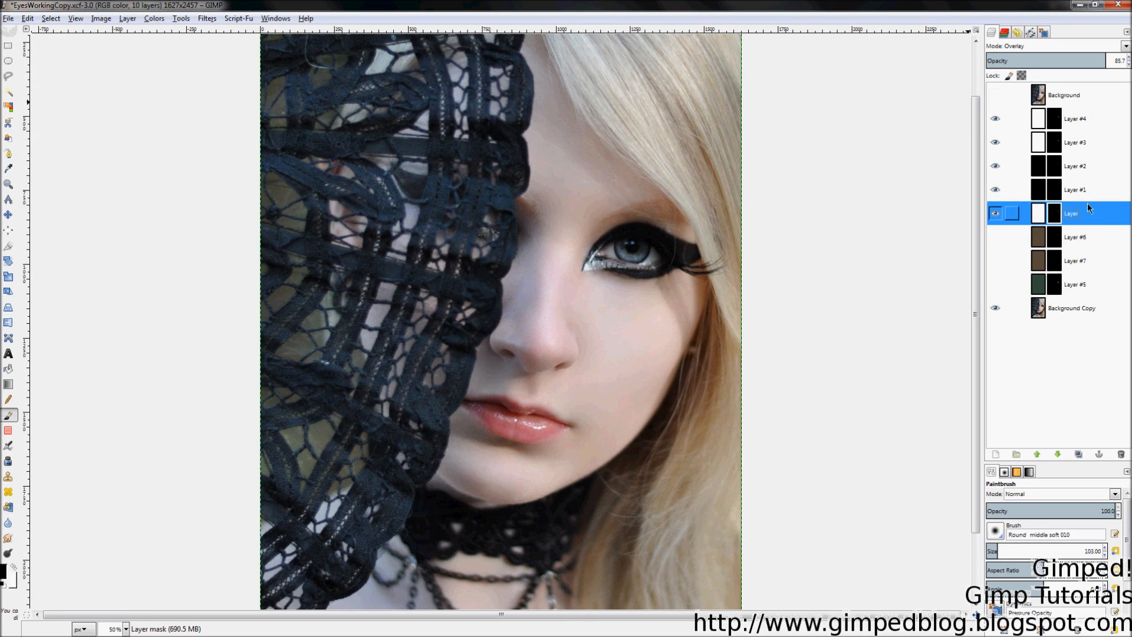
{"action": "left_click_drag", "start_coordinate": [1106, 61], "coordinate": [1105, 62]}
{"action": "left_click", "coordinate": [996, 190]}
{"action": "left_click", "coordinate": [1000, 190]}
Step: Raise Layer #1 and Layer #2 opacities to 100
{"action": "left_click", "coordinate": [1074, 188]}
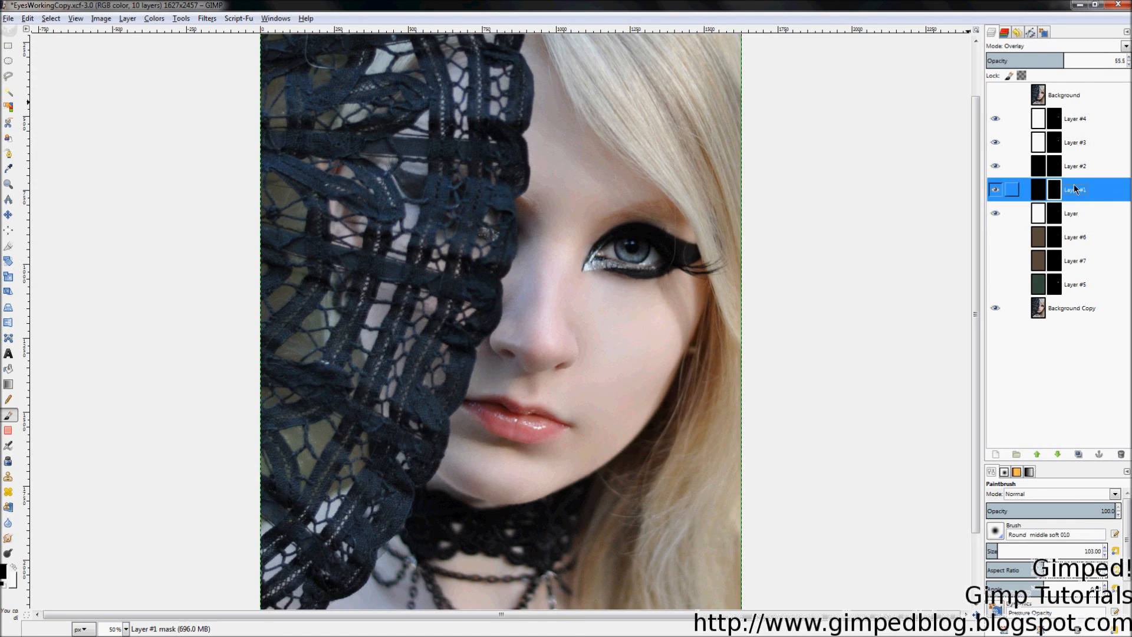
{"action": "left_click_drag", "start_coordinate": [1065, 56], "coordinate": [1127, 61]}
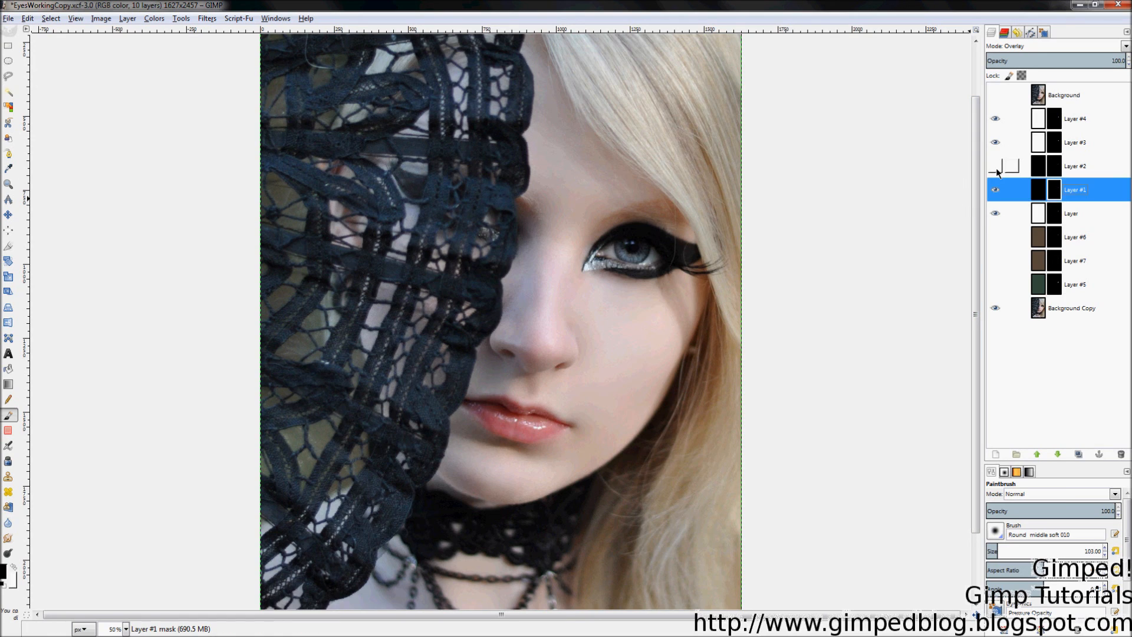
{"action": "left_click", "coordinate": [1079, 168]}
{"action": "left_click_drag", "start_coordinate": [1067, 55], "coordinate": [1092, 60]}
Step: Lower Layer #3's opacity and raise Layer #4's well above 22.9
{"action": "left_click", "coordinate": [1080, 143]}
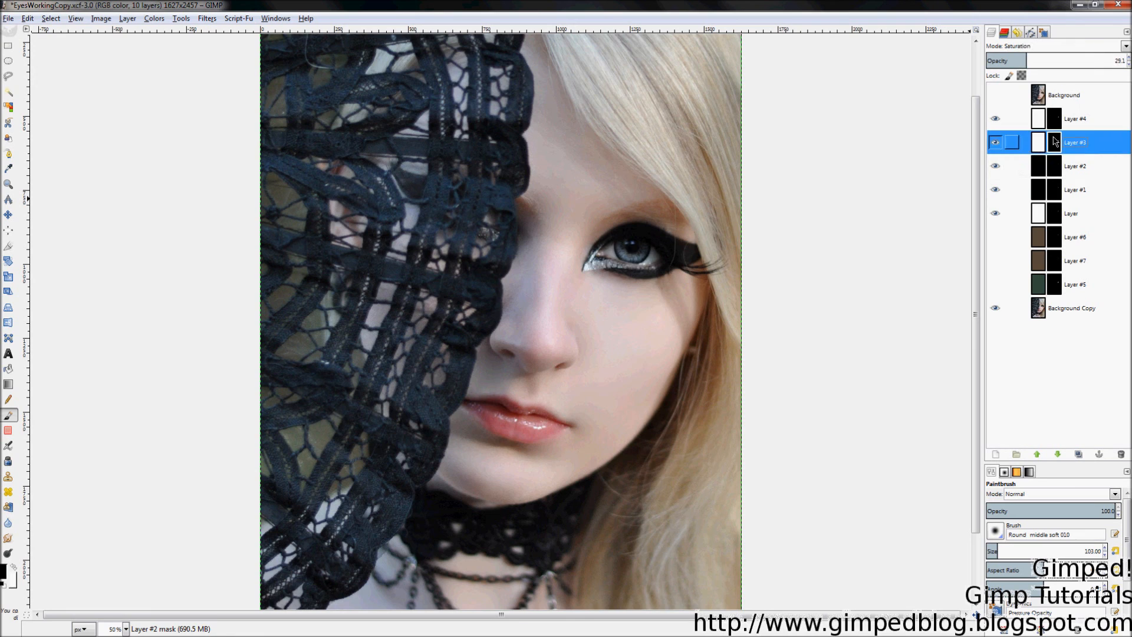
{"action": "left_click_drag", "start_coordinate": [1108, 60], "coordinate": [1071, 96]}
{"action": "left_click", "coordinate": [1096, 125]}
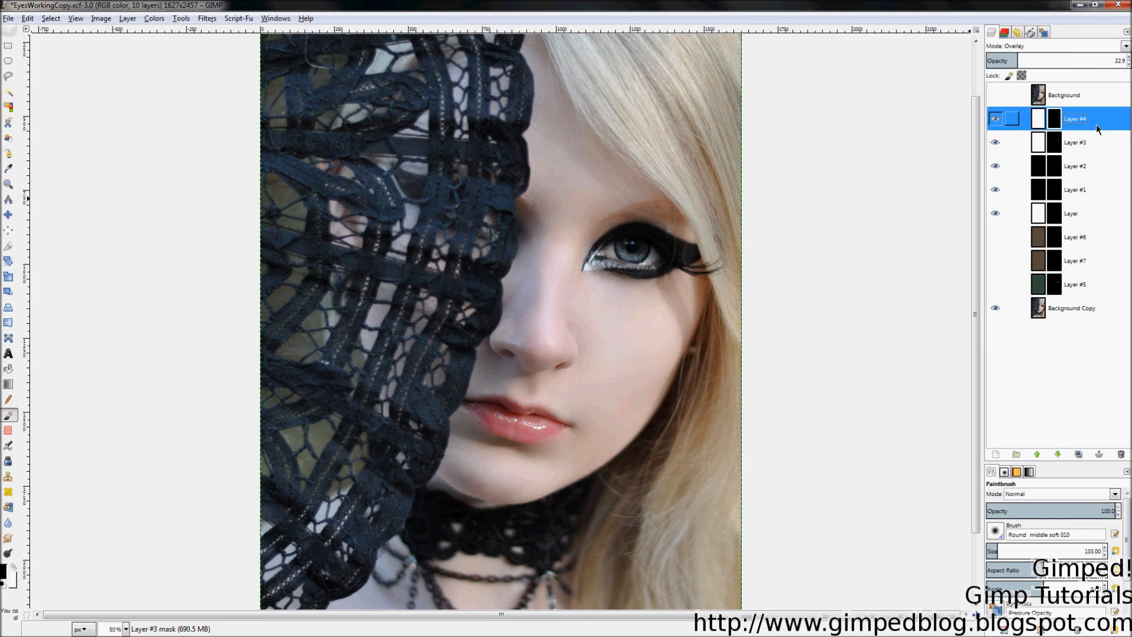
{"action": "mouse_move", "coordinate": [1022, 60]}
{"action": "left_mouse_down"}
{"action": "mouse_move", "coordinate": [1130, 61]}
{"action": "mouse_move", "coordinate": [1049, 59]}
{"action": "mouse_move", "coordinate": [1021, 73]}
{"action": "left_mouse_up"}
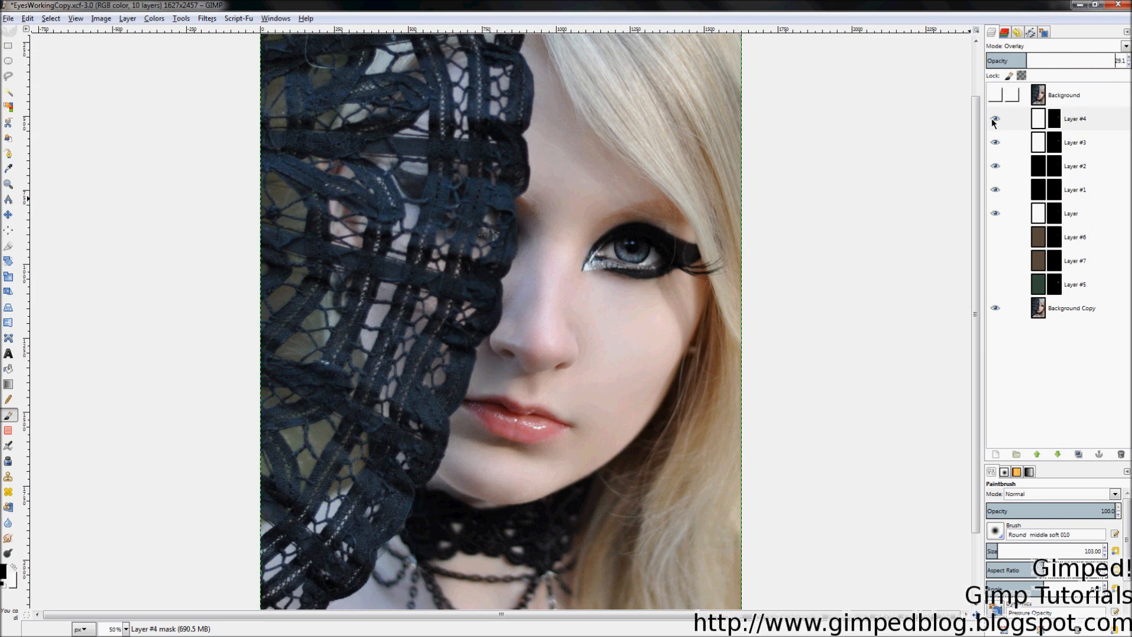
{"action": "left_click", "coordinate": [1089, 199]}
{"action": "left_click", "coordinate": [1078, 210]}
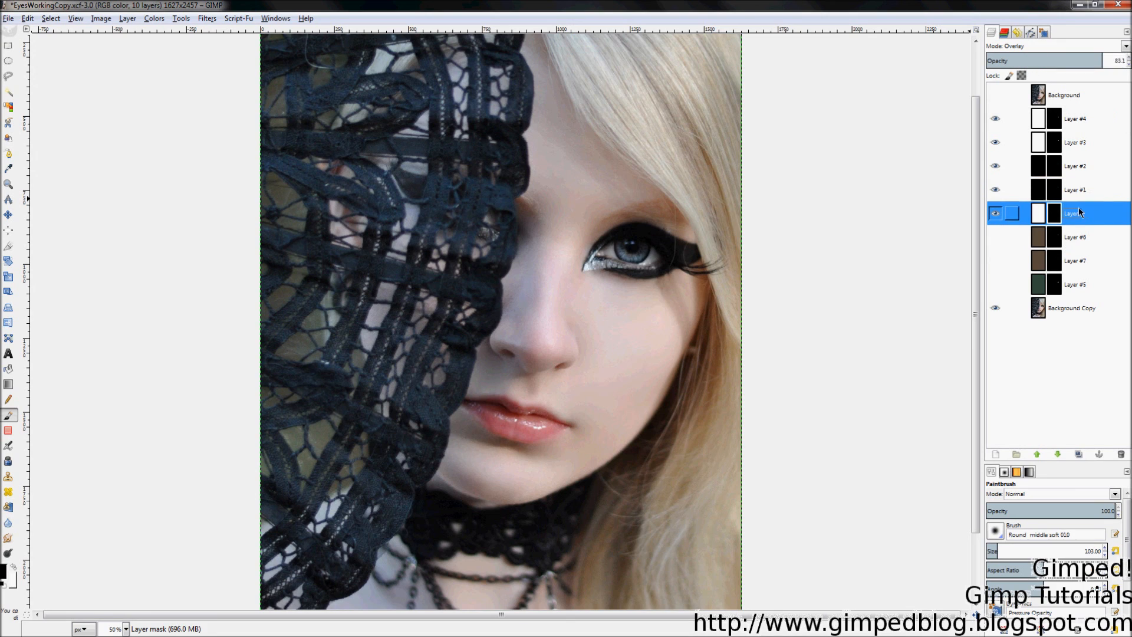